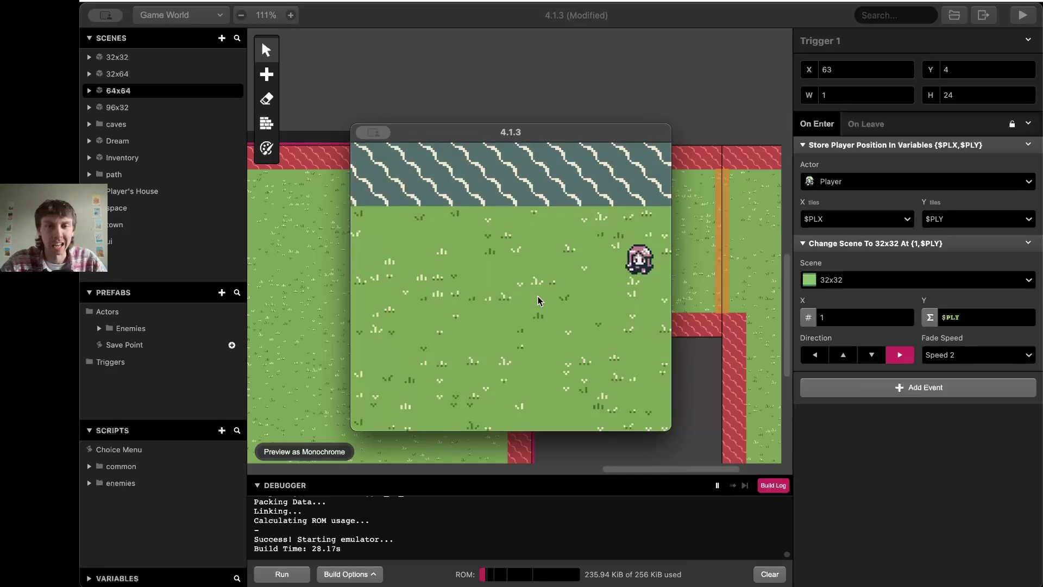
- Walk the player through the edge triggers into the water-bordered grass scene and up the grass
key(Right)
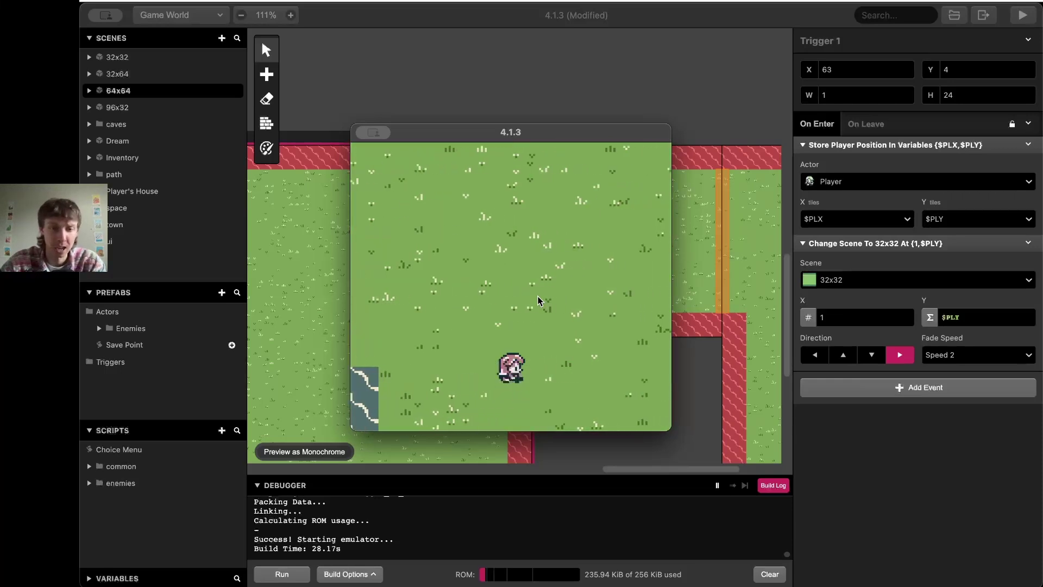
key(Down)
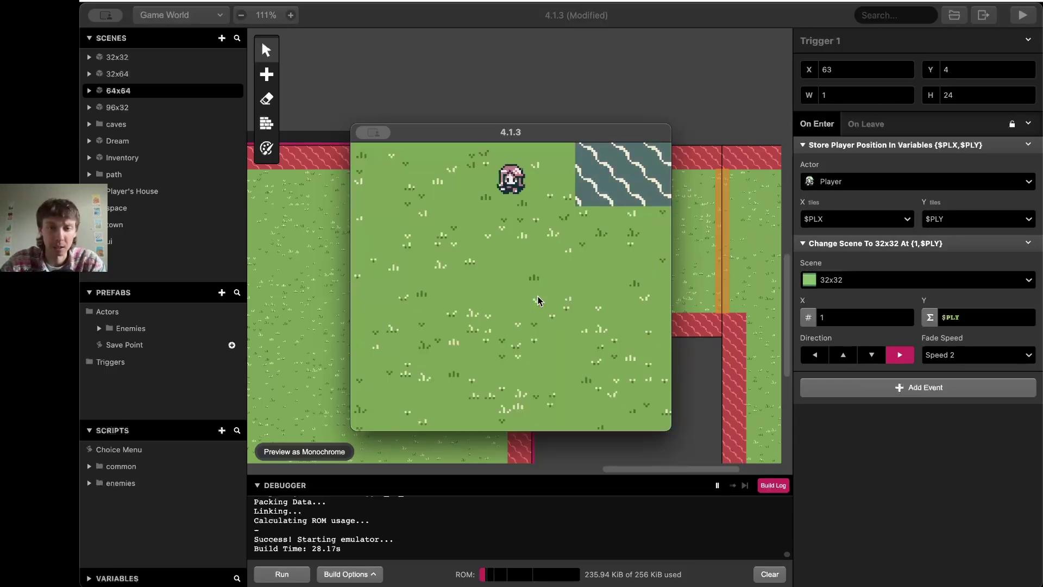
key(Up)
key(Down)
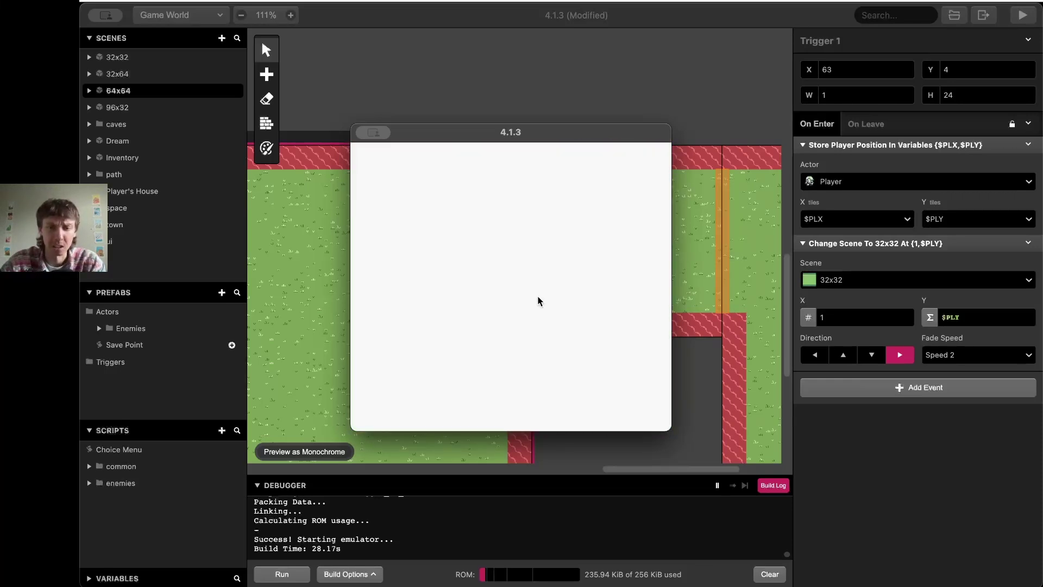
key(Up)
key(Left)
key(Left)
key(Up)
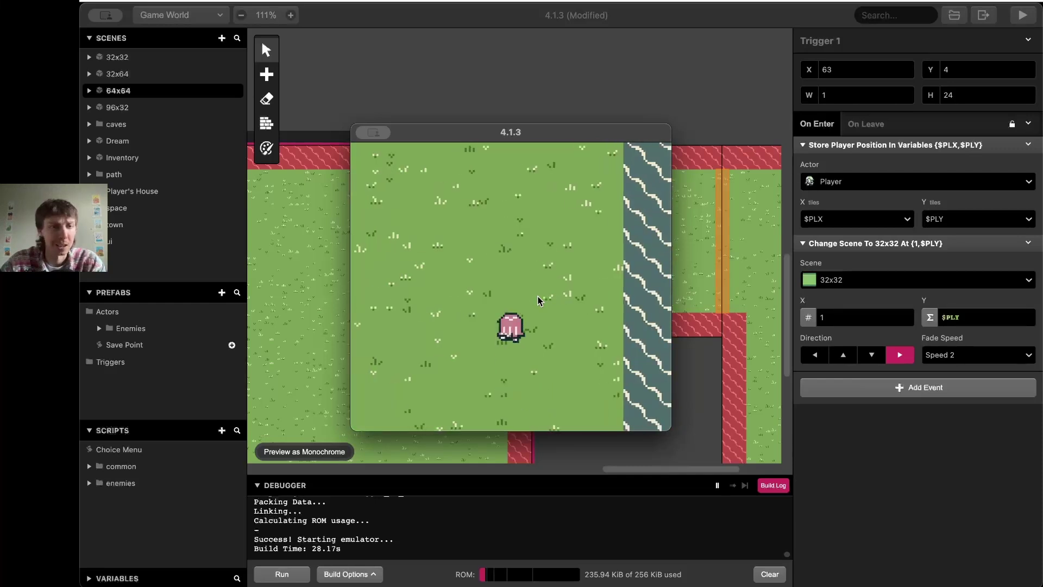
key(Up)
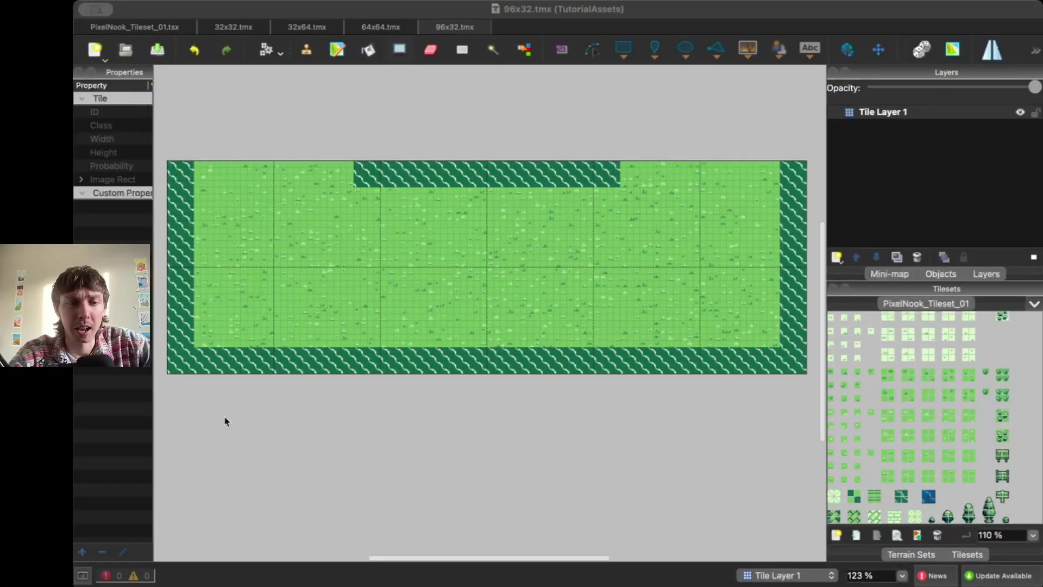
- Browse the 32x32, 32x64, 64x64 and 96x32 maps in Tiled, ending on PixelNook_Tileset_01.tsx
click(196, 424)
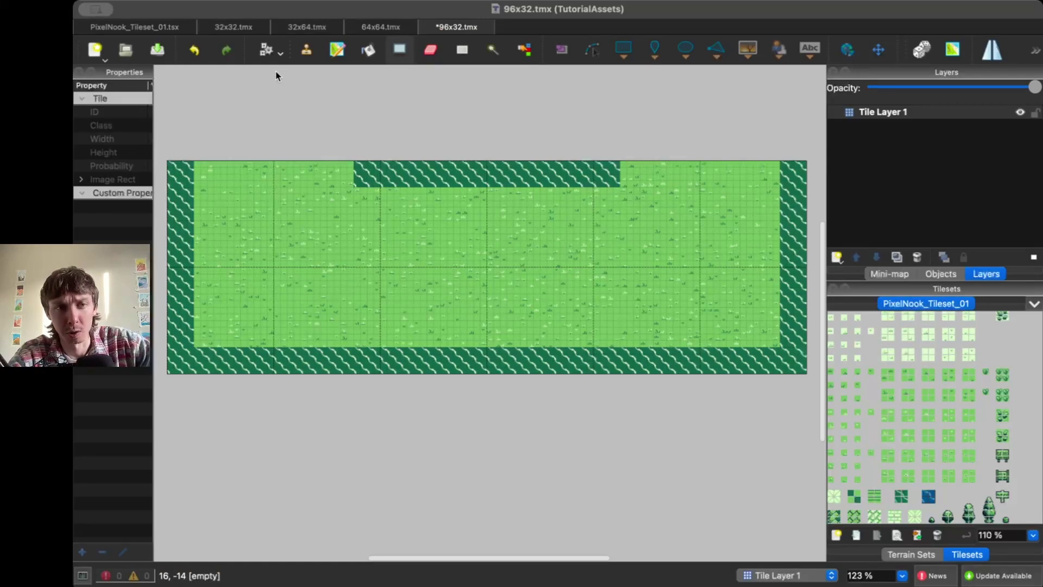
click(233, 28)
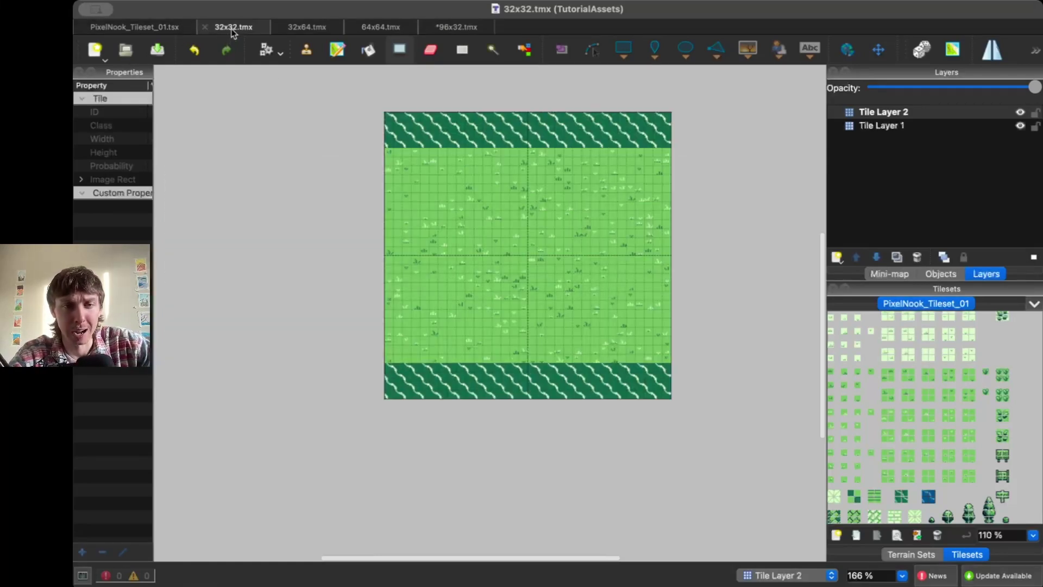
click(328, 29)
click(392, 29)
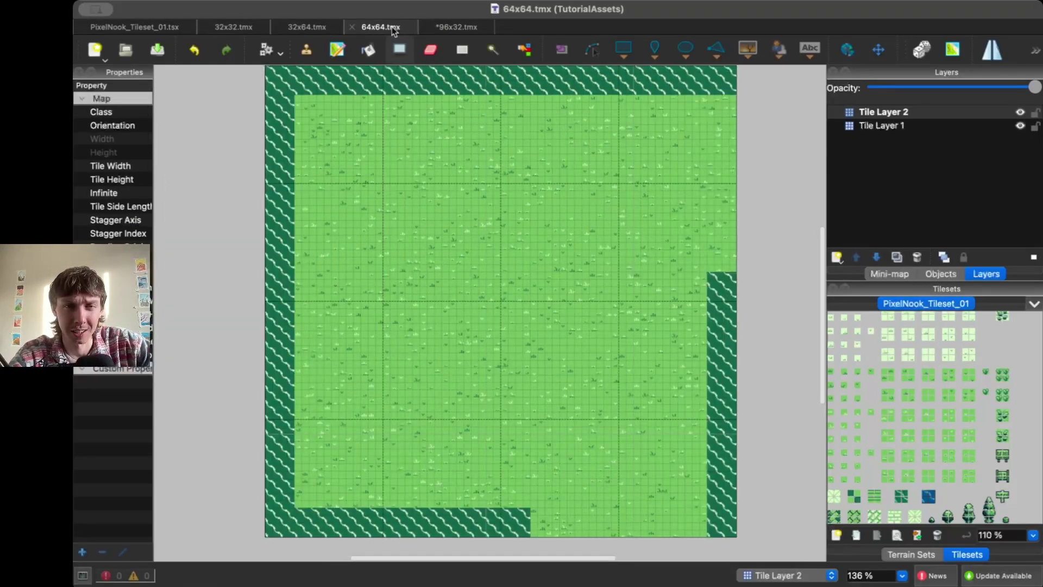
click(456, 28)
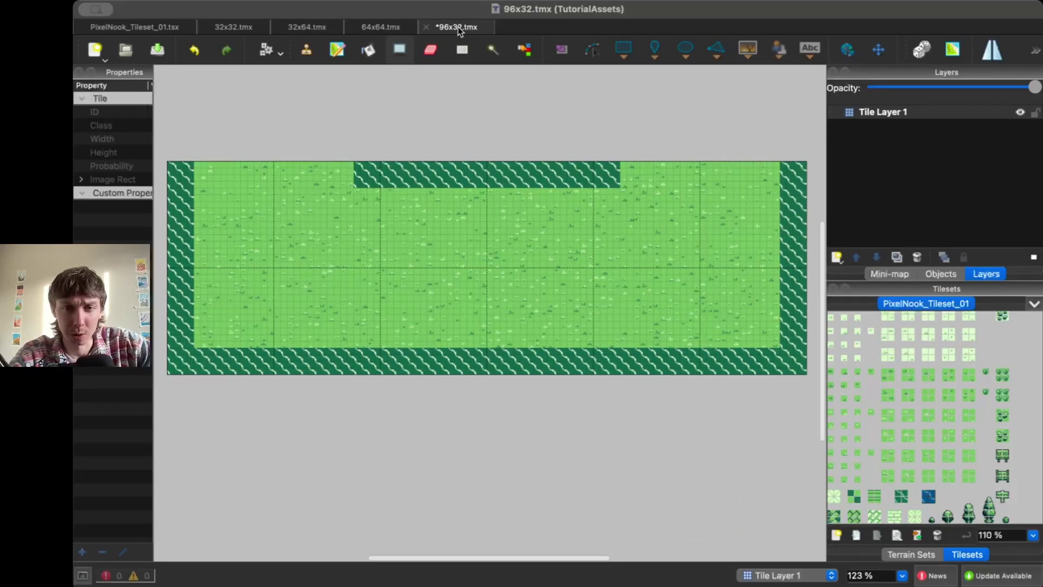
click(379, 29)
click(307, 27)
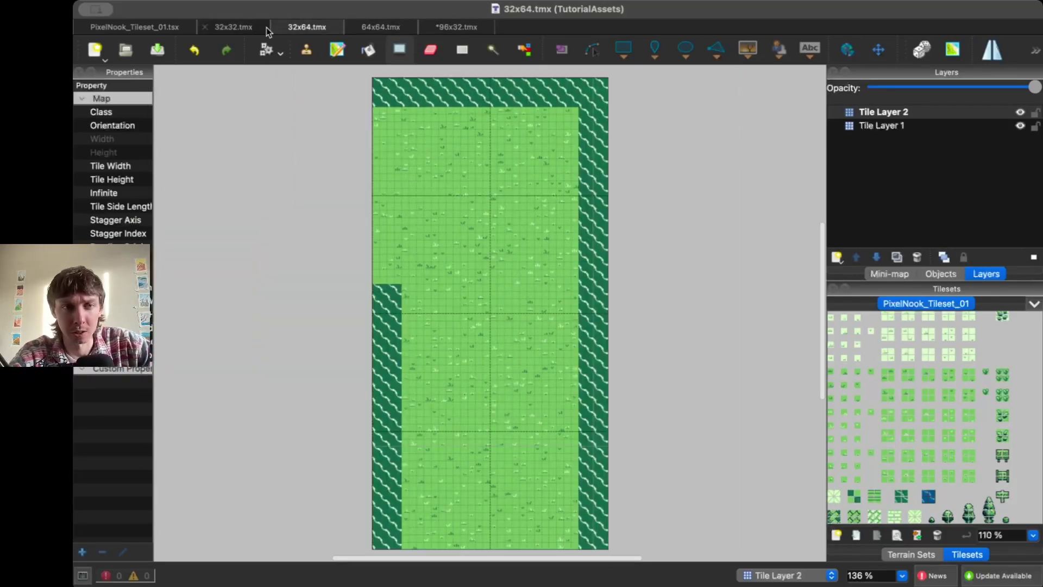
click(232, 29)
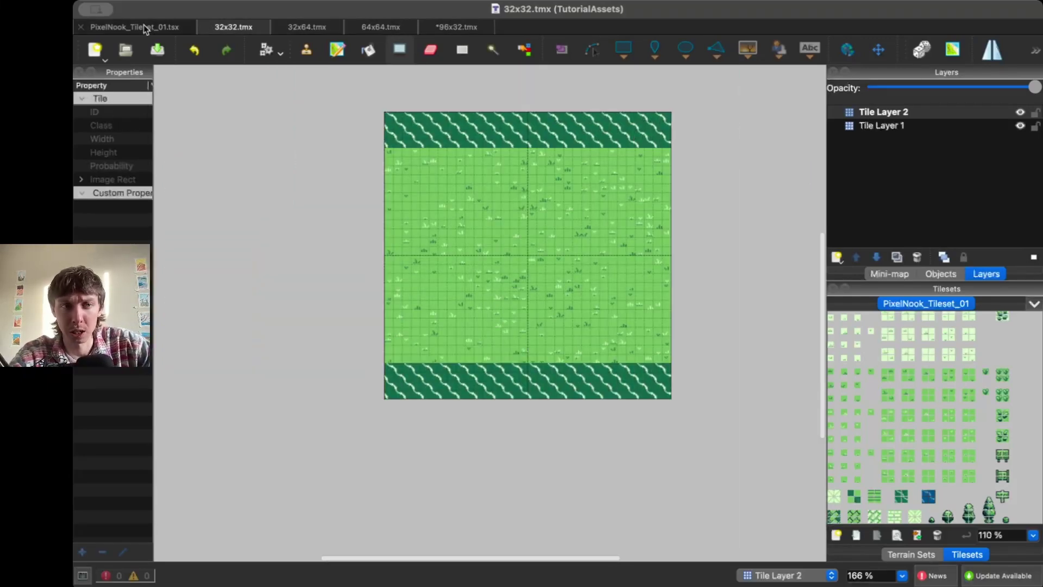
click(144, 26)
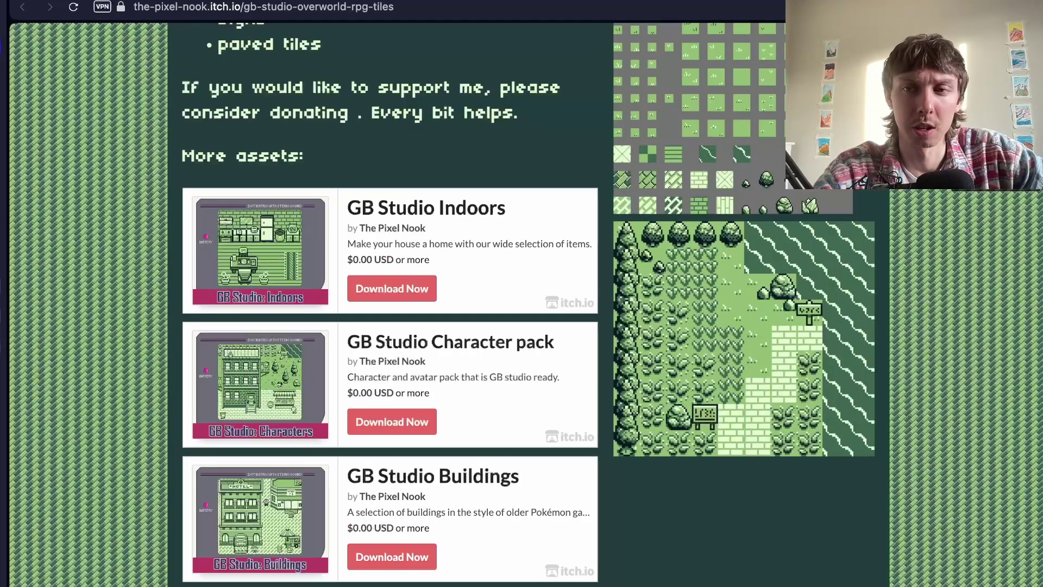
- Scroll the itch.io overworld RPG tiles page down to More assets and back to the top
scroll(380, 304, up, 10)
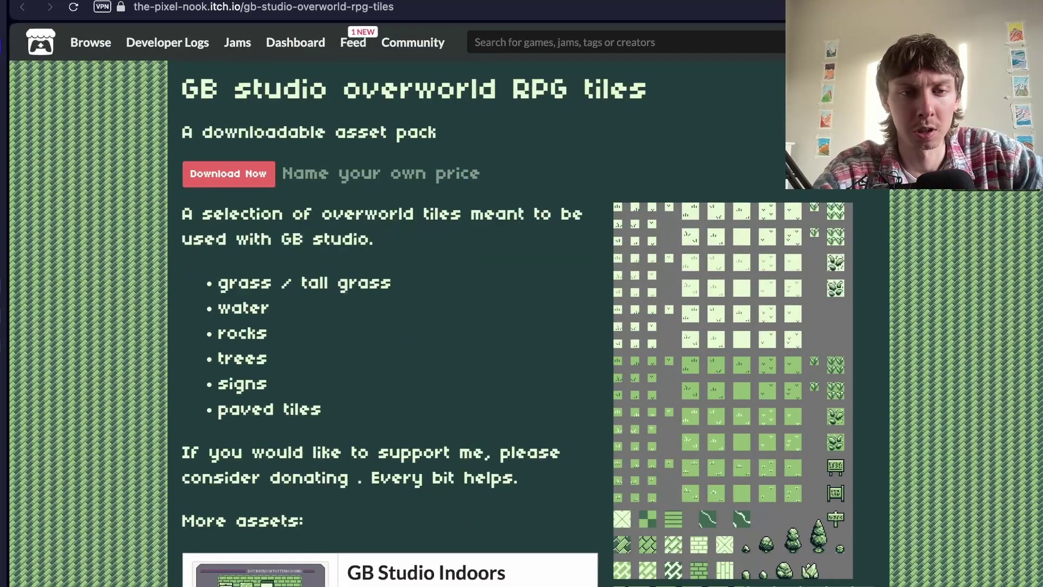
scroll(380, 305, down, 9)
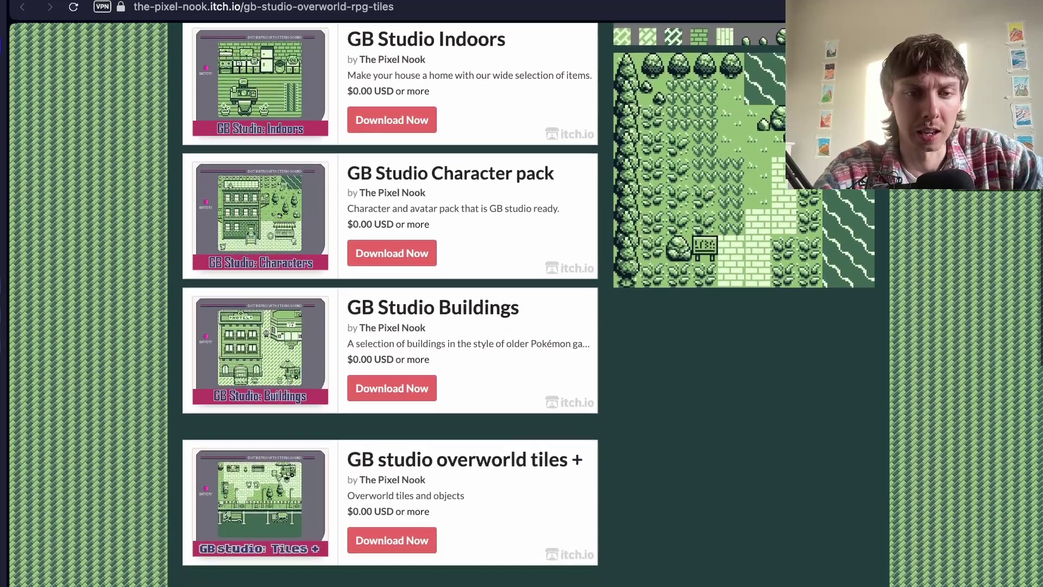
scroll(380, 304, down, 2)
scroll(380, 304, up, 2)
scroll(380, 304, up, 10)
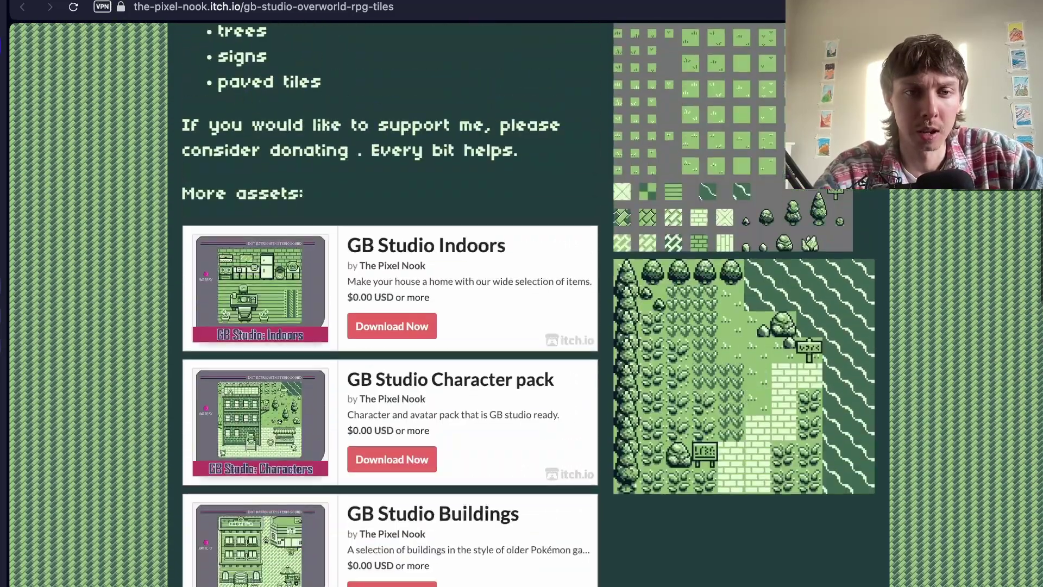
scroll(380, 304, down, 5)
scroll(381, 304, up, 4)
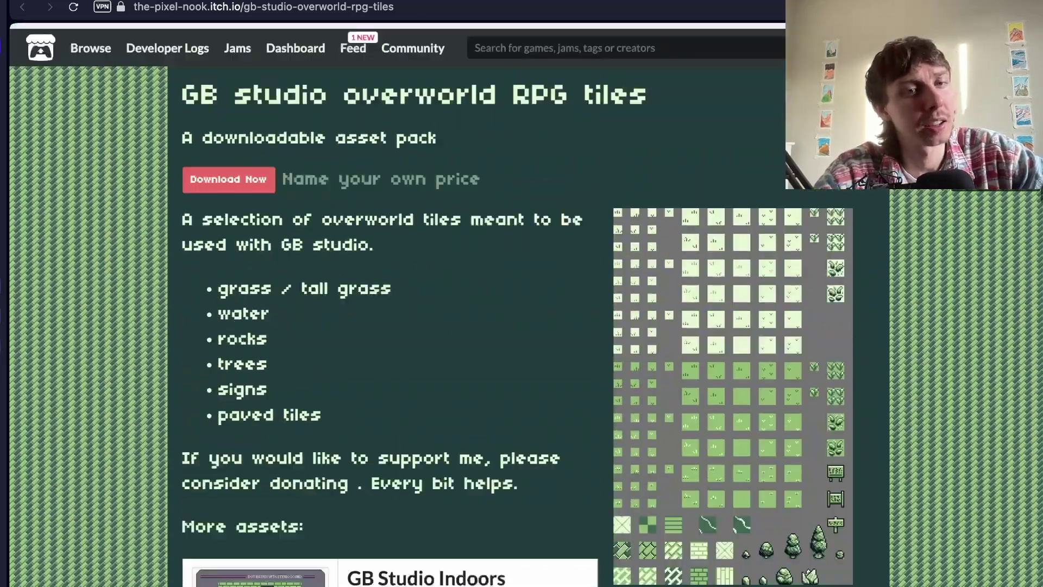
scroll(380, 304, down, 7)
scroll(380, 304, down, 3)
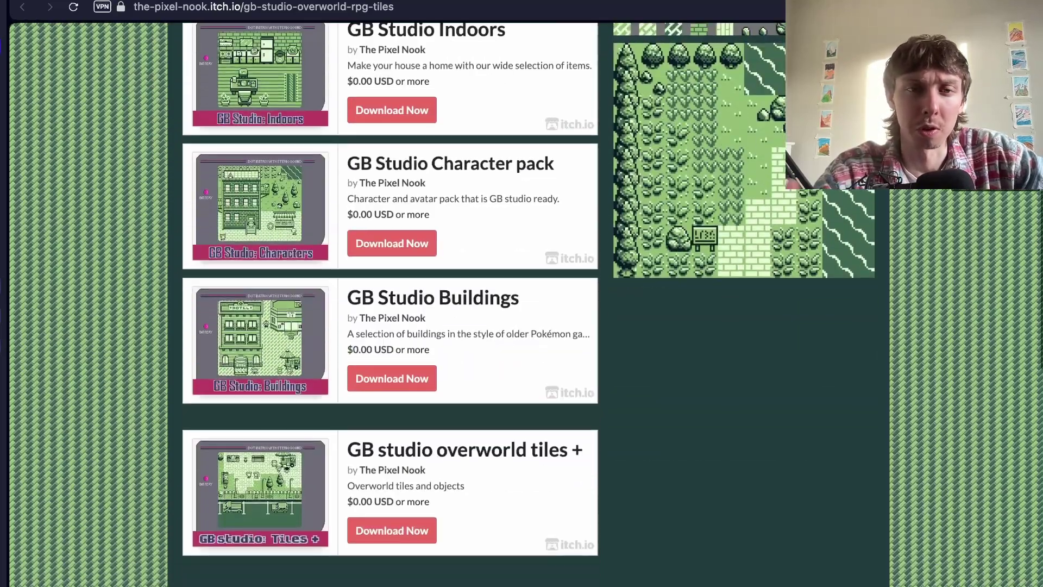
scroll(381, 304, up, 1)
scroll(381, 304, down, 1)
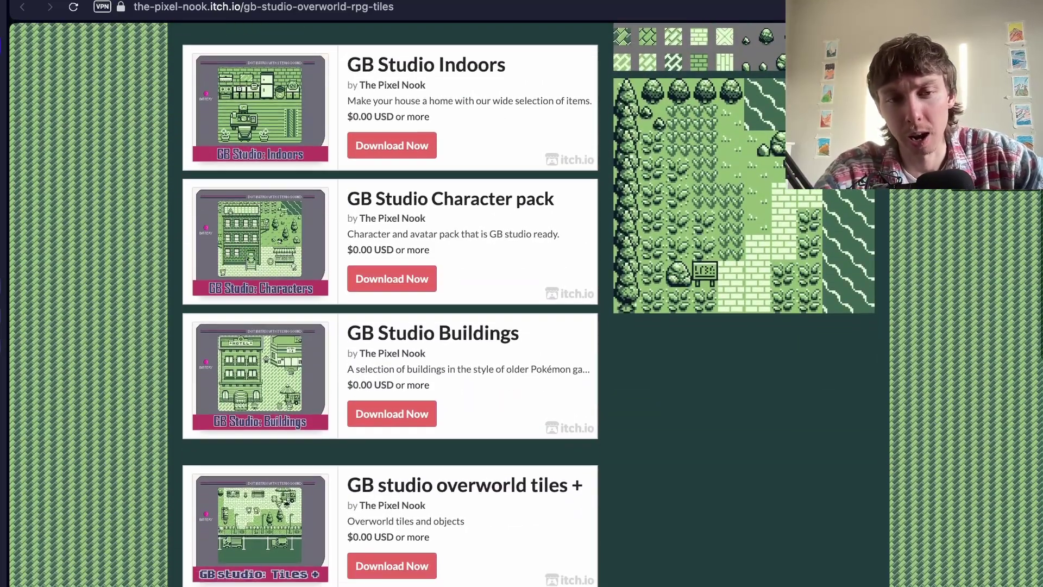
scroll(381, 304, up, 1)
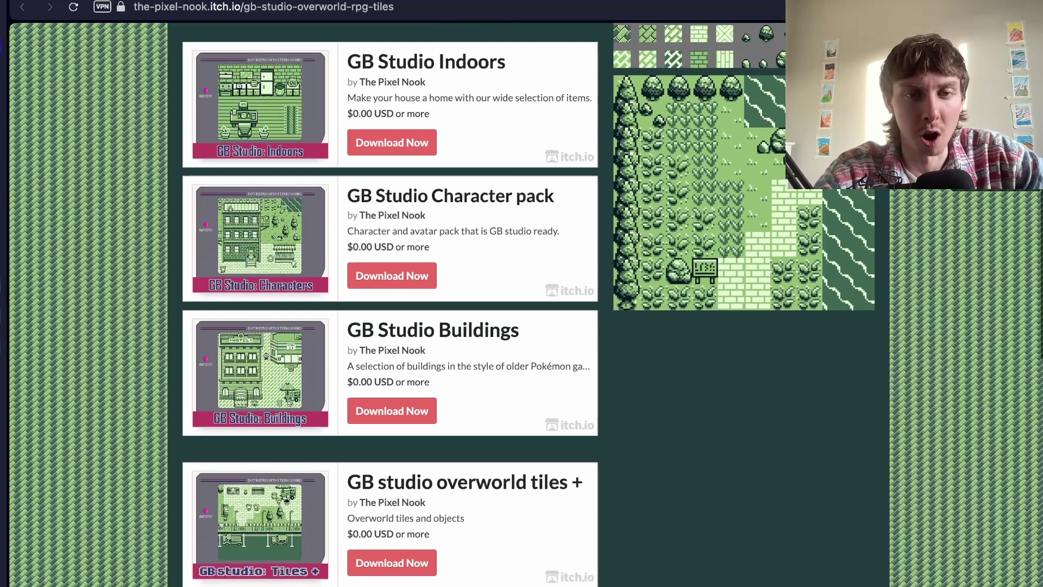
scroll(381, 304, up, 9)
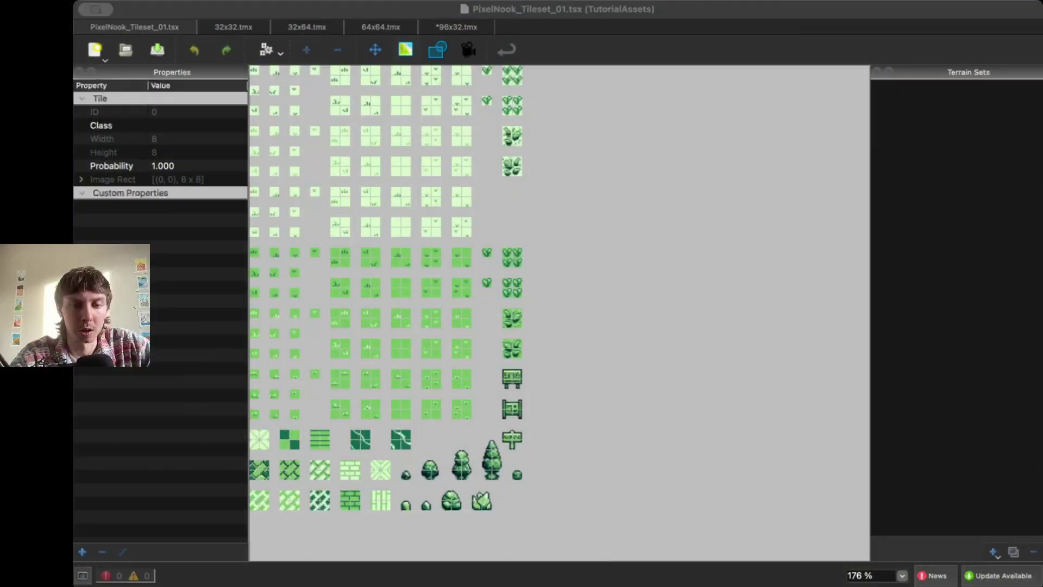
click(555, 572)
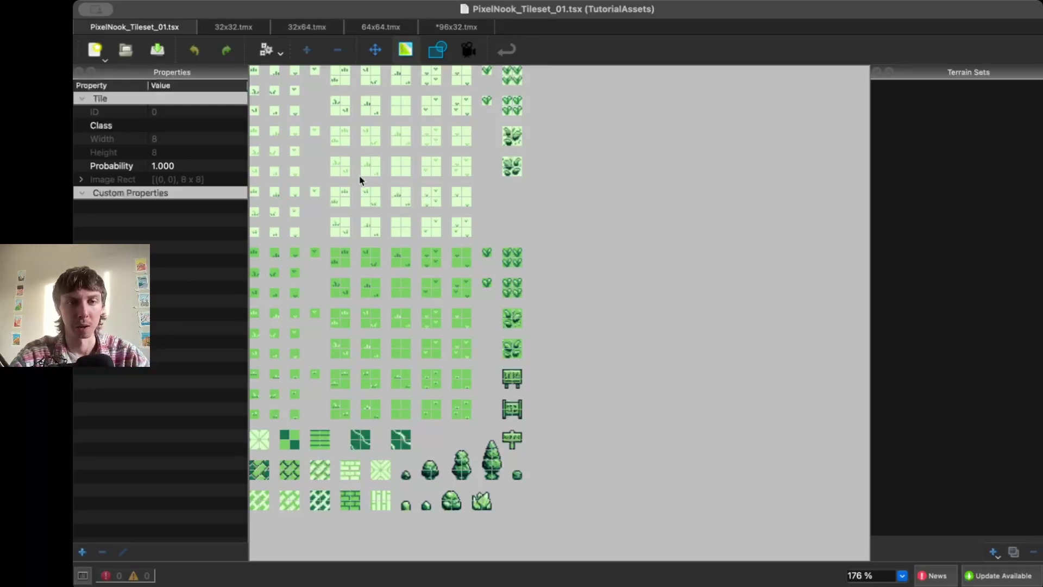
ctrl+scroll(359, 180, up, 3)
scroll(359, 185, down, 4)
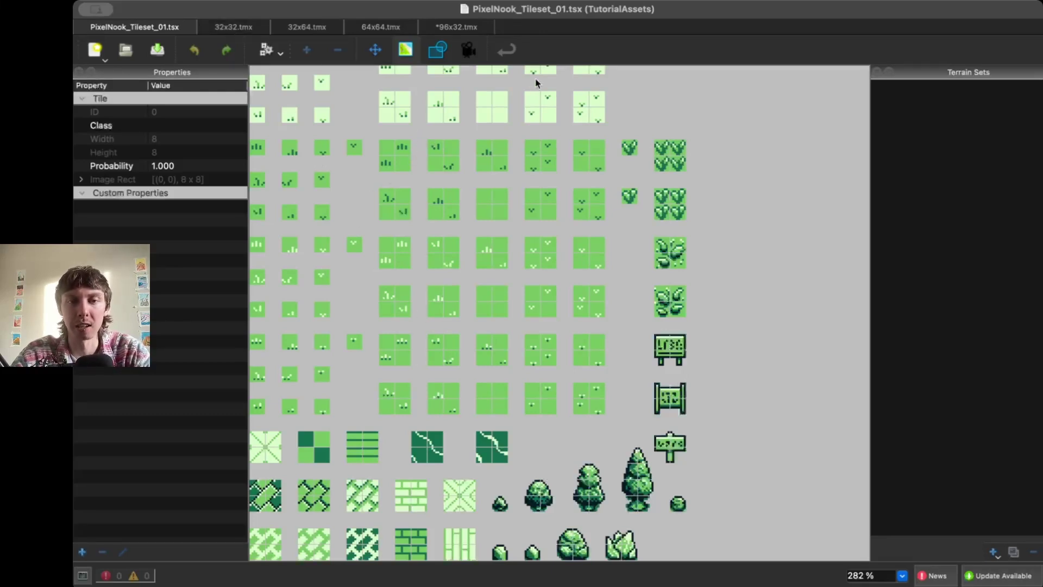
scroll(385, 297, up, 4)
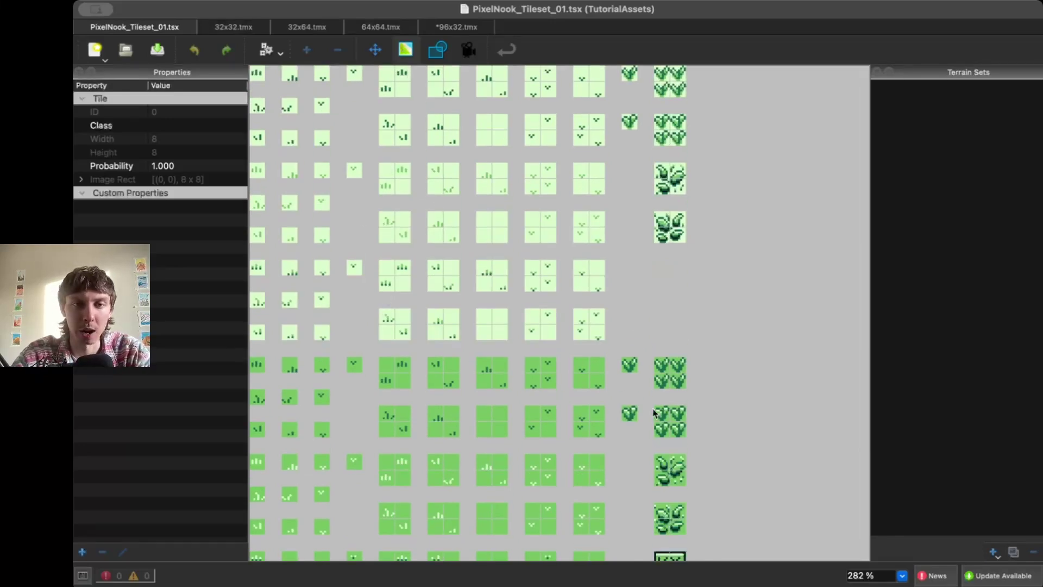
click(233, 27)
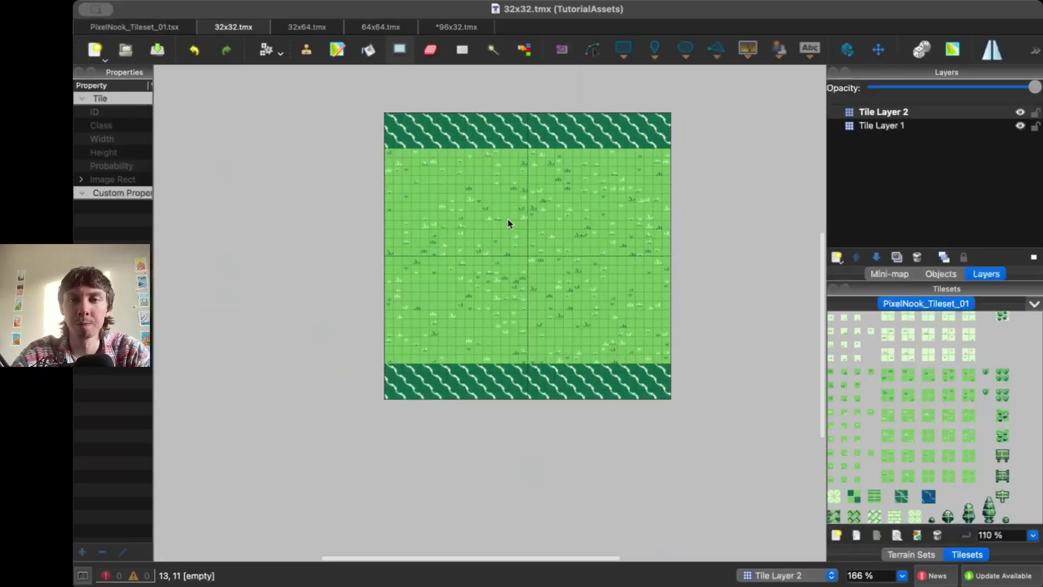
ctrl+scroll(505, 219, up, 3)
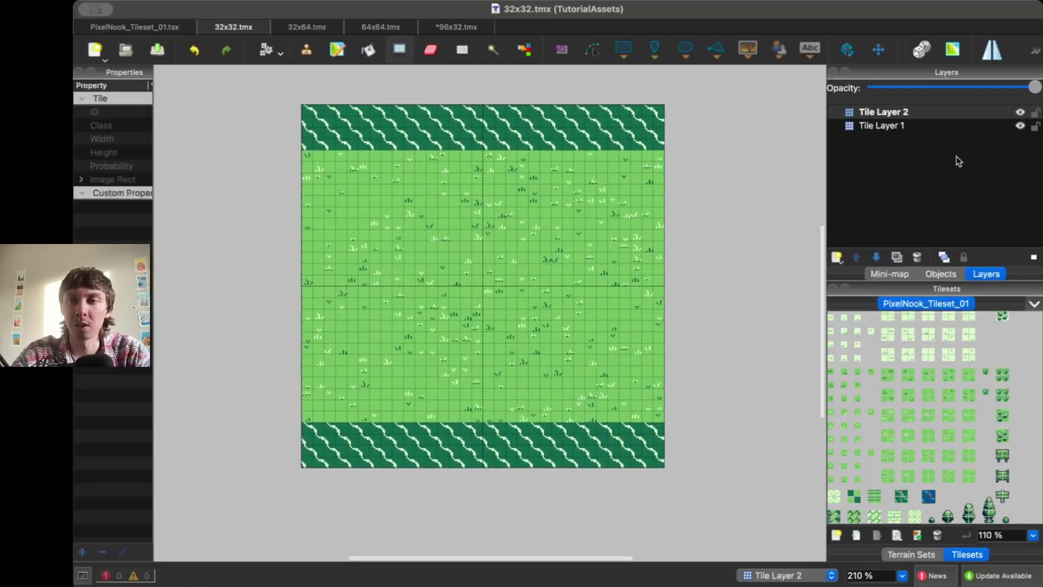
click(1019, 114)
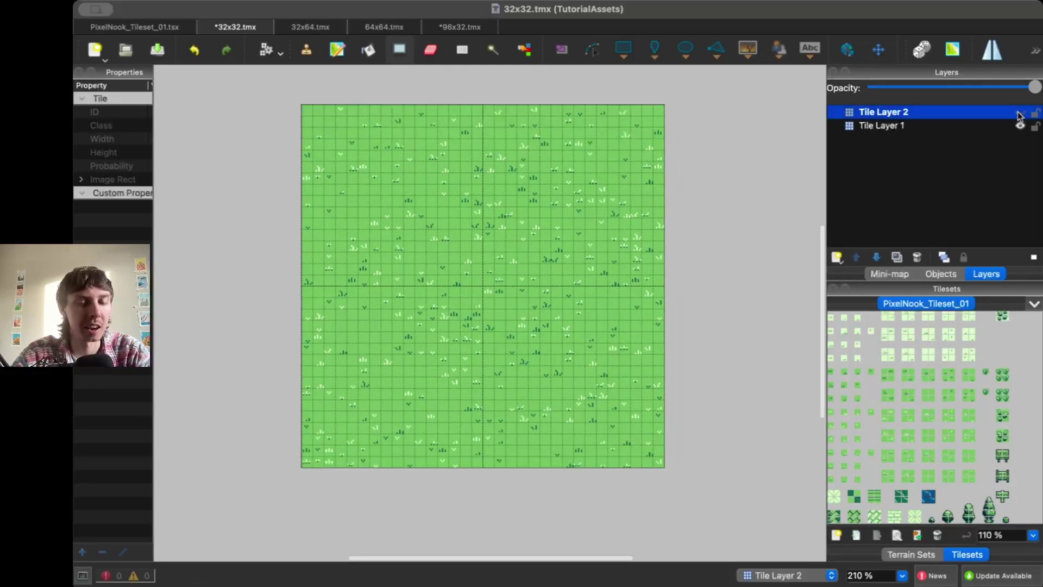
click(1020, 114)
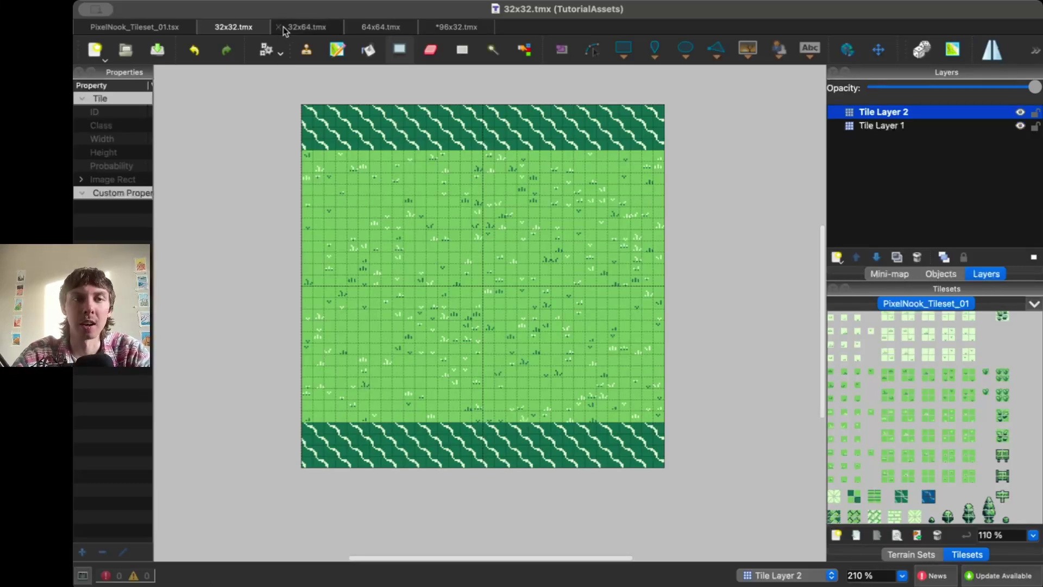
click(312, 30)
scroll(334, 195, down, 4)
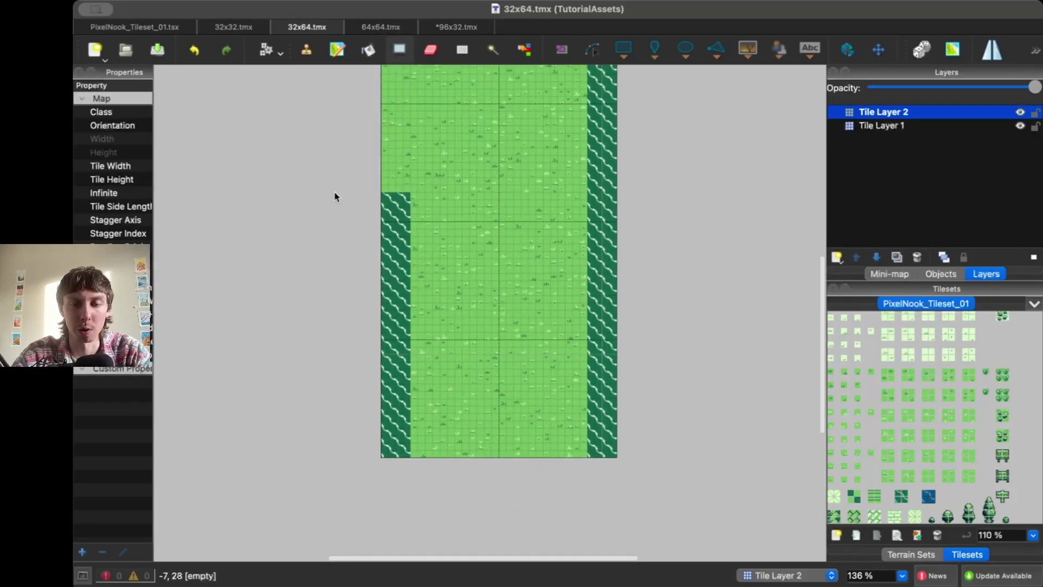
scroll(335, 196, up, 5)
click(380, 27)
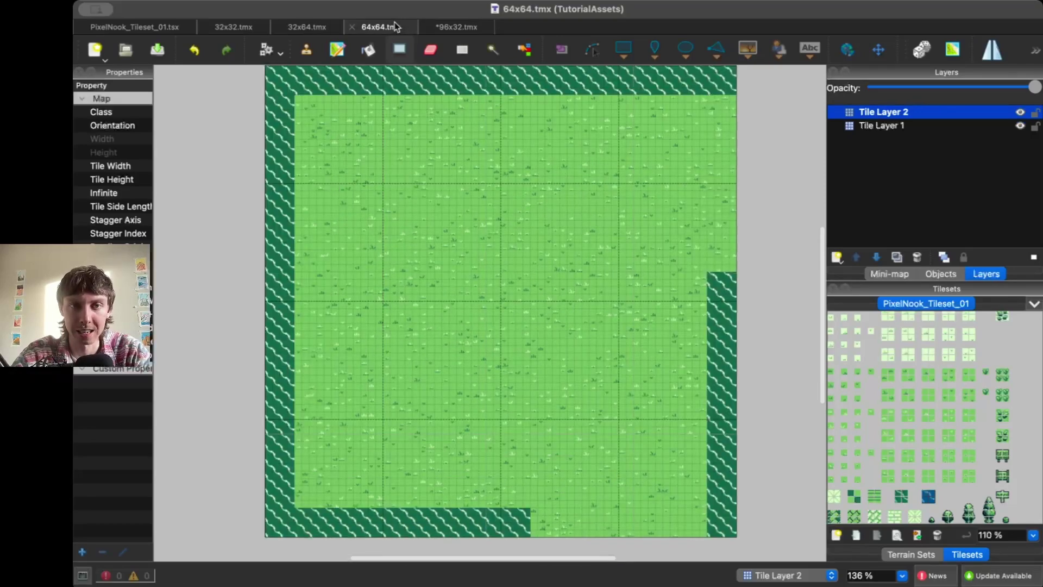
click(452, 28)
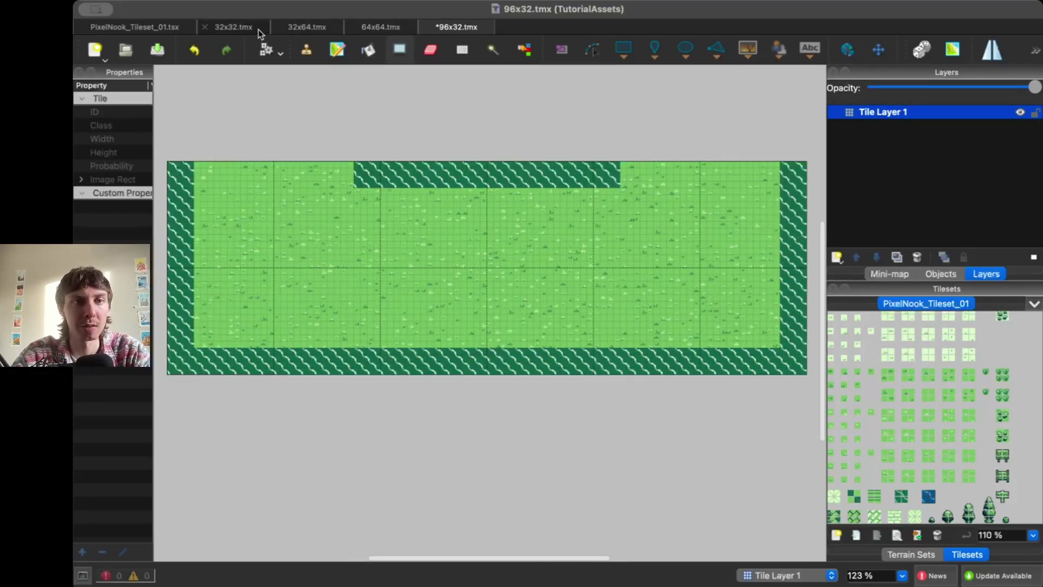
click(233, 28)
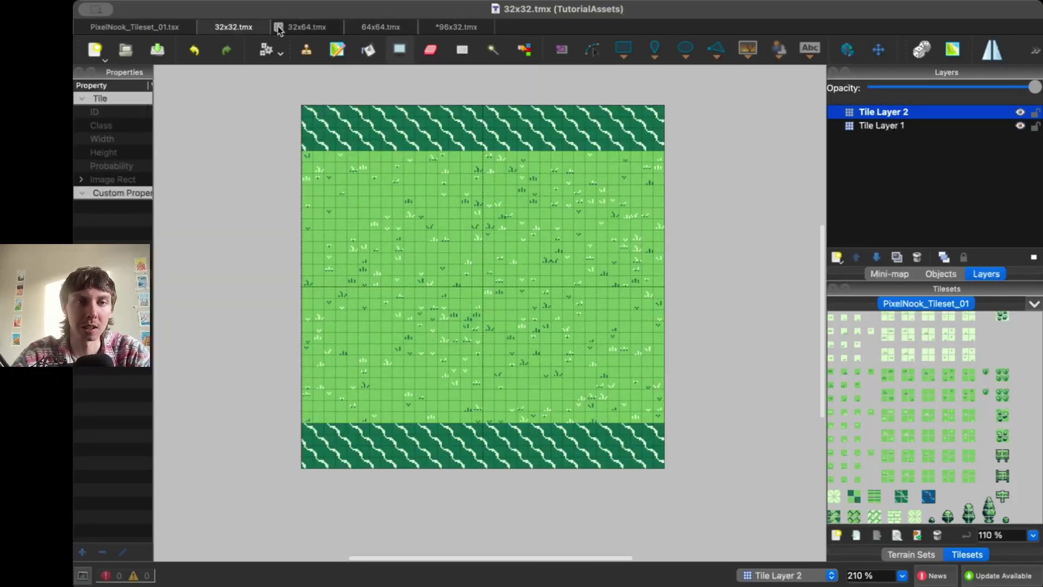
click(308, 30)
scroll(305, 135, down, 5)
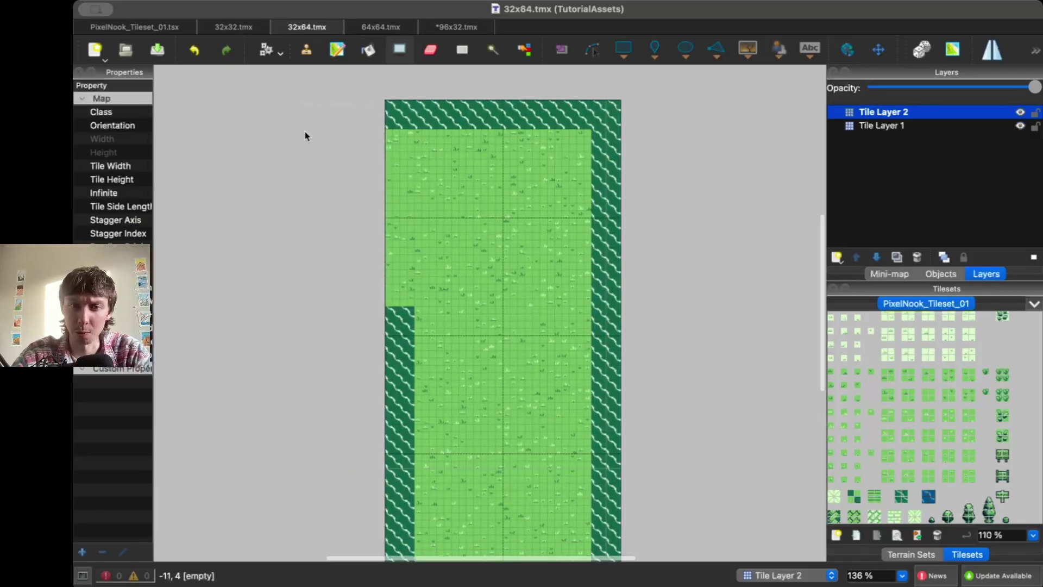
scroll(305, 135, up, 3)
click(380, 28)
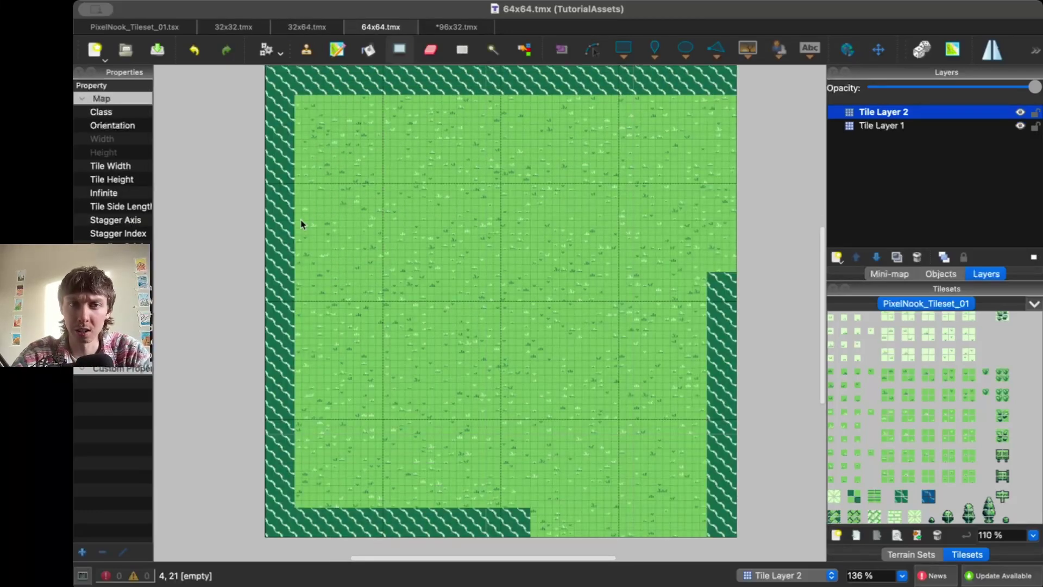
scroll(301, 224, right, 2)
click(456, 27)
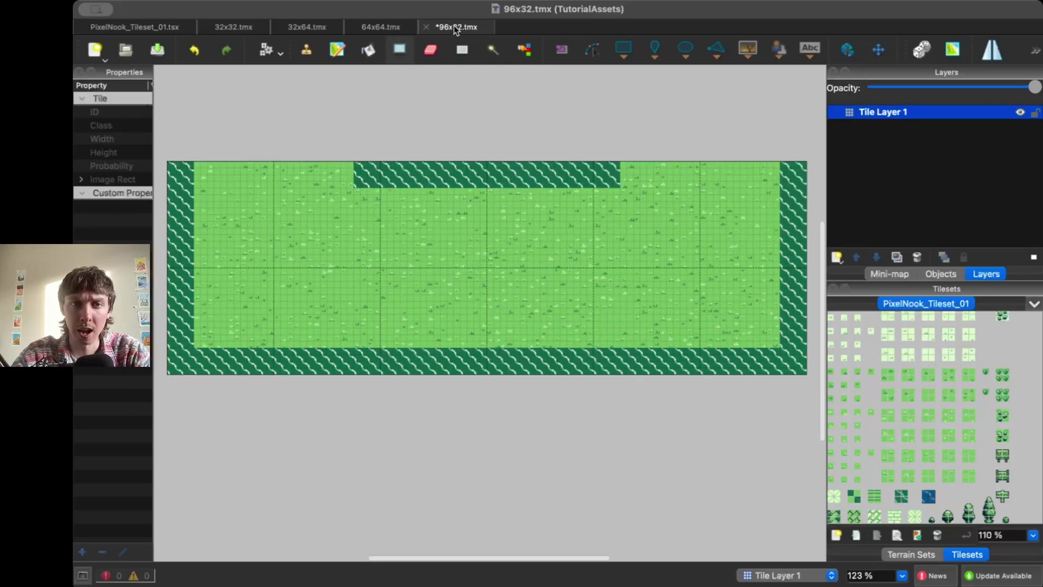
scroll(352, 209, up, 3)
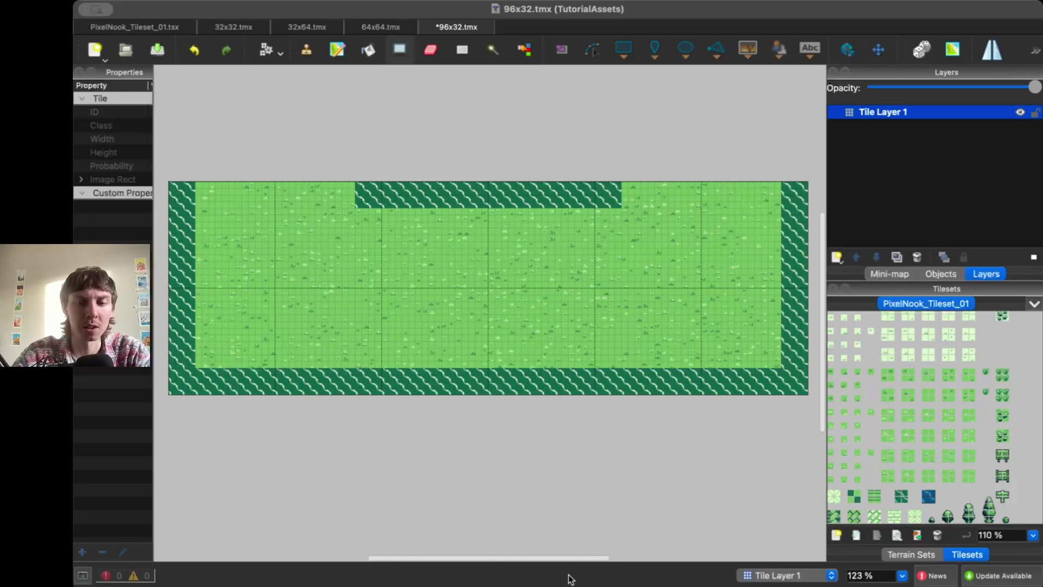
key(super+Tab)
key(super+Tab)
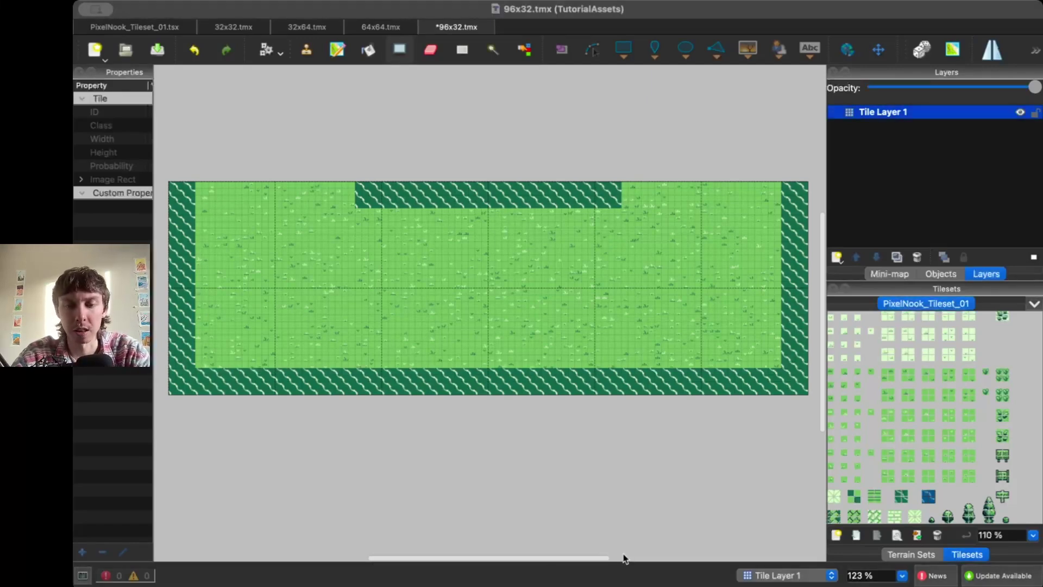
key(super+Tab)
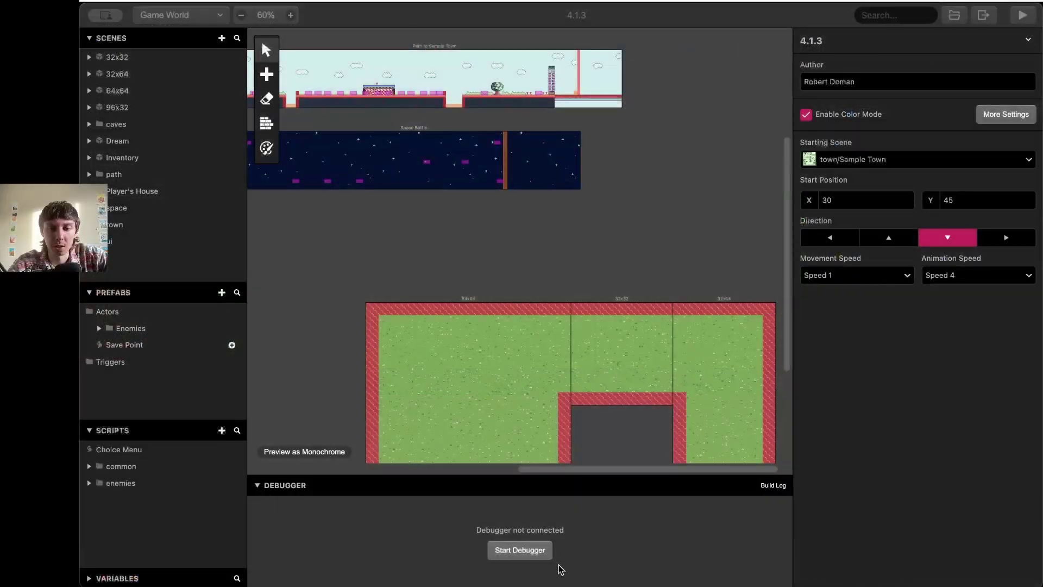
click(569, 570)
scroll(556, 351, down, 5)
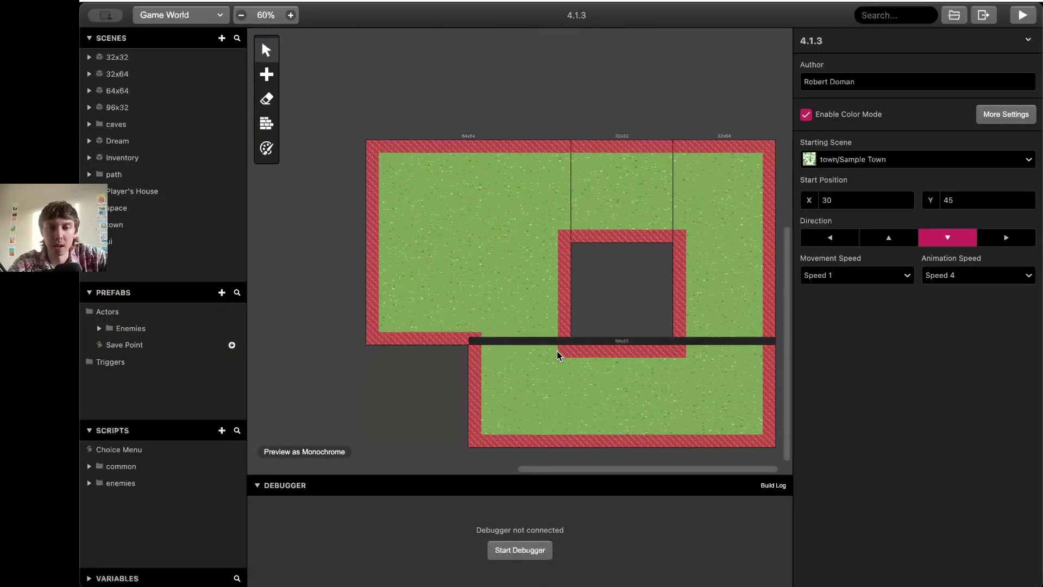
right_click(511, 264)
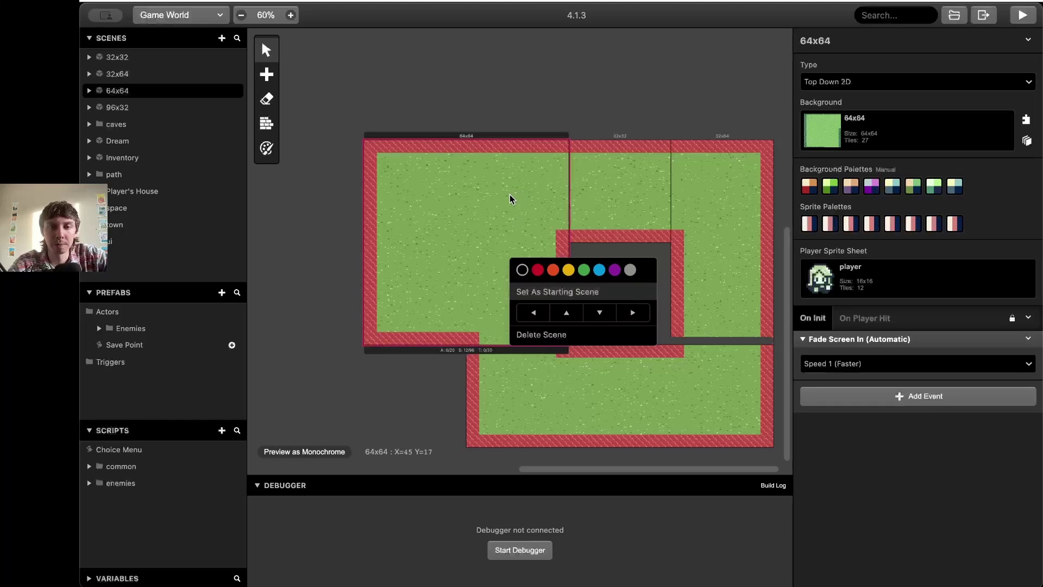
click(512, 196)
click(523, 93)
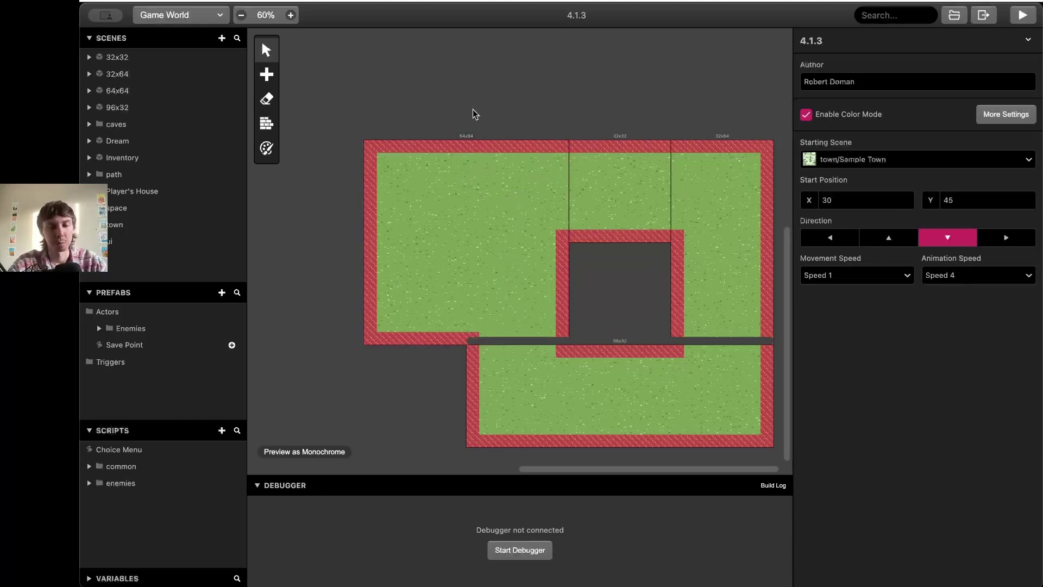
scroll(347, 87, up, 2)
click(266, 74)
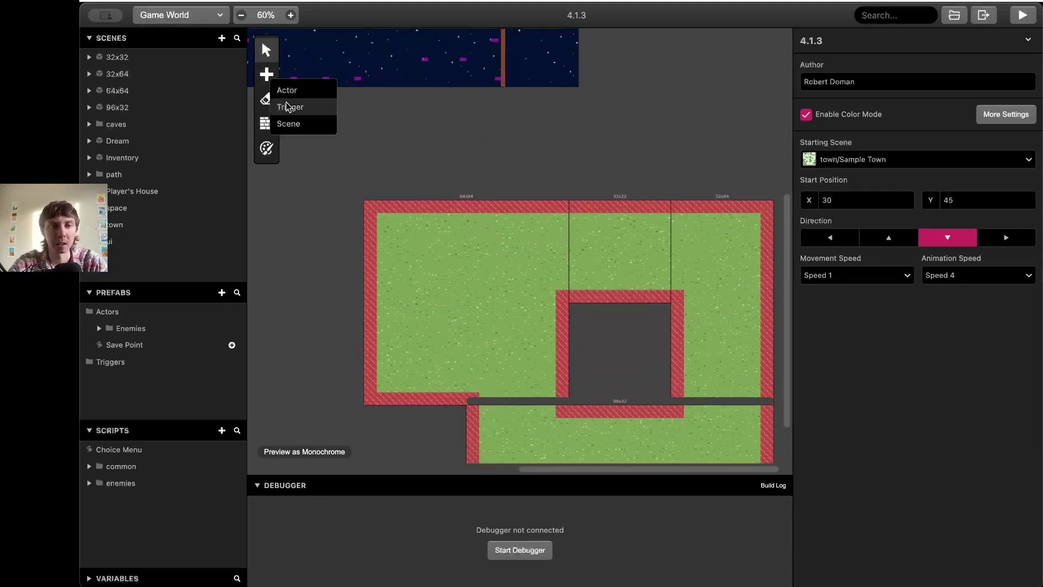
click(289, 123)
click(629, 128)
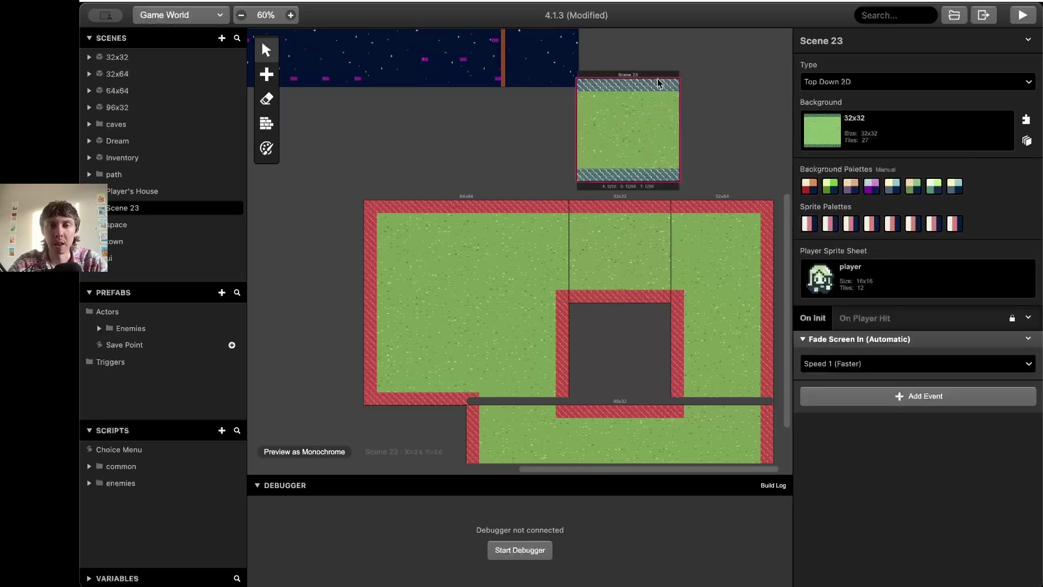
drag(655, 78, 666, 97)
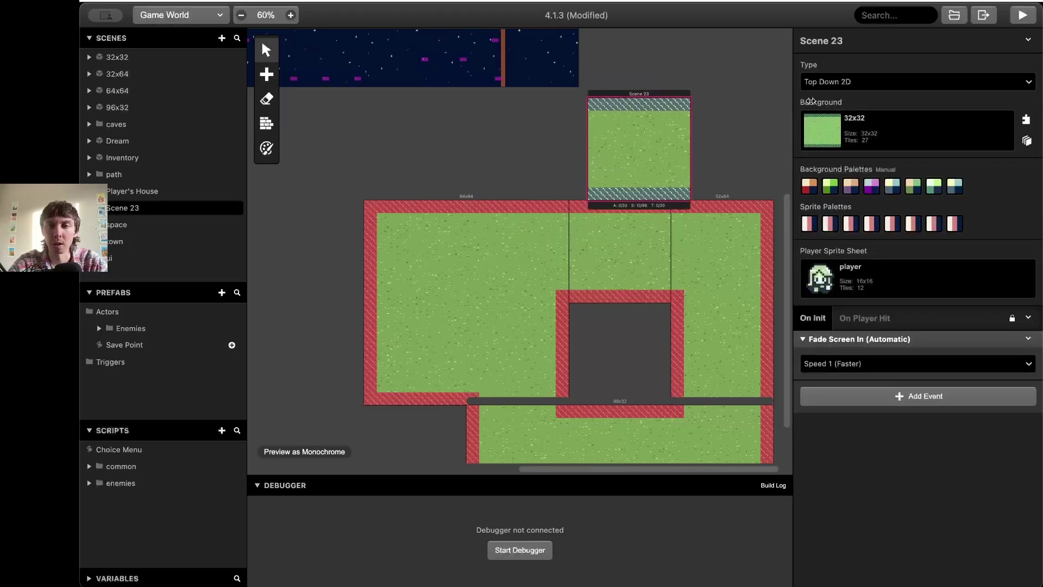
click(846, 130)
scroll(882, 301, down, 4)
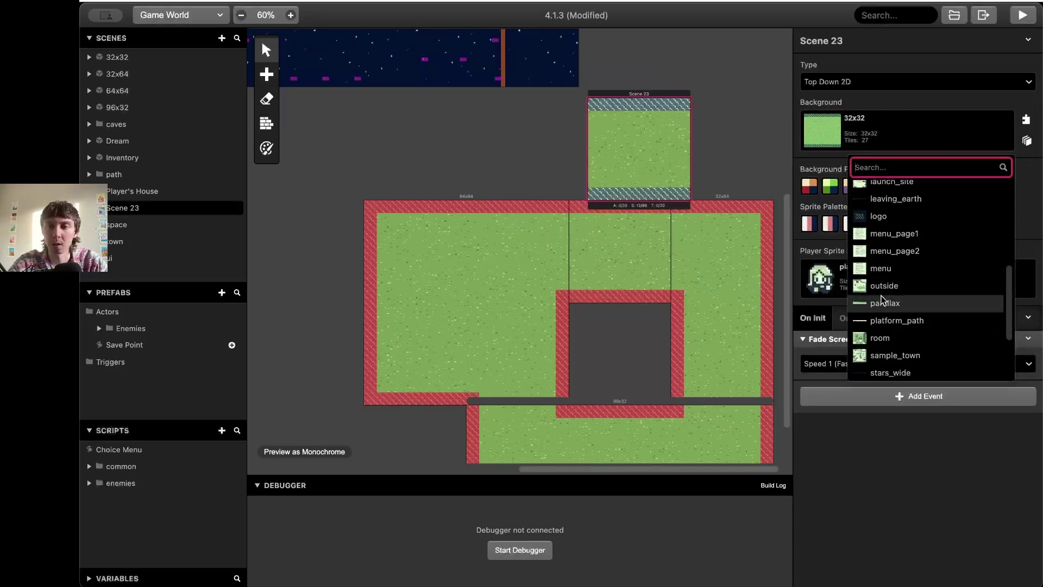
click(893, 262)
click(880, 143)
scroll(896, 282, down, 4)
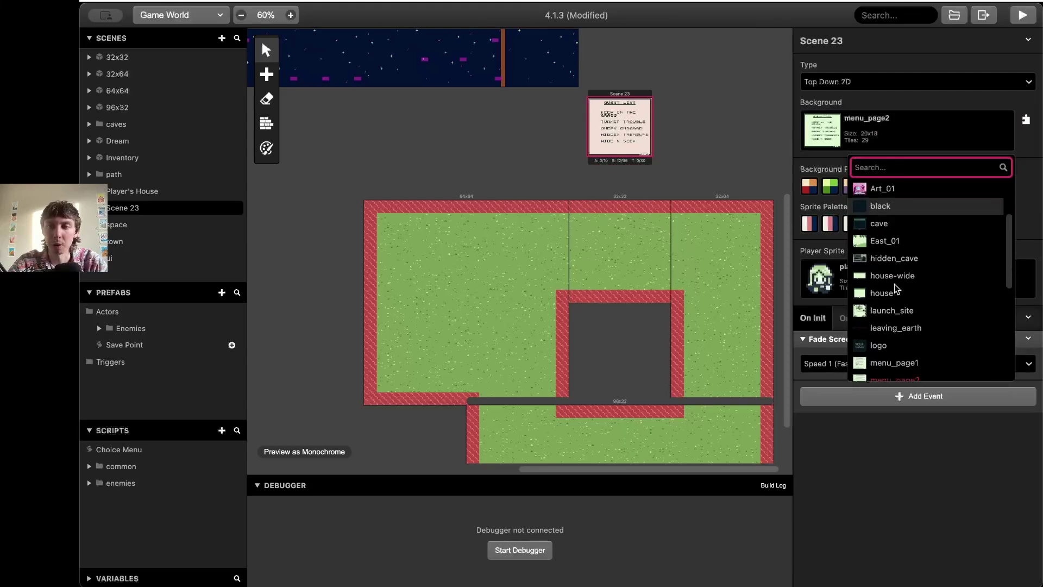
click(896, 331)
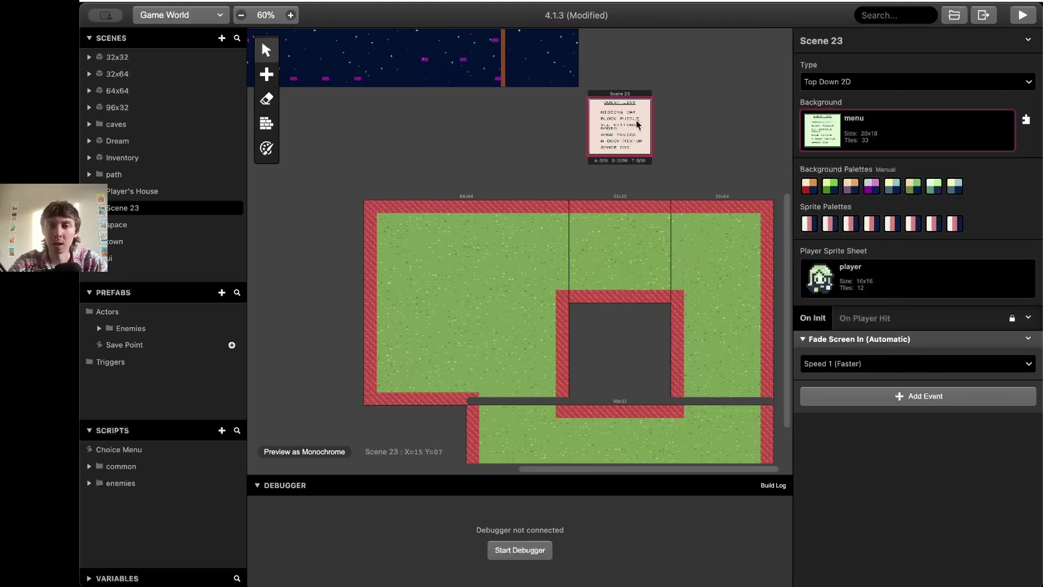
key(BackSpace)
scroll(524, 255, down, 2)
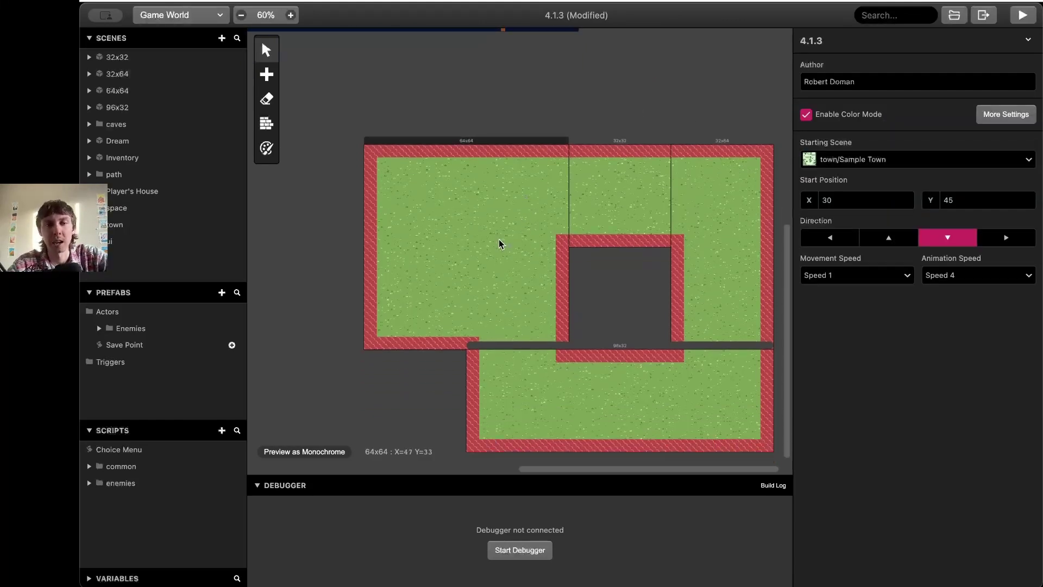
click(488, 238)
ctrl+scroll(508, 231, up, 5)
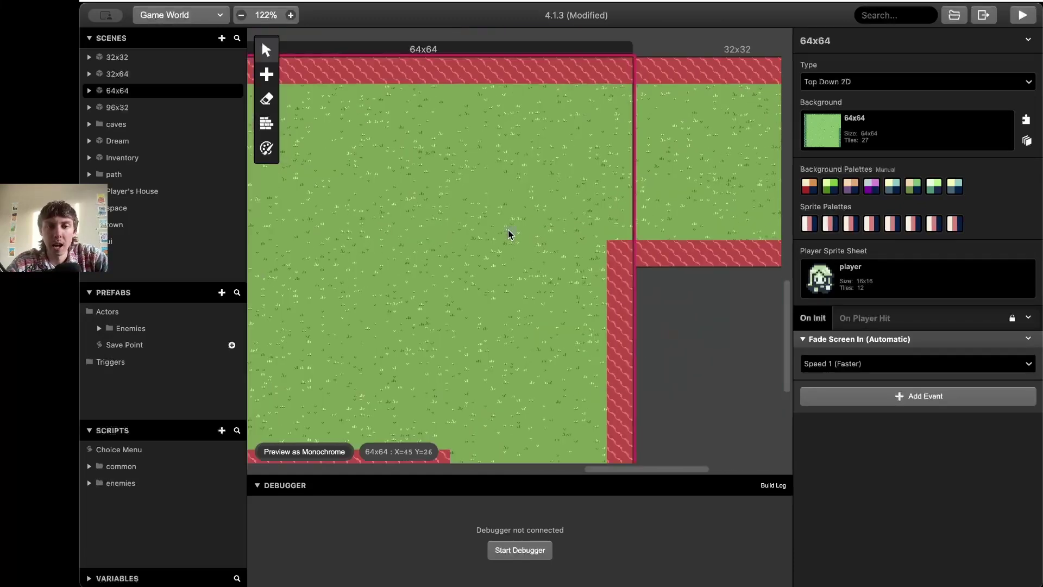
scroll(599, 196, down, 4)
scroll(576, 321, down, 1)
mouse_move(587, 338)
mouse_down()
mouse_move(536, 321)
mouse_move(582, 303)
mouse_move(553, 323)
mouse_move(523, 296)
mouse_move(585, 334)
mouse_up()
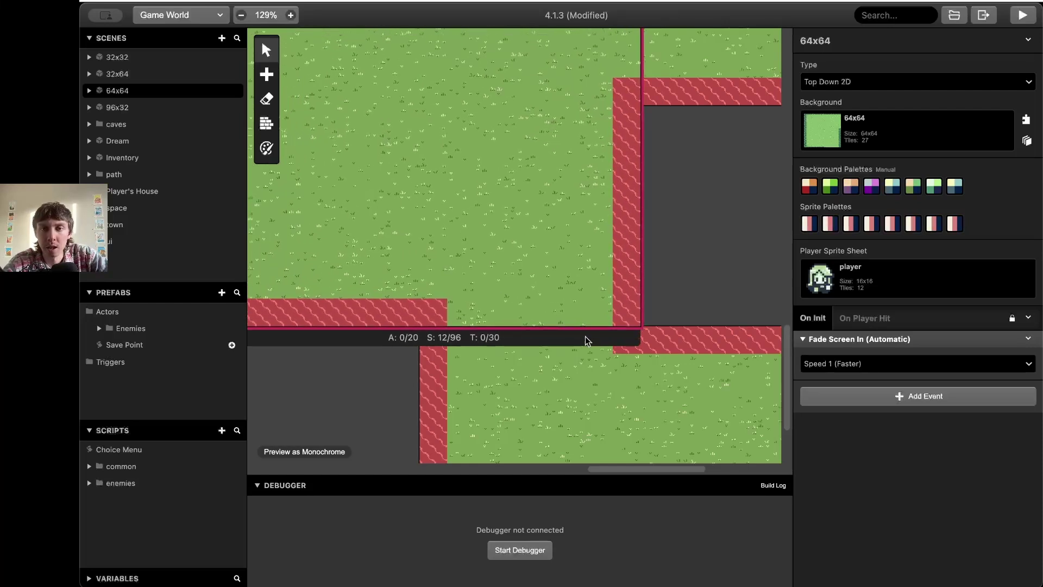
click(629, 323)
click(603, 224)
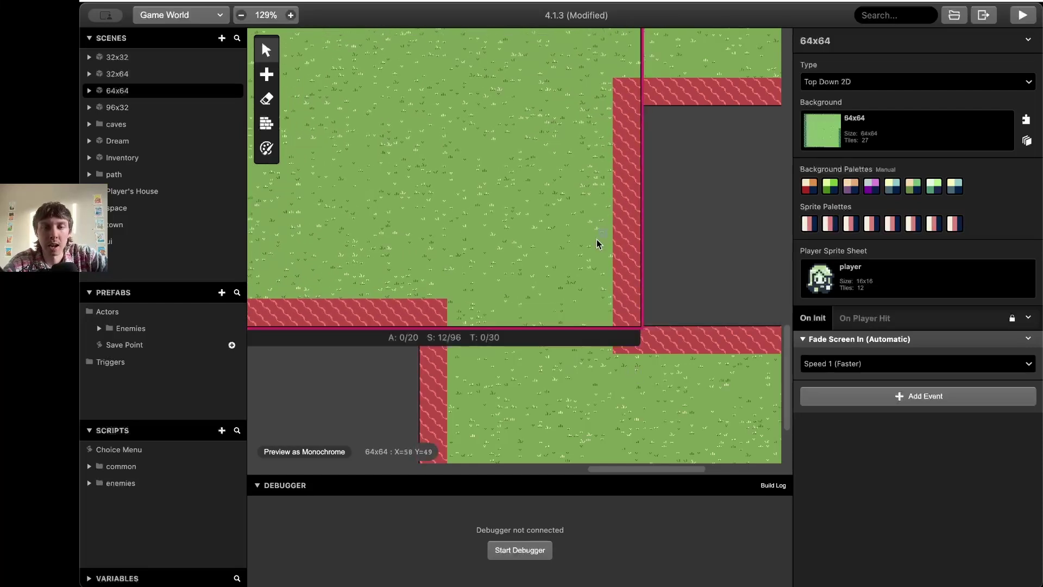
scroll(519, 225, up, 3)
scroll(519, 225, up, 6)
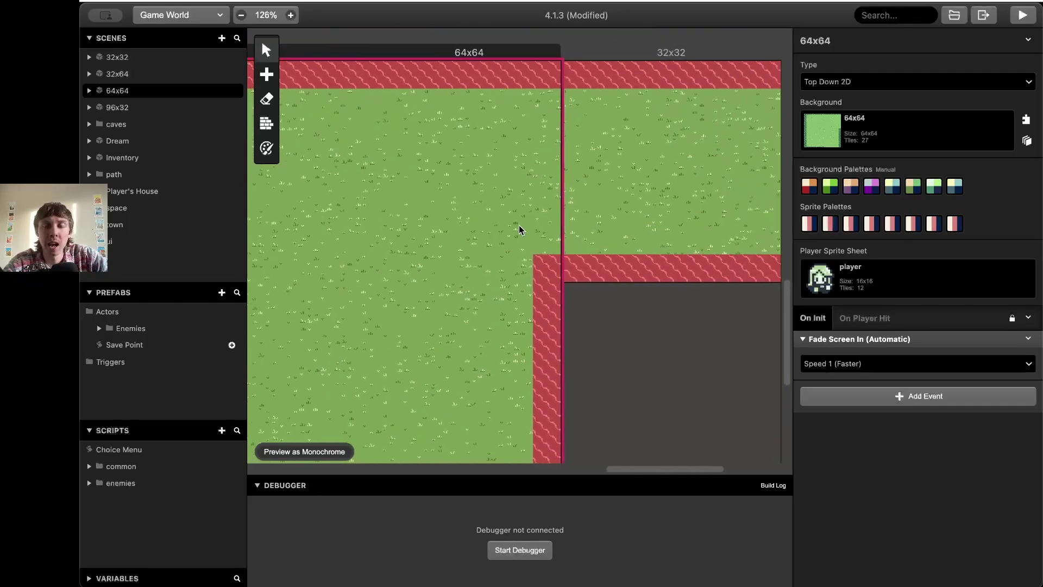
ctrl+scroll(520, 225, down, 5)
scroll(519, 225, down, 2)
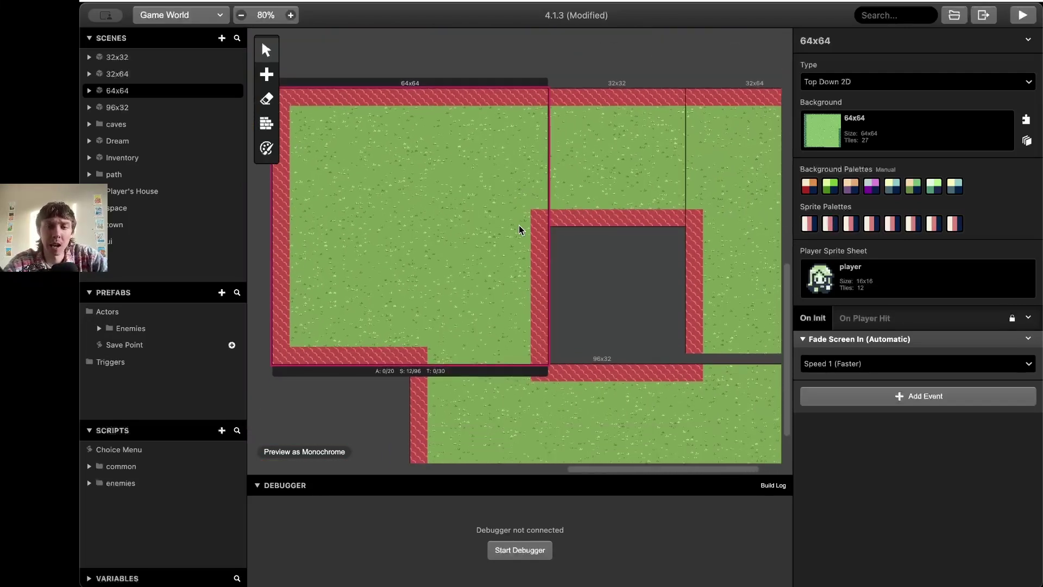
scroll(519, 225, right, 2)
click(553, 242)
scroll(539, 261, down, 1)
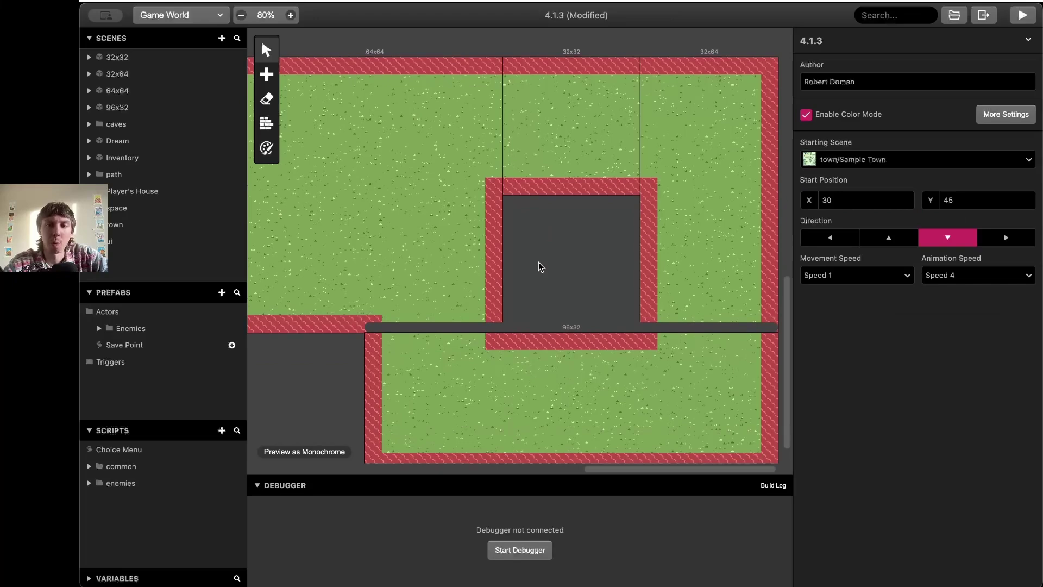
ctrl+scroll(539, 262, down, 5)
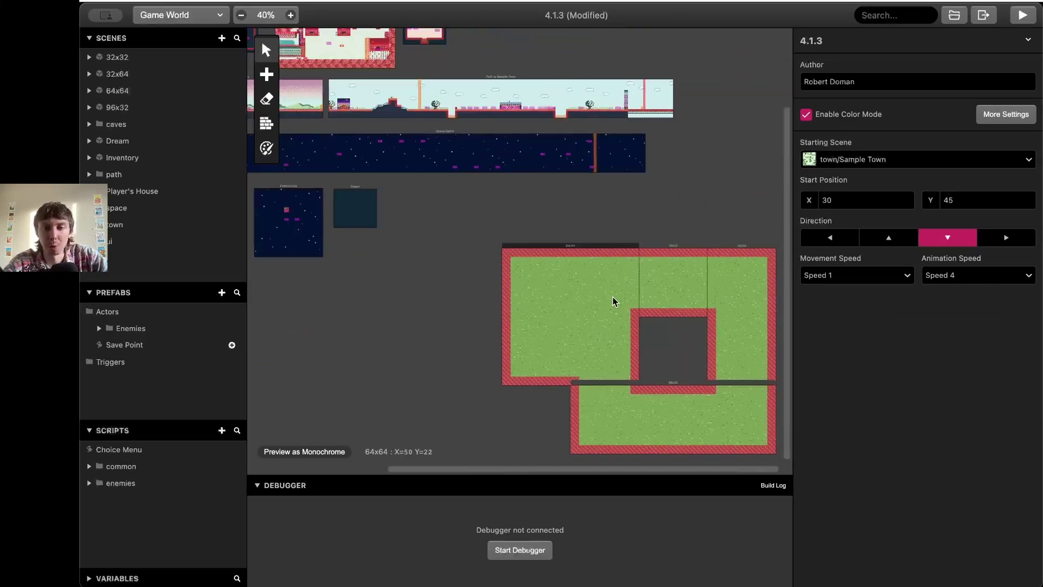
ctrl+scroll(675, 352, up, 3)
scroll(675, 351, down, 2)
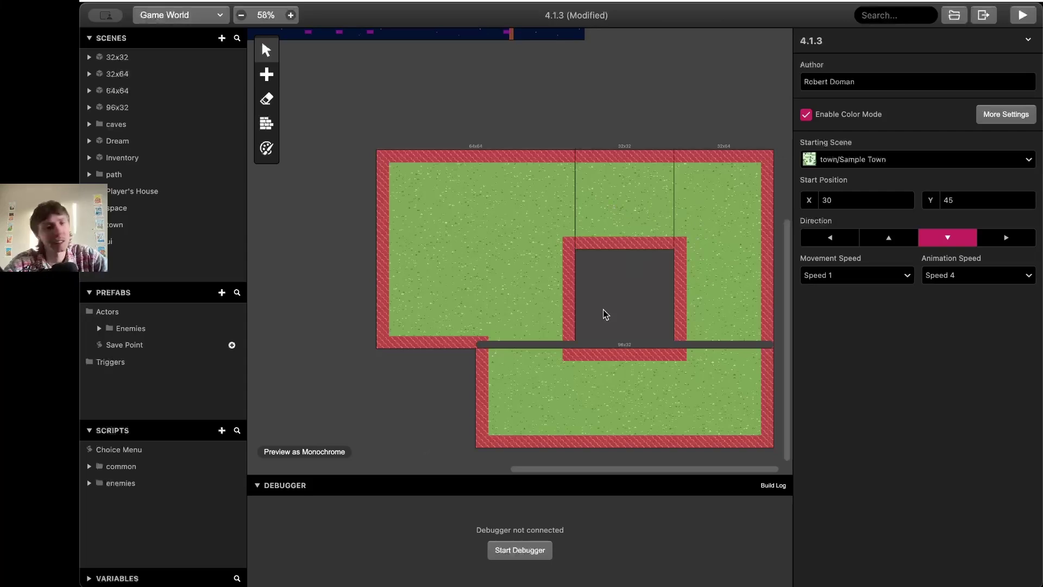
ctrl+scroll(538, 307, up, 3)
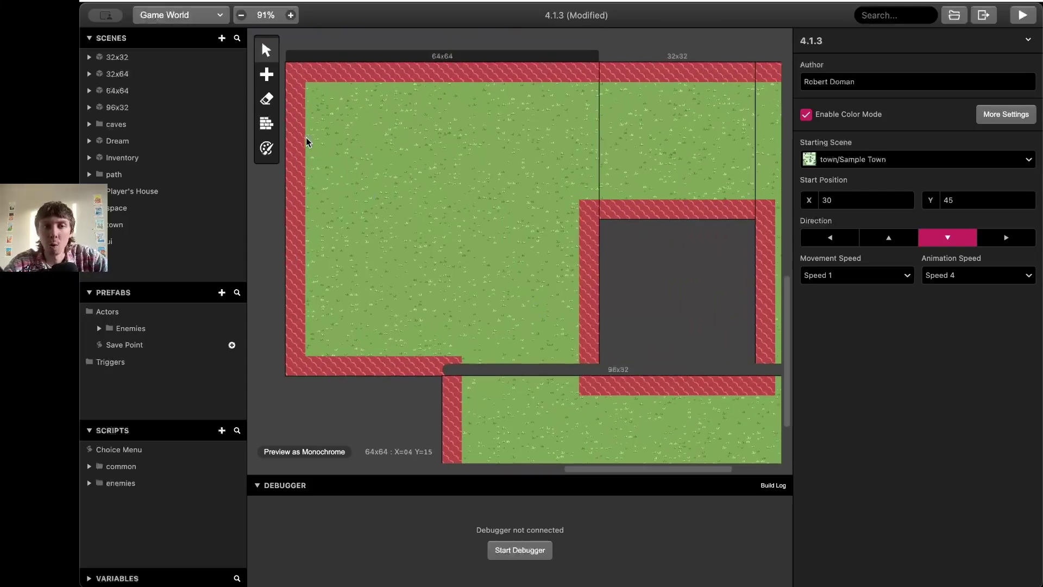
- Mark a collision tile near the 64x64 scene's top-left, then zoom the world out to about 103%
click(266, 123)
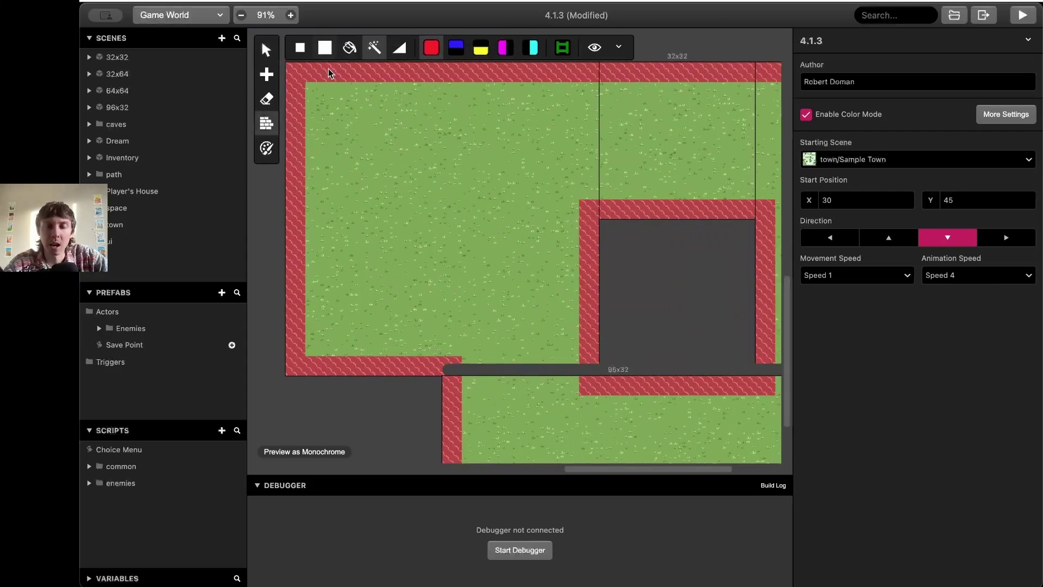
ctrl+scroll(380, 146, up, 2)
click(320, 81)
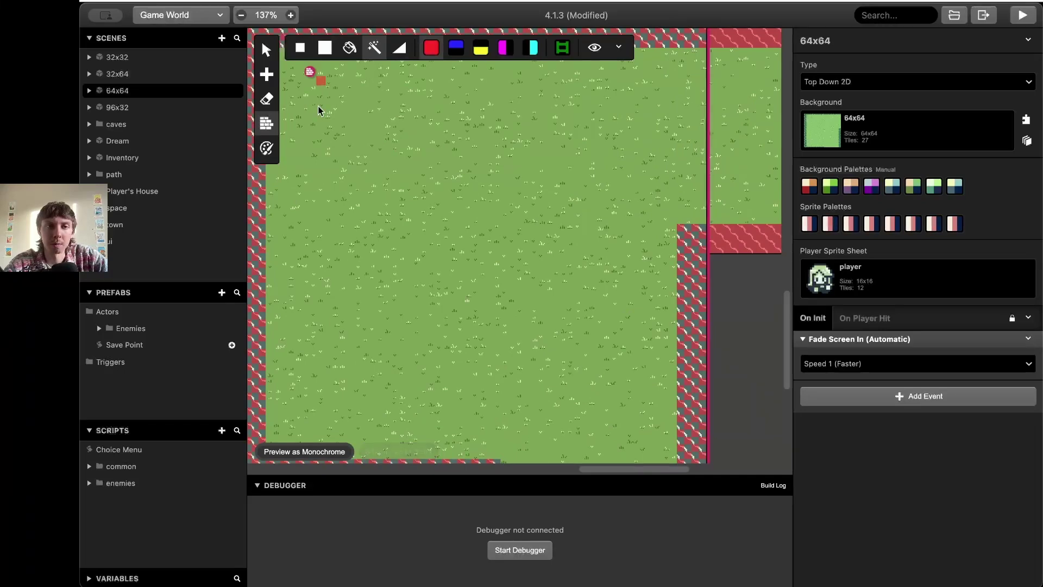
scroll(322, 109, up, 5)
ctrl+scroll(425, 337, up, 2)
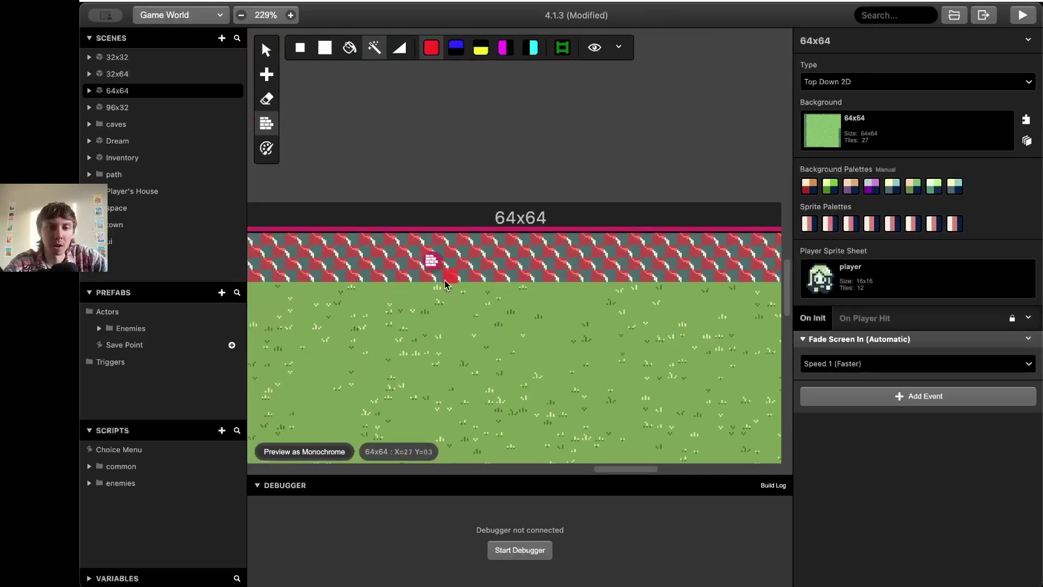
scroll(516, 283, down, 2)
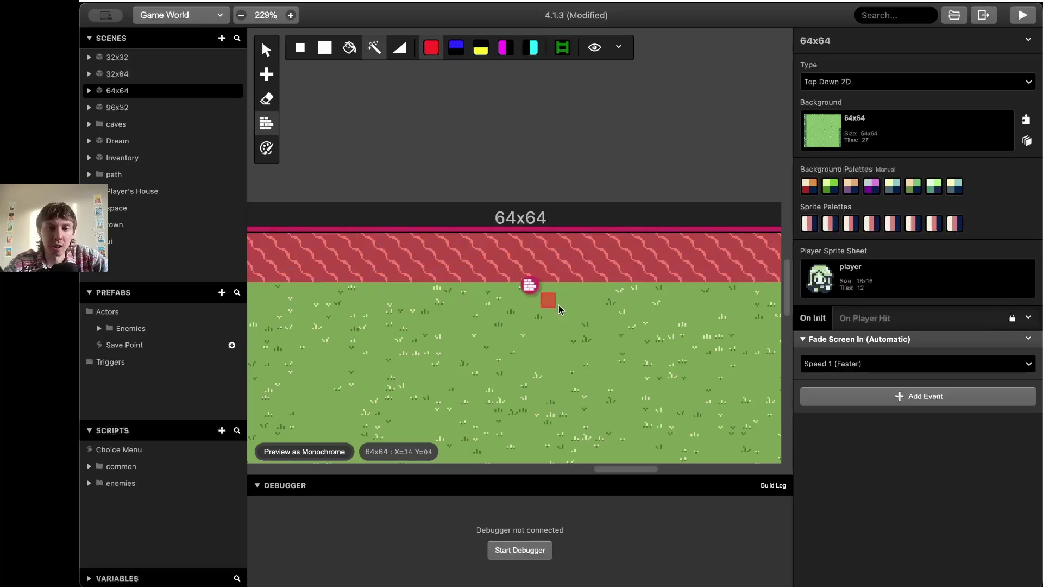
ctrl+scroll(558, 305, down, 1)
scroll(577, 321, down, 5)
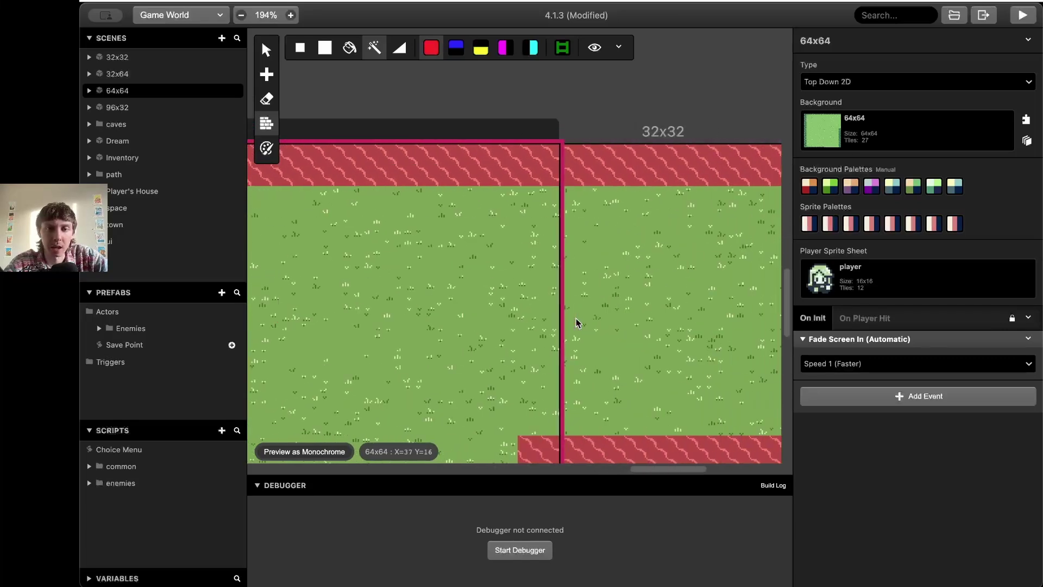
ctrl+scroll(577, 321, down, 2)
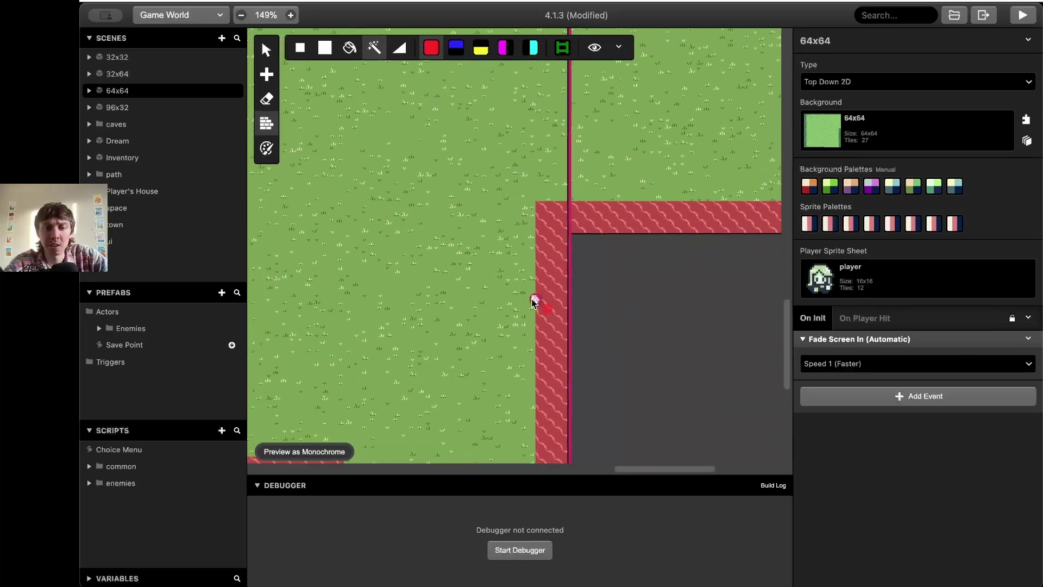
ctrl+scroll(476, 265, down, 3)
- Make 64x64 the starting scene with the player start placed at 39, 26
key(v)
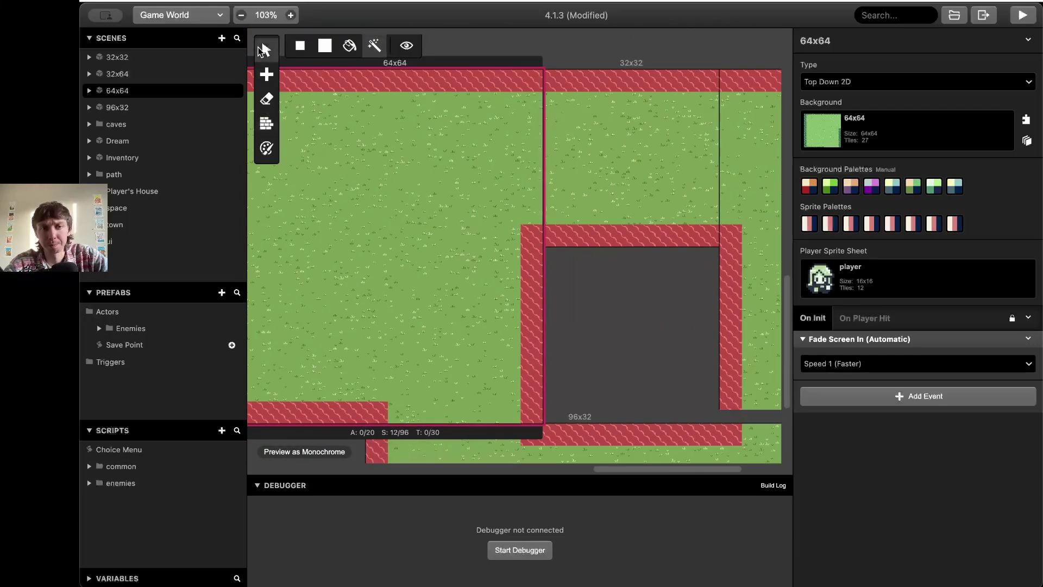
scroll(453, 171, right, 3)
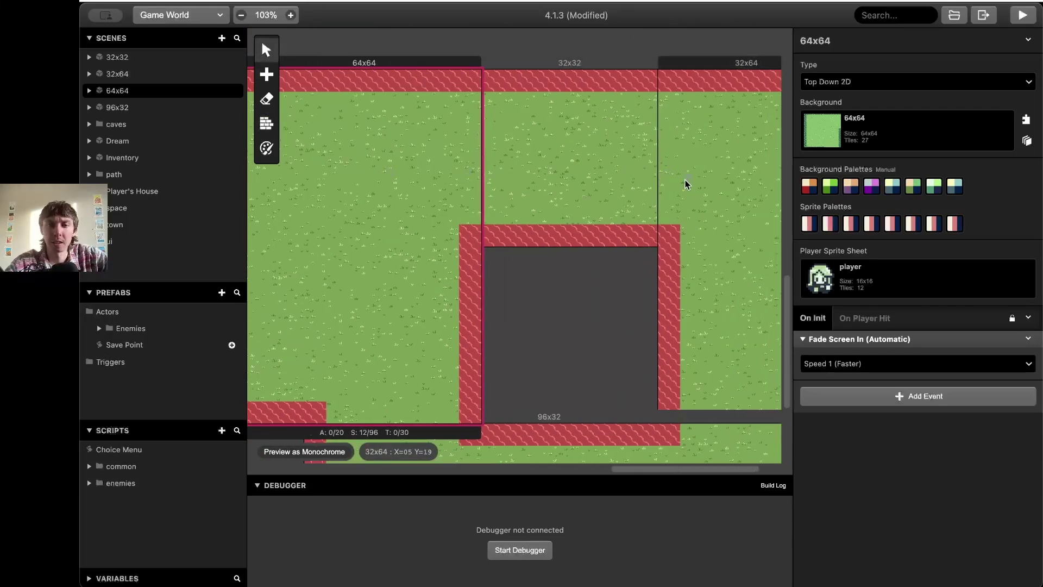
click(488, 202)
scroll(533, 290, left, 3)
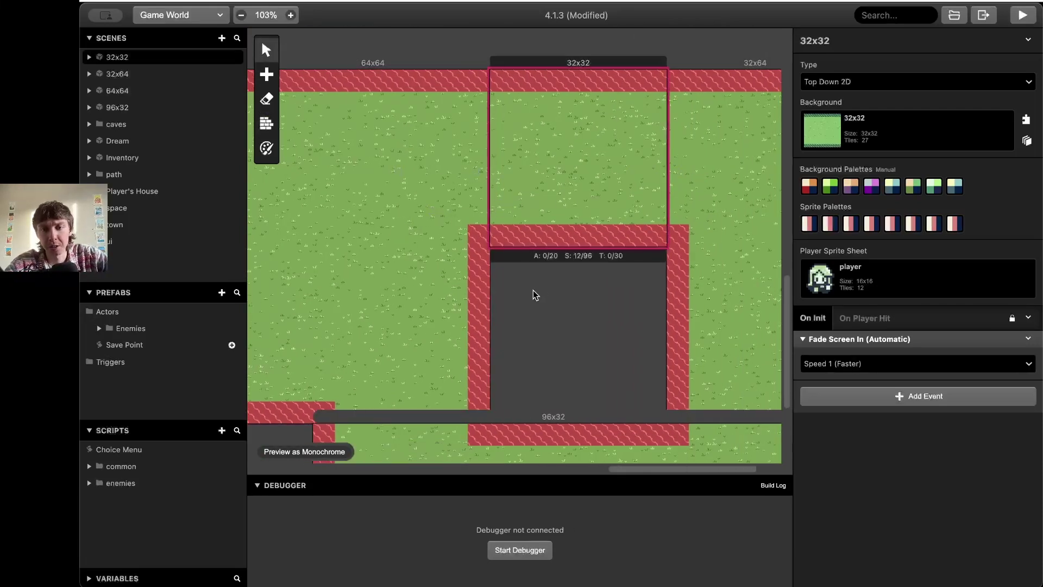
click(427, 251)
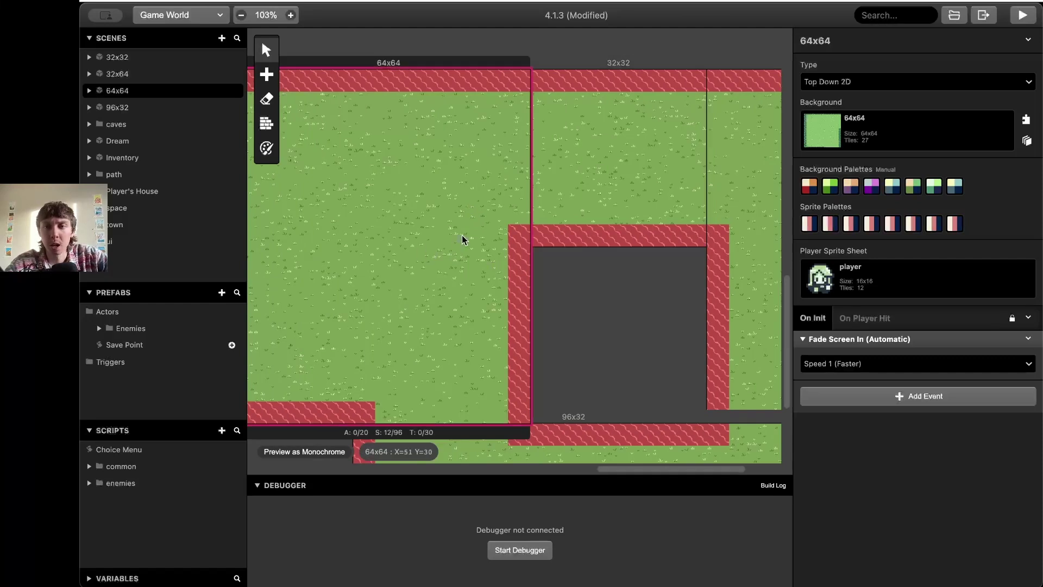
scroll(462, 236, left, 5)
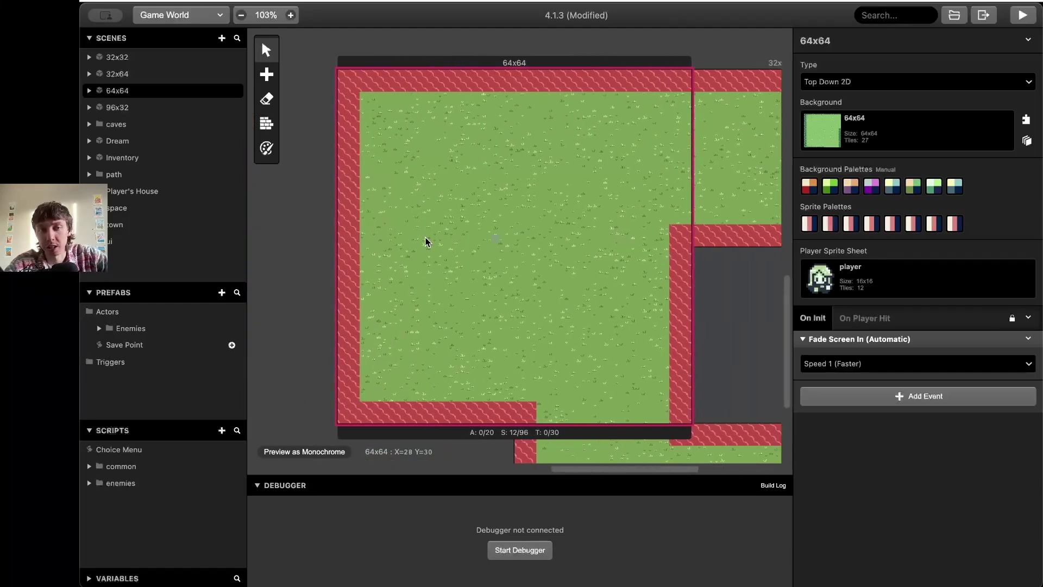
scroll(427, 241, left, 2)
click(321, 240)
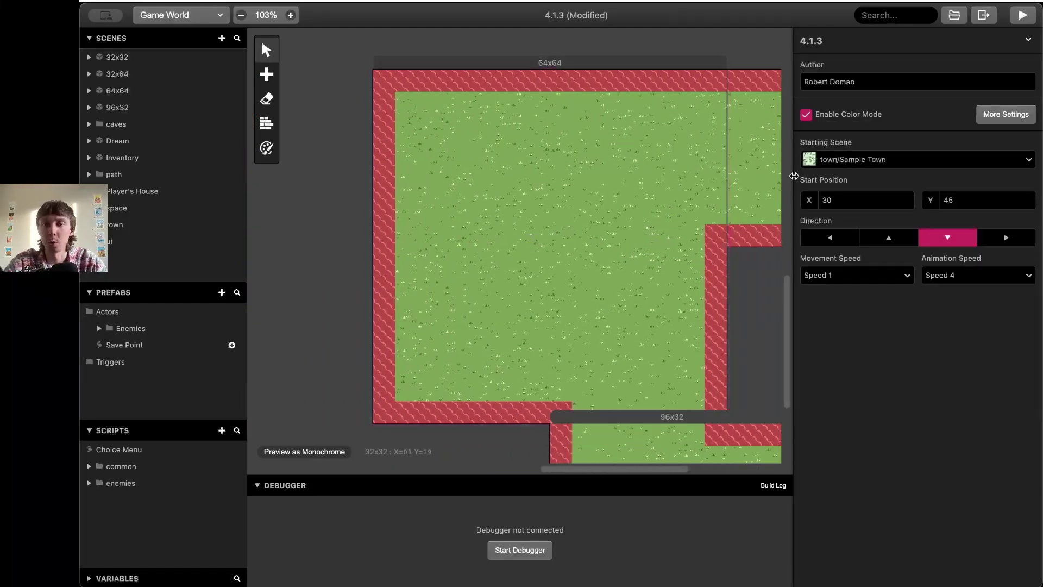
click(867, 164)
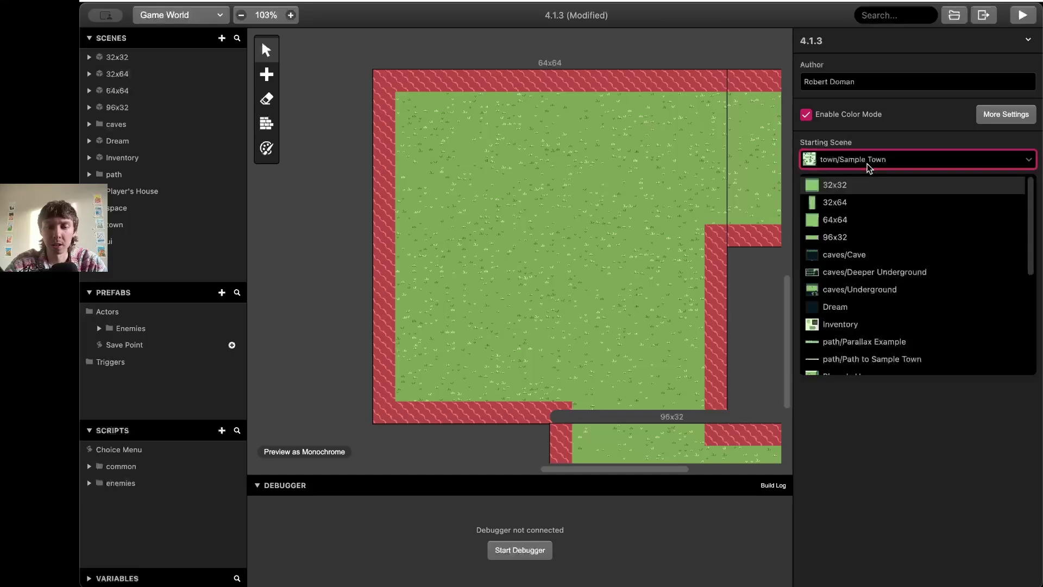
click(863, 219)
drag(541, 327, 564, 213)
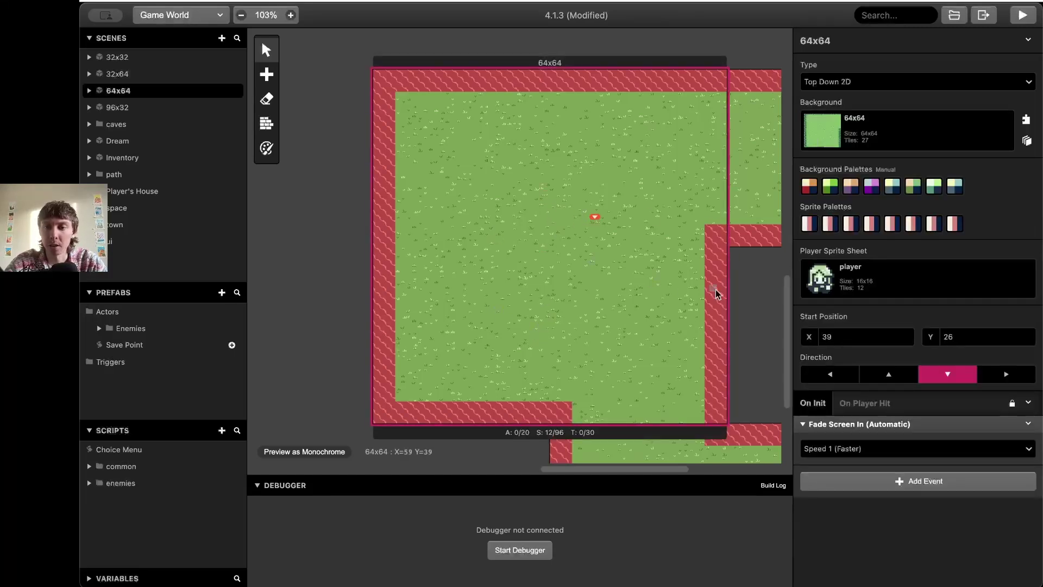
- Raise the player's movement speed to Speed 2 in the game settings
click(733, 297)
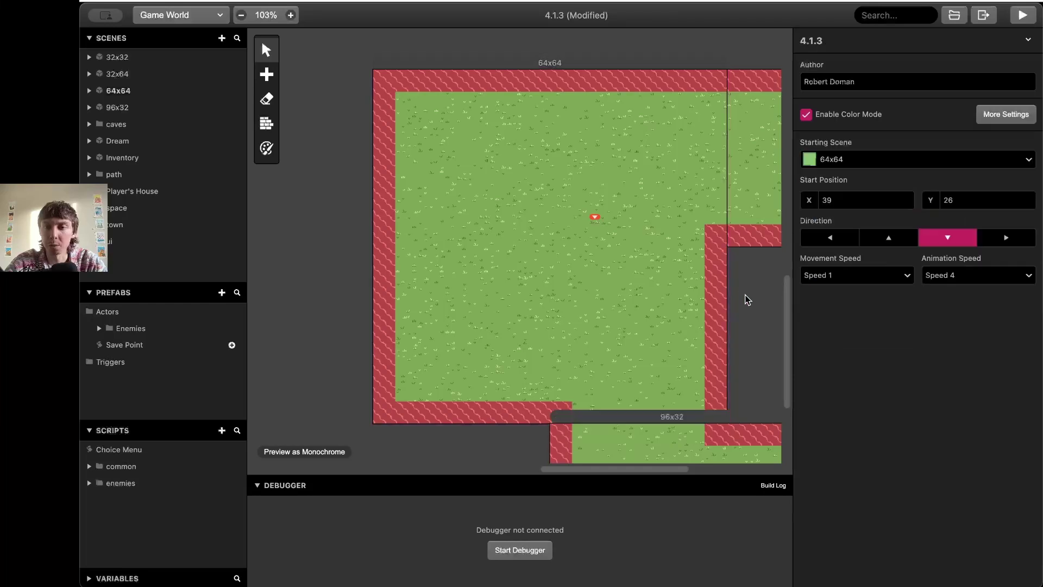
click(846, 273)
click(834, 353)
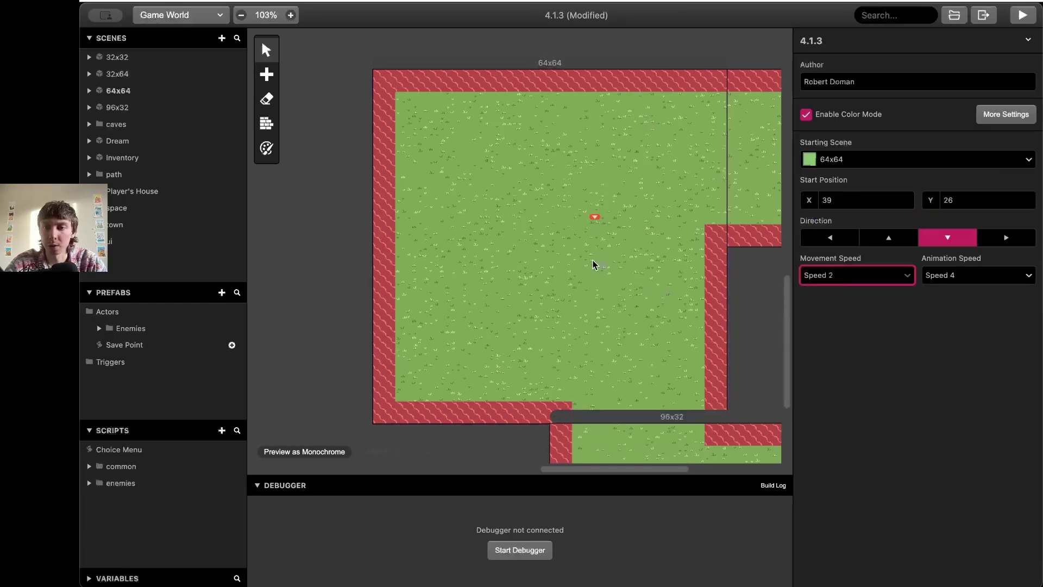
scroll(585, 263, right, 2)
scroll(585, 262, right, 6)
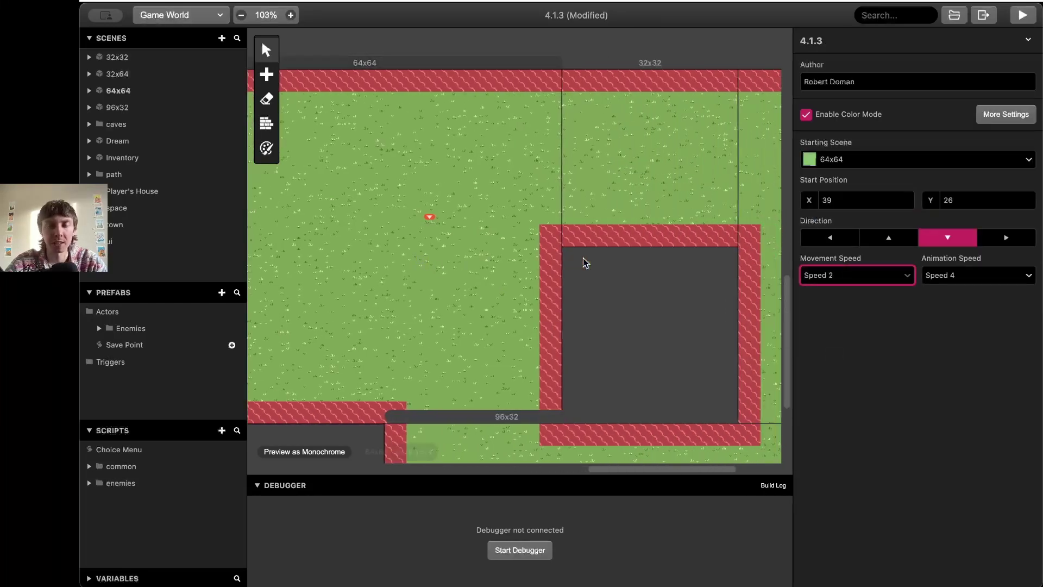
- Draw a tall 1x24 trigger along the 64x64 scene's right edge
click(274, 77)
click(290, 107)
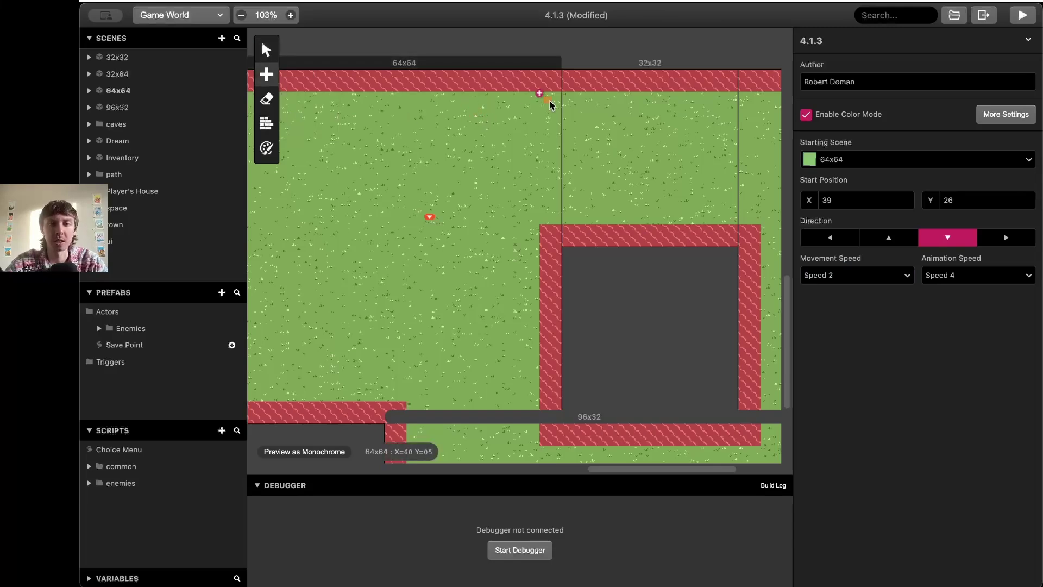
drag(556, 97, 560, 226)
ctrl+scroll(559, 220, up, 5)
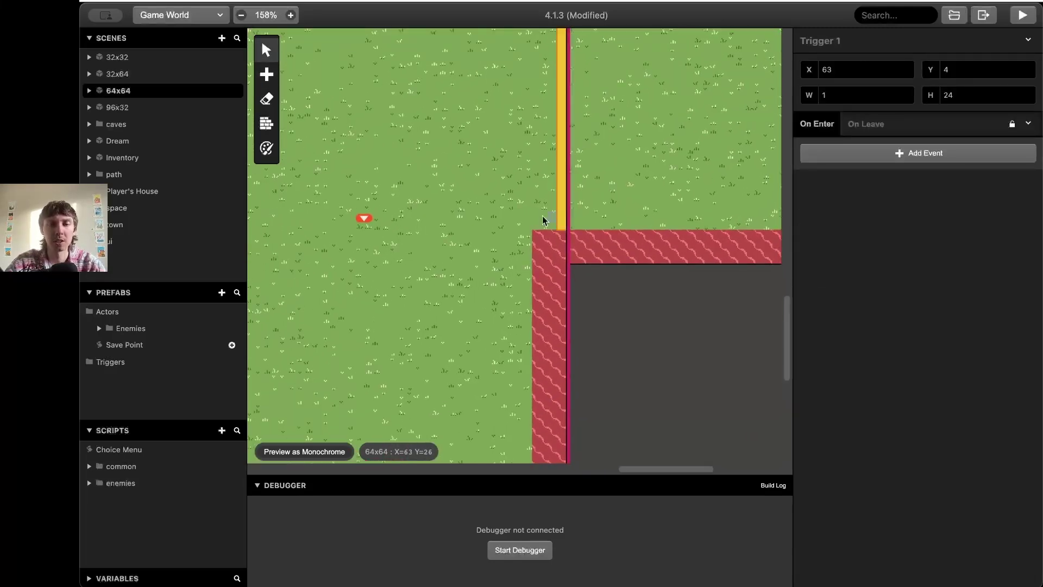
scroll(521, 208, up, 1)
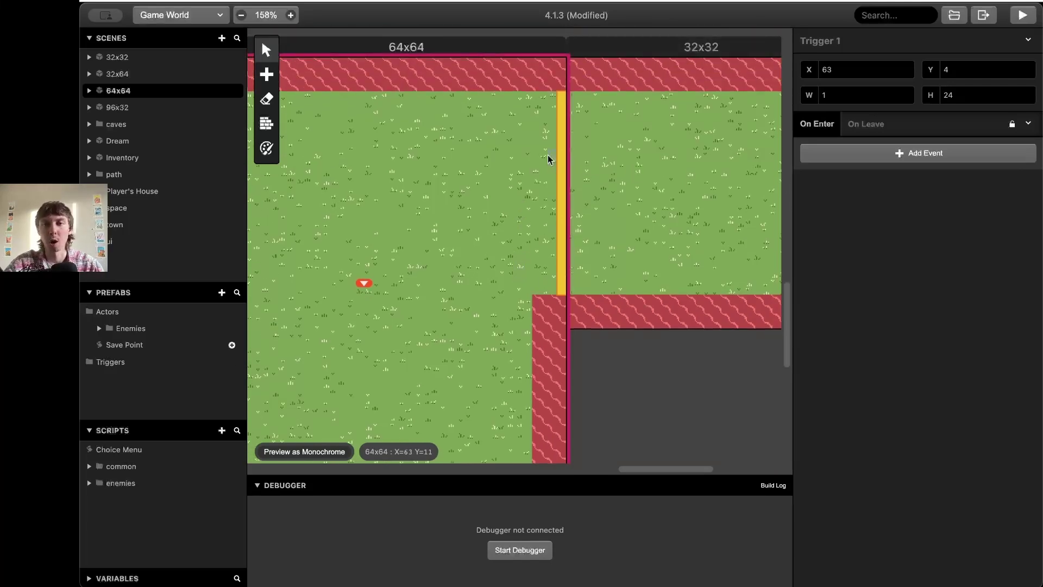
- Give the trigger a Change Scene event to 32x32 at (3,16), facing right
click(841, 155)
text(store)
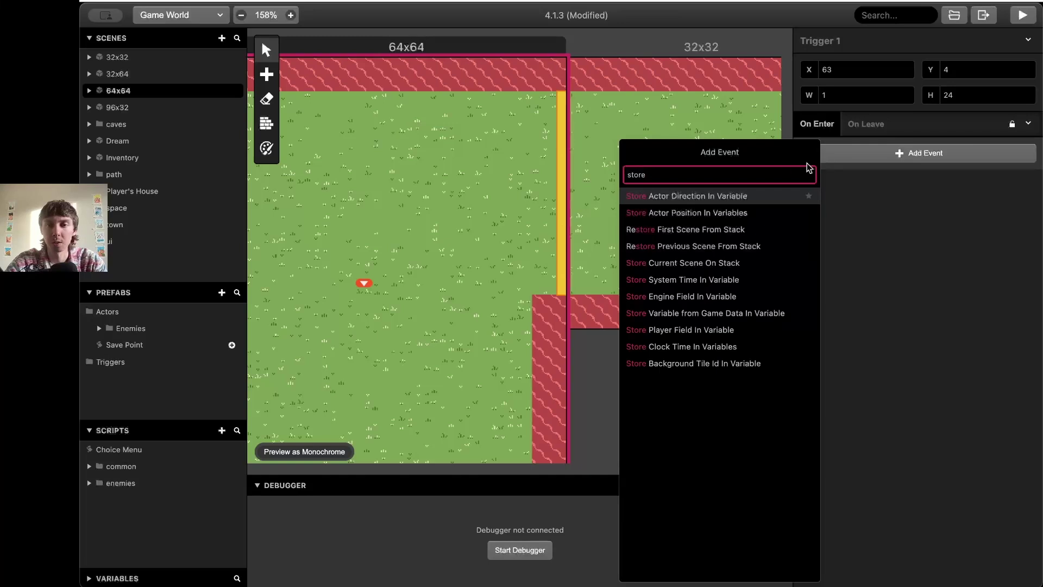
key(BackSpace)
key(BackSpace)
key(BackSpace)
key(BackSpace)
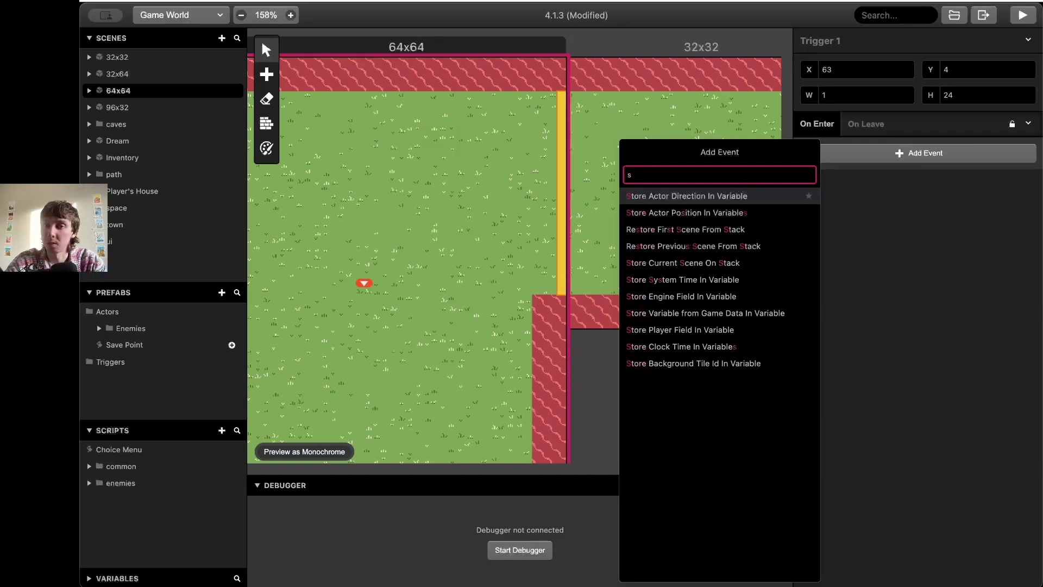
text(cha)
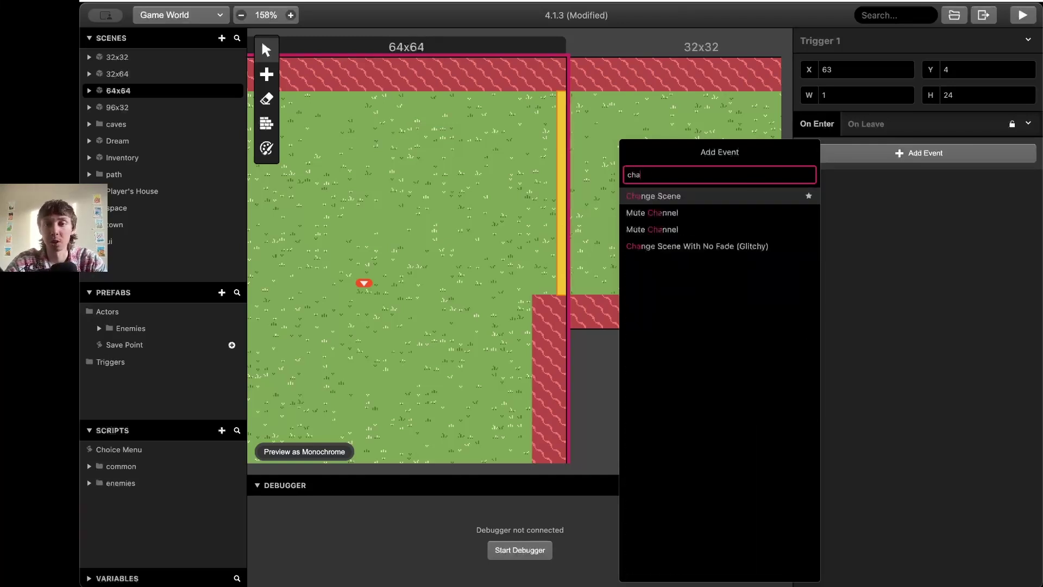
click(641, 197)
scroll(564, 274, up, 2)
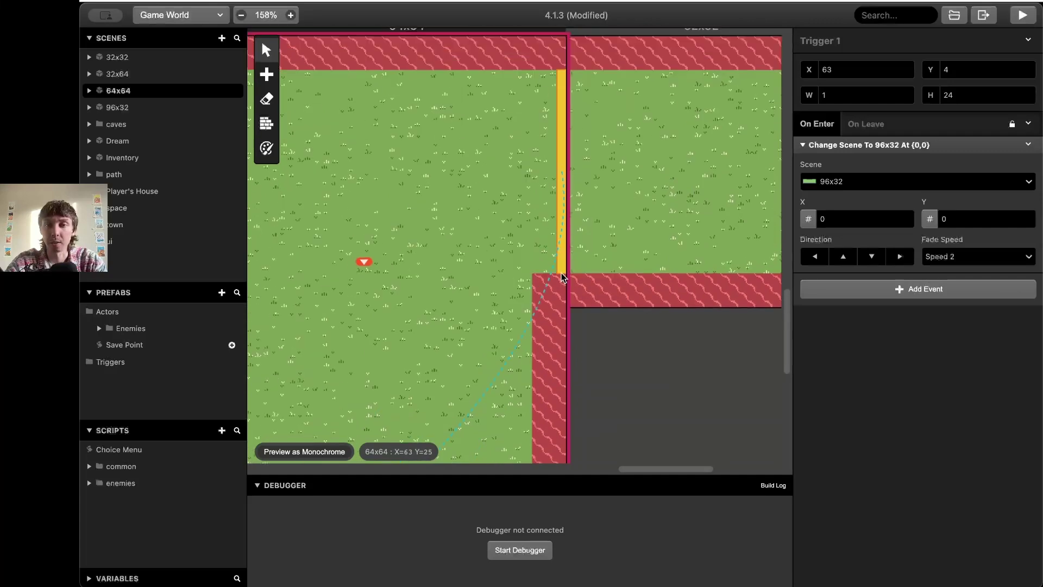
click(897, 180)
text(3)
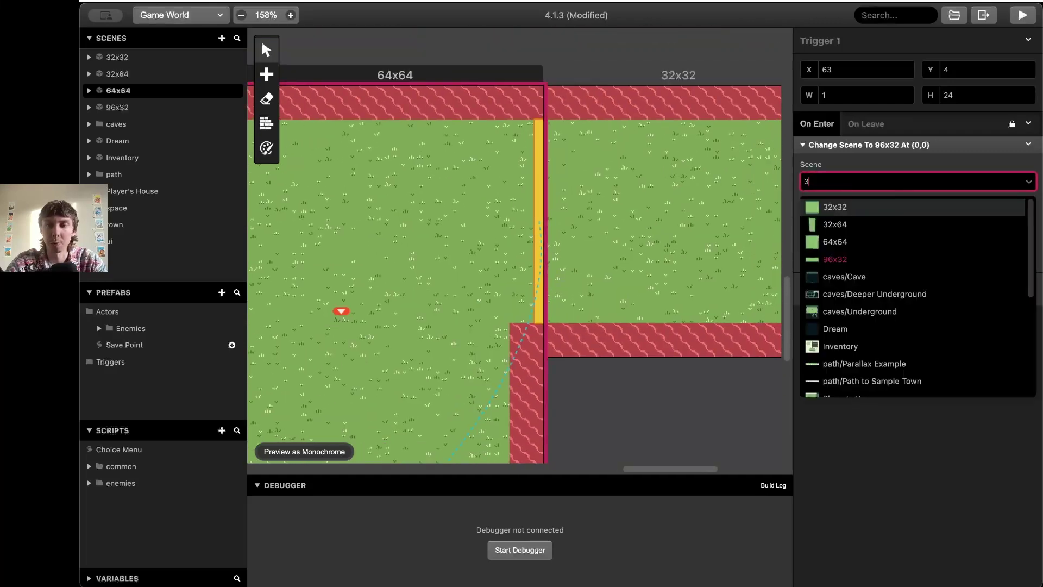
click(881, 206)
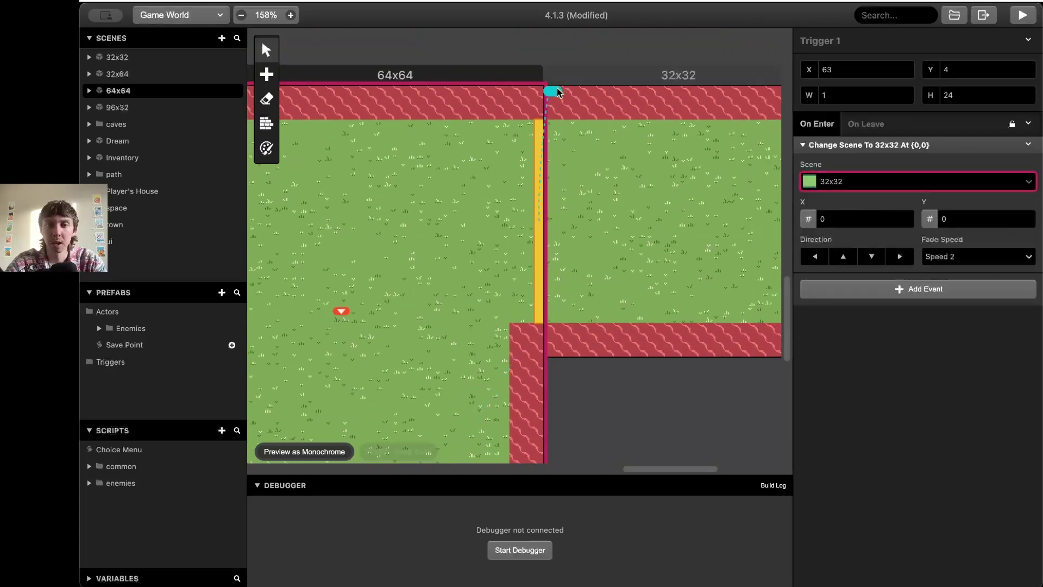
drag(603, 209, 594, 226)
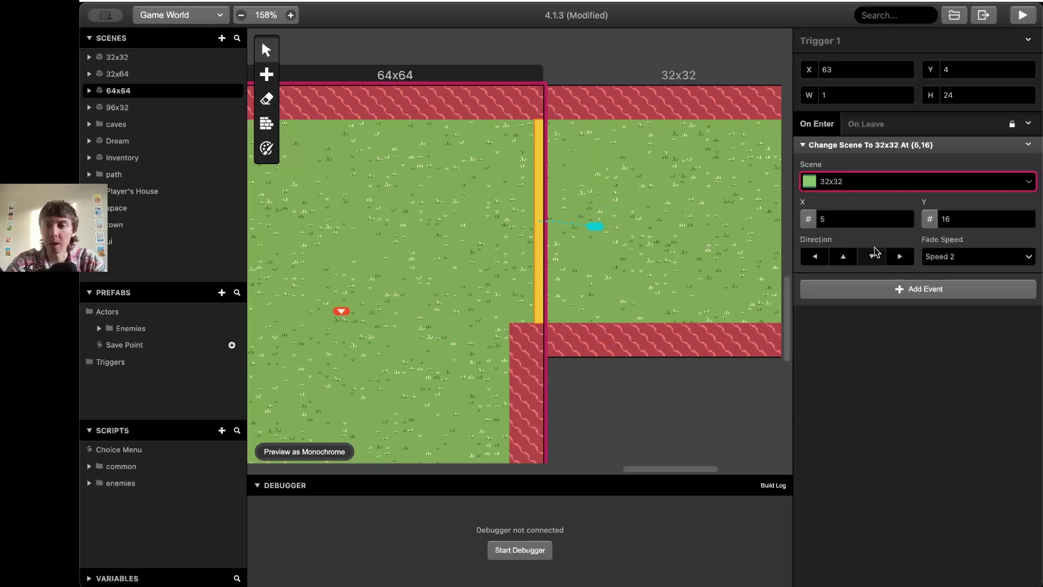
click(900, 256)
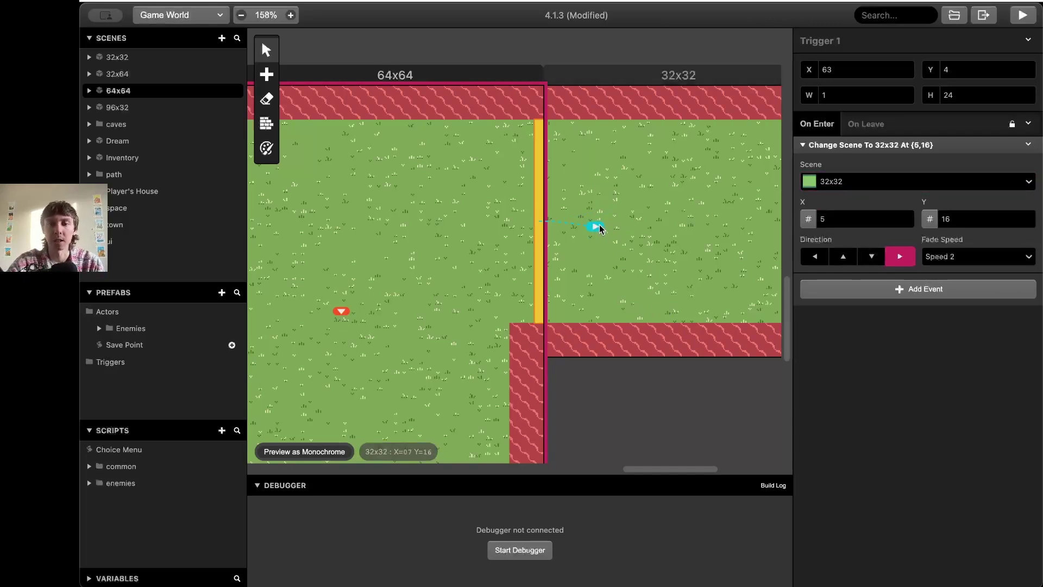
drag(595, 226, 570, 224)
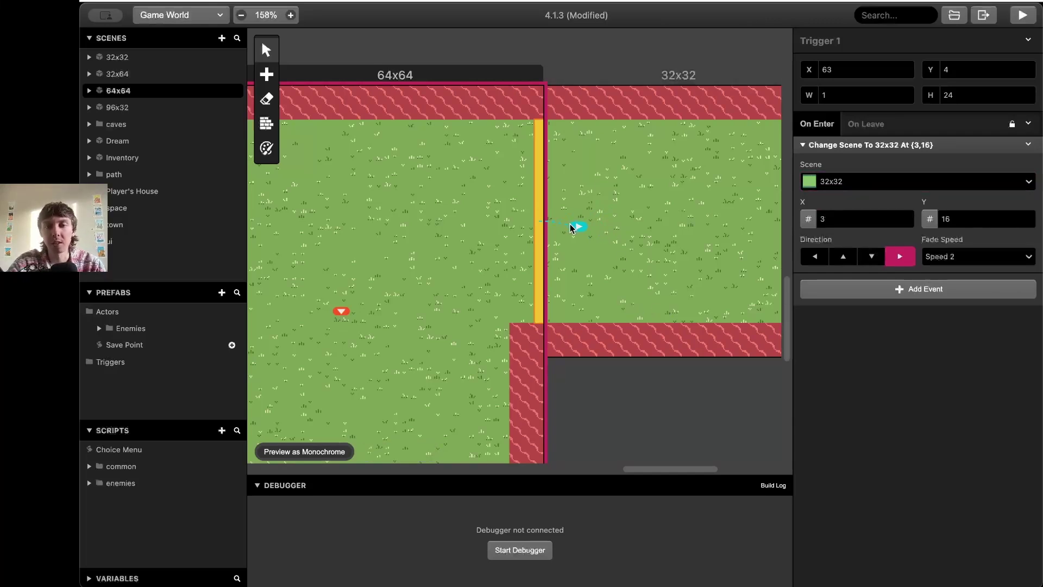
- Duplicate the trigger onto the 32x32 left edge, targeting 64x64 at (57,16) facing left, then run
scroll(465, 220, left, 1)
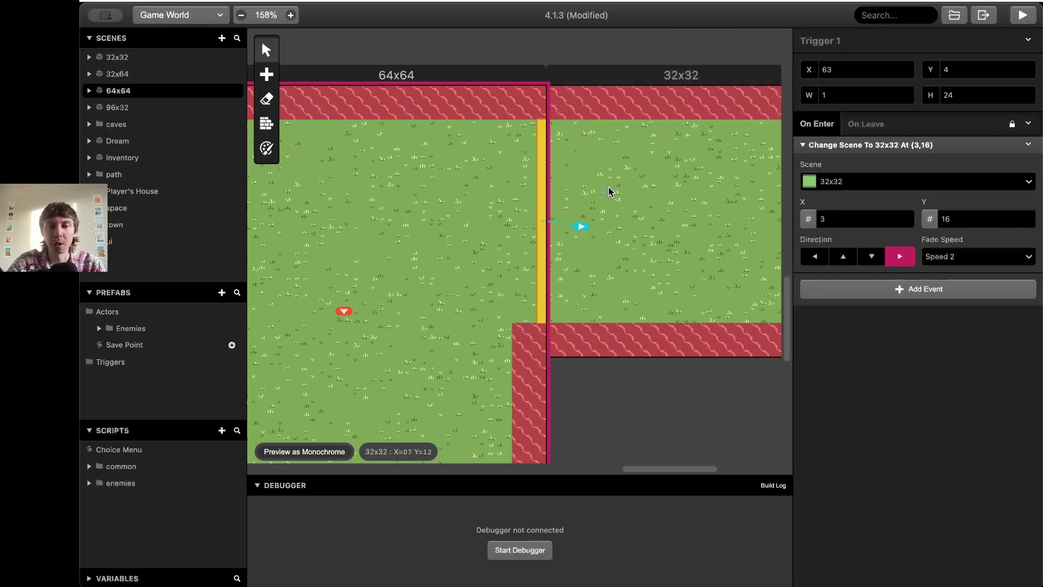
key(t)
mouse_move(550, 123)
mouse_down()
mouse_move(559, 133)
mouse_move(550, 321)
mouse_up()
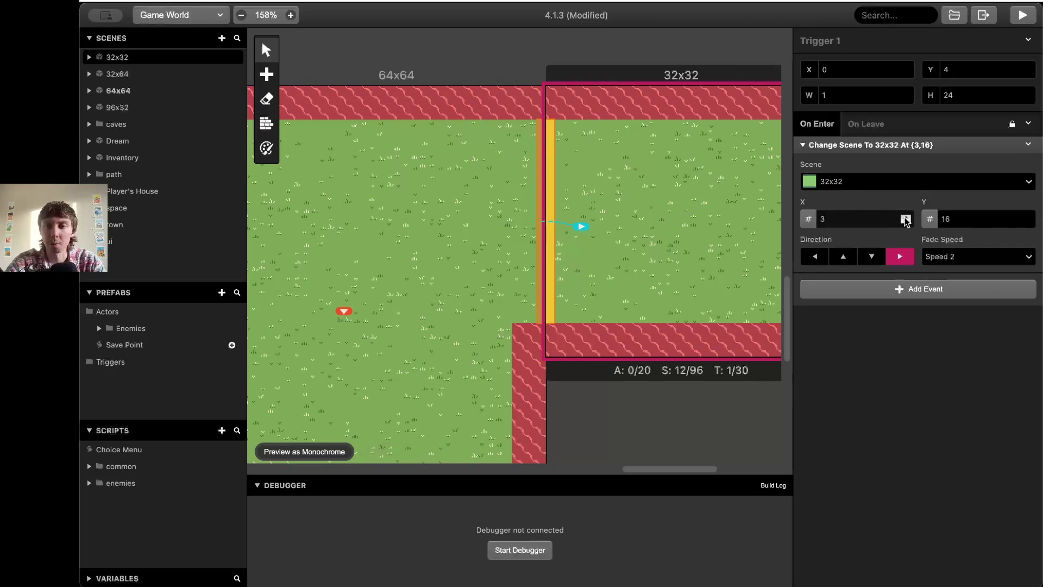
click(905, 217)
click(905, 216)
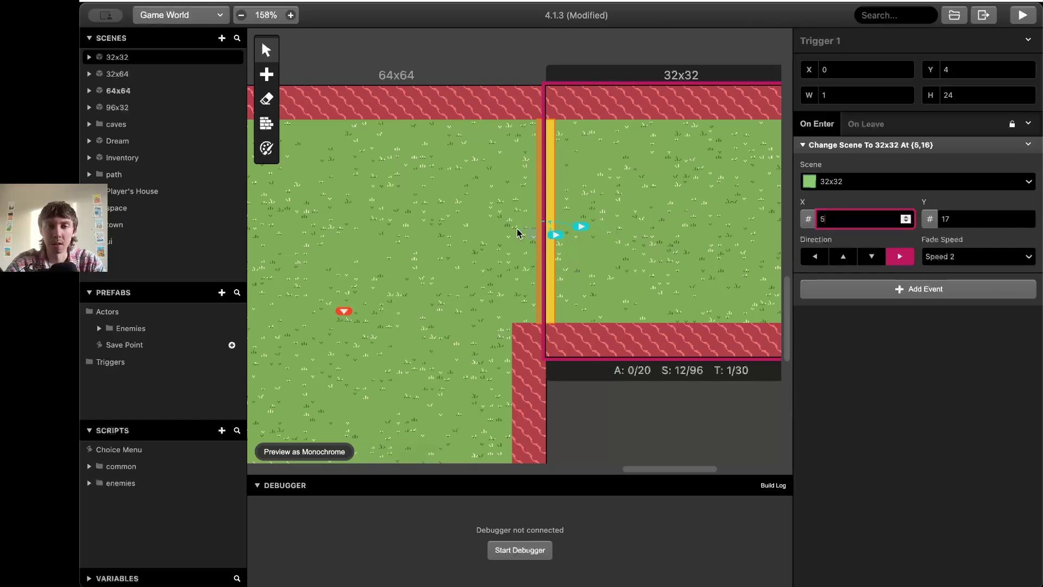
drag(517, 233, 496, 226)
click(815, 257)
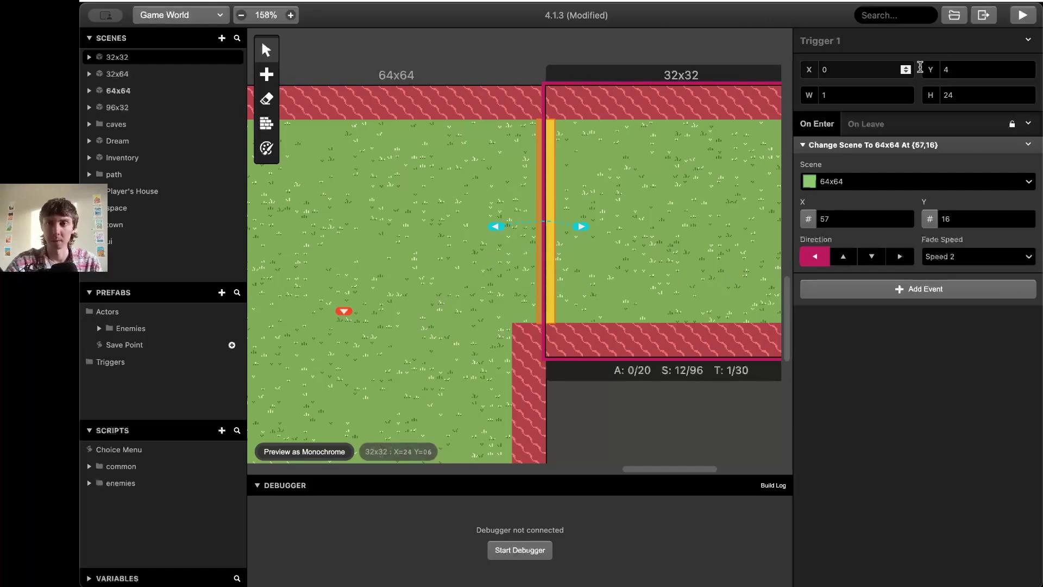
click(1022, 15)
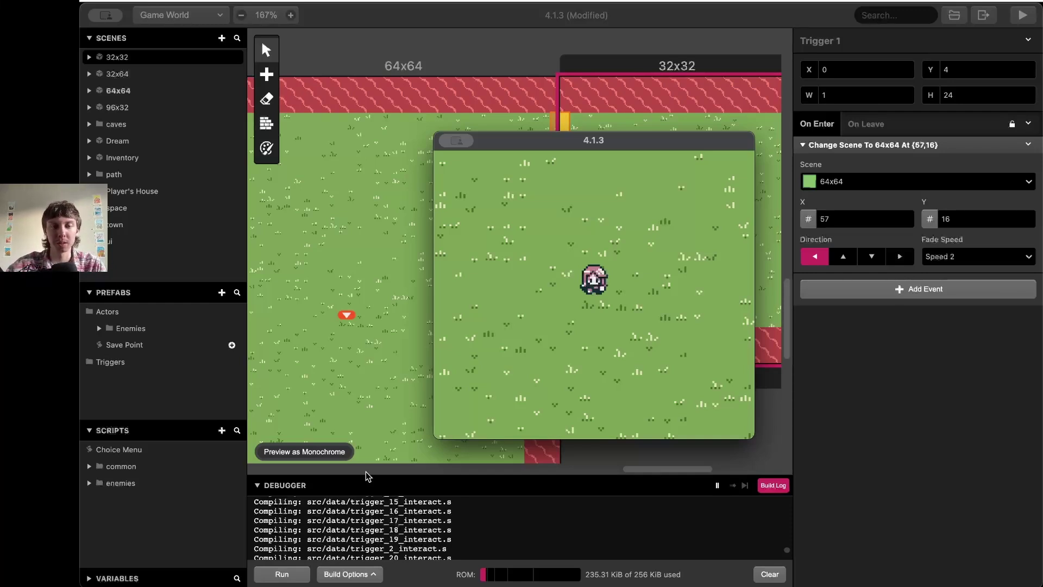
- Walk the player back and forth between the 64x64 and 32x32 scenes through both edge triggers
key(Up)
key(Right)
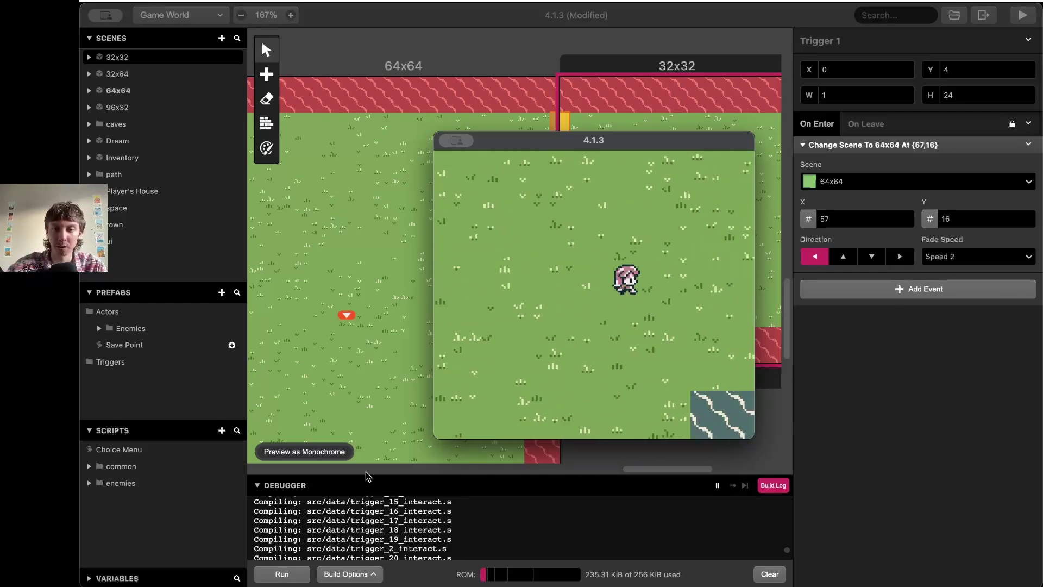
key(Up)
key(Down)
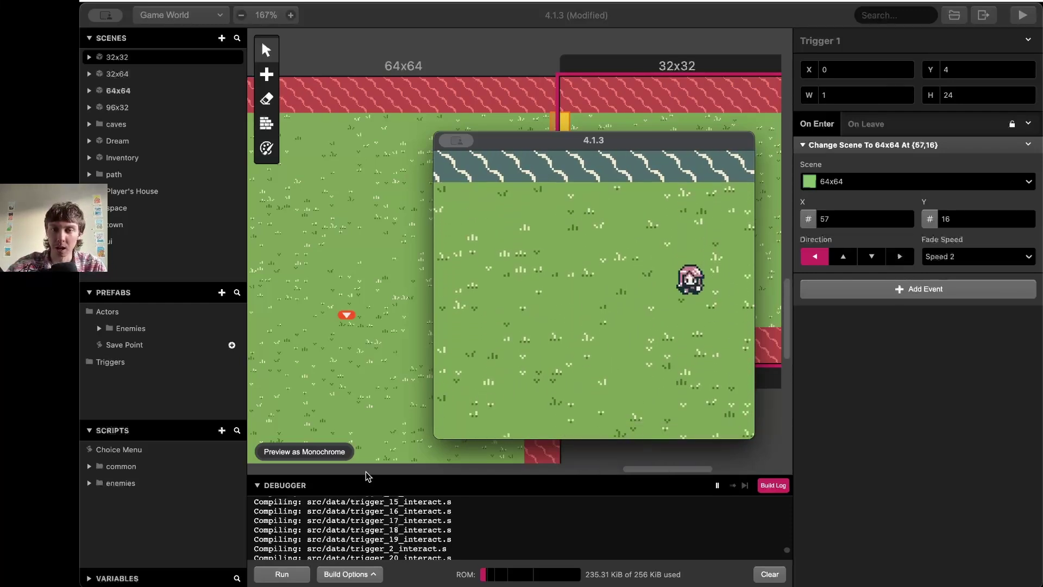
key(Right)
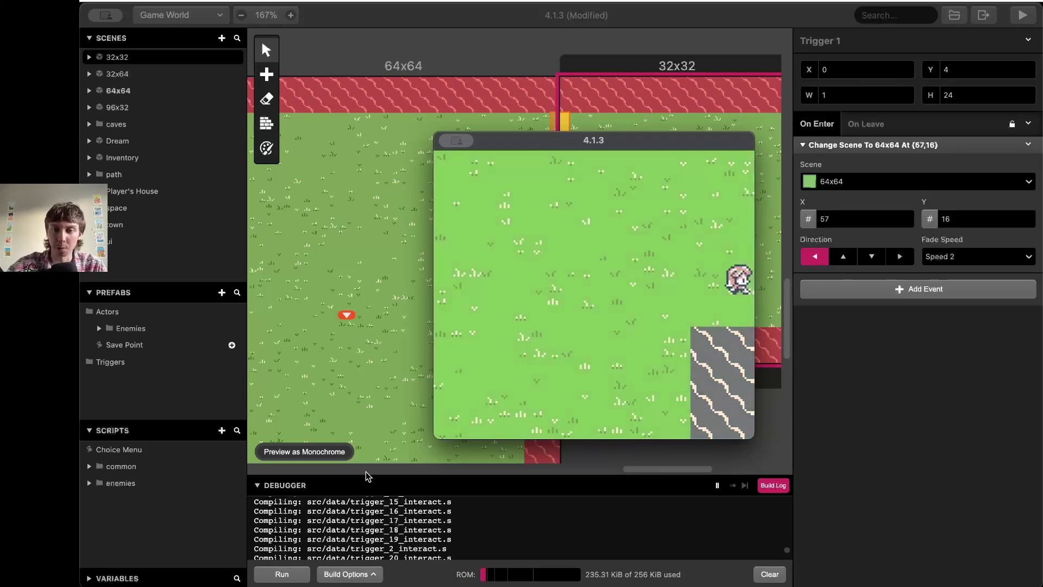
key(Up)
key(Left)
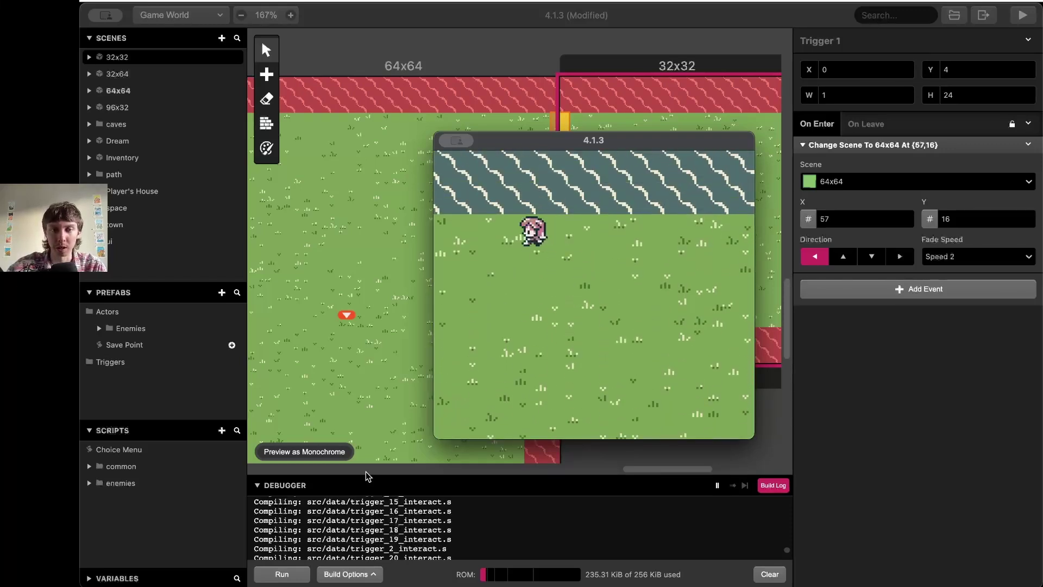
key(Left)
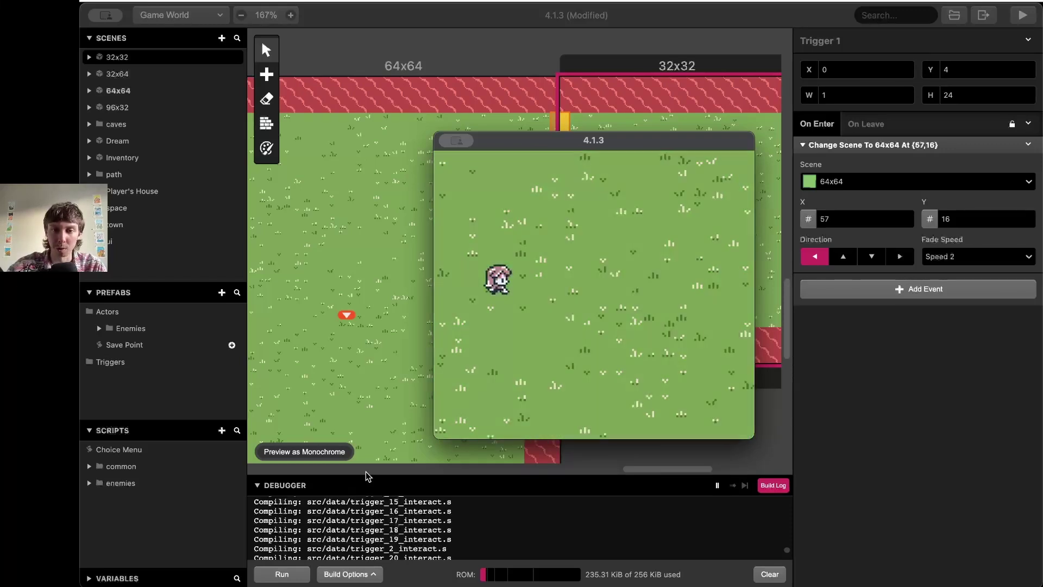
key(Right)
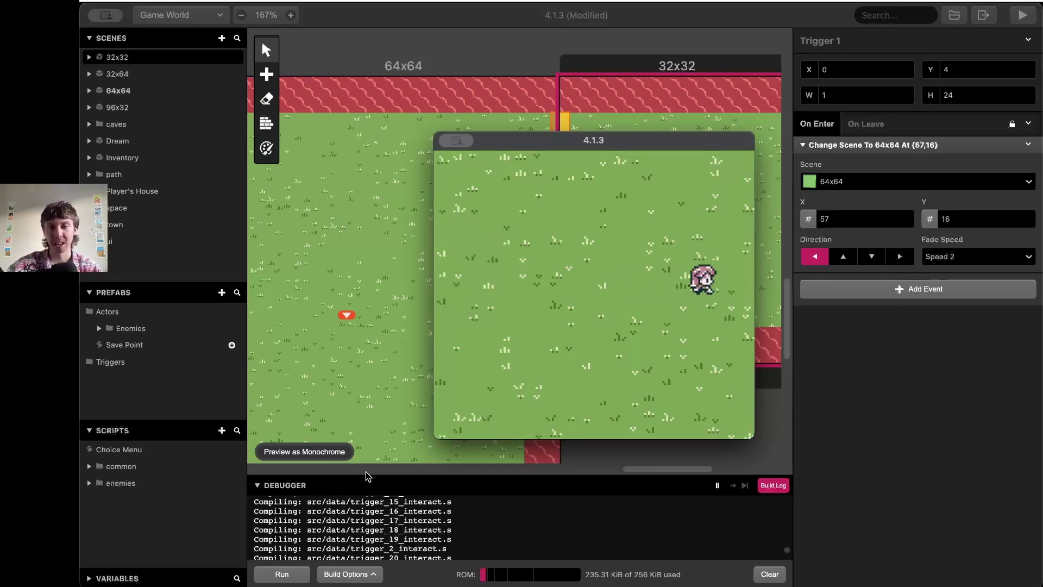
key(Left)
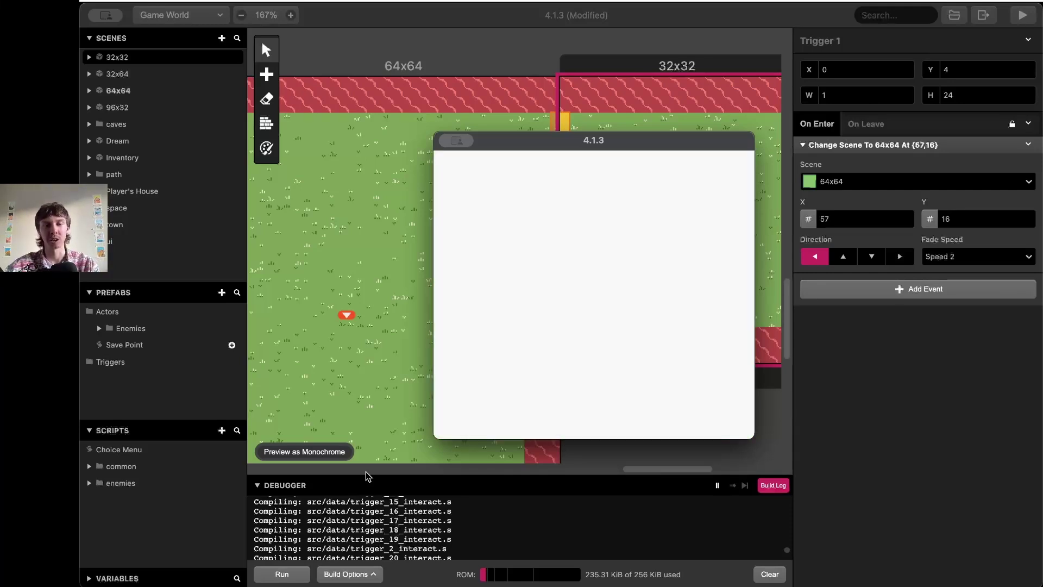
key(Right)
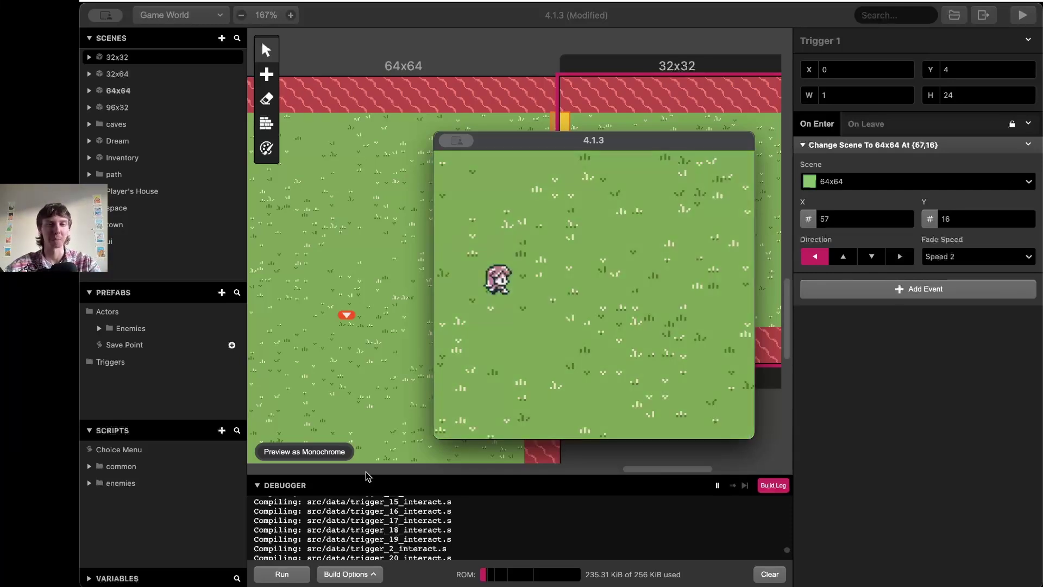
key(Left)
key(Up)
key(Right)
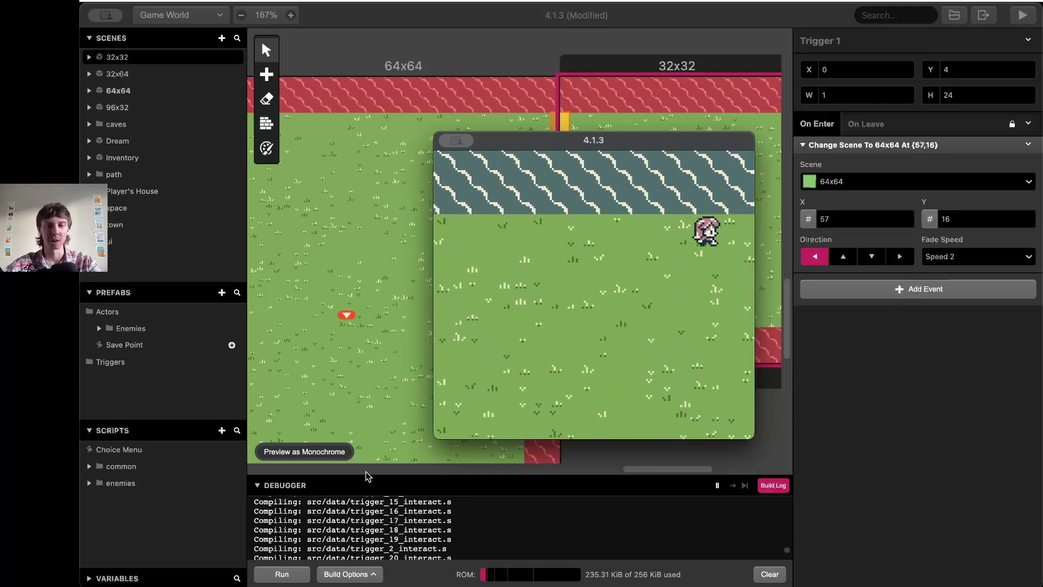
key(Left)
key(Up)
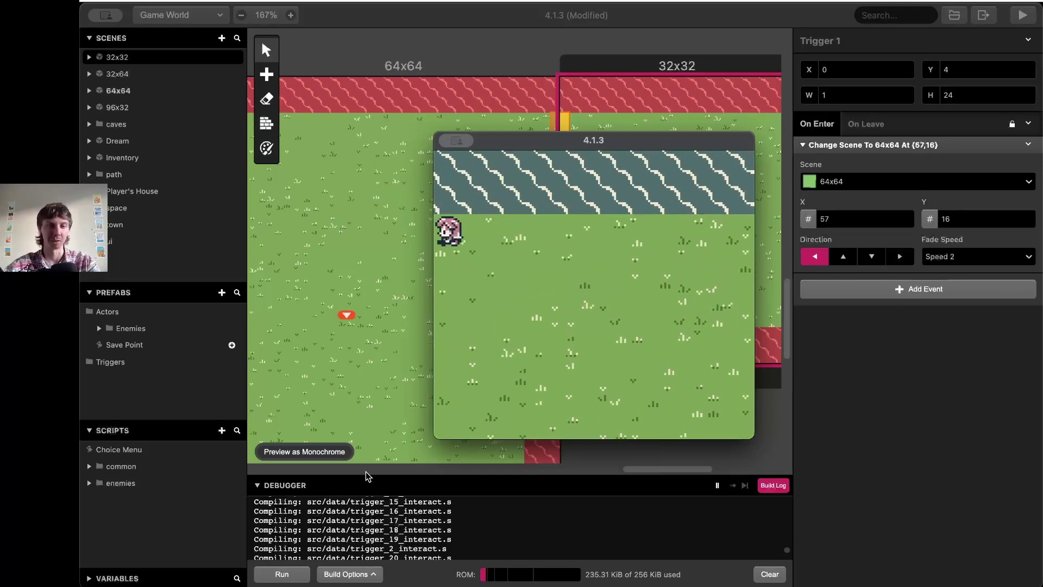
key(Up)
key(Right)
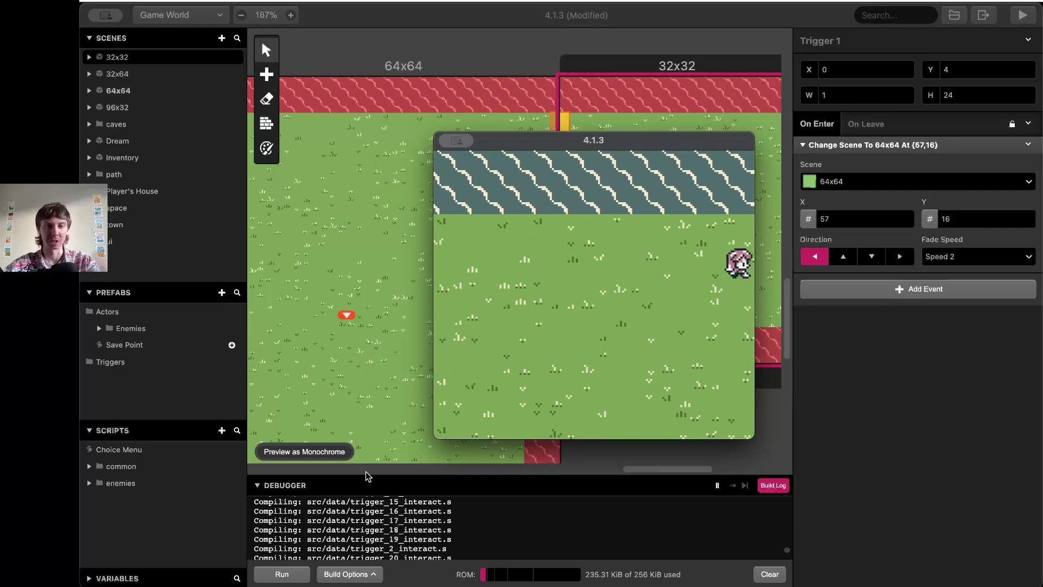
key(Up)
key(Left)
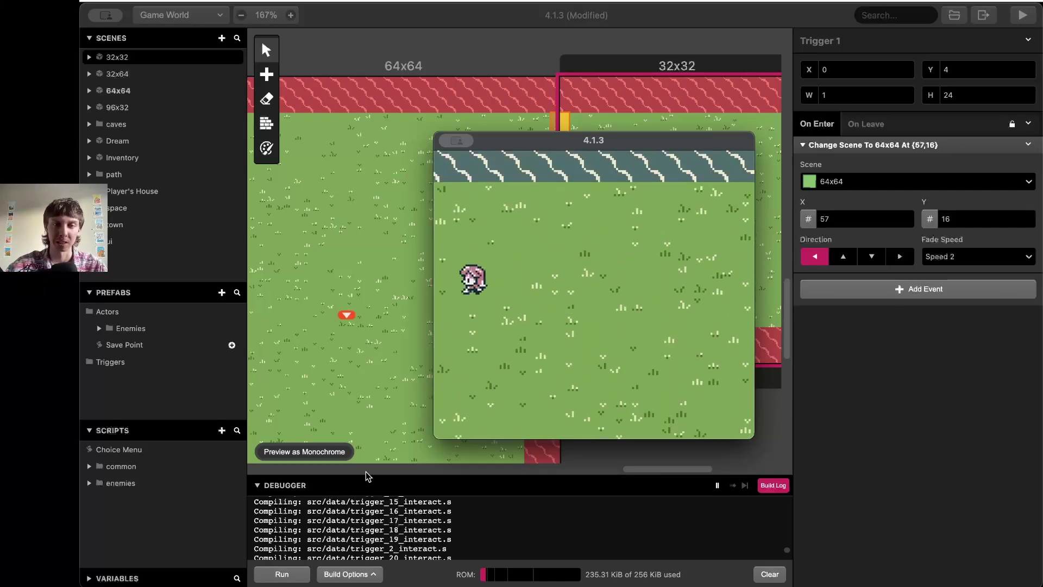
key(Left)
key(Right)
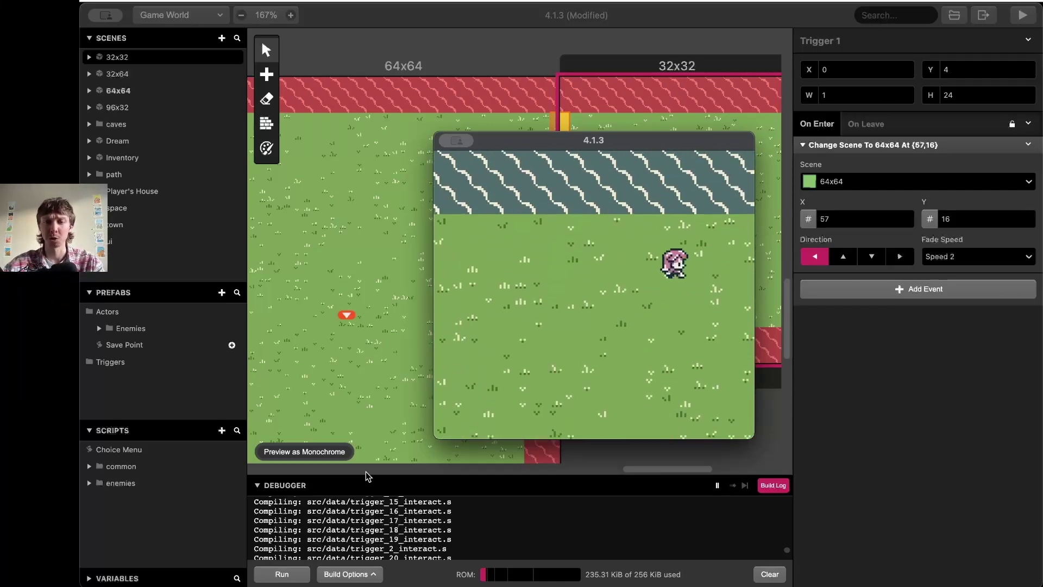
key(Right)
key(Up)
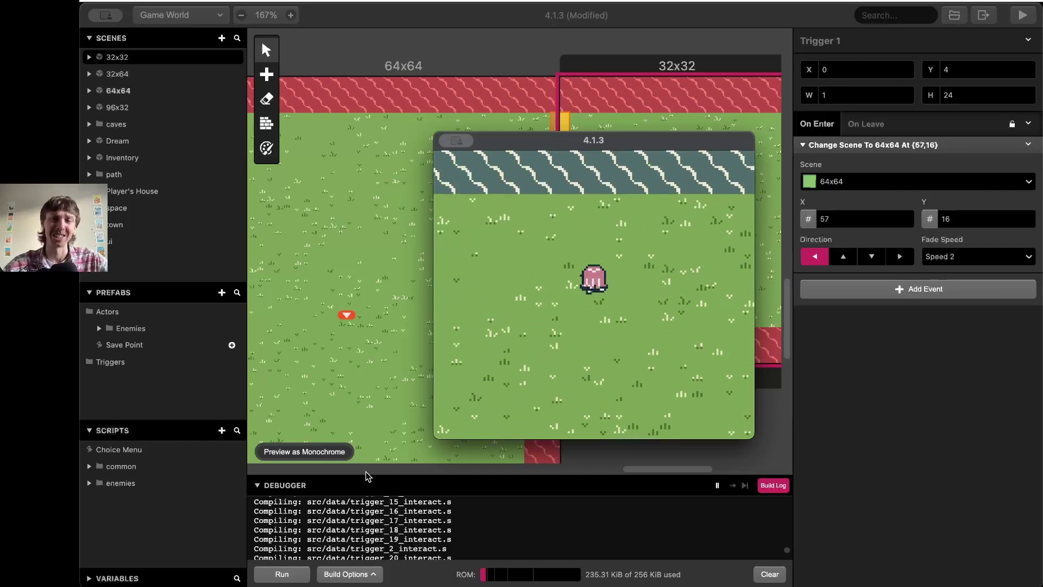
key(Left)
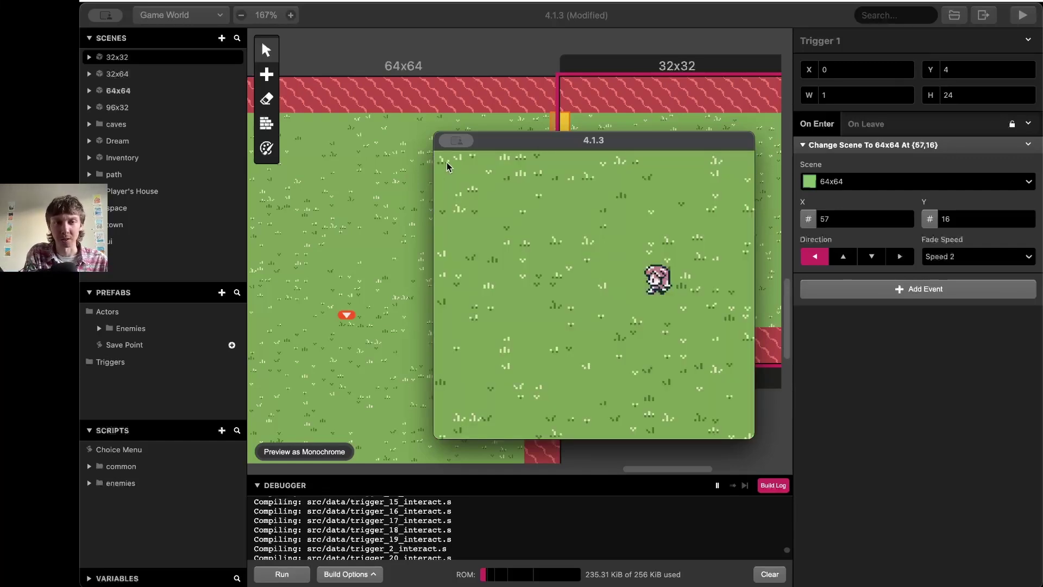
- Add a Store Actor Position In Variables event above the right-edge trigger's Change Scene
click(453, 142)
click(553, 163)
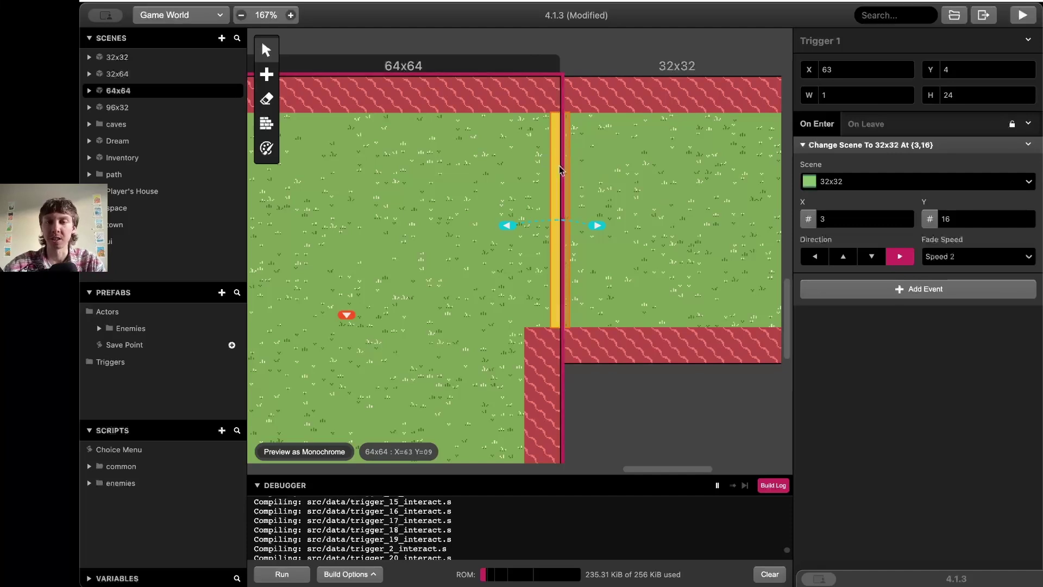
click(824, 294)
text(store)
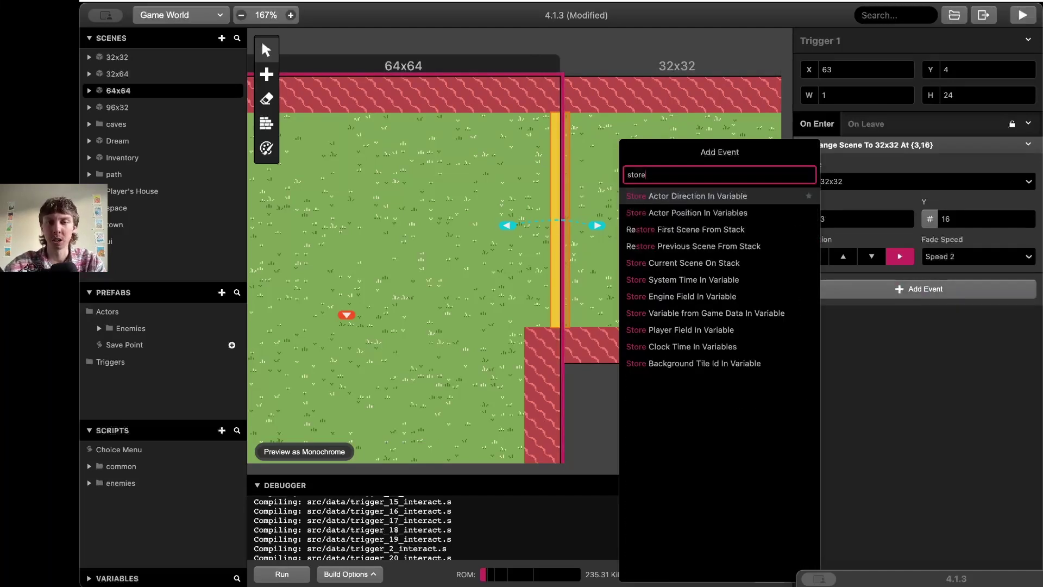
key(Down)
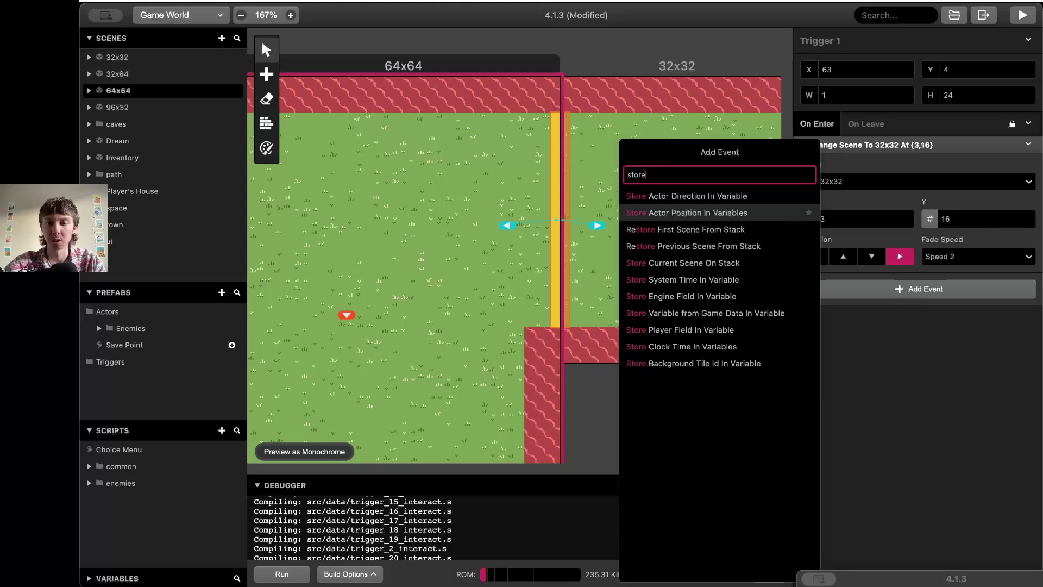
key(Return)
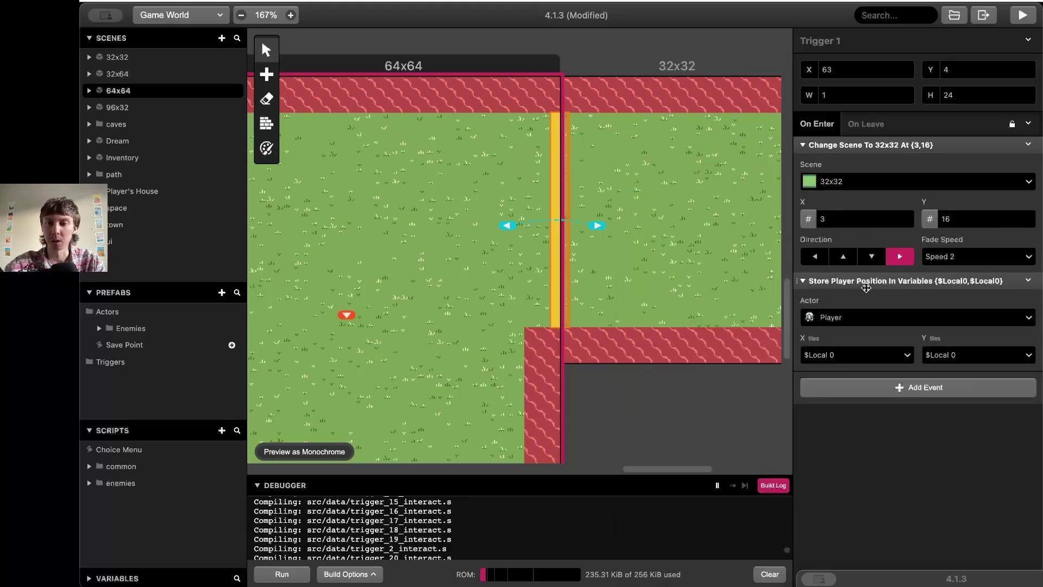
drag(866, 288, 869, 155)
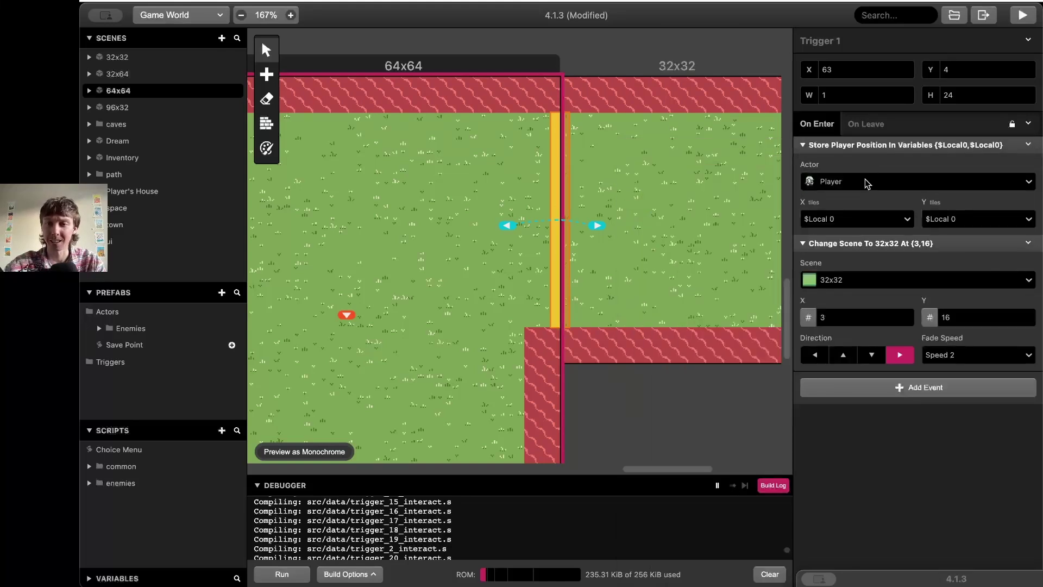
- Store the X position in Variable 26, renamed PLX
click(858, 220)
scroll(863, 326, down, 5)
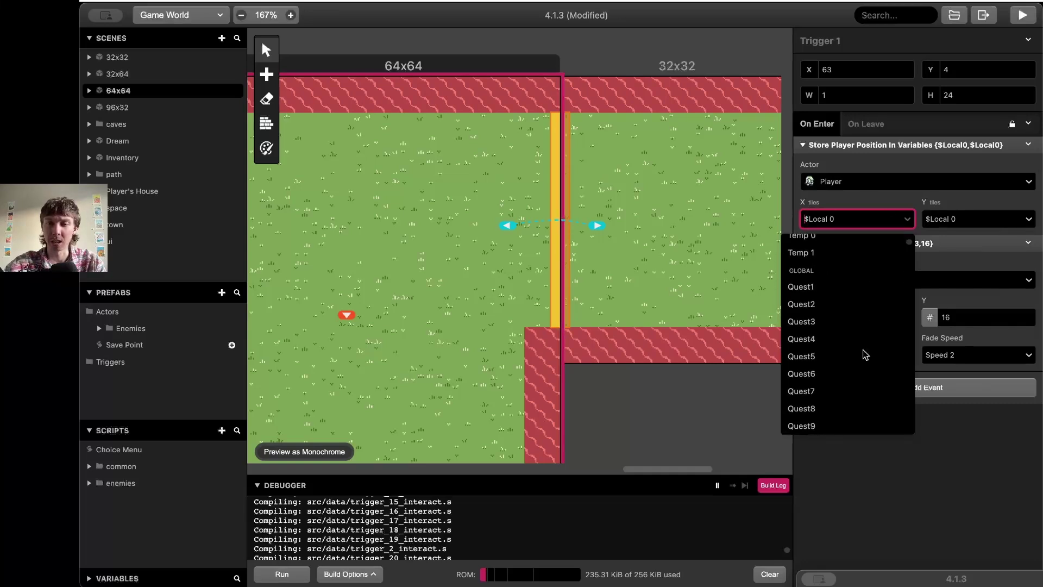
scroll(865, 354, down, 10)
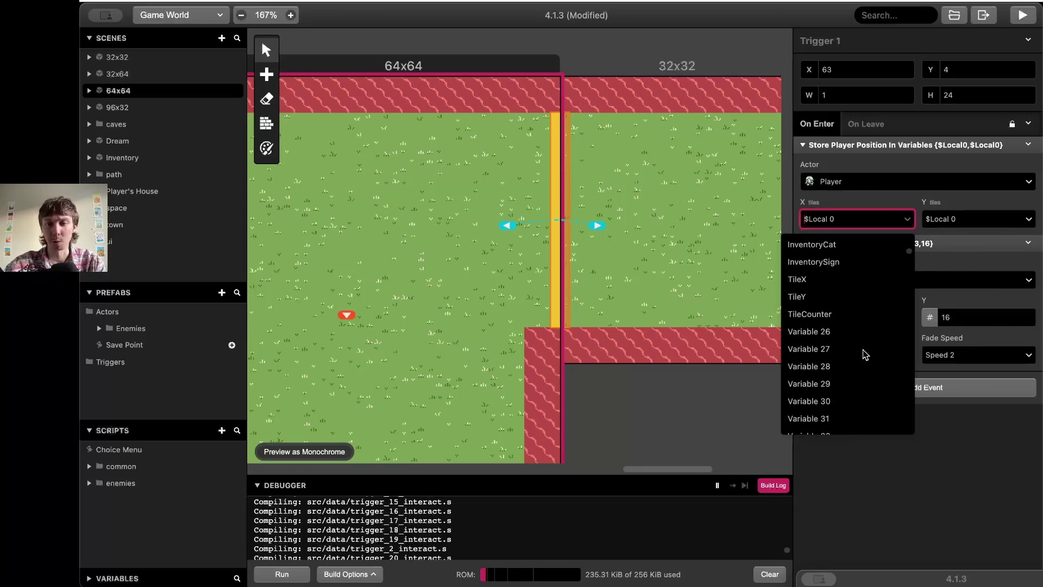
click(845, 328)
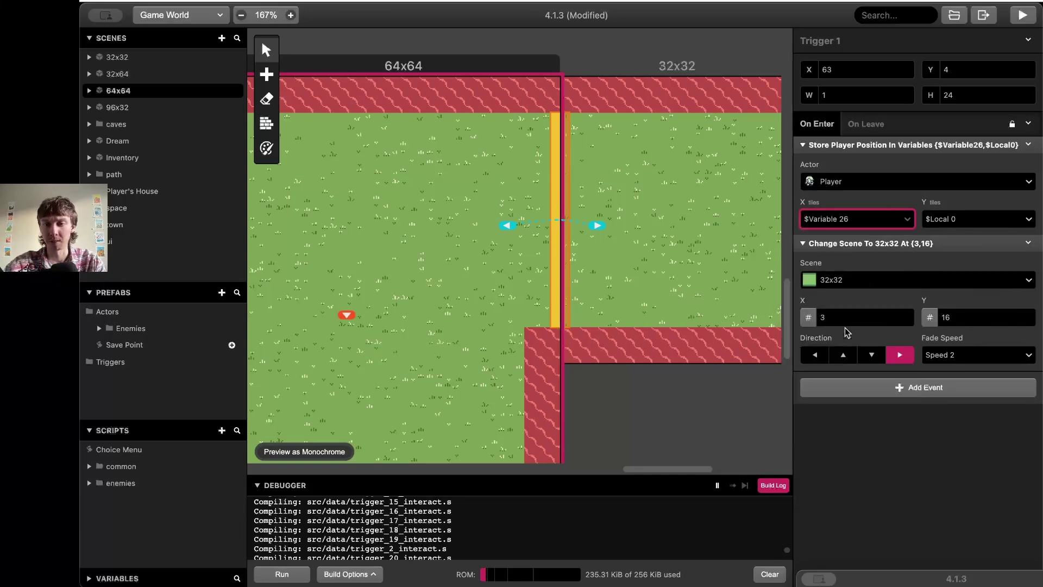
click(897, 219)
text(P)
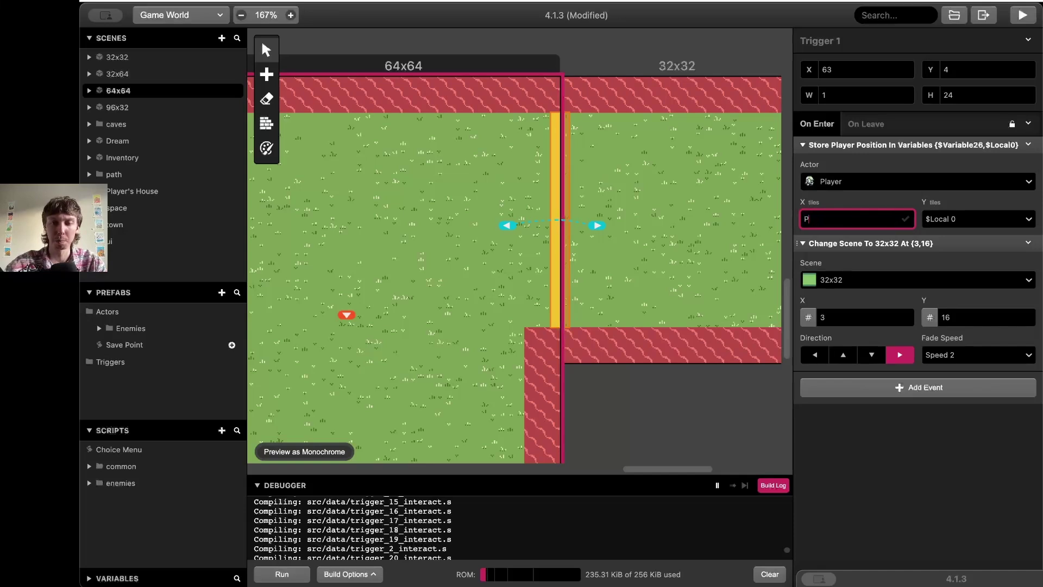
text(LX)
key(Return)
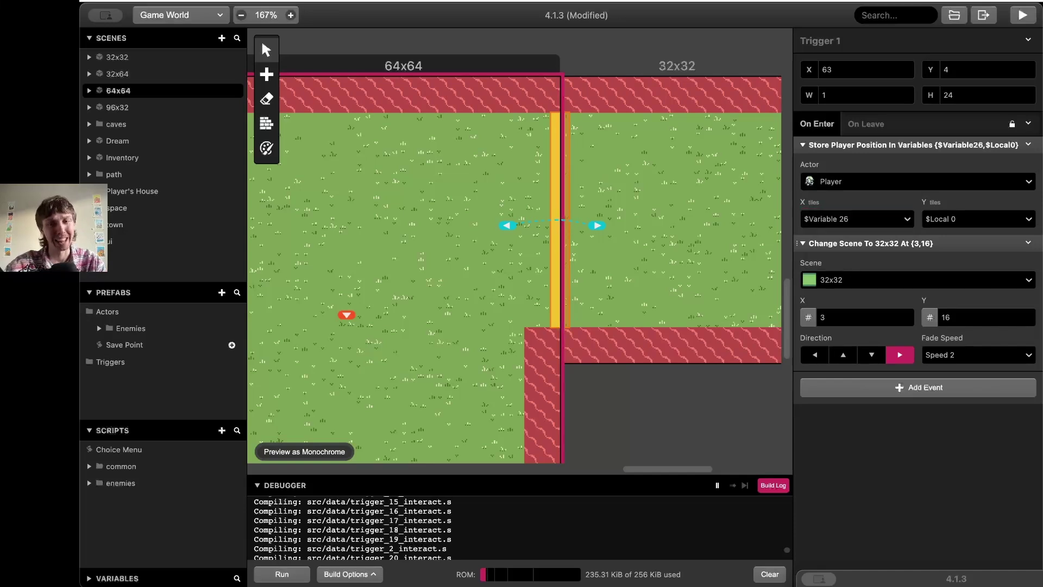
- Store the Y position in Variable 27, renamed PLY
click(975, 223)
scroll(955, 320, down, 10)
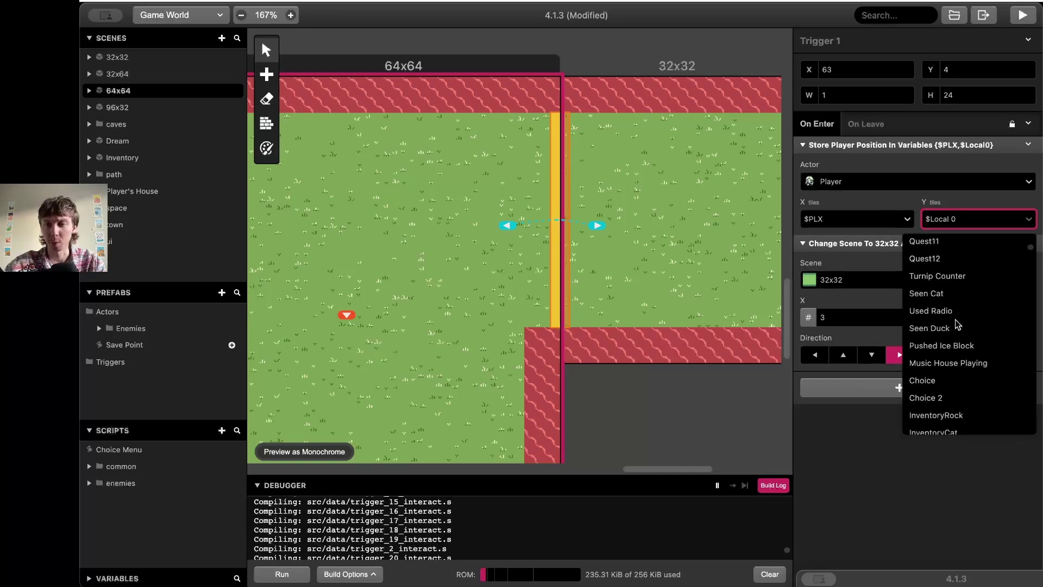
scroll(955, 320, down, 8)
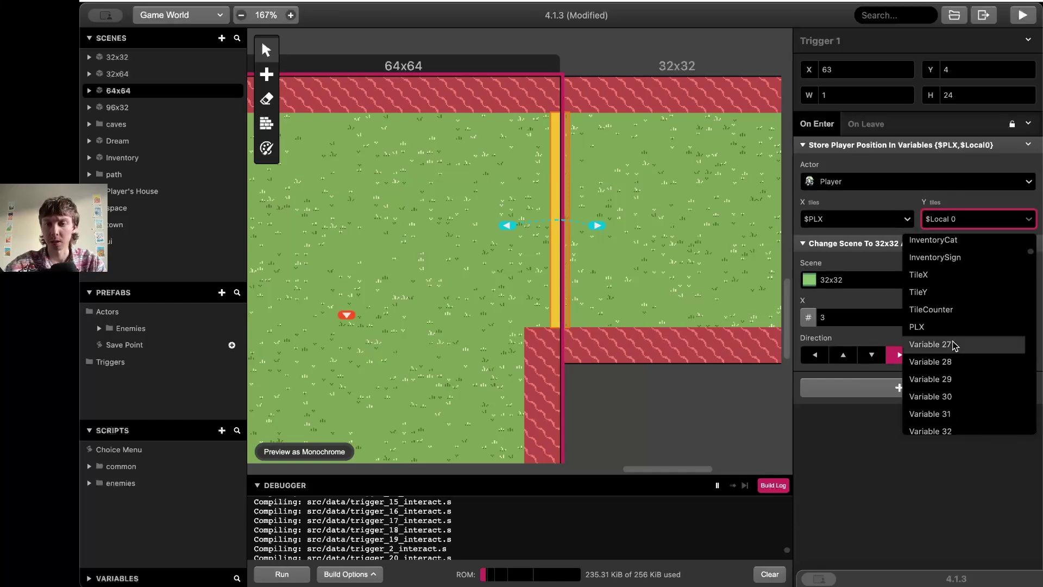
click(955, 344)
click(1019, 220)
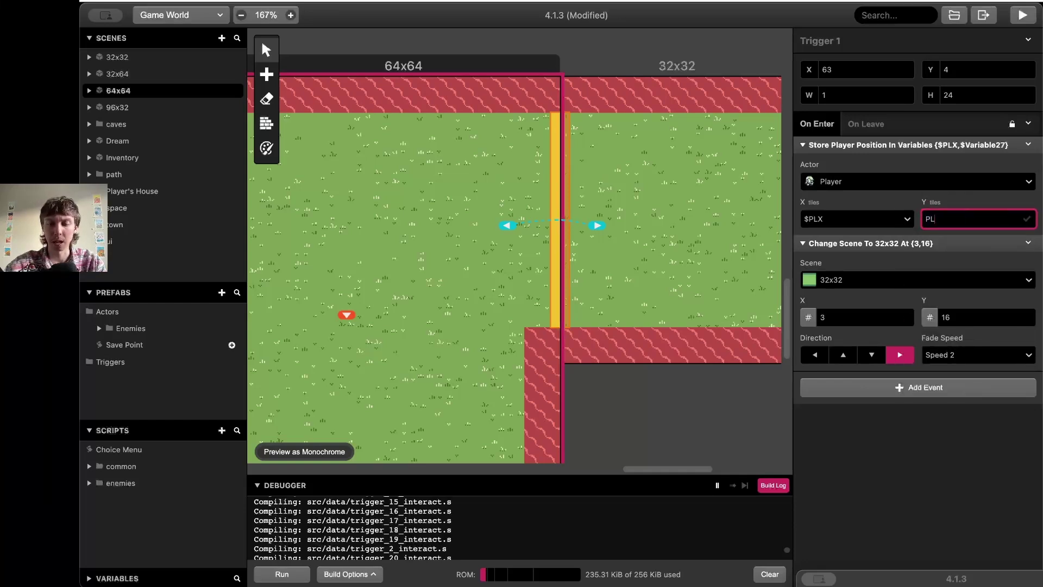
key(Return)
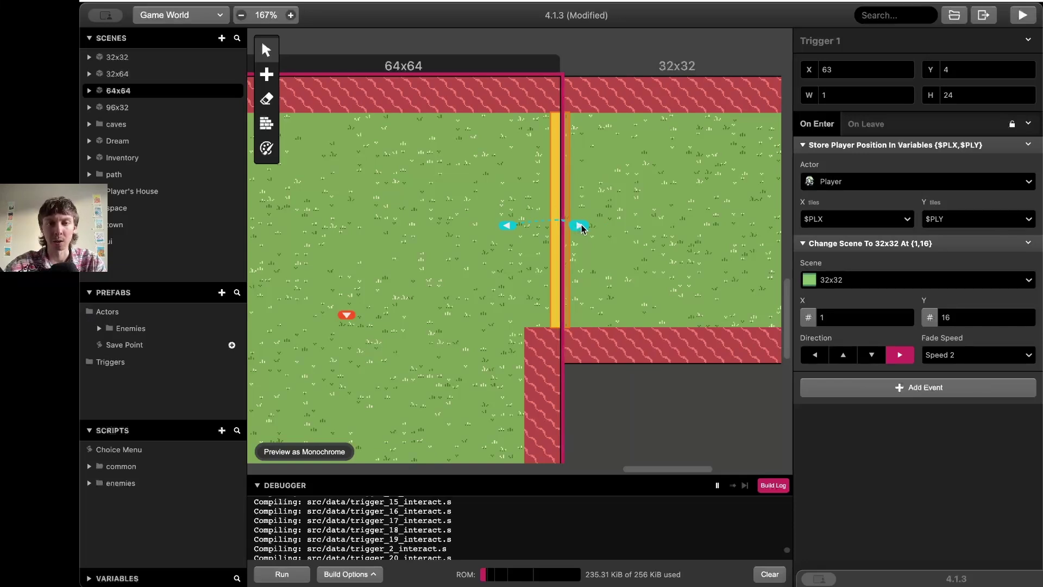
- Move the arrival point to X 1 and make the Y destination the $PLY expression
drag(580, 230, 571, 229)
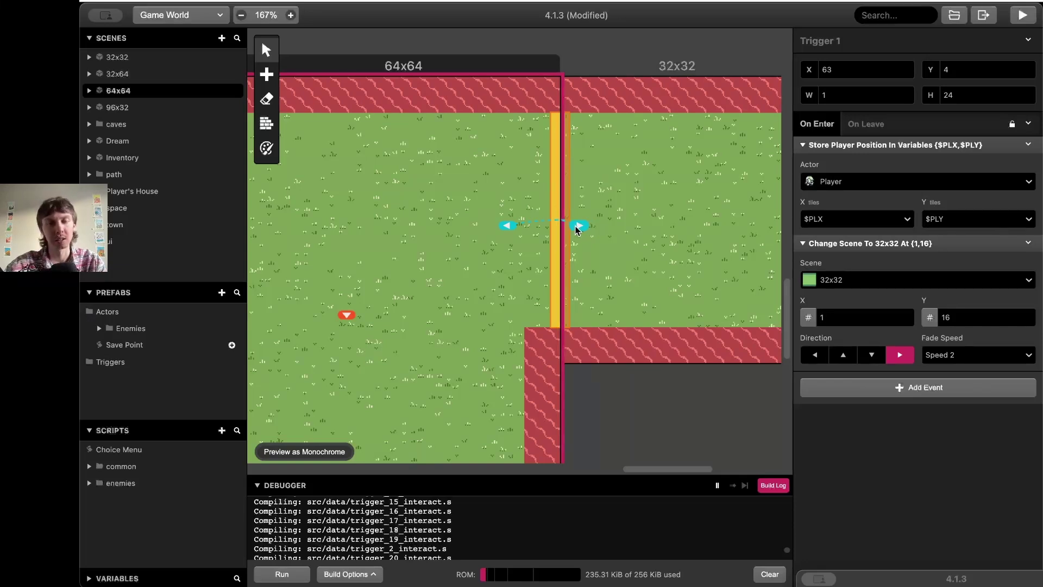
click(929, 318)
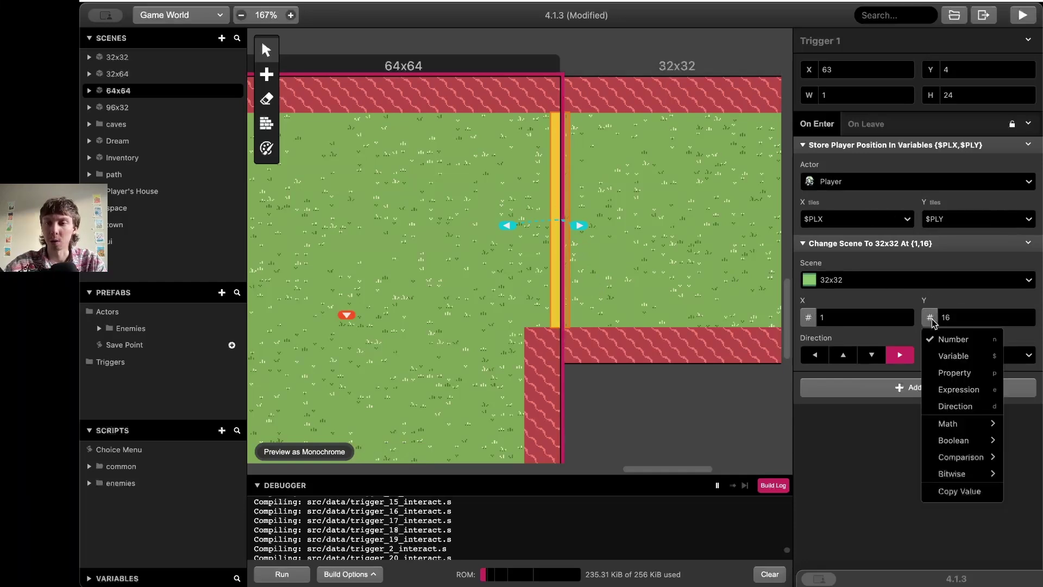
click(943, 389)
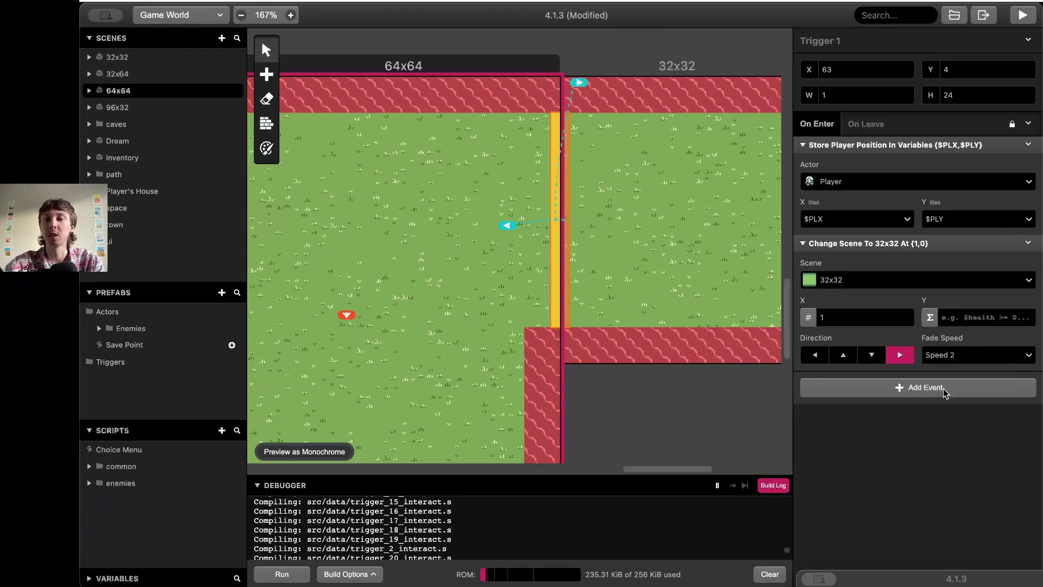
click(964, 320)
text($)
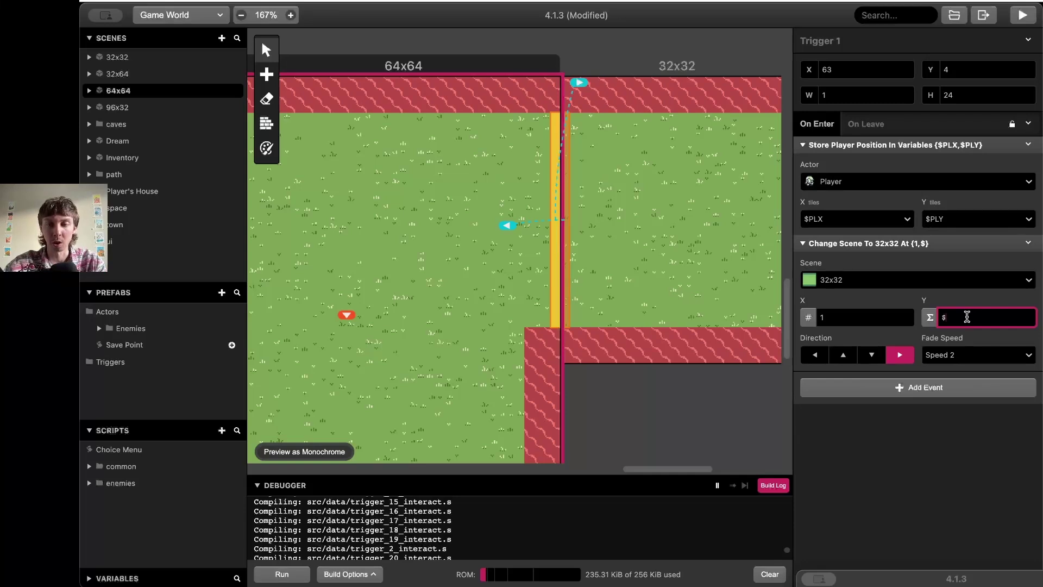
text(PLY)
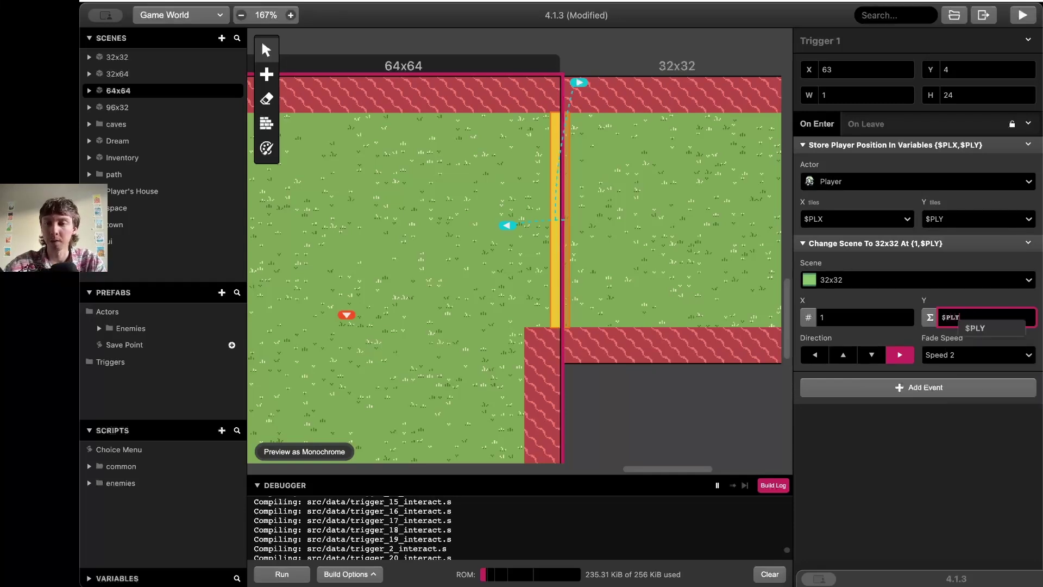
click(984, 329)
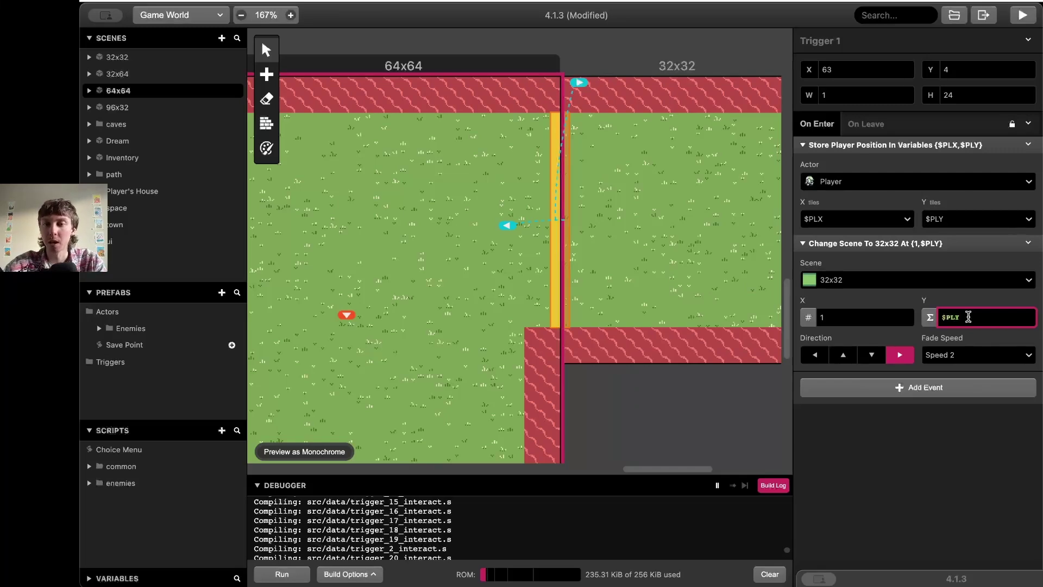
scroll(638, 222, right, 5)
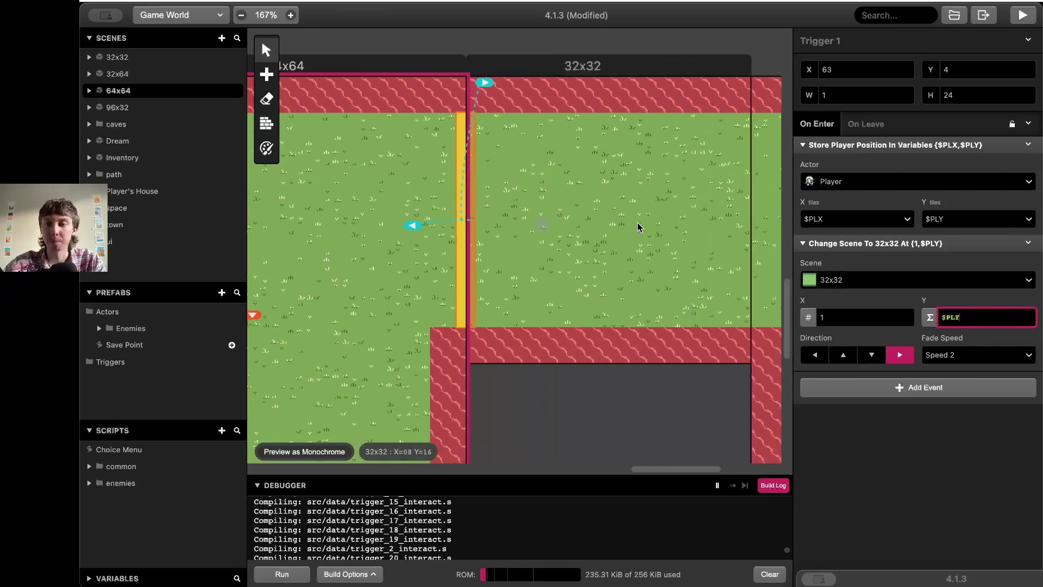
scroll(637, 224, left, 2)
scroll(637, 223, down, 10)
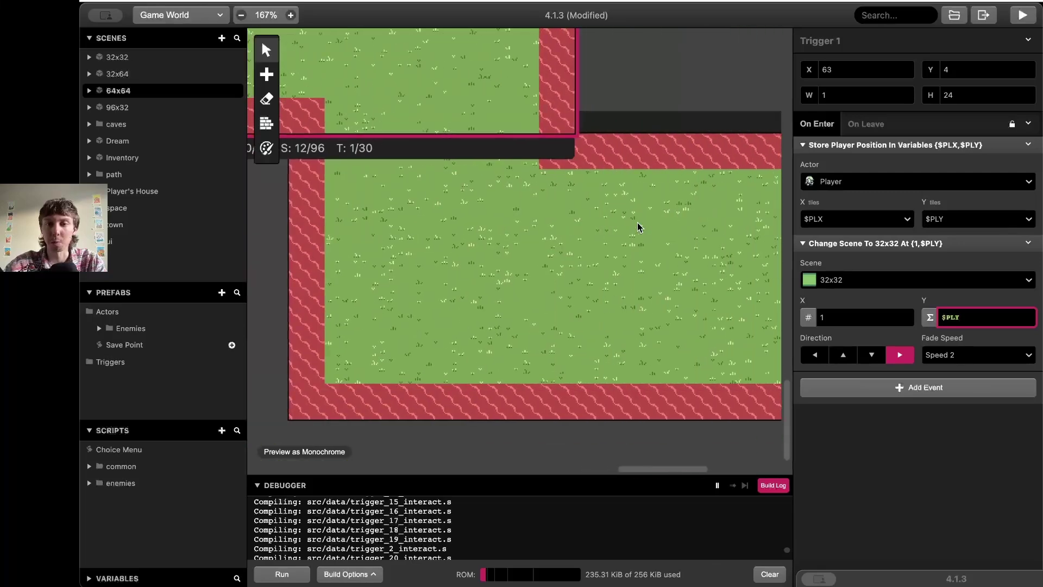
scroll(573, 161, up, 2)
scroll(589, 272, right, 5)
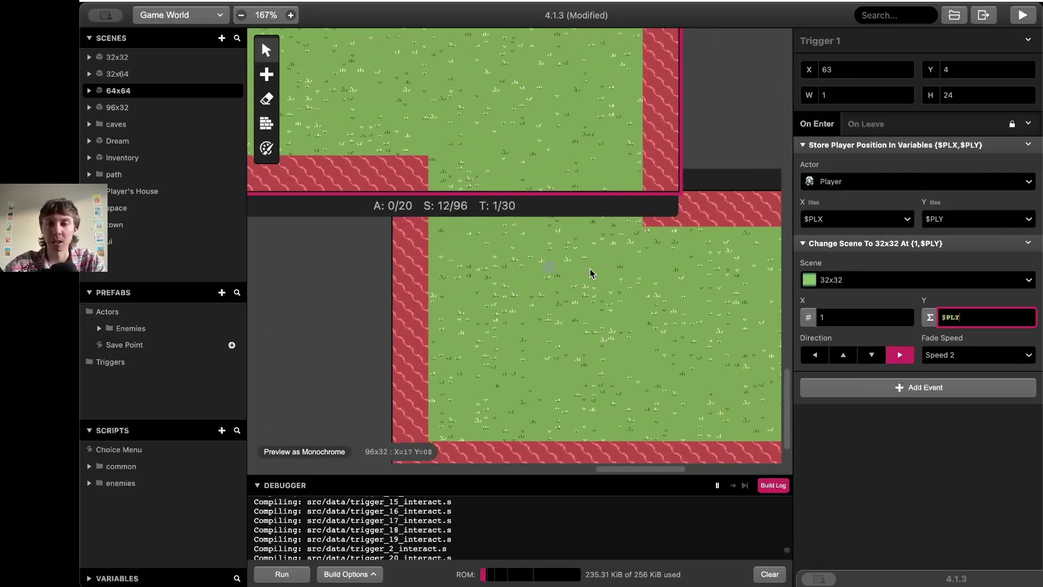
scroll(591, 273, up, 6)
scroll(591, 274, left, 5)
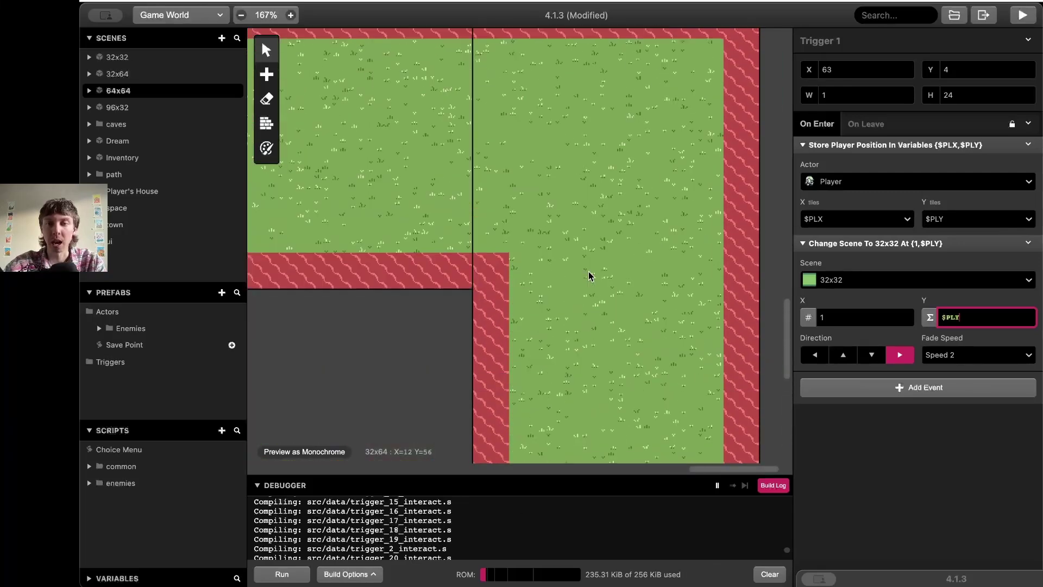
scroll(589, 273, left, 5)
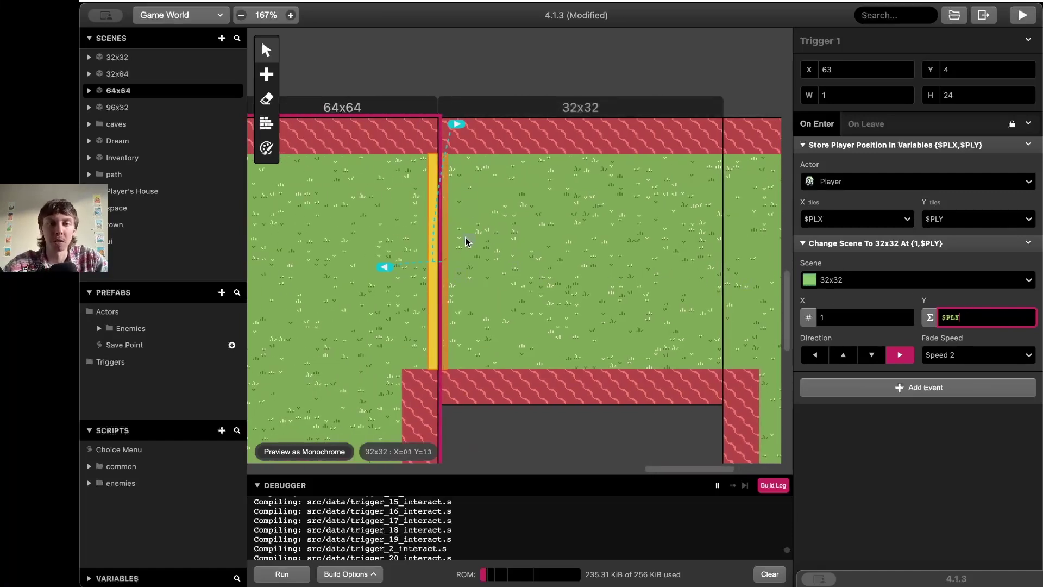
scroll(465, 240, left, 3)
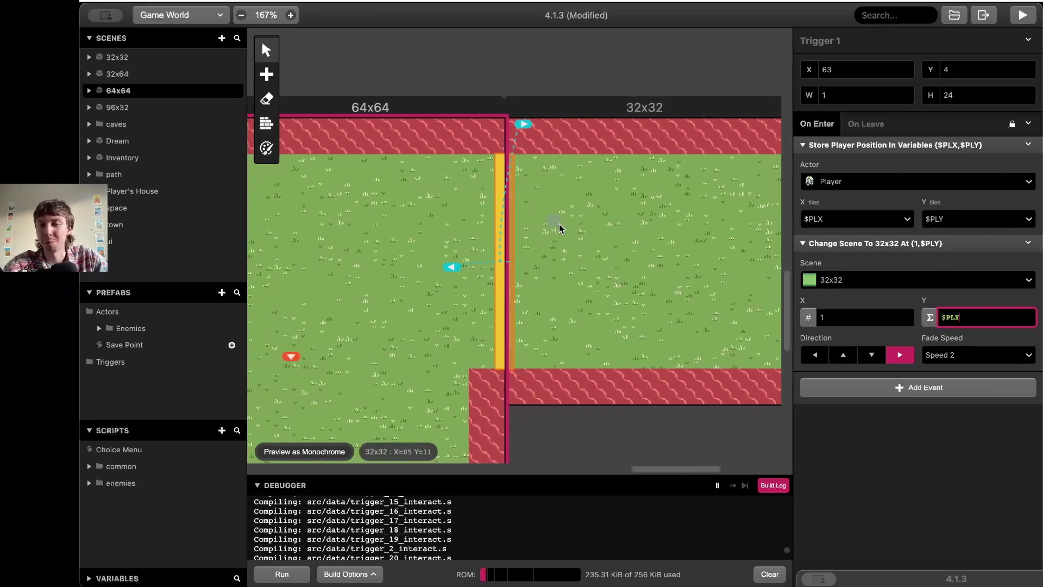
scroll(560, 227, down, 1)
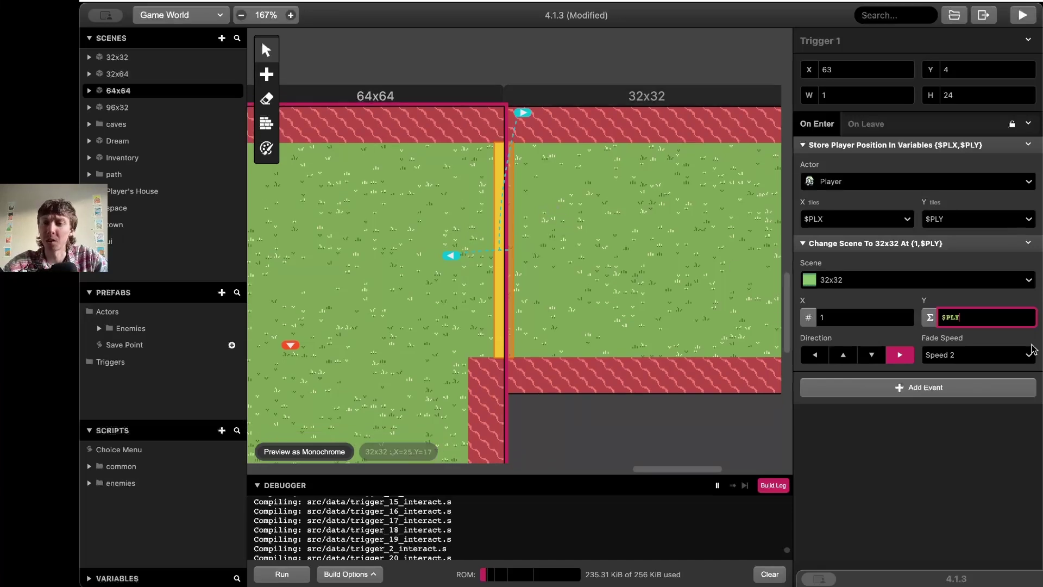
click(930, 318)
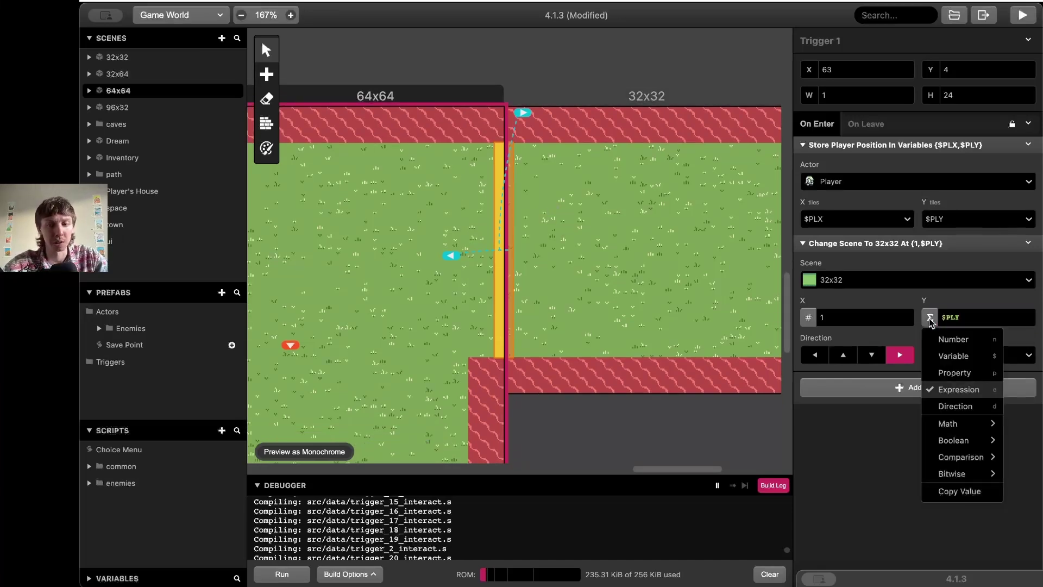
click(930, 320)
scroll(640, 327, left, 3)
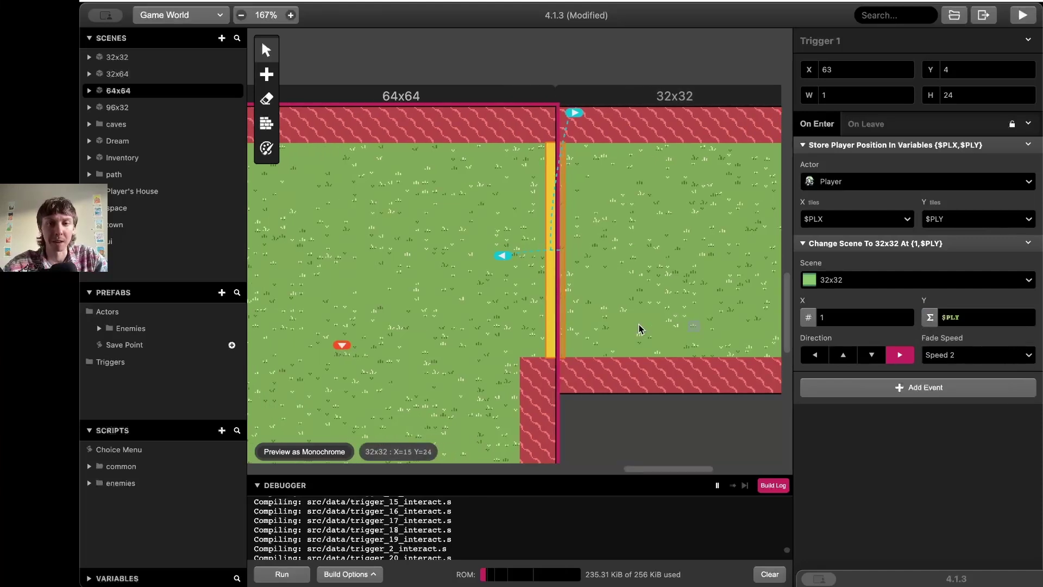
scroll(640, 328, up, 1)
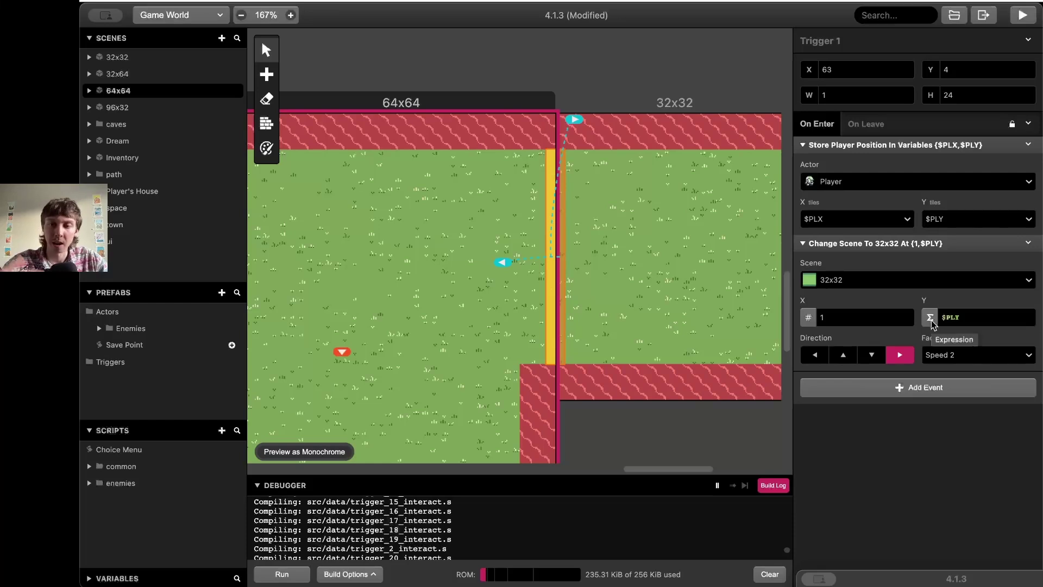
click(985, 315)
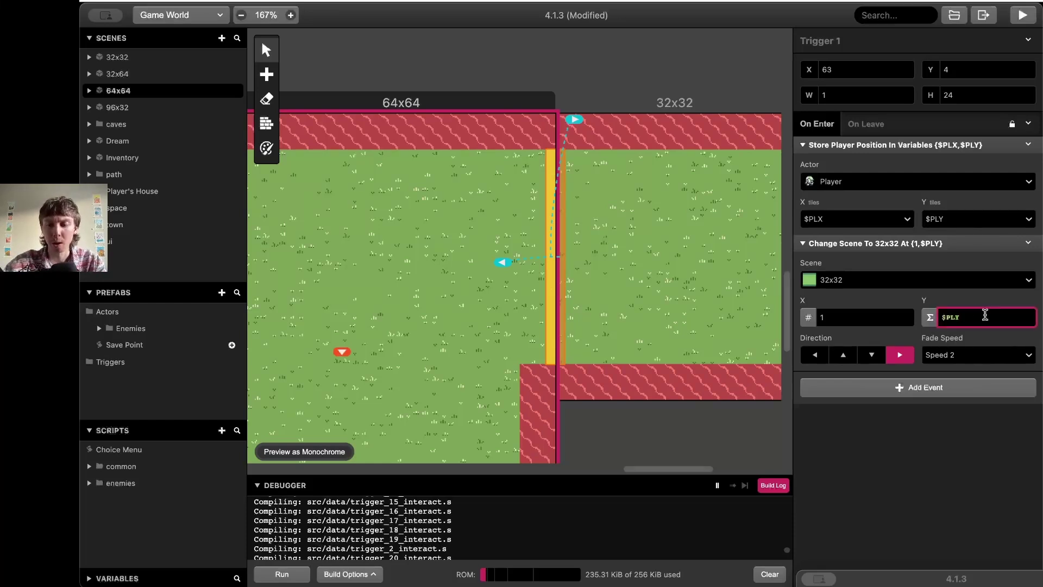
text(+5)
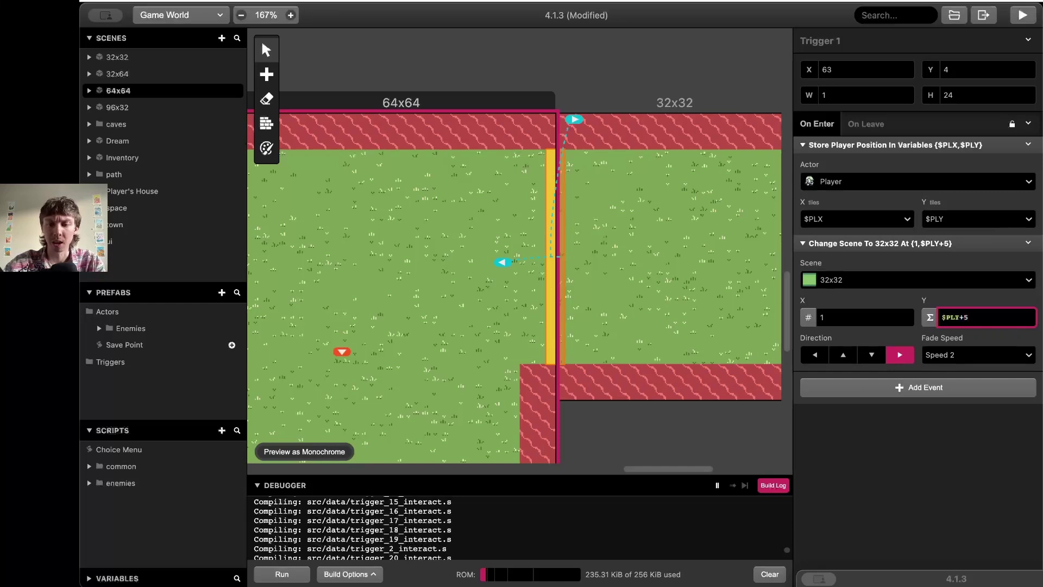
text(-$)
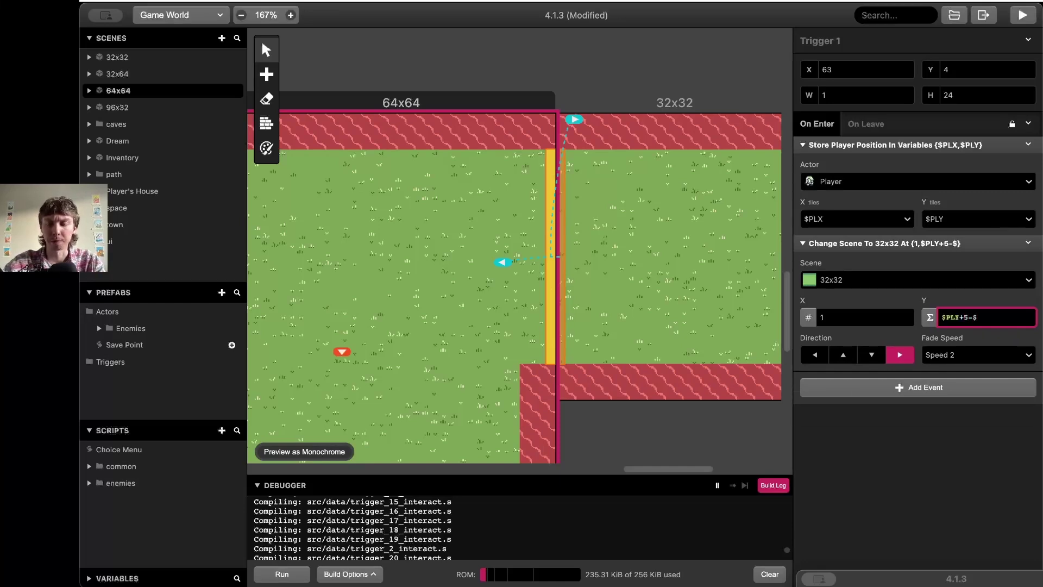
text(Choi)
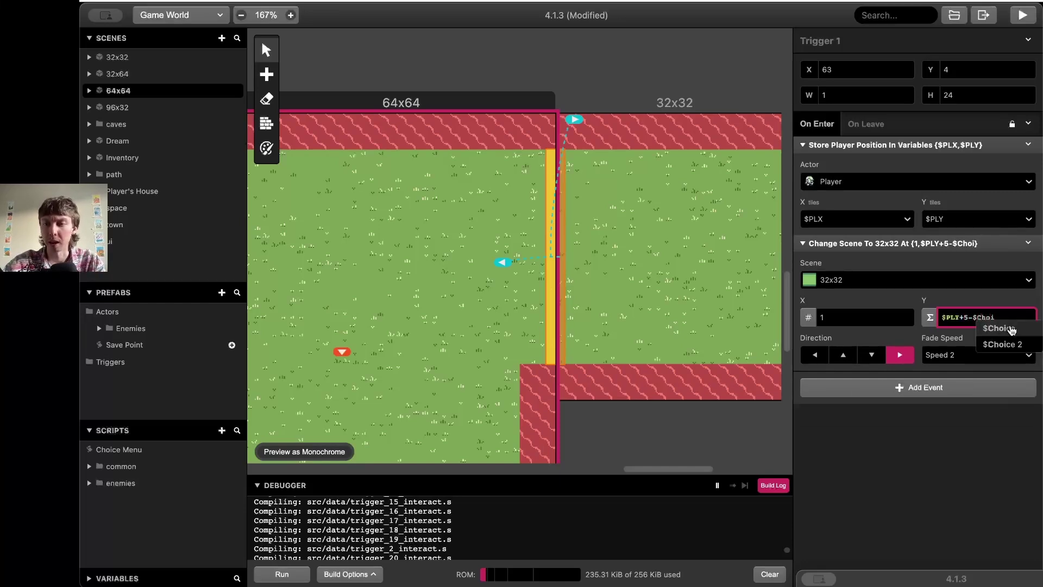
click(1014, 333)
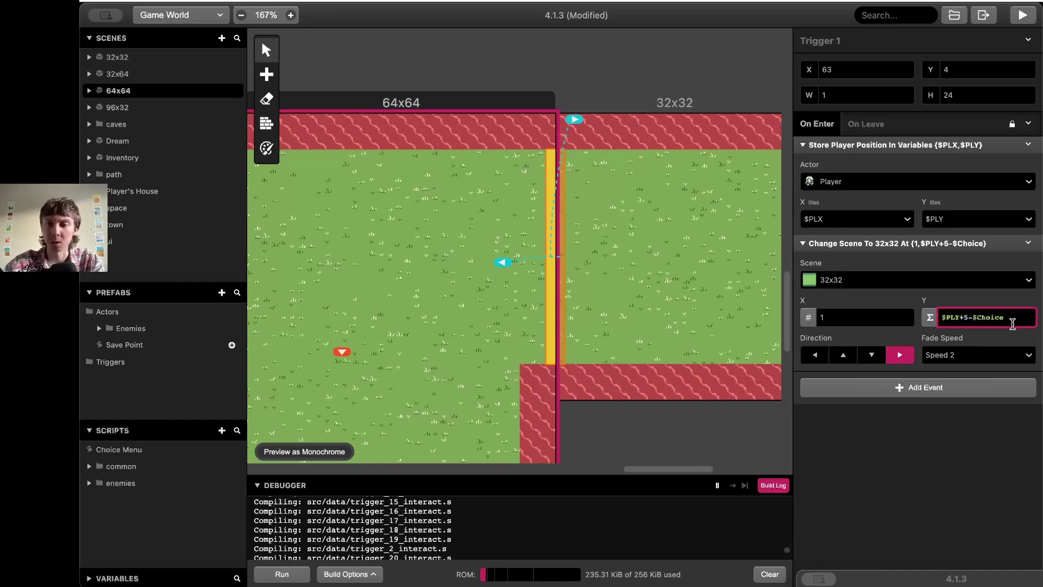
key(BackSpace)
key(BackSpace)
key(BackSpace)
key(BackSpace)
key(BackSpace)
key(BackSpace)
key(BackSpace)
key(BackSpace)
key(BackSpace)
key(BackSpace)
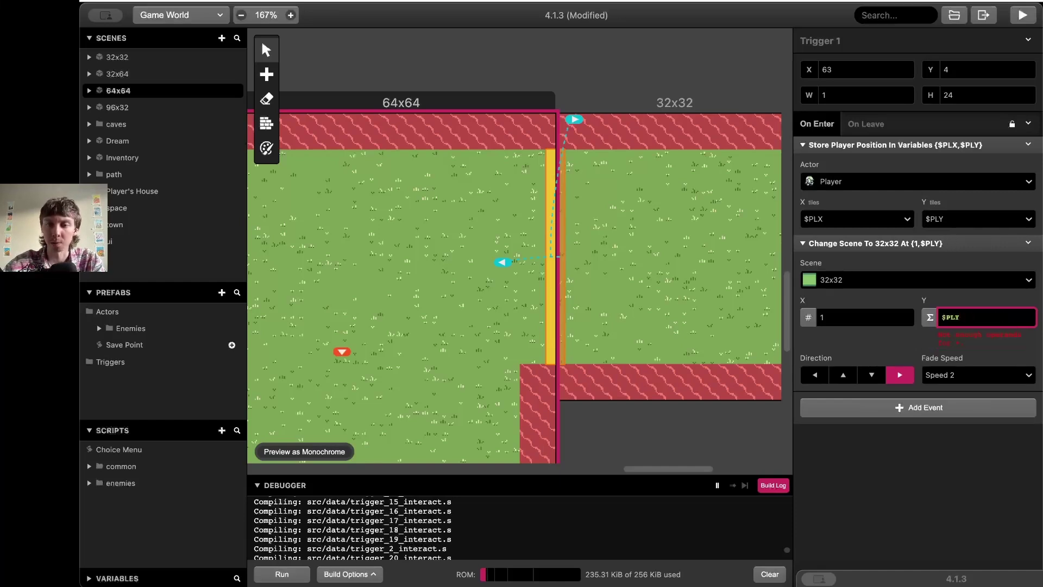
- Copy the Store Player Position event into the 32x32 edge trigger, placed above Change Scene
click(560, 204)
click(551, 204)
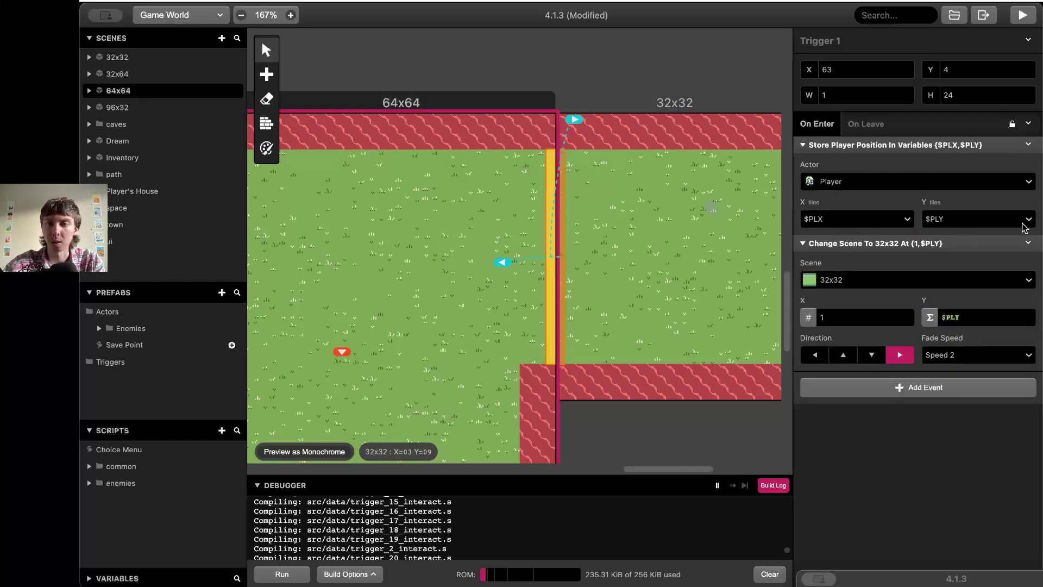
click(1027, 145)
click(969, 247)
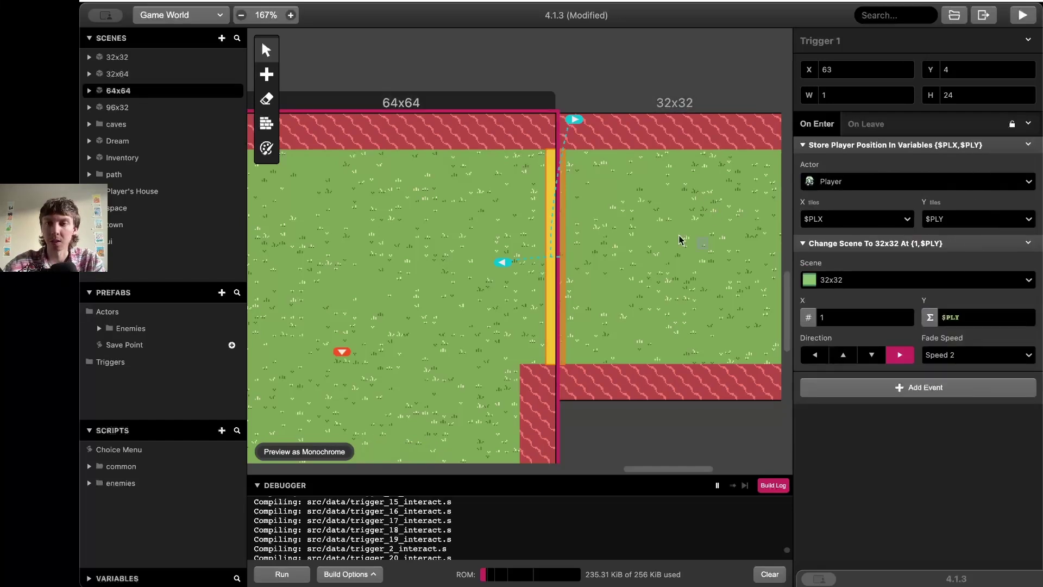
click(563, 210)
alt+click(882, 292)
drag(881, 289, 877, 146)
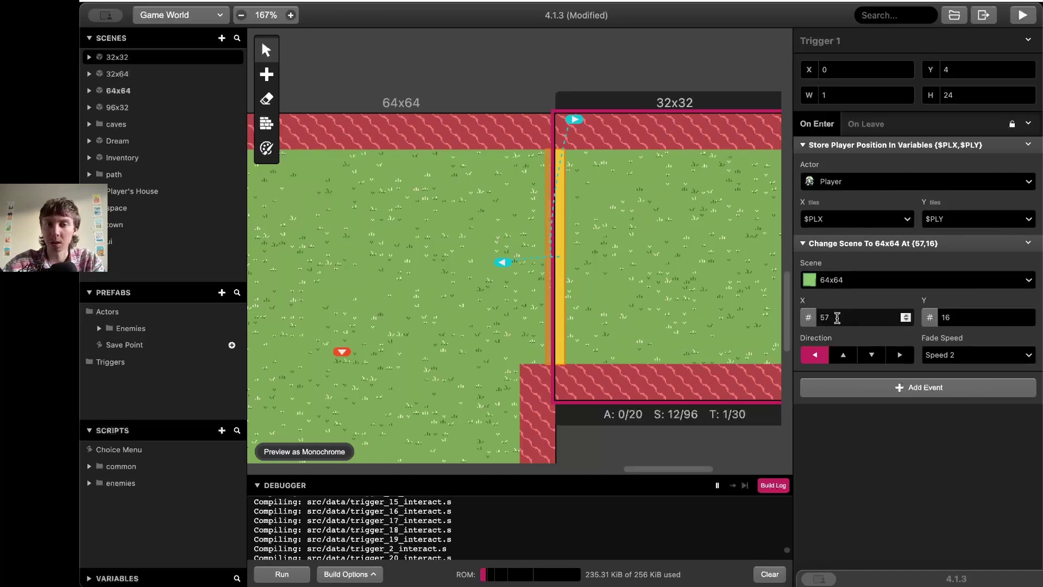
- Set the 64x64 arrival point to X 61 with Y taken from the PLY variable
drag(519, 268, 539, 264)
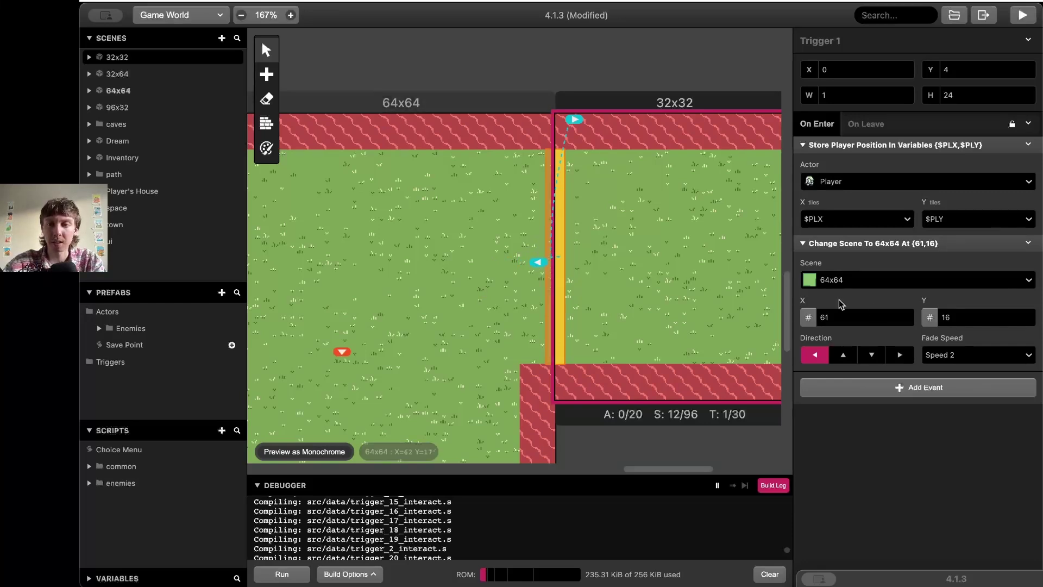
click(929, 318)
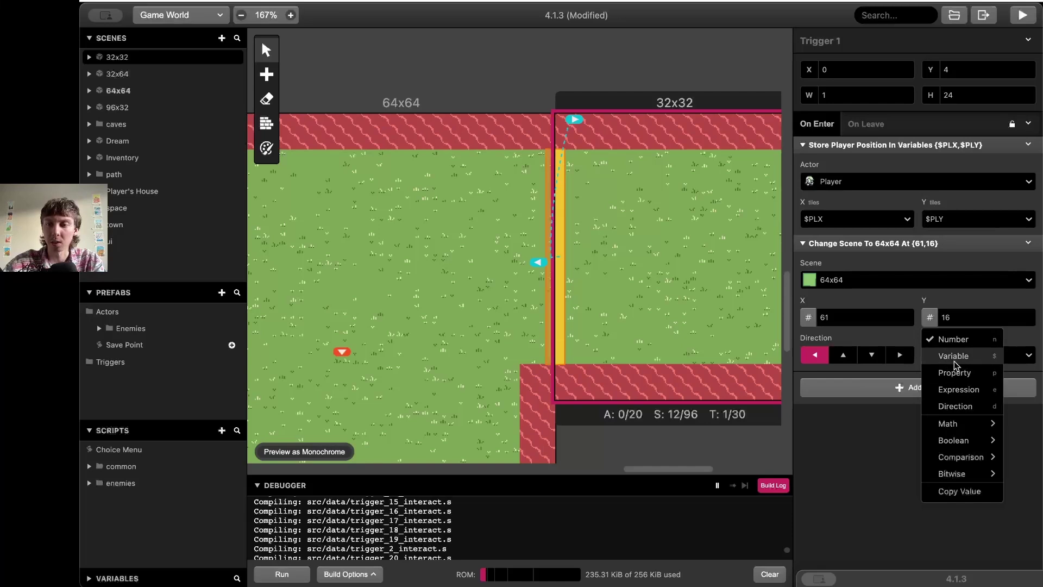
click(957, 361)
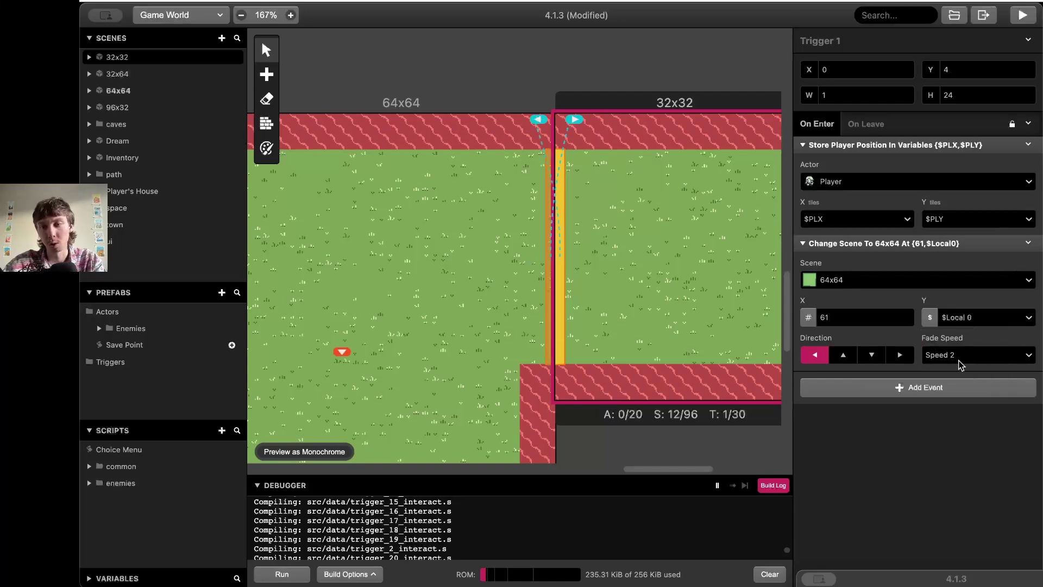
click(971, 321)
scroll(974, 450, down, 10)
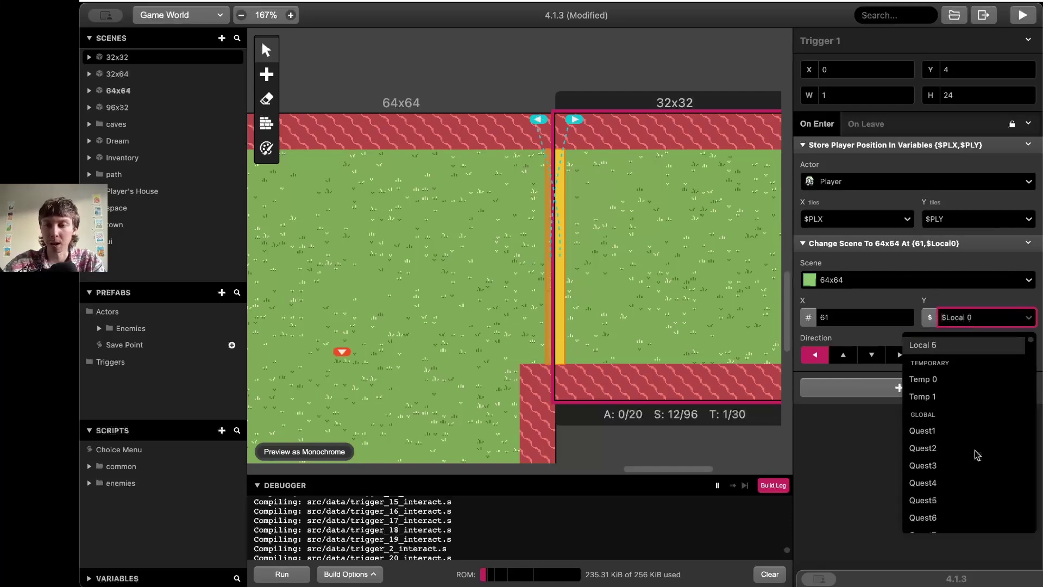
scroll(974, 449, down, 8)
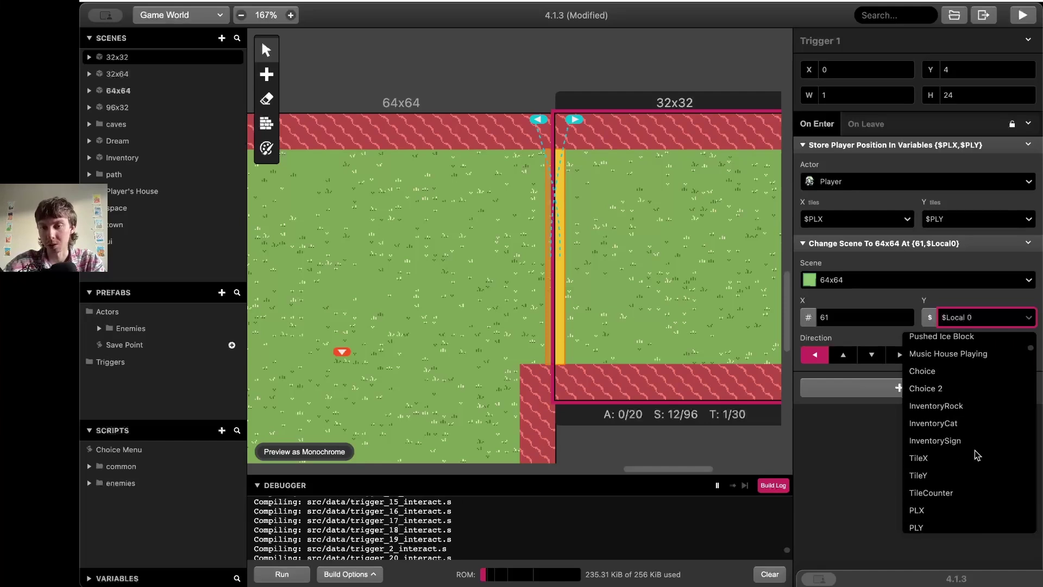
click(960, 471)
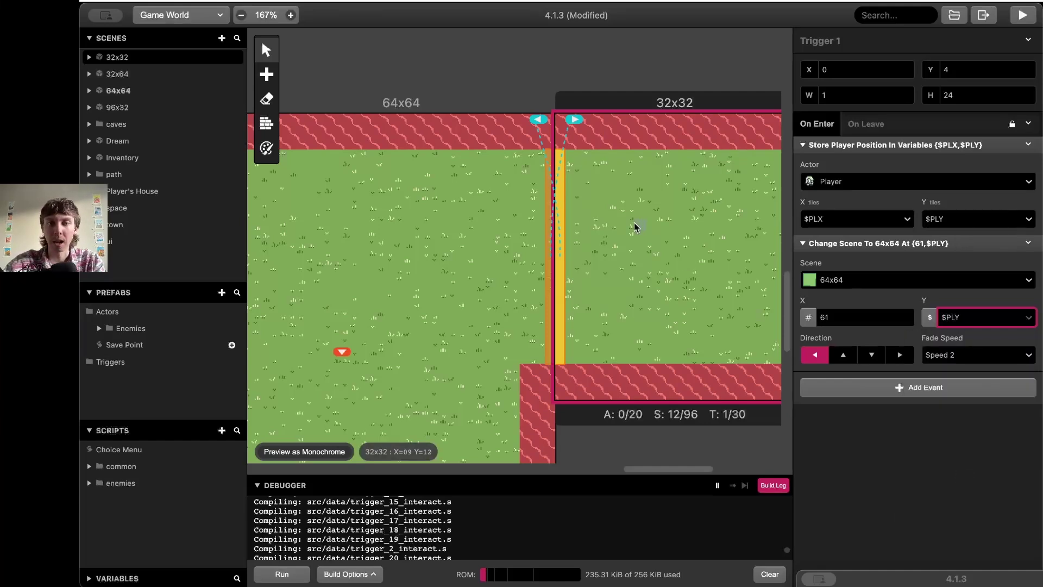
- Build and run the game, walking the player back and forth across grass scene edges
click(1024, 16)
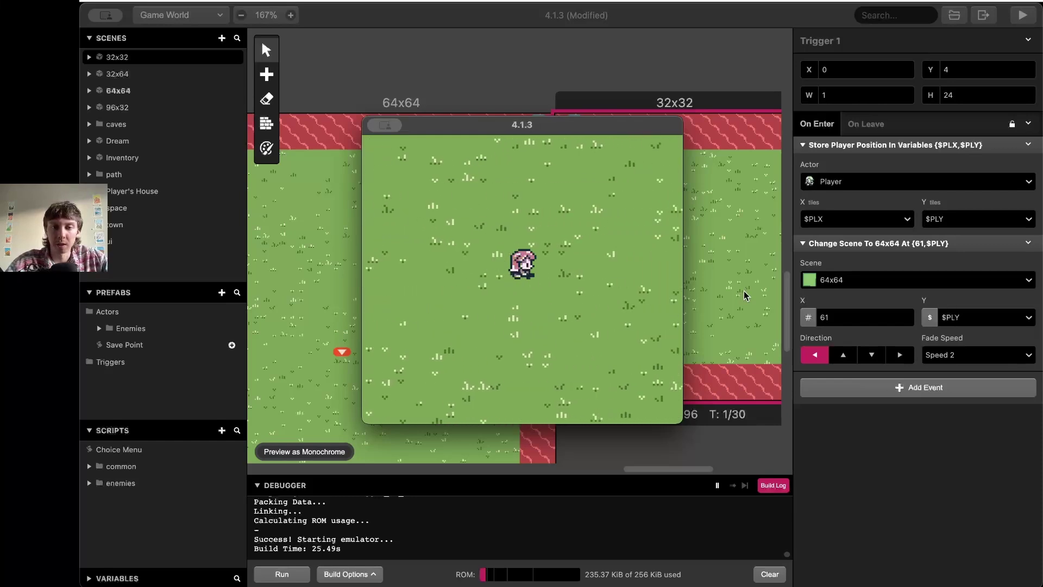
key(Right)
key(Up)
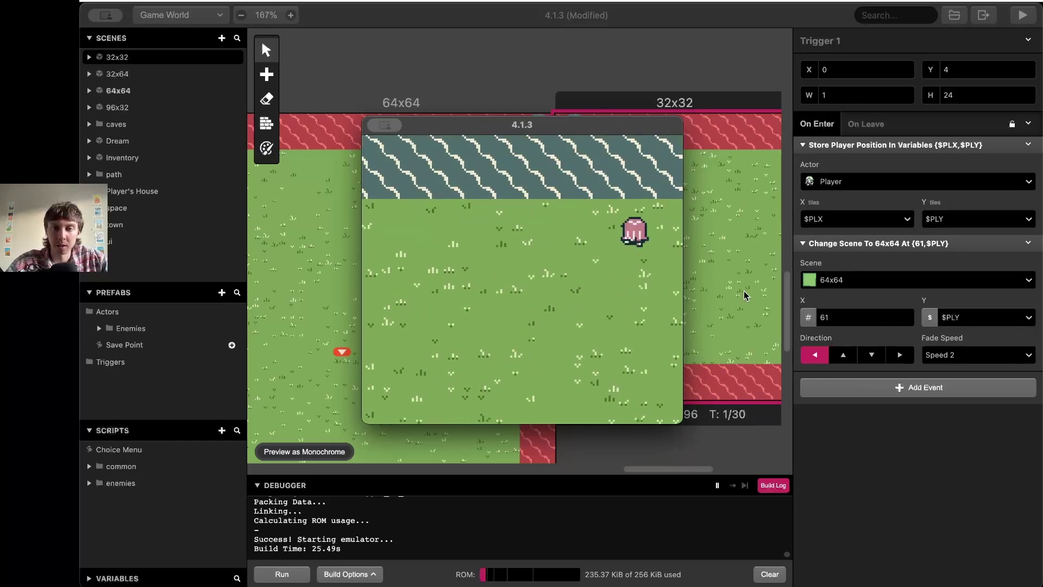
key(Right)
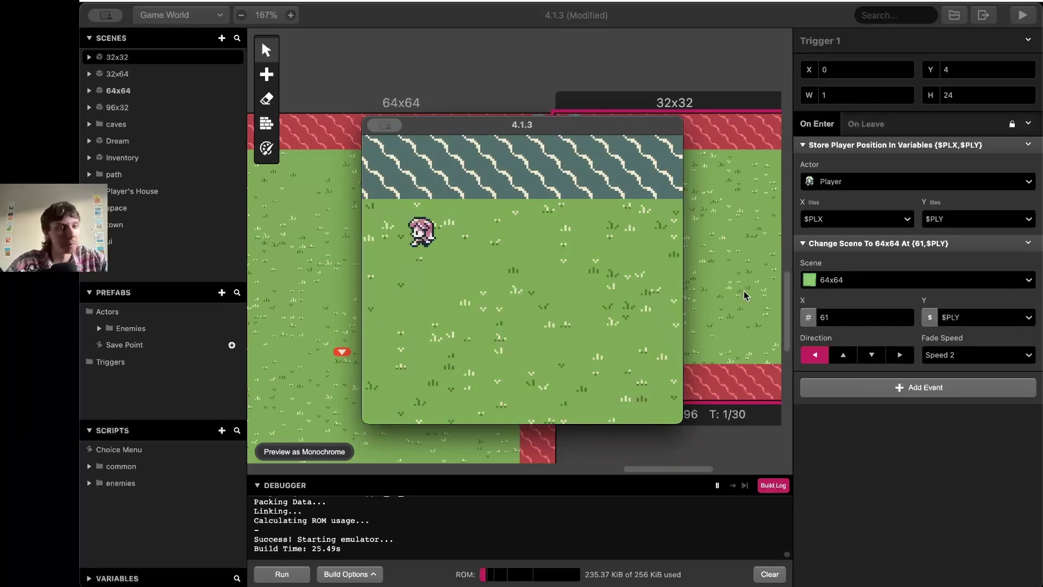
key(Left)
key(Down)
key(Left)
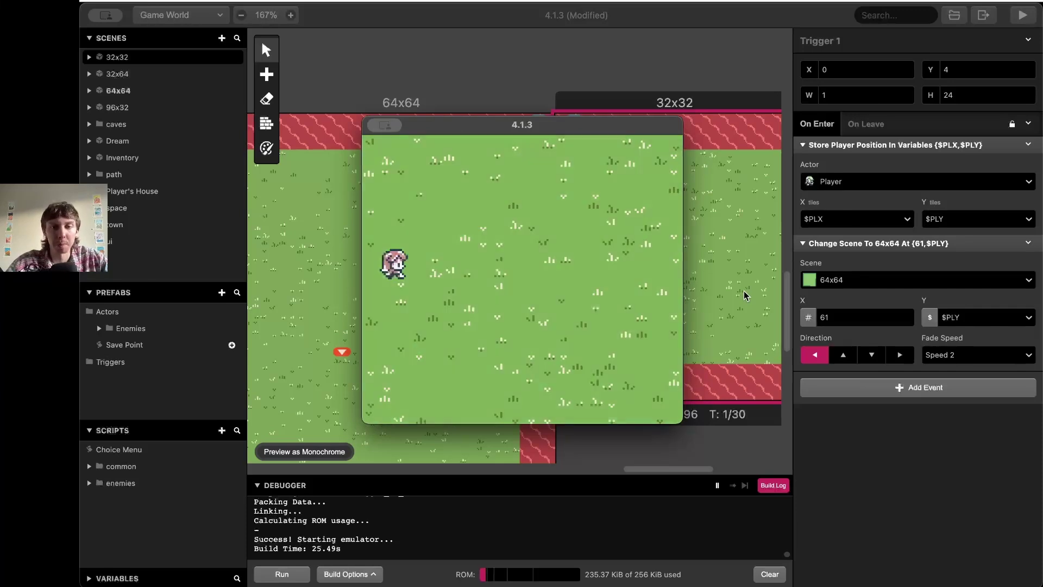
key(Right)
key(Left)
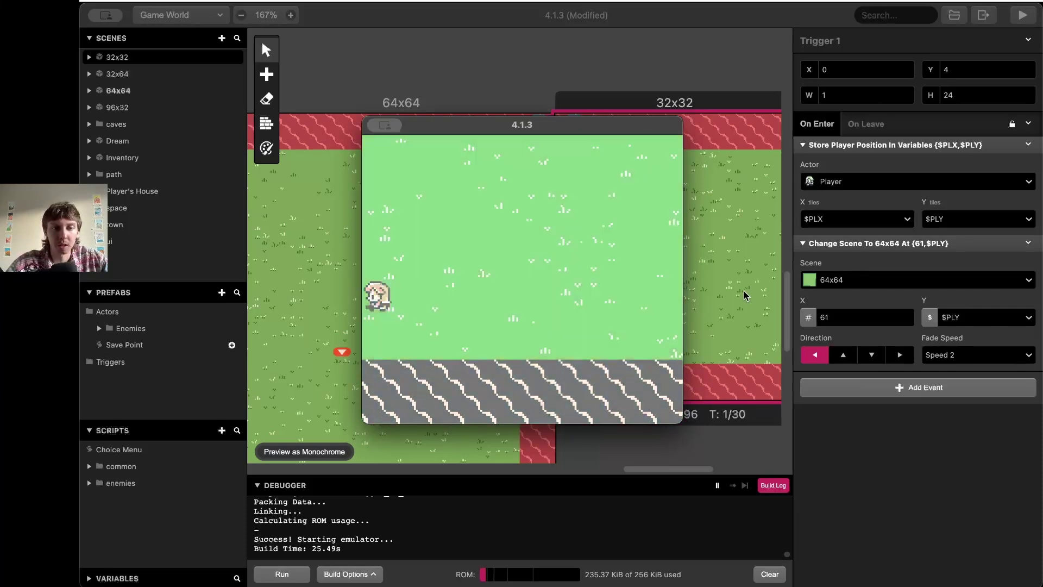
key(Right)
key(Left)
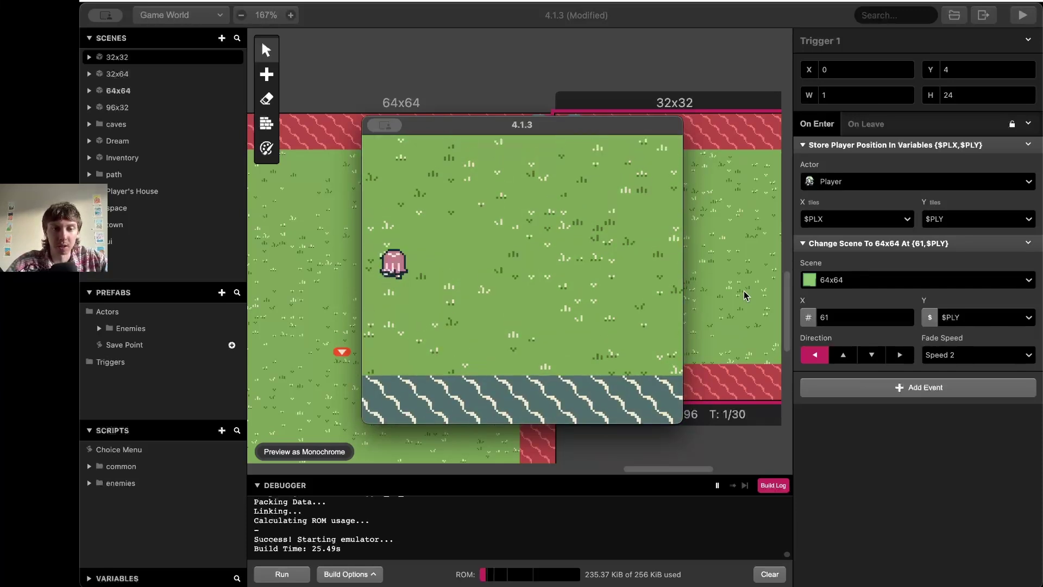
key(Right)
key(Right)
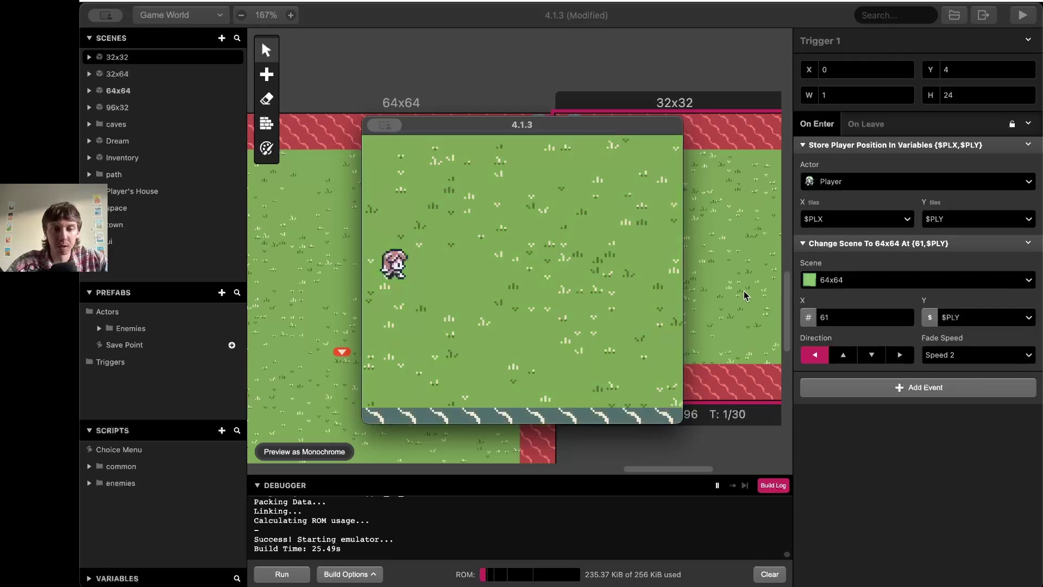
key(Left)
key(Right)
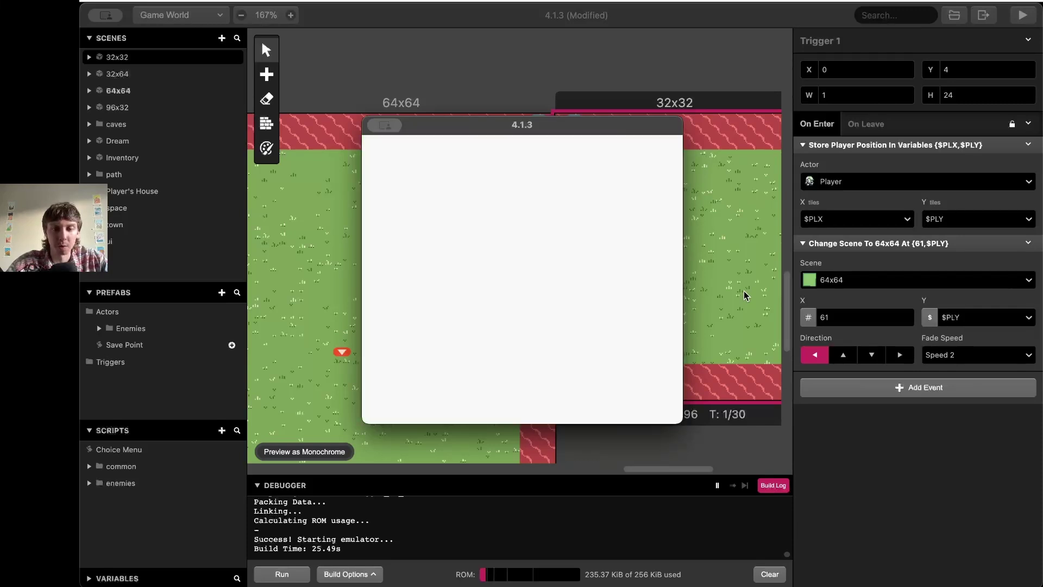
key(Left)
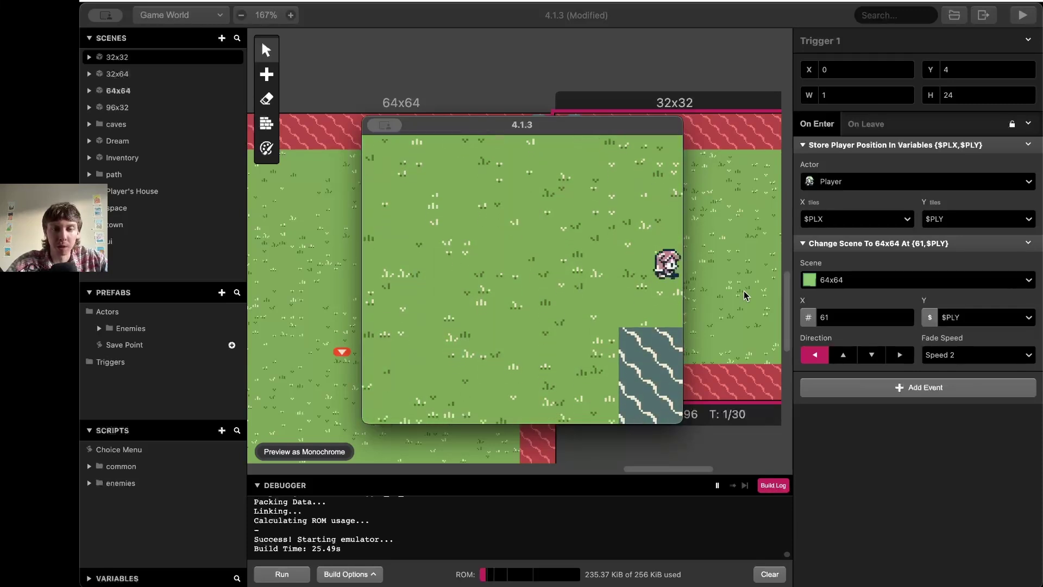
key(Right)
- Walk up and through the left and right edge triggers to check each scene change
key(Left)
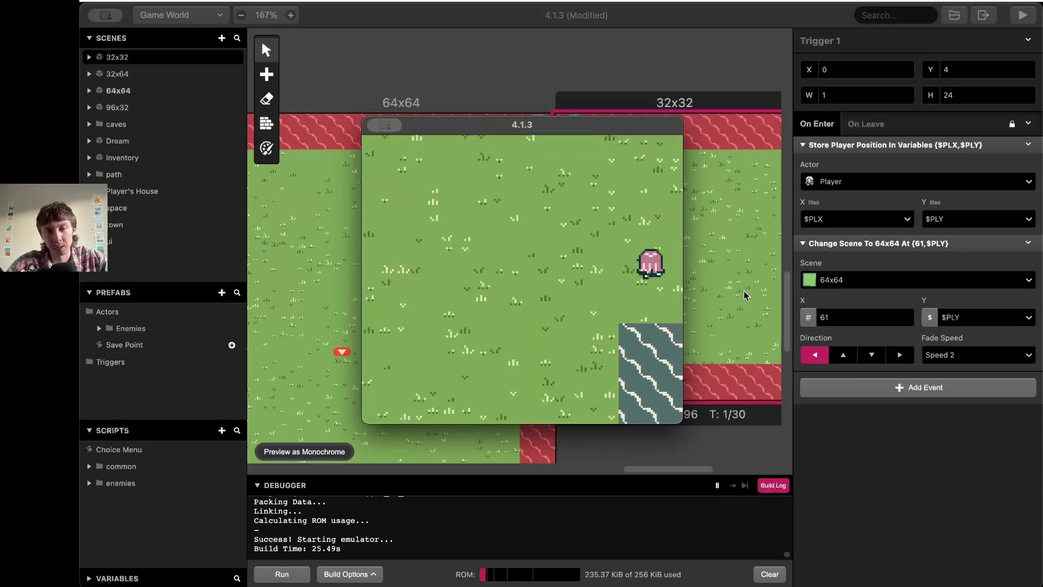
key(Up)
key(Up)
key(Right)
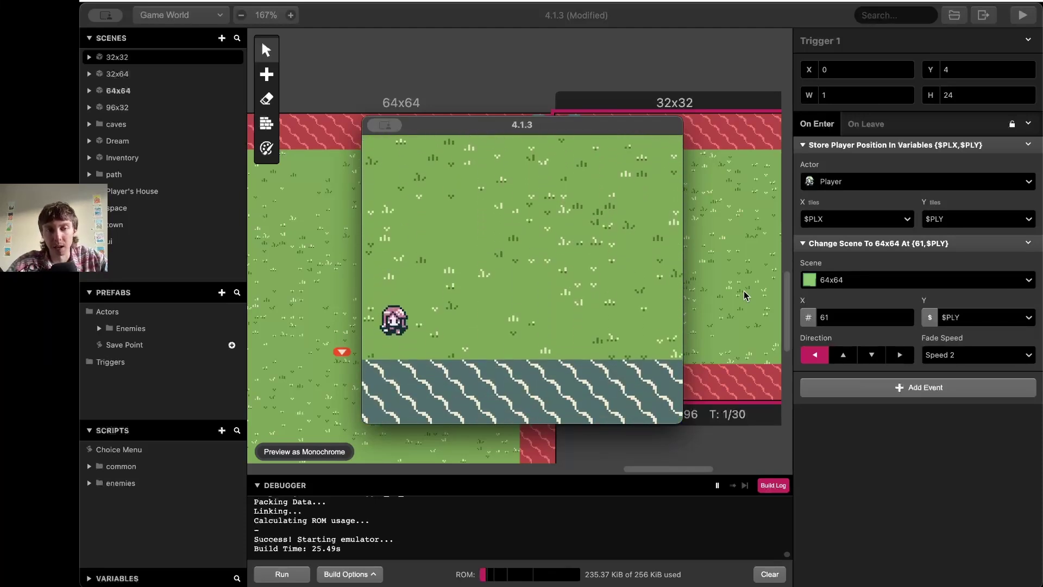
key(Left)
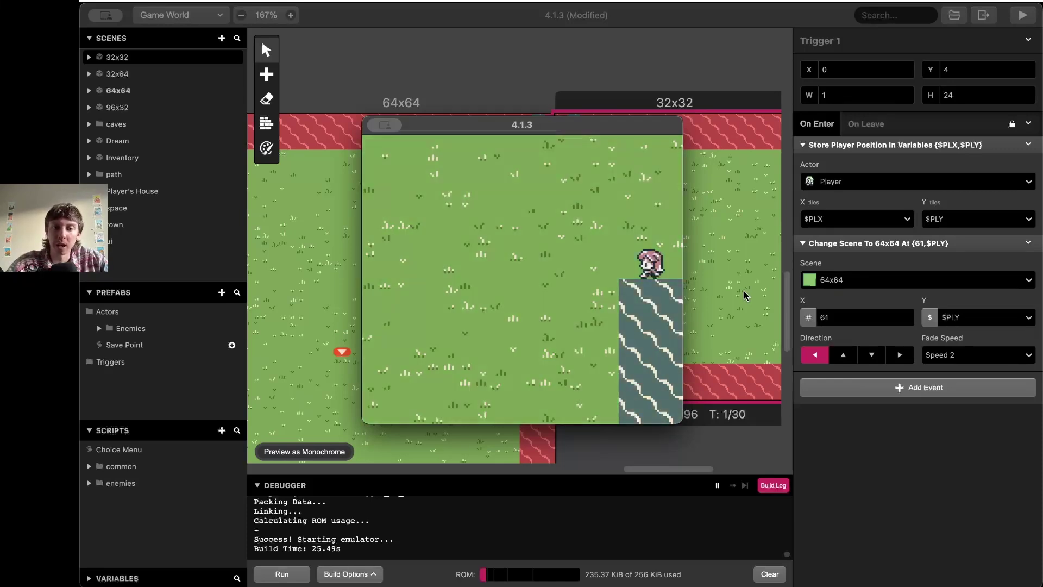
key(Left)
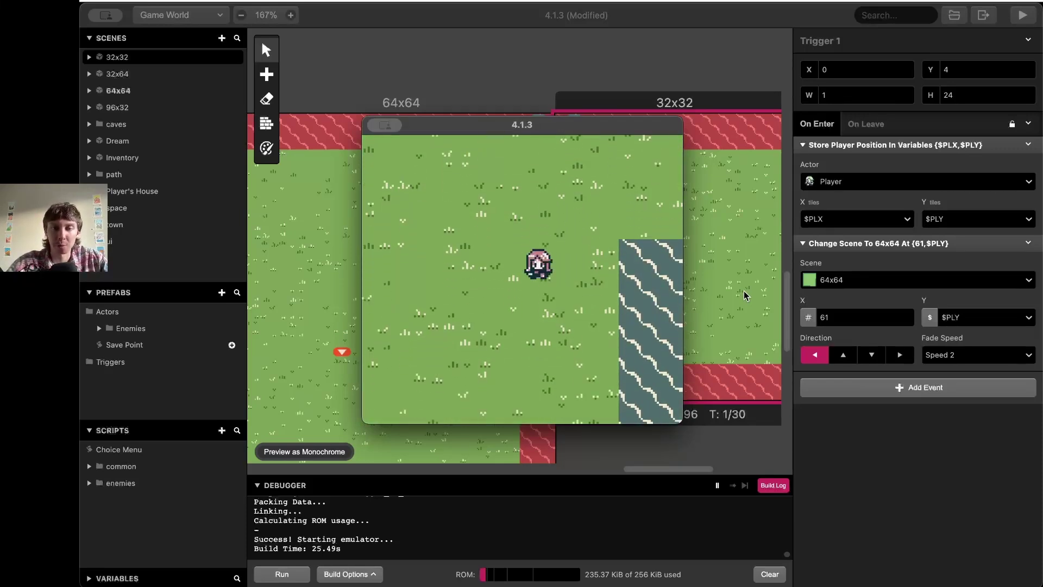
key(Down)
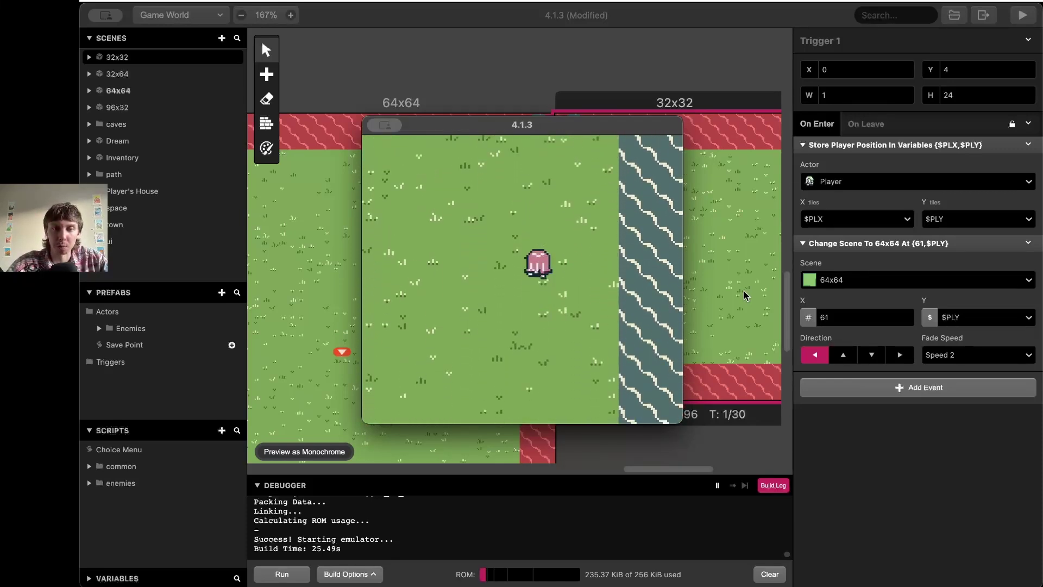
key(Up)
key(Up)
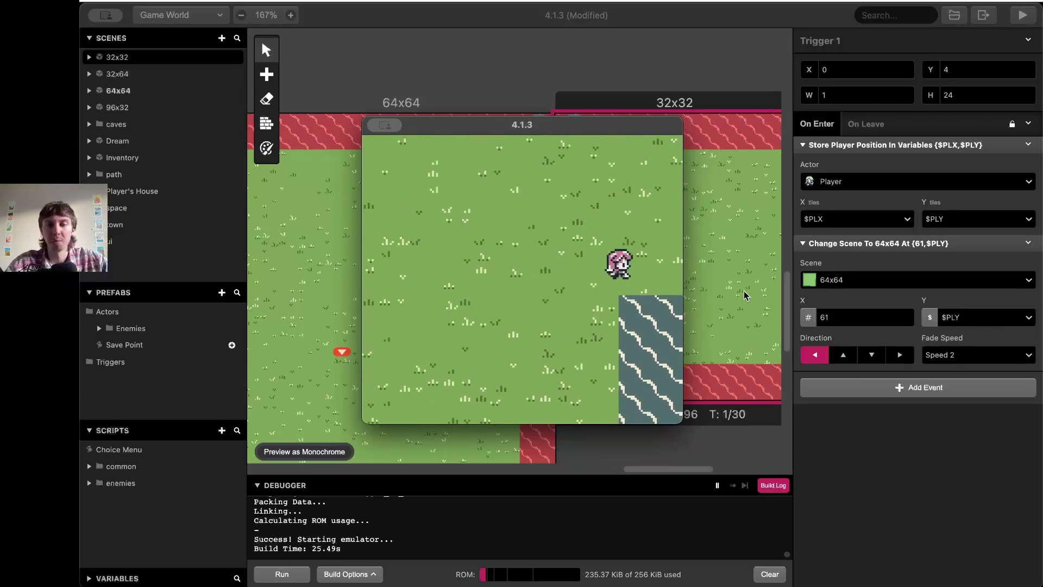
key(Right)
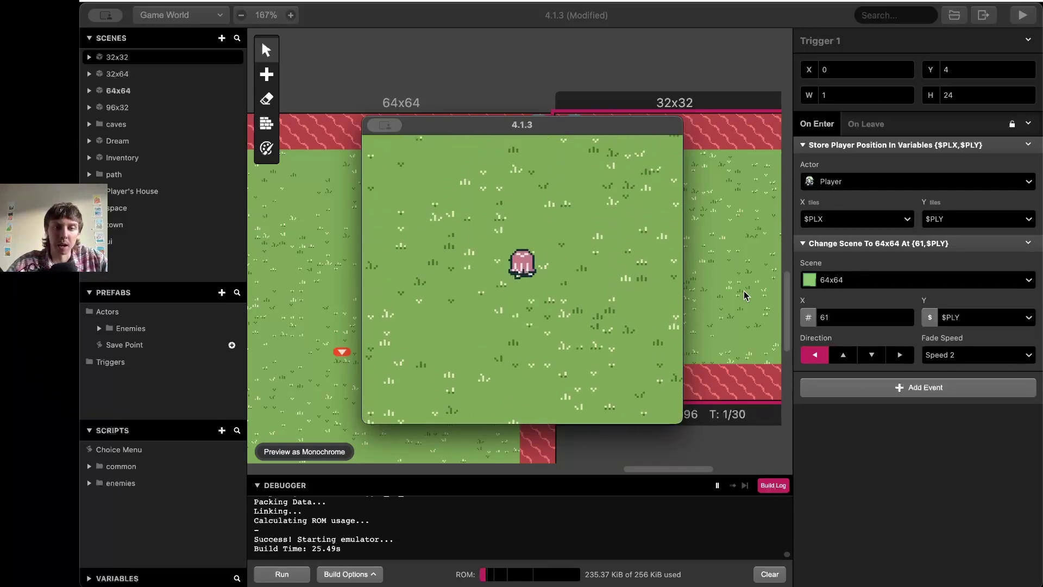
key(Left)
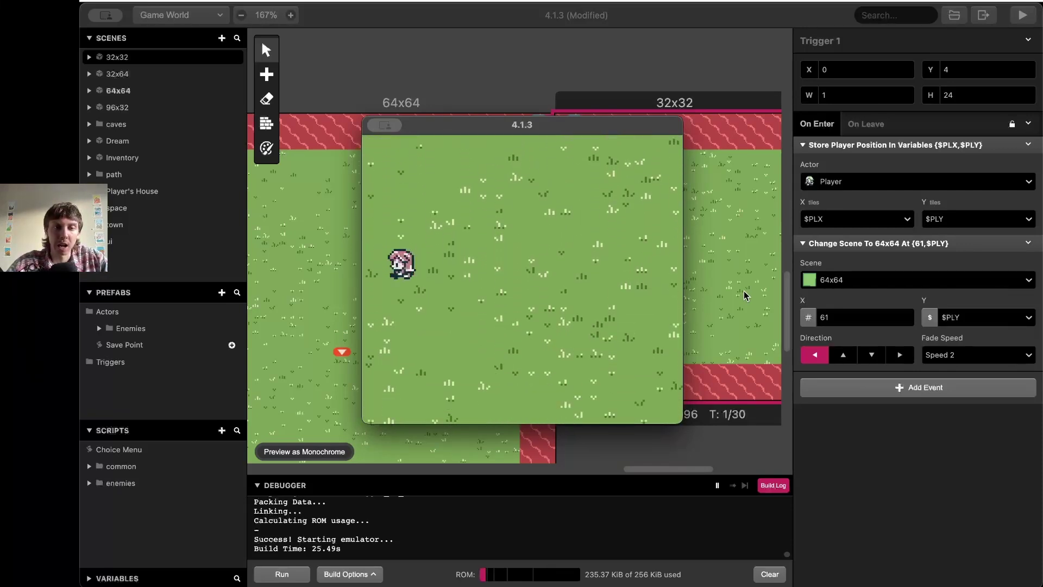
key(Right)
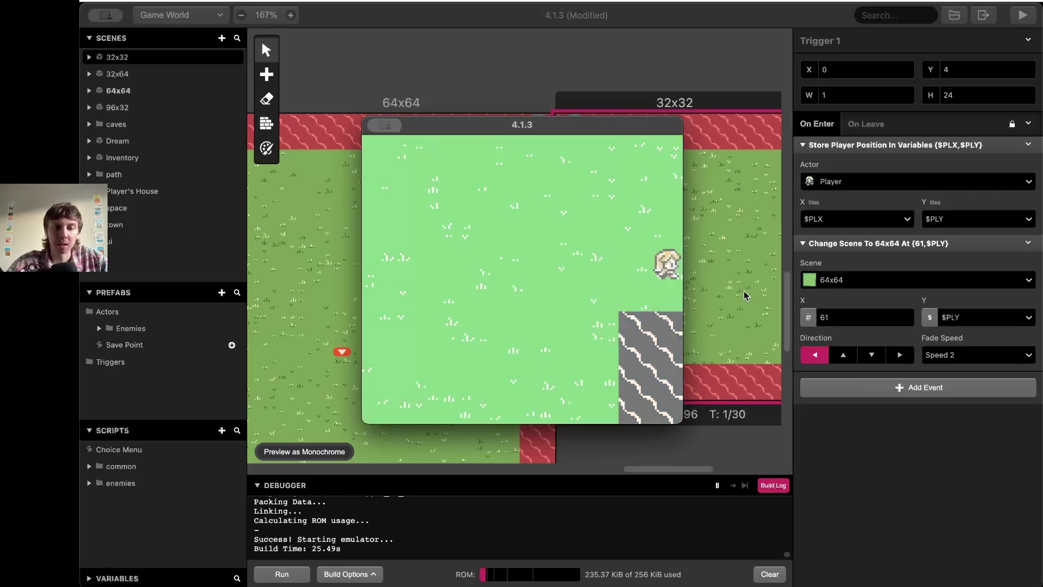
key(Left)
key(Up)
key(Up)
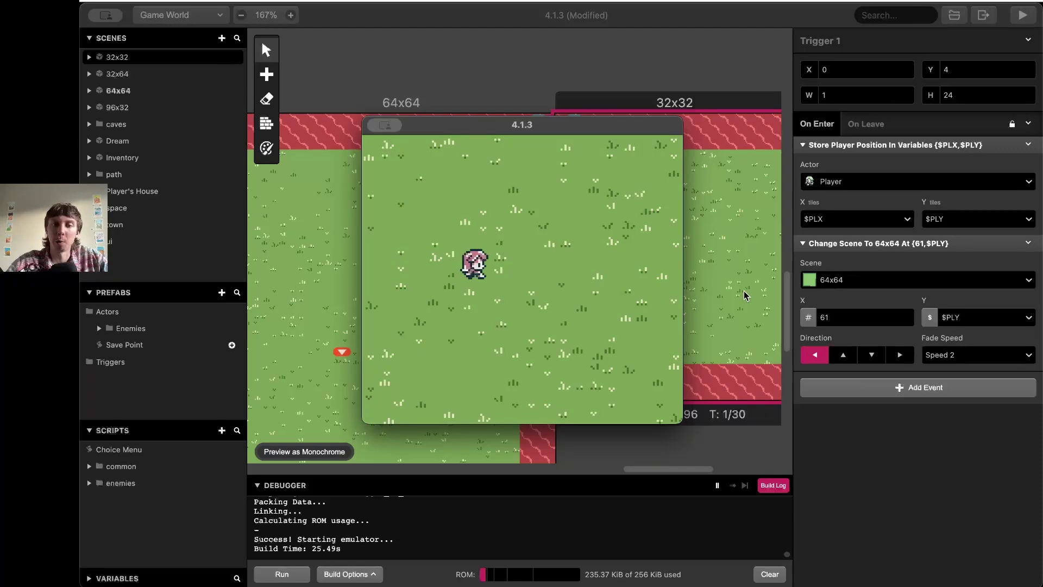
key(Up)
- Keep crossing the scene edges, finishing in a grass scene with water below
key(Left)
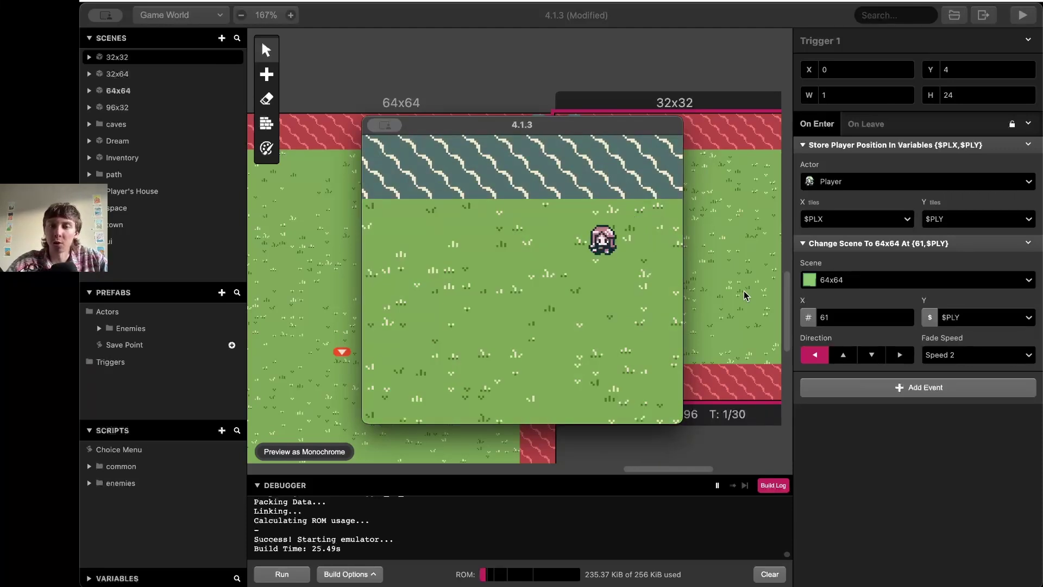
key(Down)
key(Right)
key(Right)
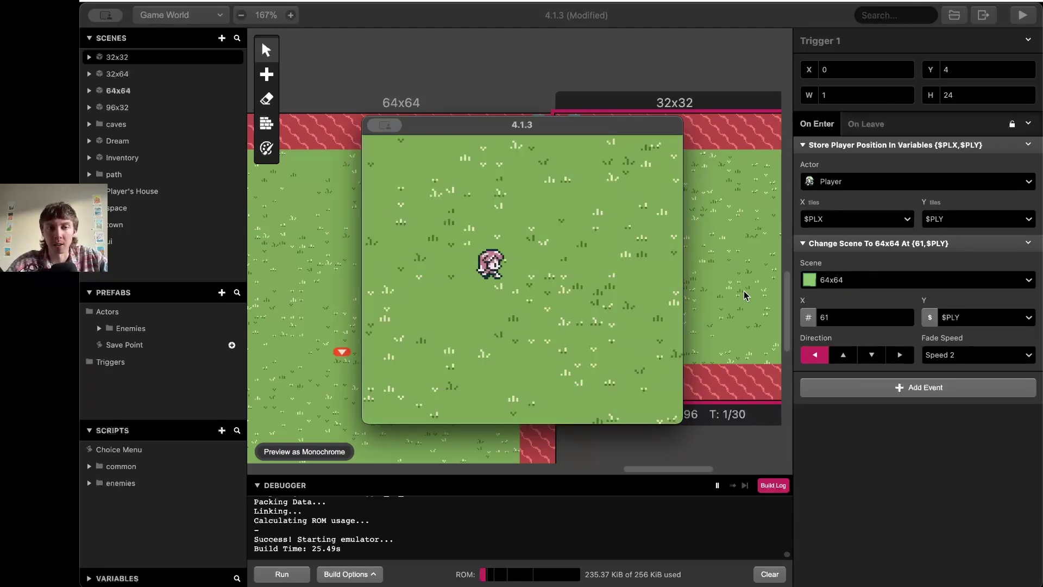
key(Up)
key(Left)
key(Left)
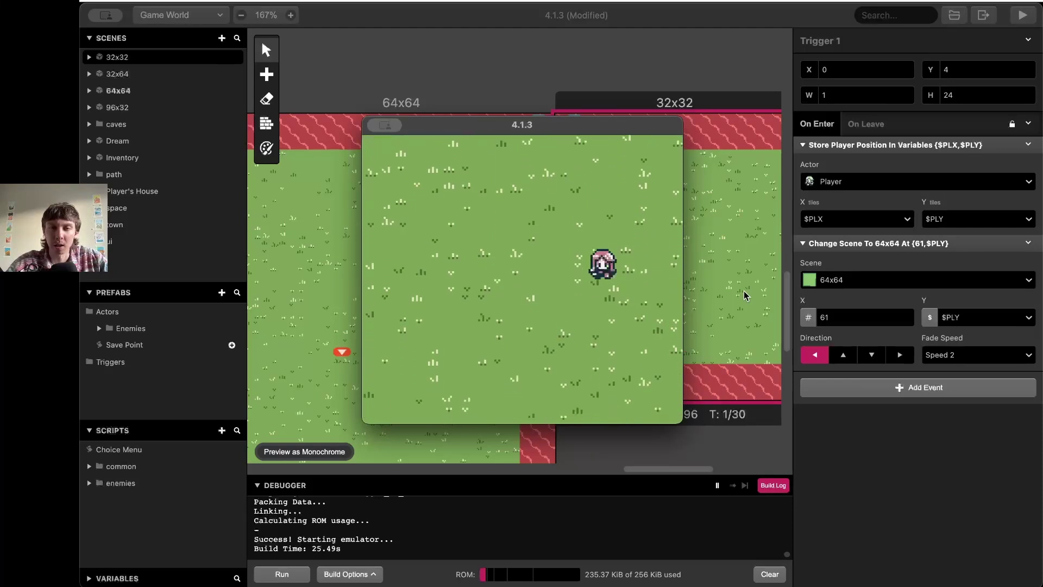
key(Down)
key(Right)
key(Right)
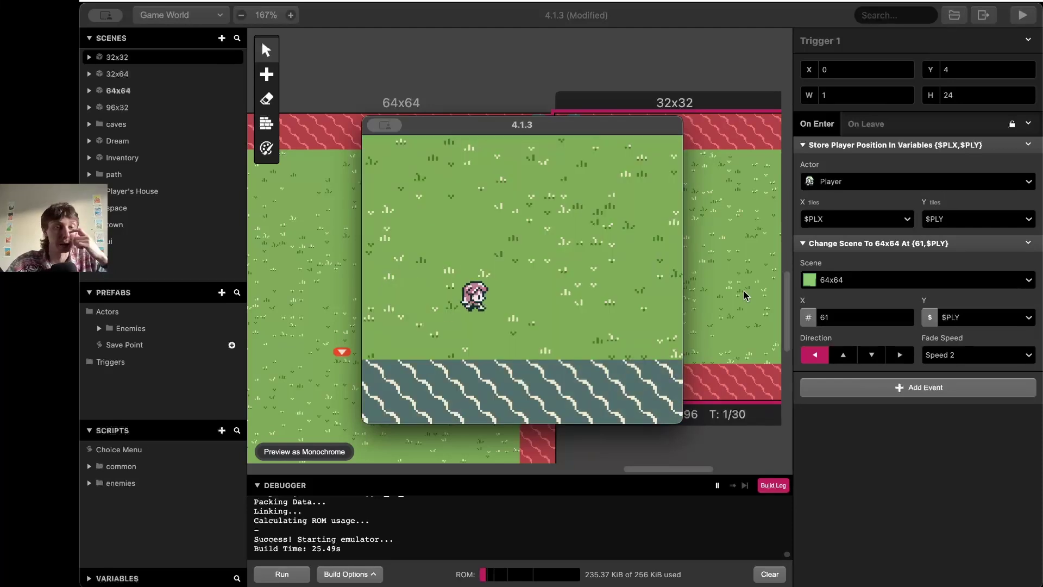
key(Up)
key(Left)
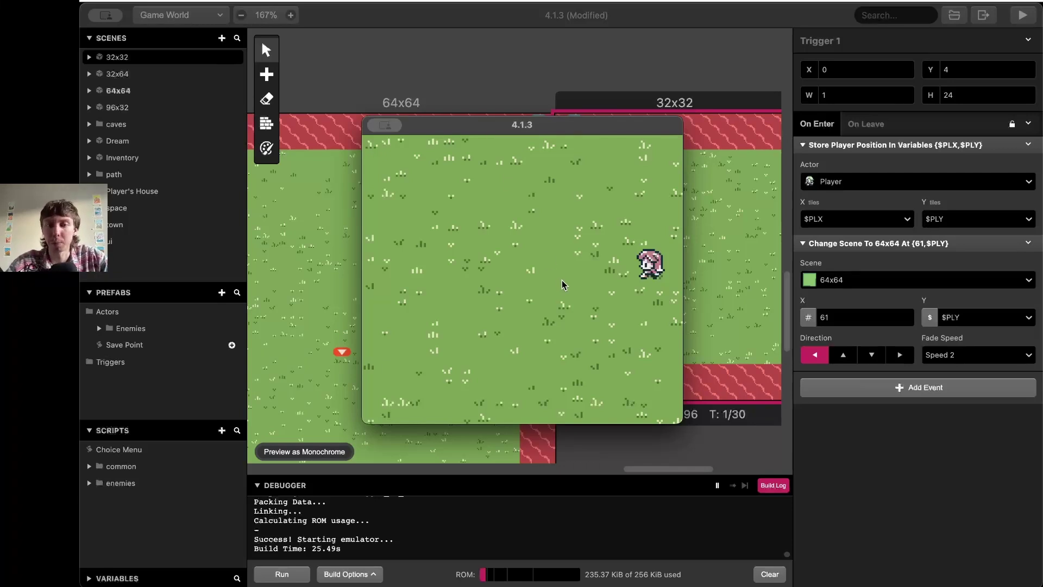
key(Right)
key(Right)
key(Down)
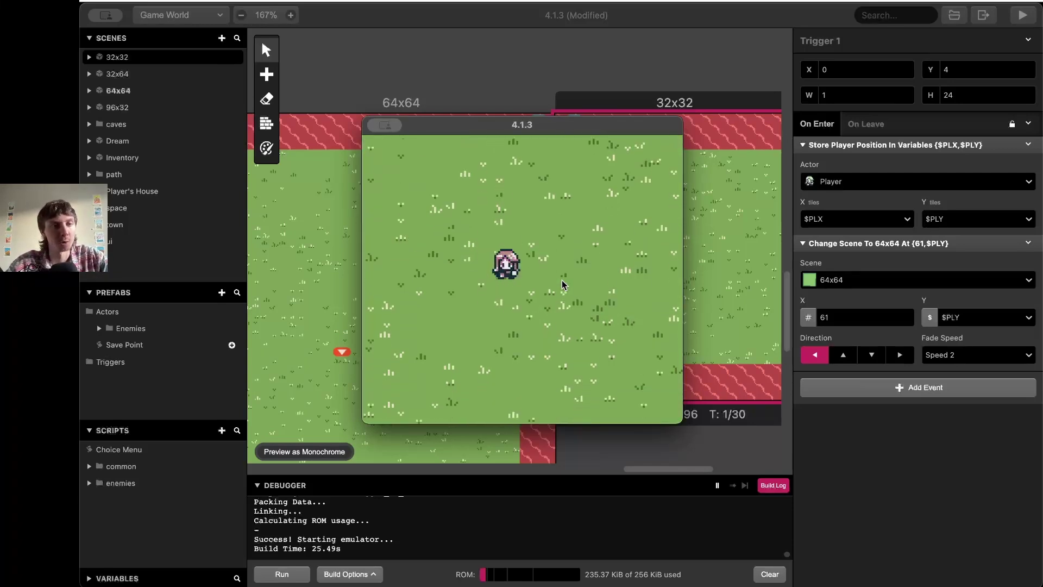
key(Down)
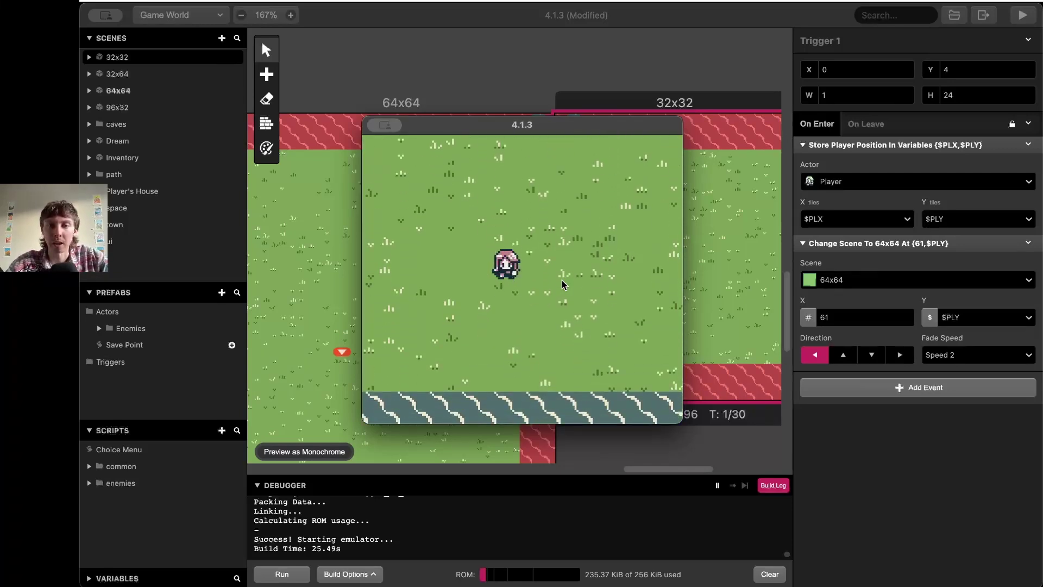
key(Right)
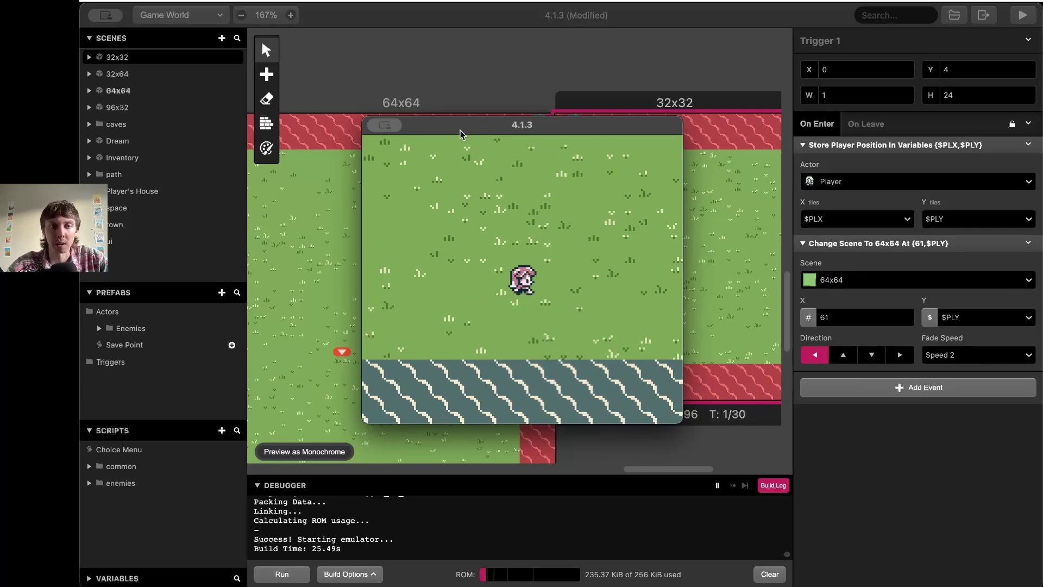
- Paste a copy of the edge trigger onto 32x32's right edge, stretched 24 tiles tall
click(549, 240)
scroll(595, 235, right, 2)
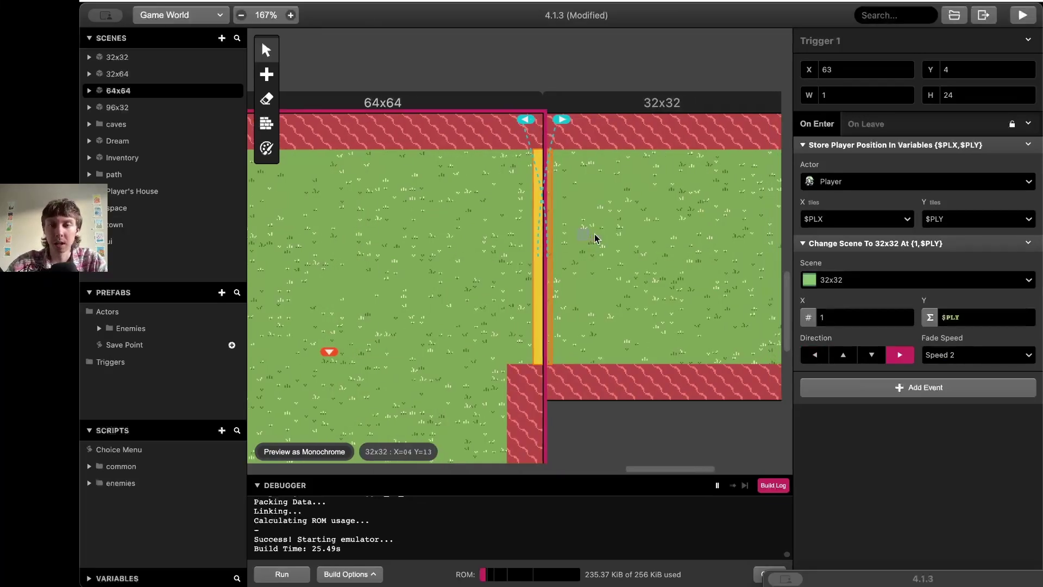
scroll(594, 234, right, 10)
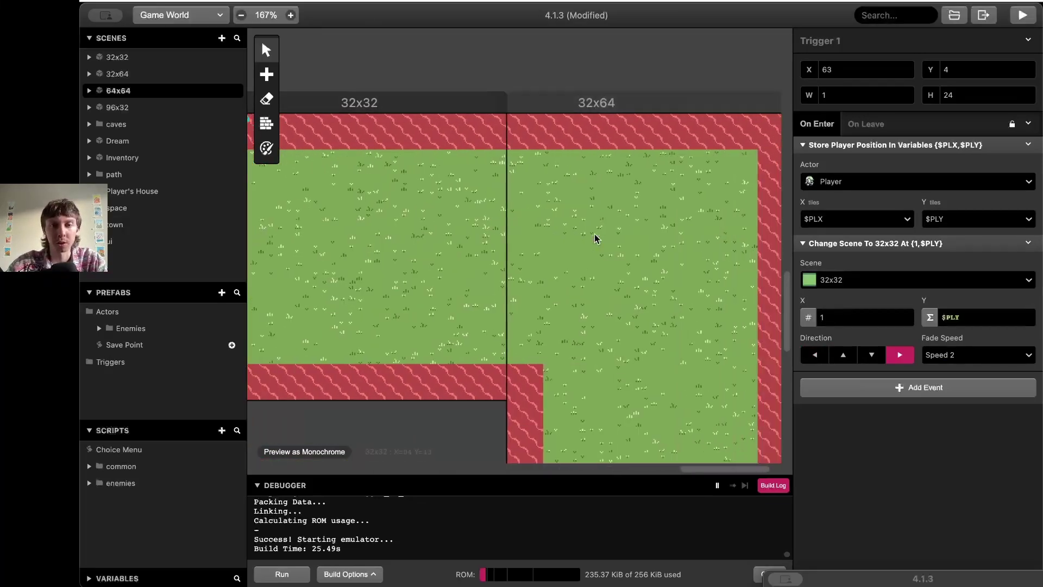
click(513, 161)
key(ctrl+v)
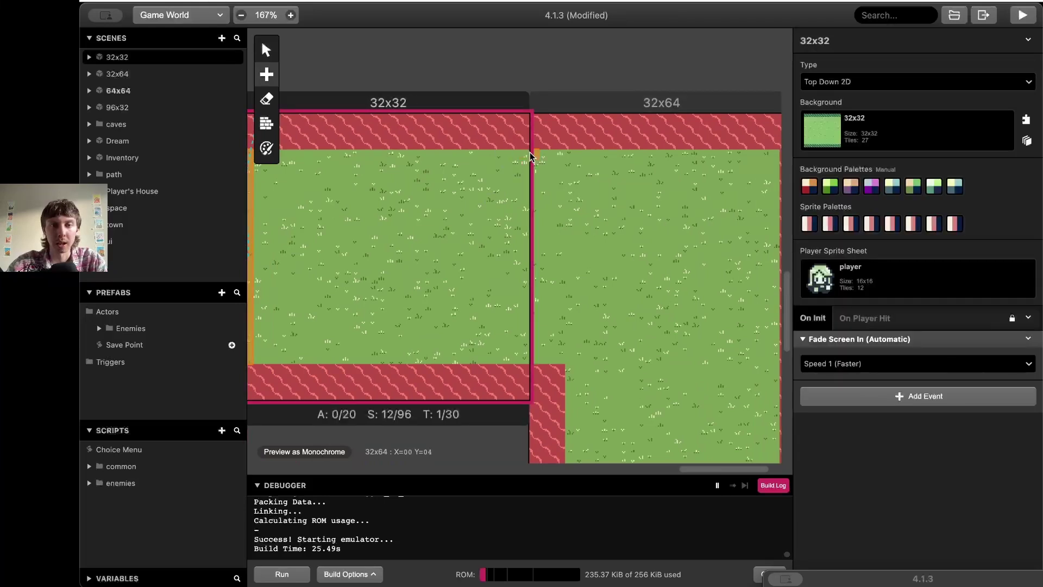
click(532, 158)
drag(531, 162, 521, 360)
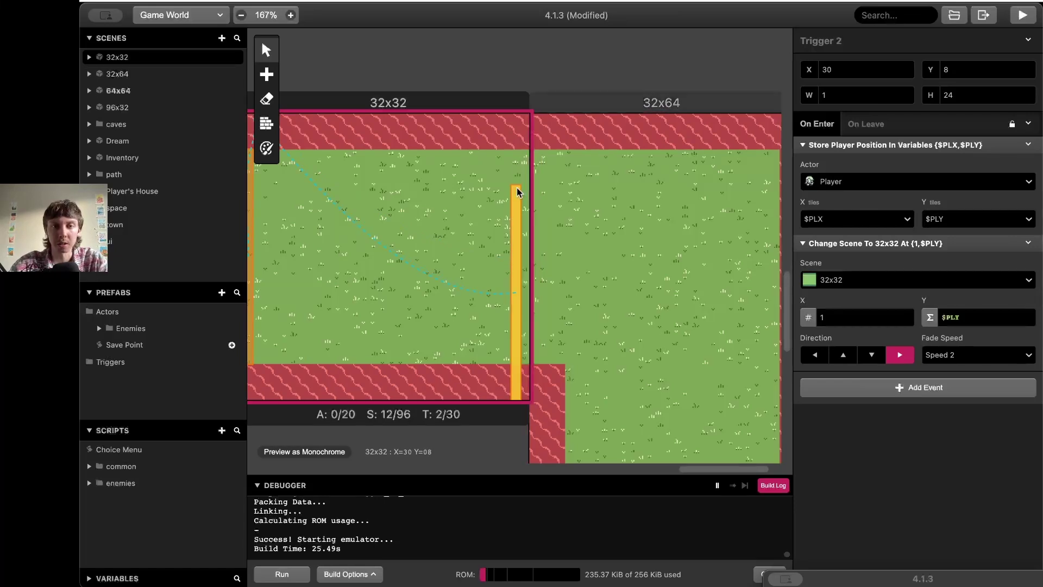
drag(524, 194, 523, 155)
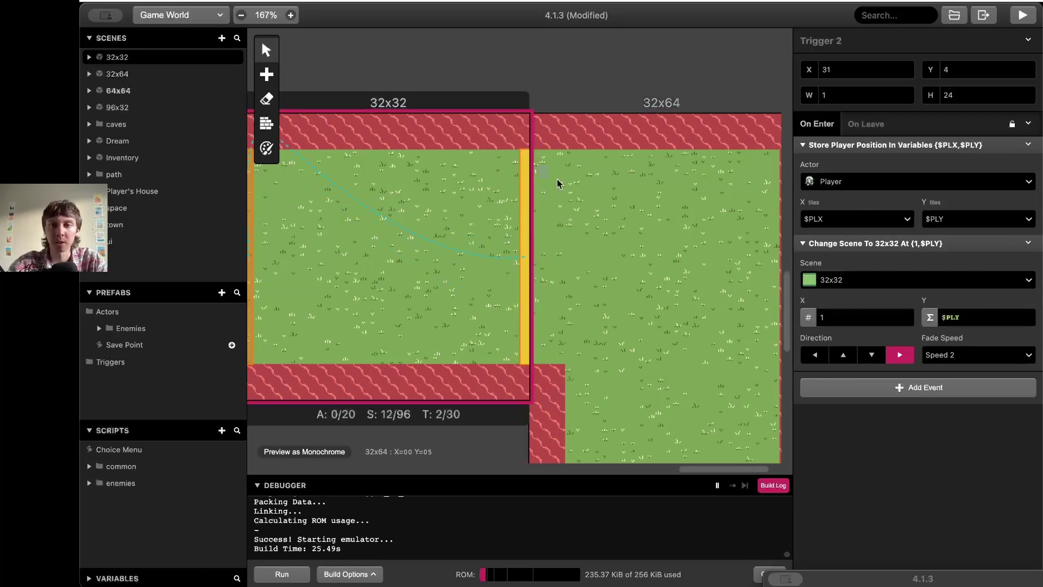
- Set the new trigger's Change Scene destination to 32x64
click(880, 285)
text(32)
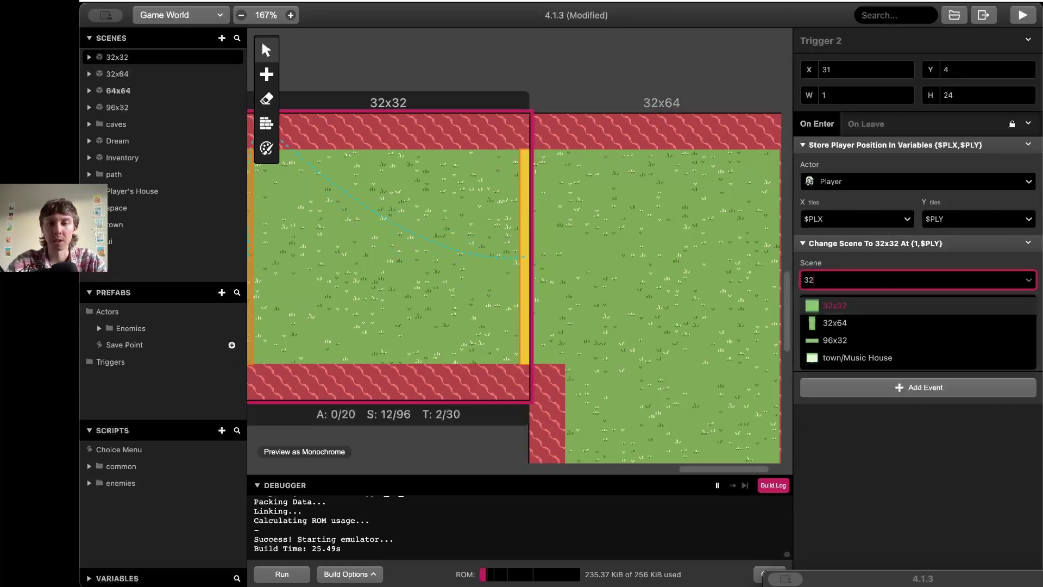
click(875, 322)
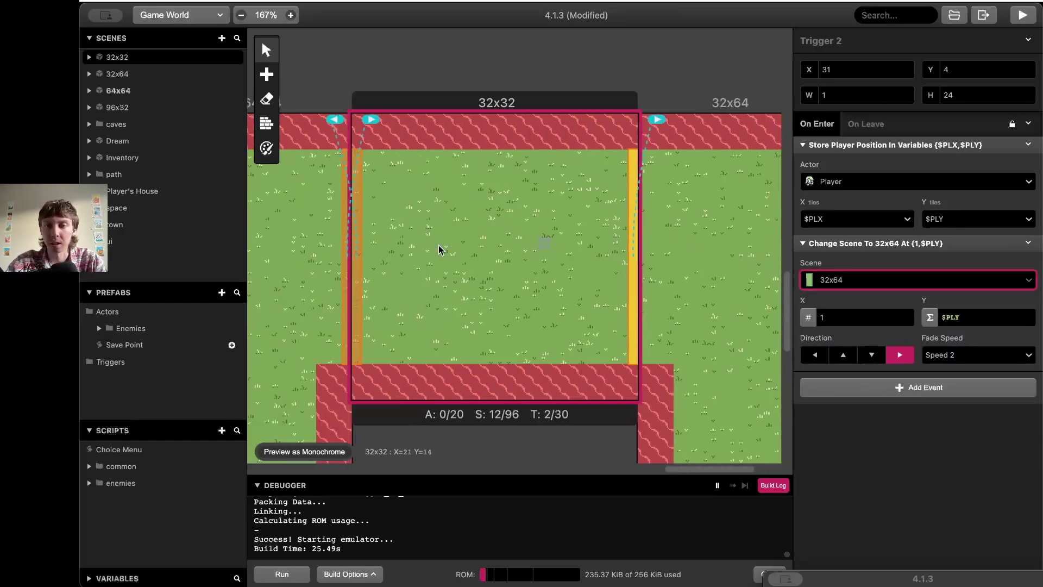
scroll(440, 250, left, 1)
click(367, 187)
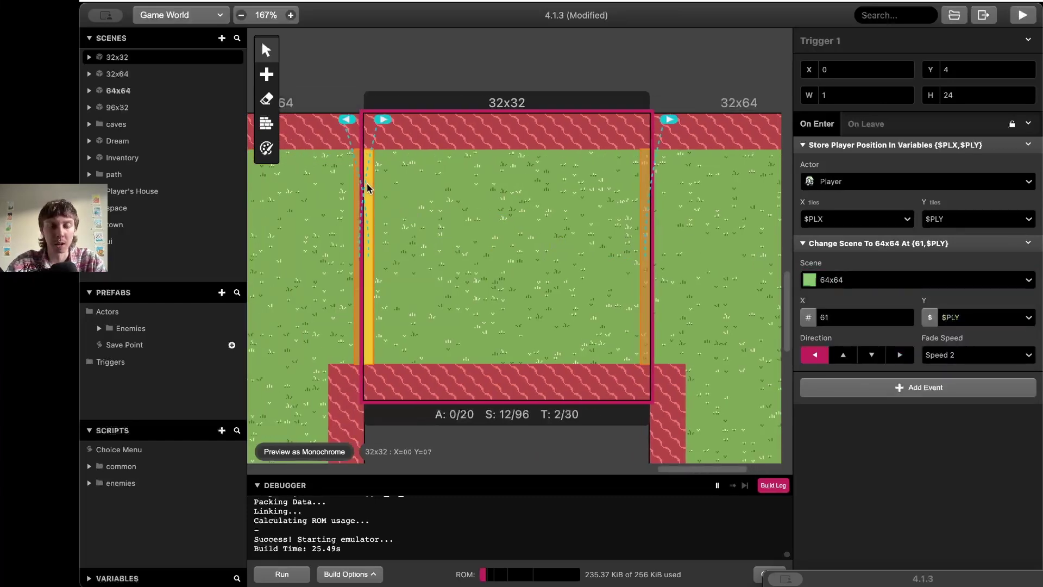
- Make the 32x64 left-edge trigger change scene to 32x32
click(659, 157)
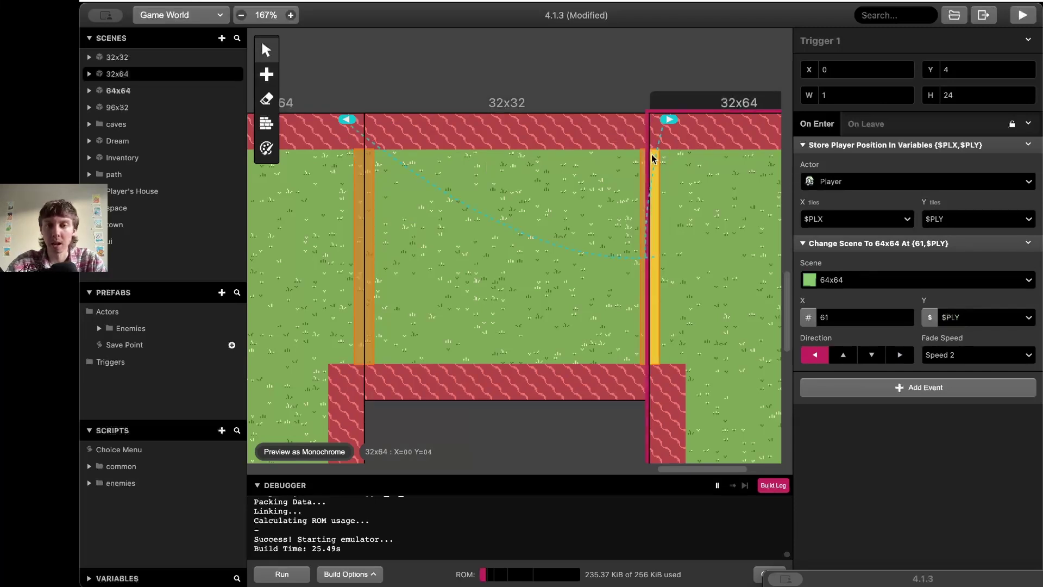
click(837, 280)
text(32)
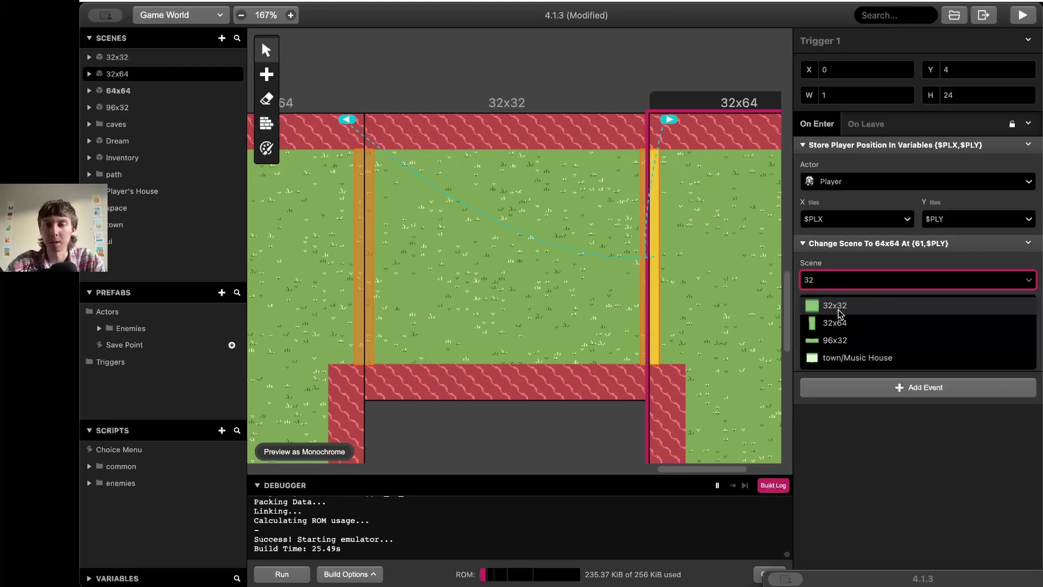
click(834, 306)
scroll(706, 278, right, 3)
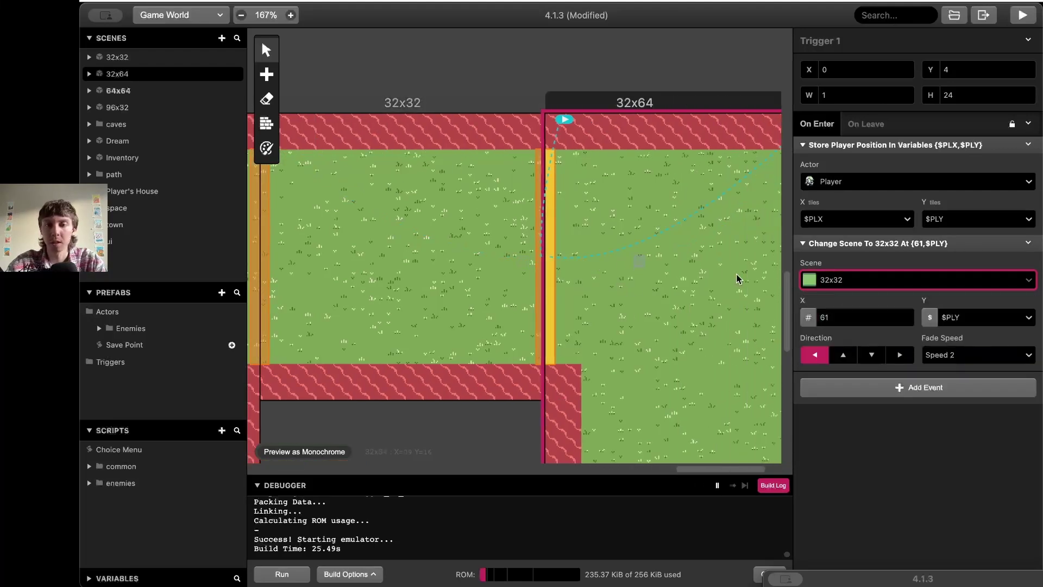
click(846, 280)
click(846, 279)
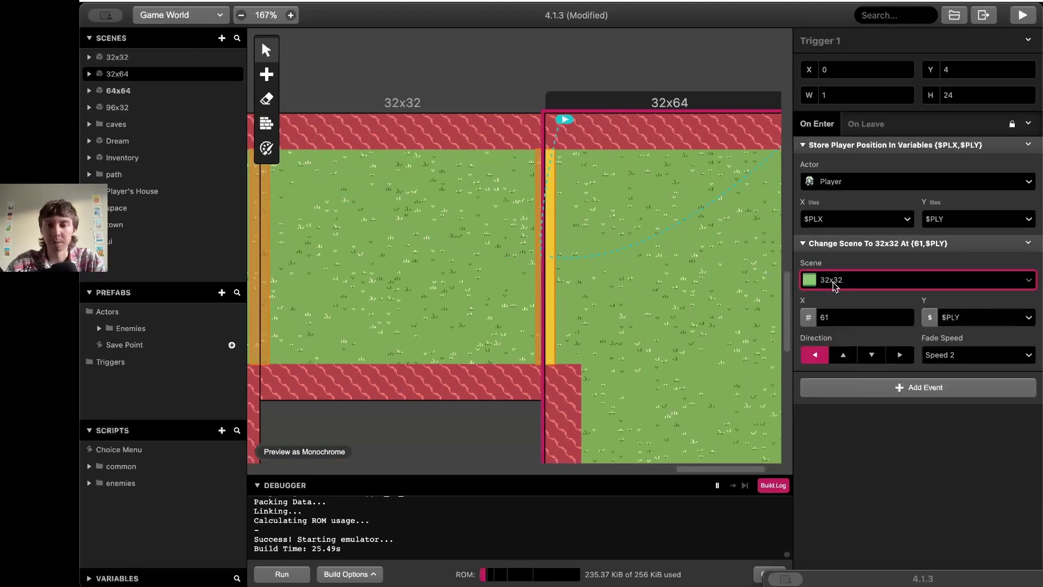
scroll(706, 302, right, 1)
scroll(706, 302, left, 4)
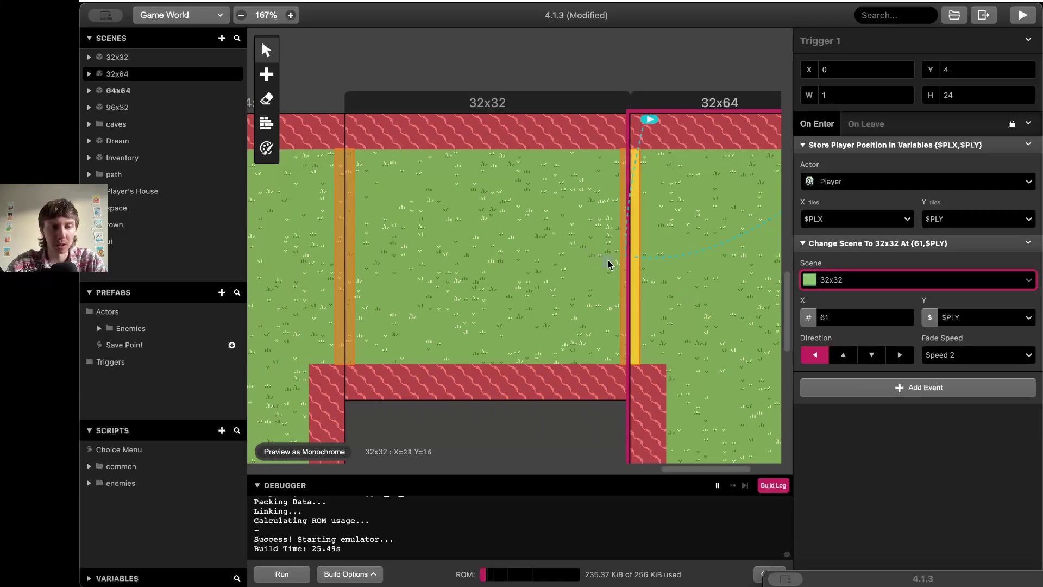
- Set the arrival X coordinate in 32x32 to 29
double_click(827, 317)
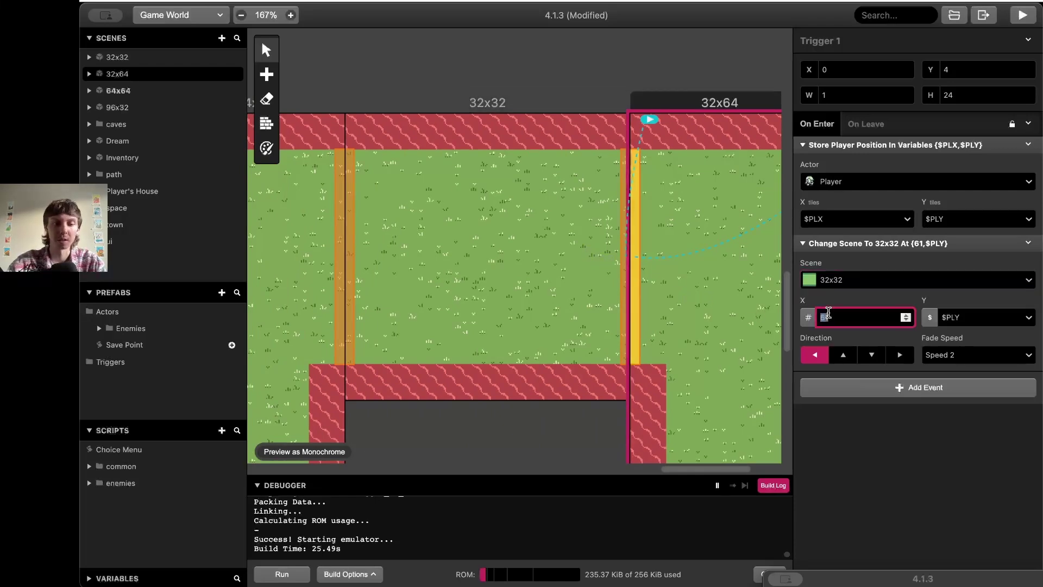
text(29)
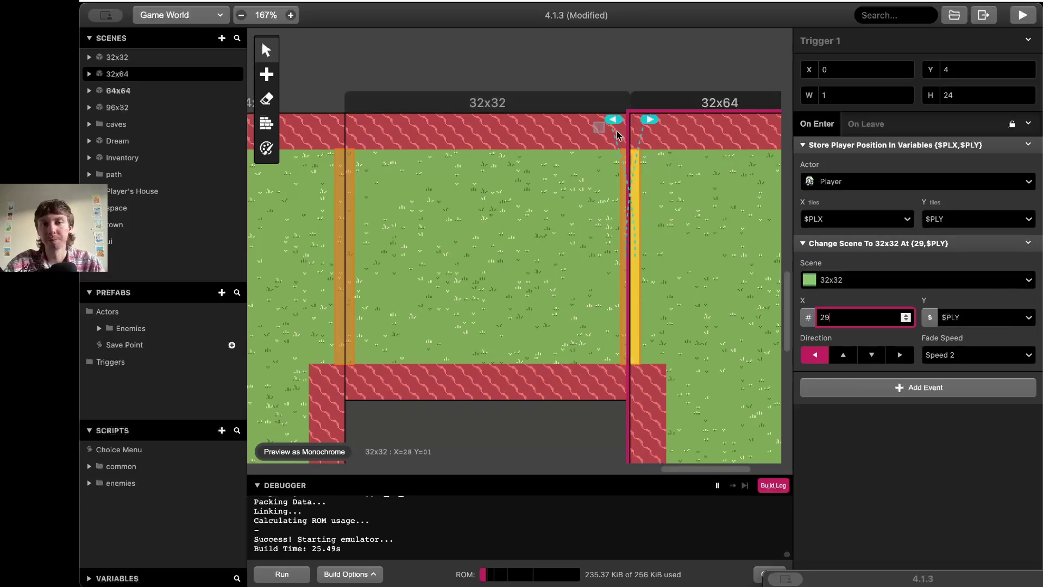
scroll(698, 197, right, 3)
scroll(698, 197, left, 3)
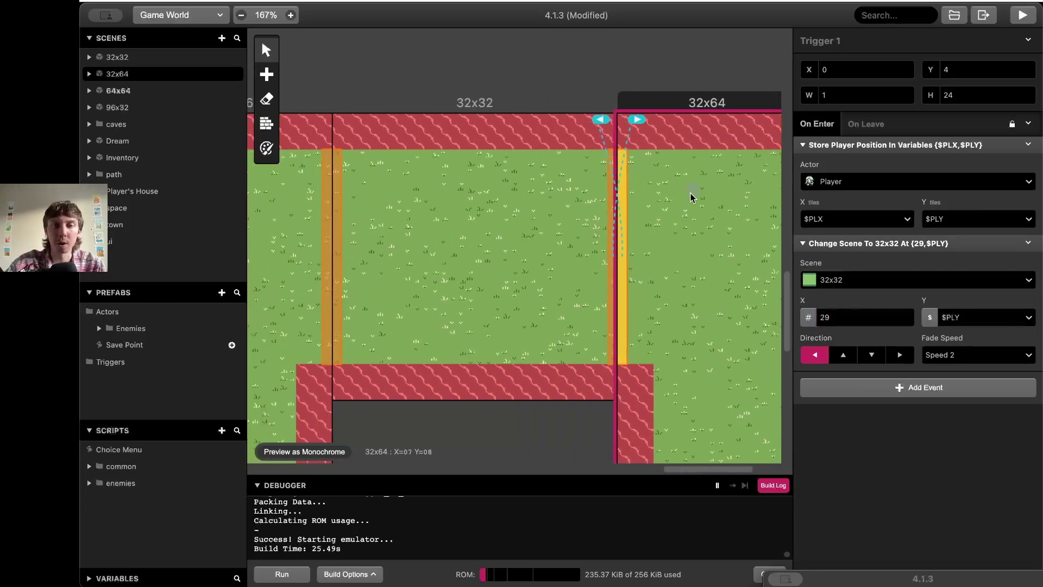
click(424, 218)
scroll(529, 233, right, 5)
scroll(529, 233, down, 8)
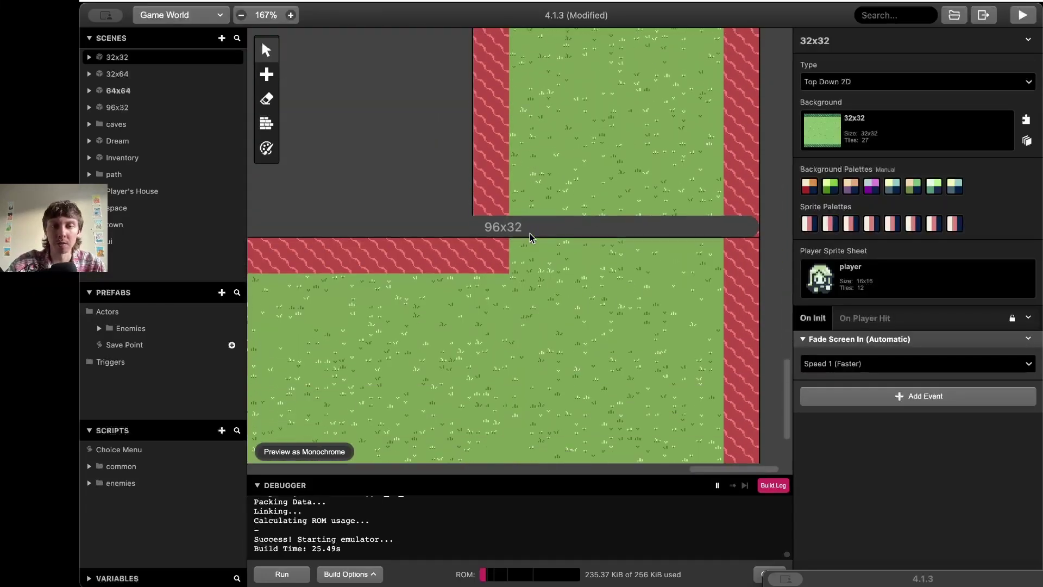
- Draw a new trigger along the bottom row of the 32x64 scene
scroll(530, 233, up, 1)
click(530, 229)
click(267, 76)
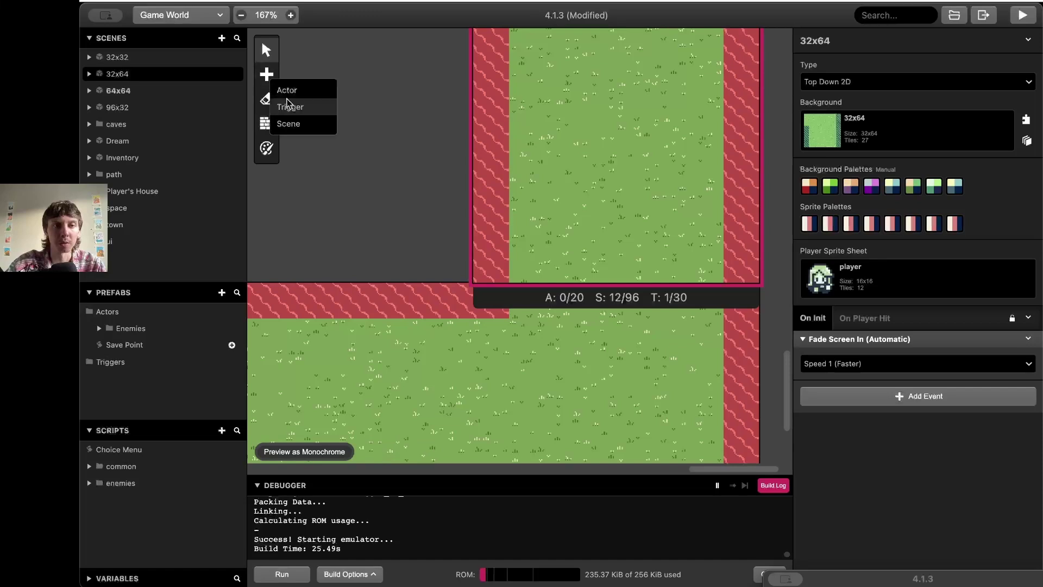
click(300, 109)
drag(511, 279, 739, 258)
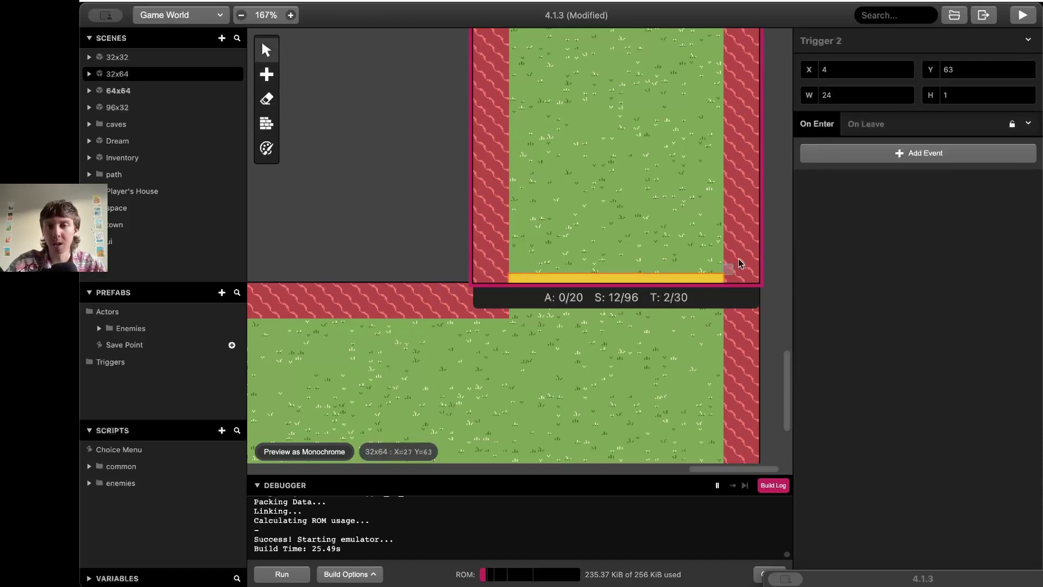
- Add a Store Player Position event saving X to PLX and Y to PLY
click(874, 152)
text(store)
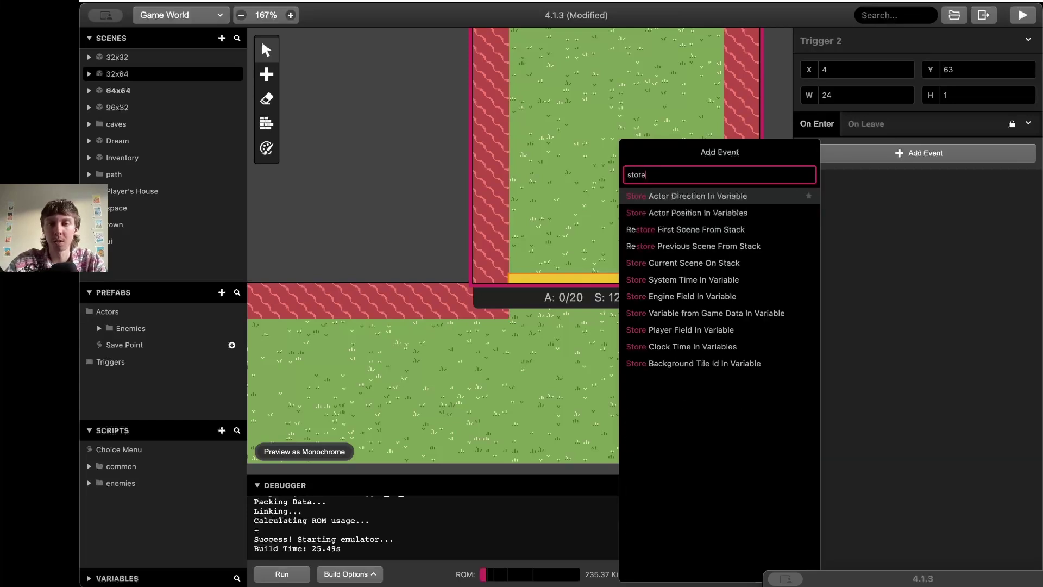
key(Down)
key(Return)
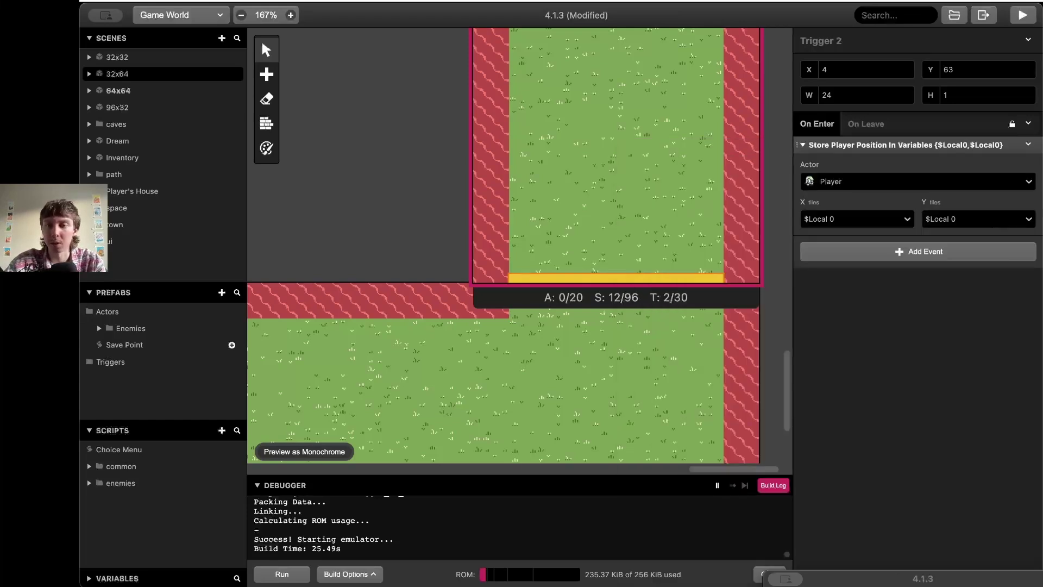
click(845, 220)
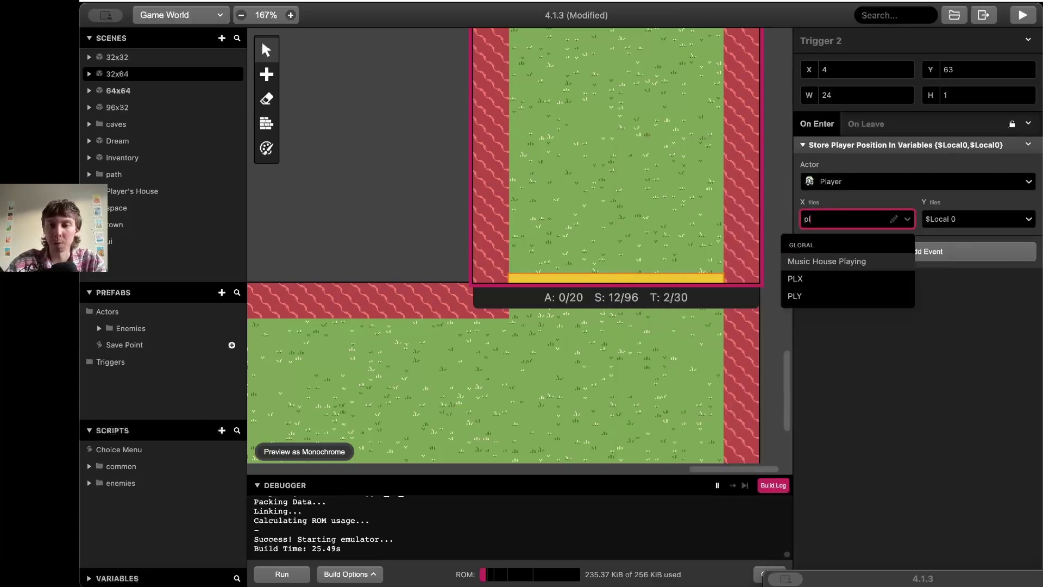
click(846, 276)
click(952, 220)
text(pl)
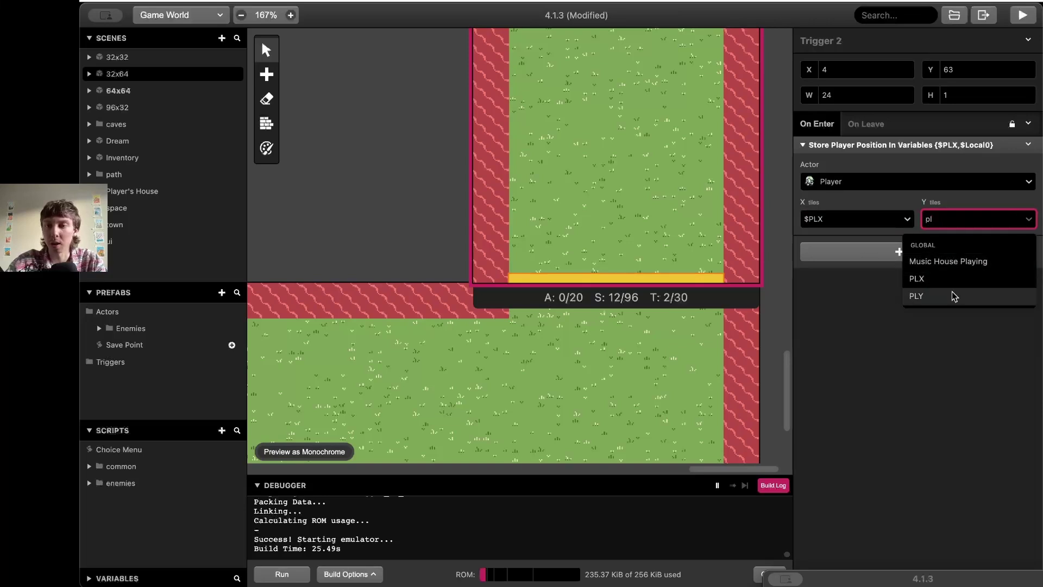
click(951, 291)
- Add a Change Scene event to the trigger, targeting 96x32
click(910, 256)
text(cha)
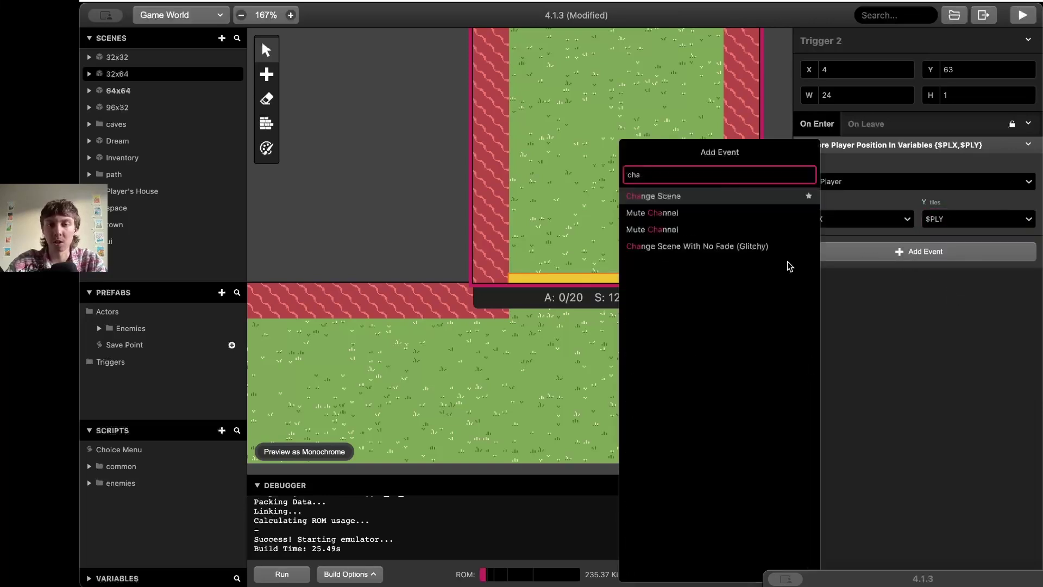
click(702, 195)
scroll(619, 364, right, 5)
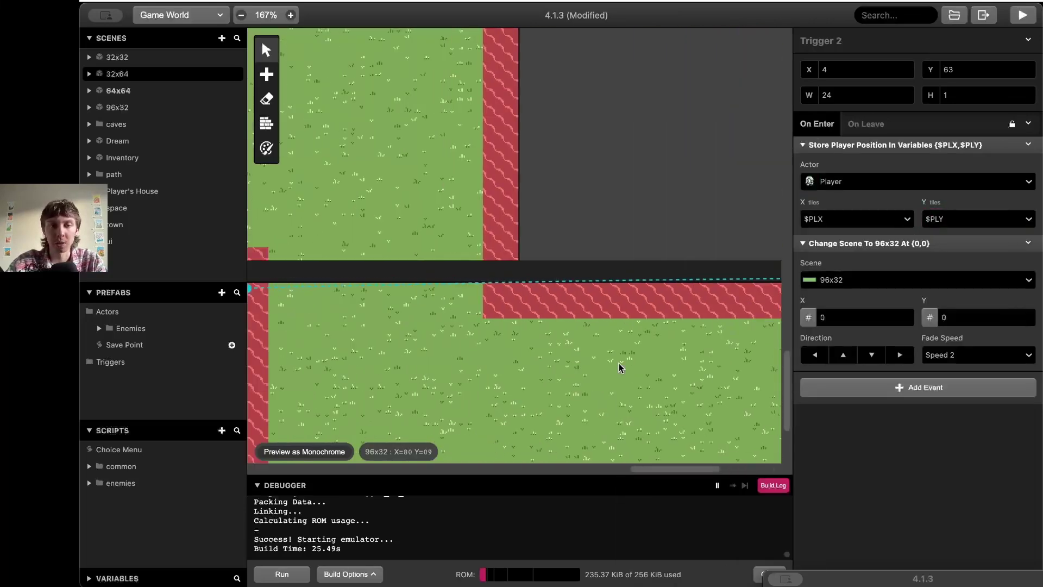
scroll(618, 363, right, 5)
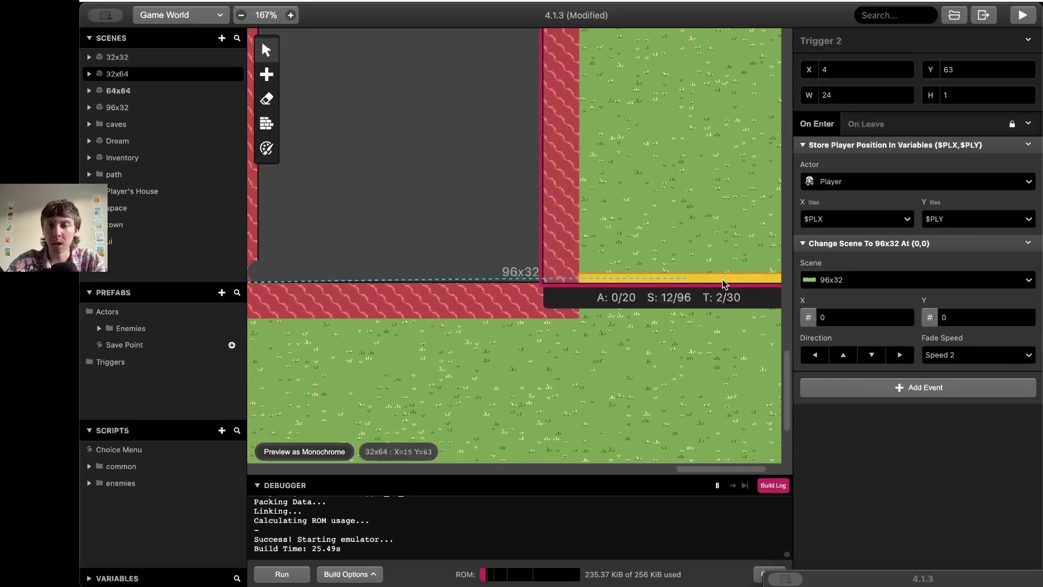
scroll(699, 346, left, 10)
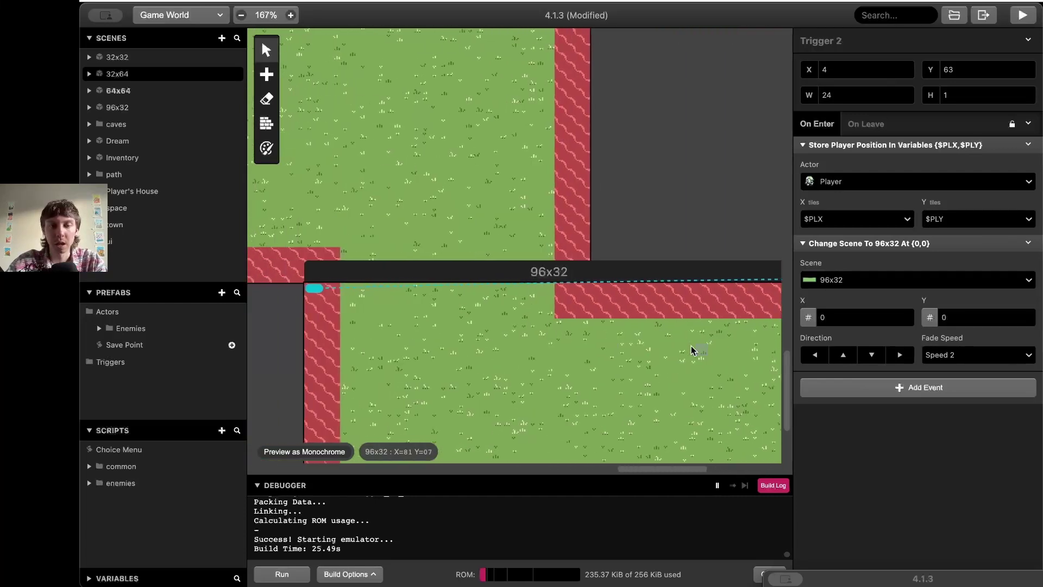
scroll(460, 292, right, 3)
scroll(459, 292, right, 10)
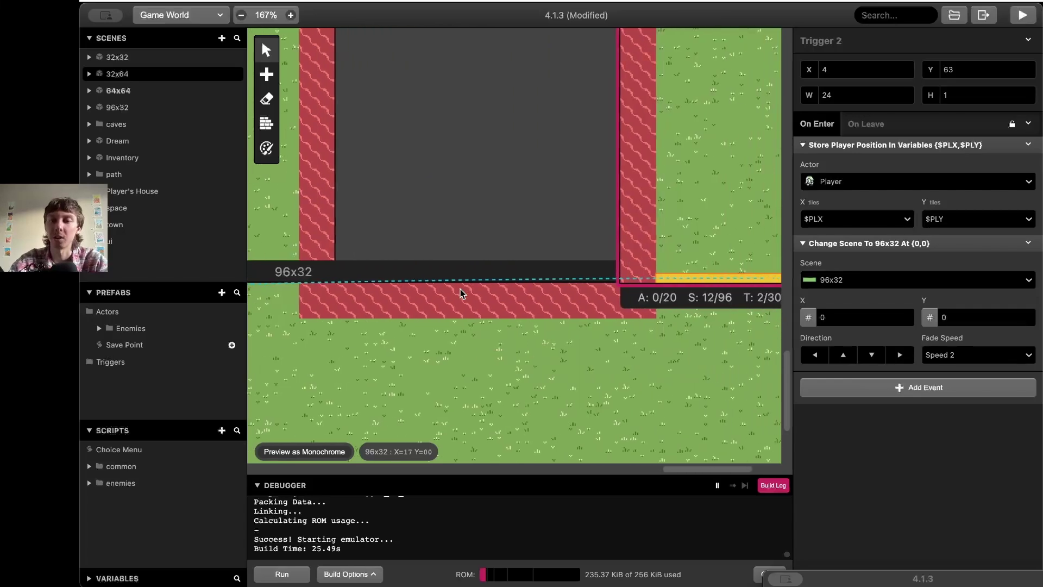
scroll(497, 303, left, 3)
scroll(504, 305, right, 3)
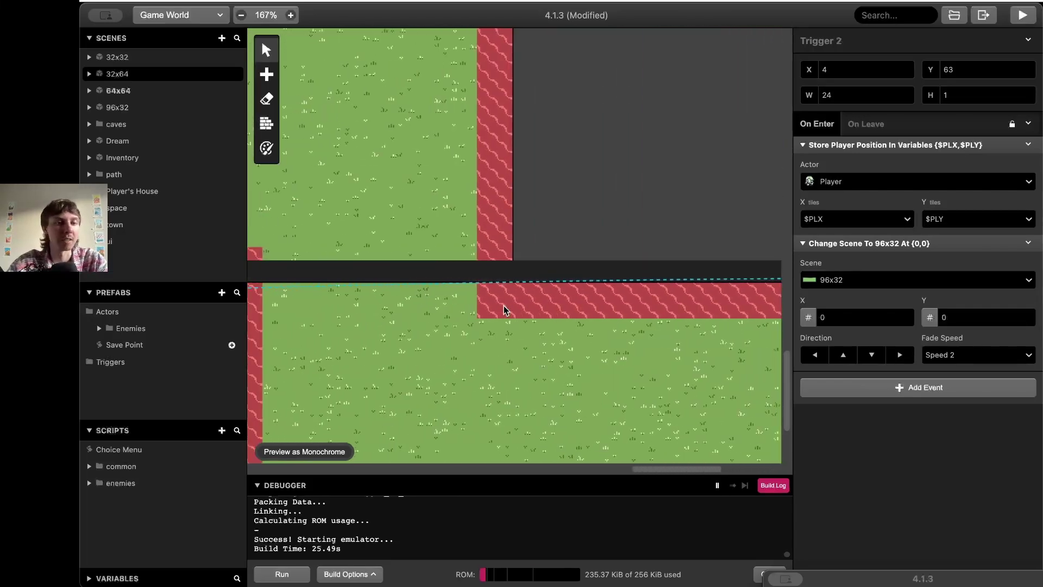
scroll(504, 306, left, 3)
scroll(508, 305, right, 3)
scroll(511, 307, right, 1)
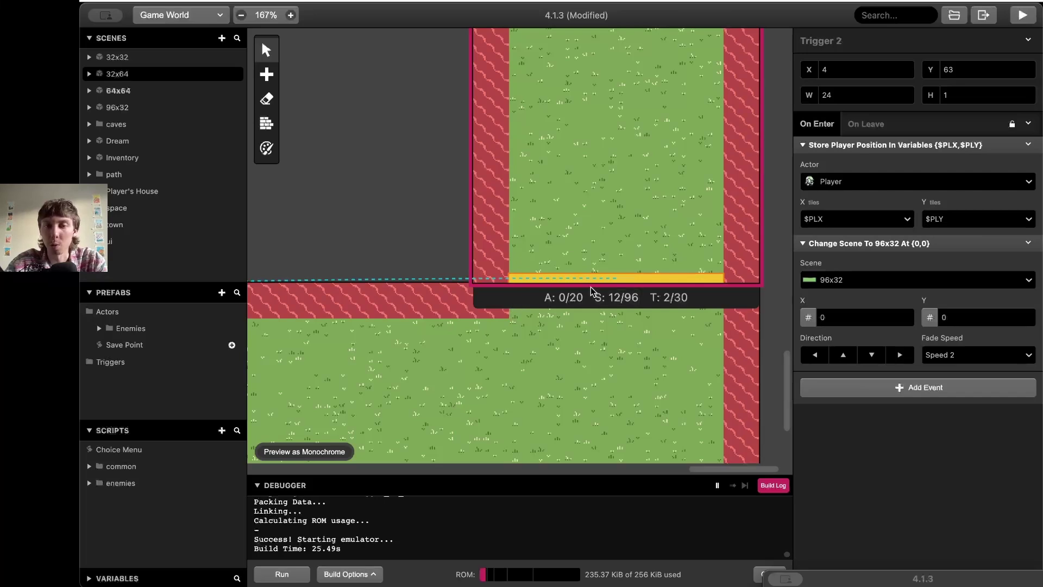
- Drag the trigger's arrival point into the 96x32 scene, settling at (79,2)
click(598, 325)
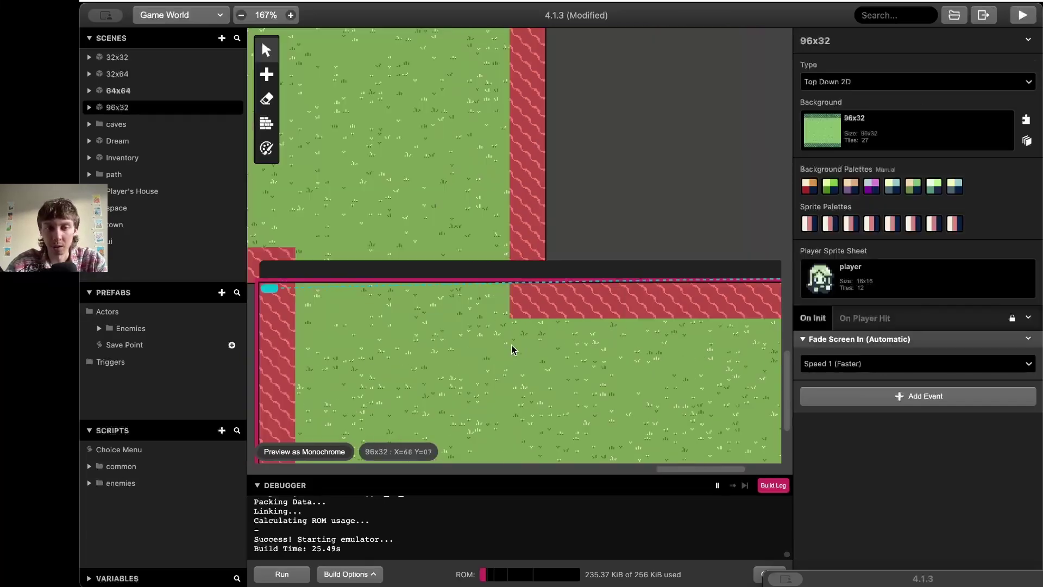
click(432, 291)
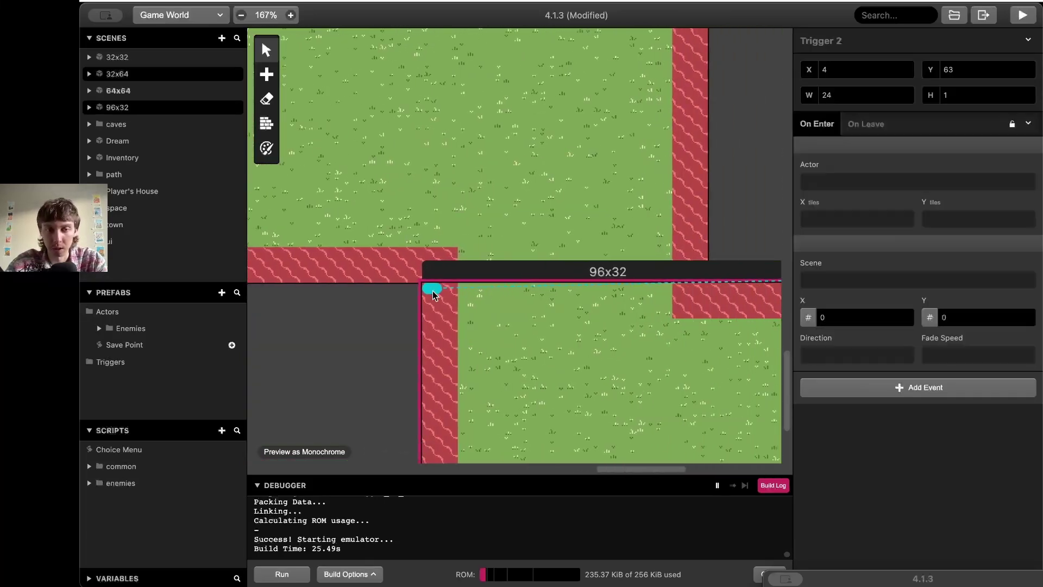
mouse_move(432, 291)
mouse_down()
mouse_move(536, 292)
mouse_move(744, 340)
mouse_up()
scroll(744, 340, right, 5)
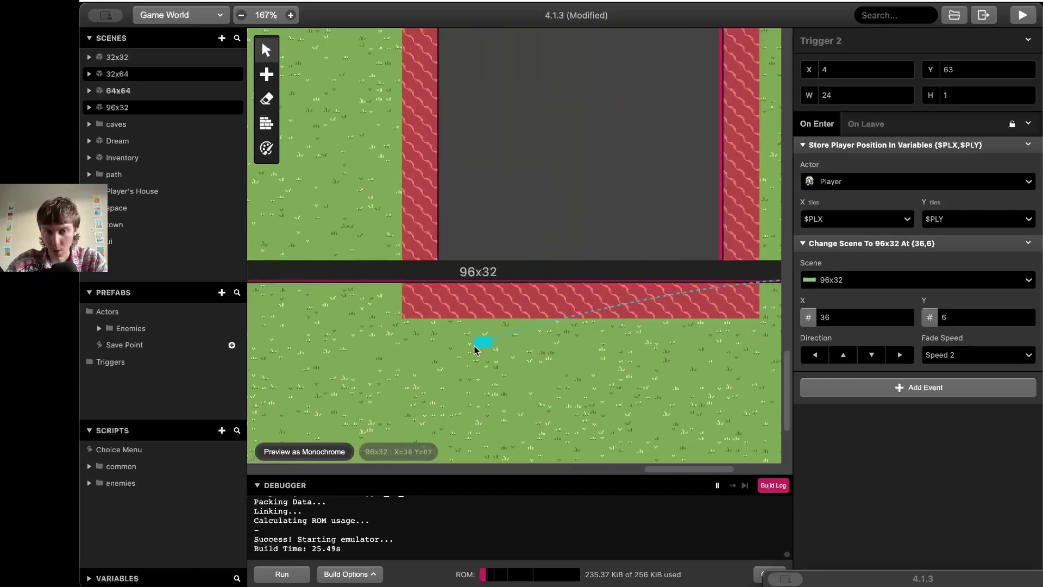
drag(488, 343, 554, 342)
click(712, 340)
scroll(712, 339, right, 2)
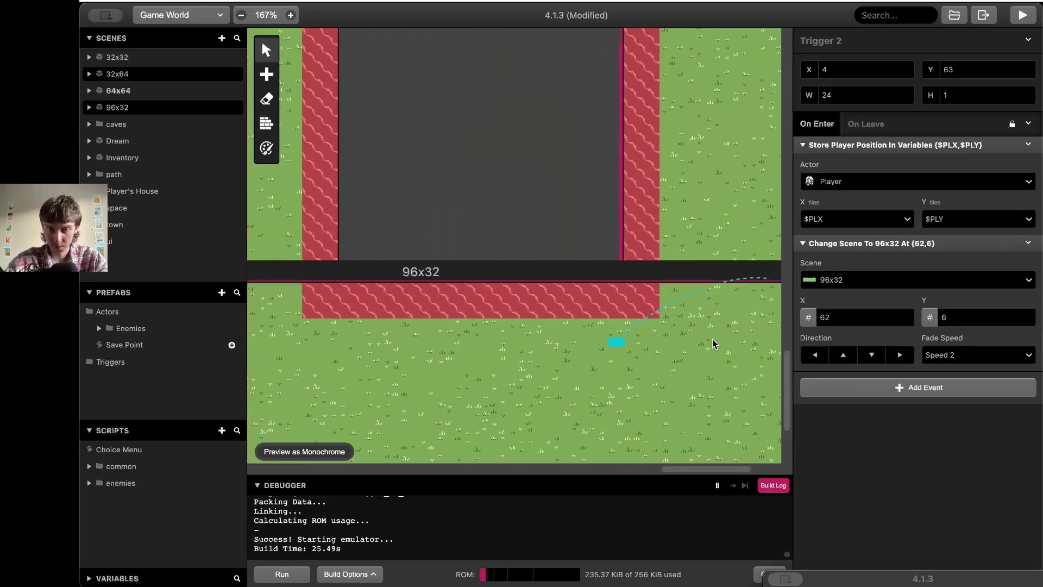
drag(627, 343, 707, 337)
scroll(674, 336, right, 3)
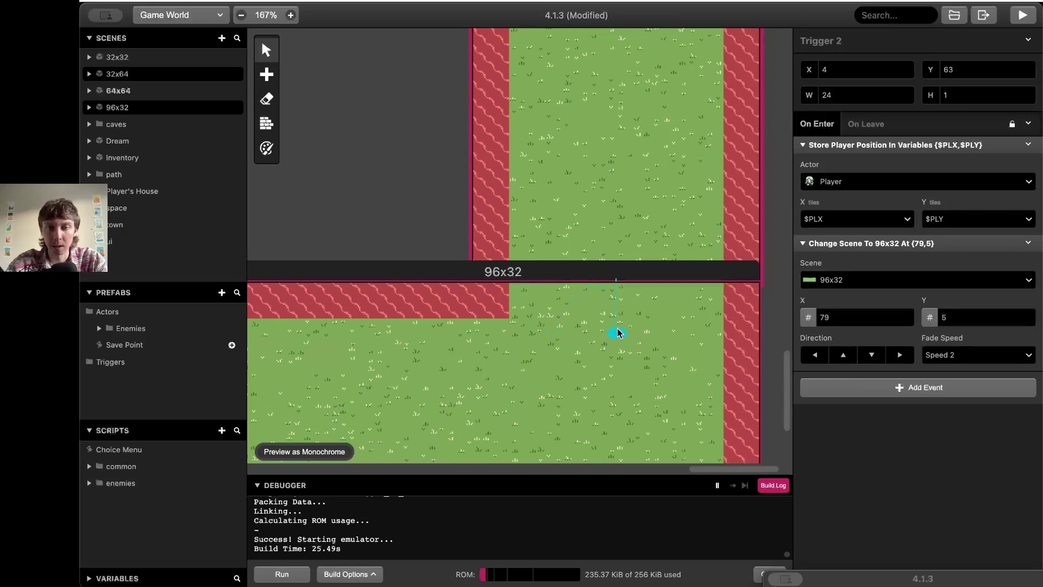
- Compare the 32x64 and 96x32 scenes, then revisit the bottom trigger's X value type
click(624, 237)
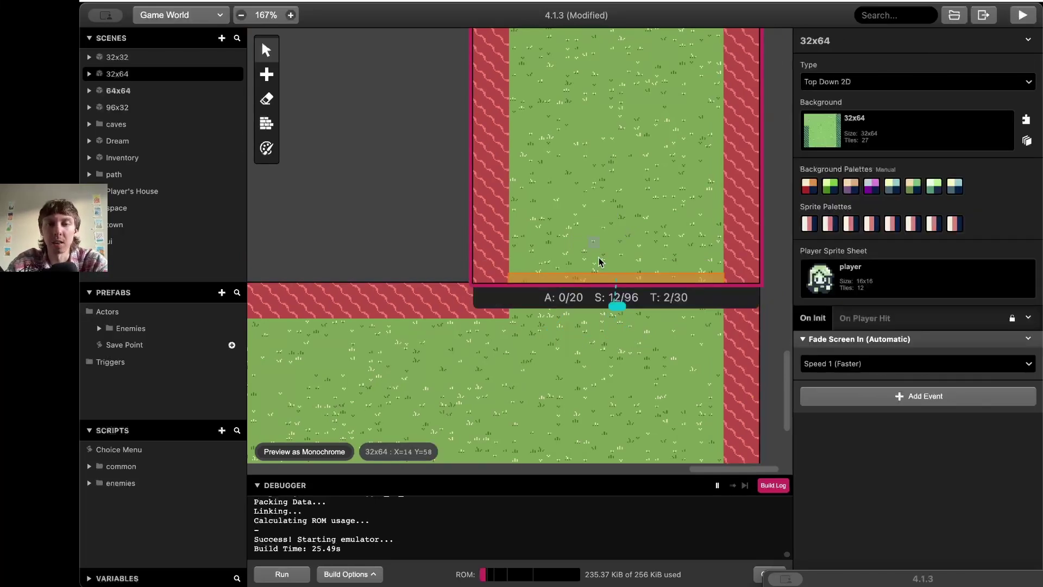
ctrl+scroll(615, 256, up, 5)
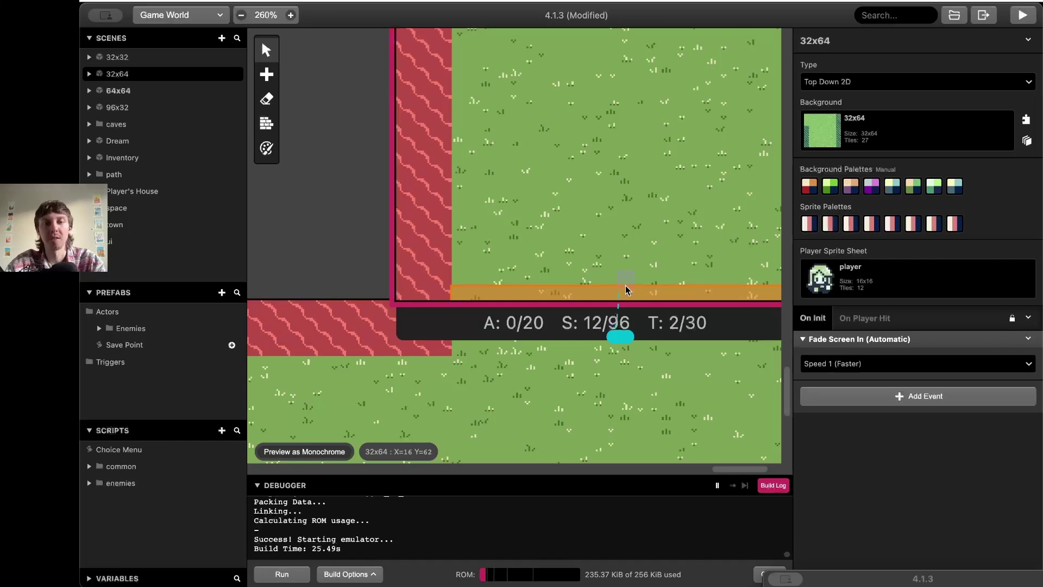
scroll(626, 288, down, 2)
click(626, 311)
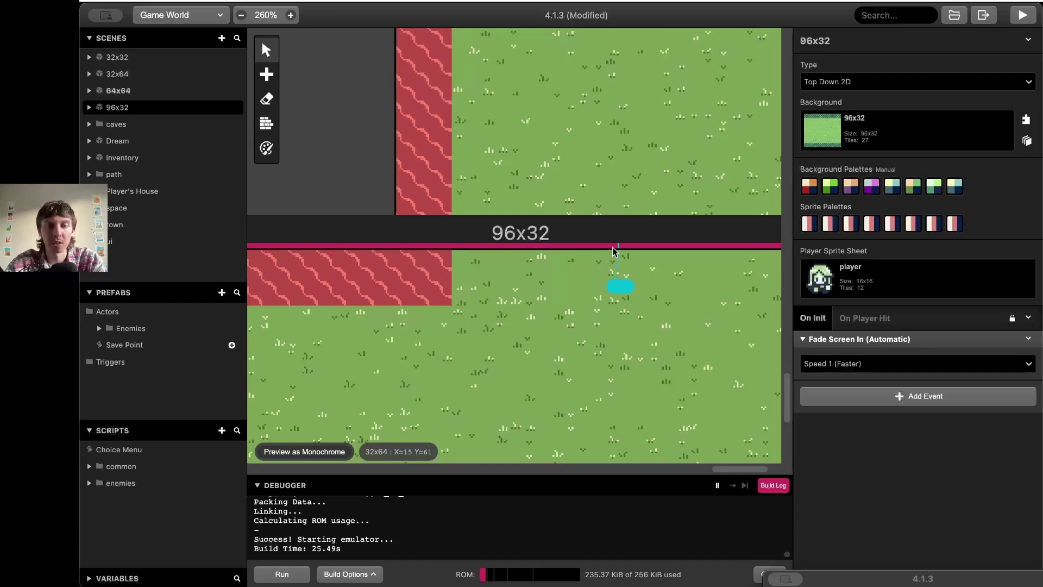
click(611, 189)
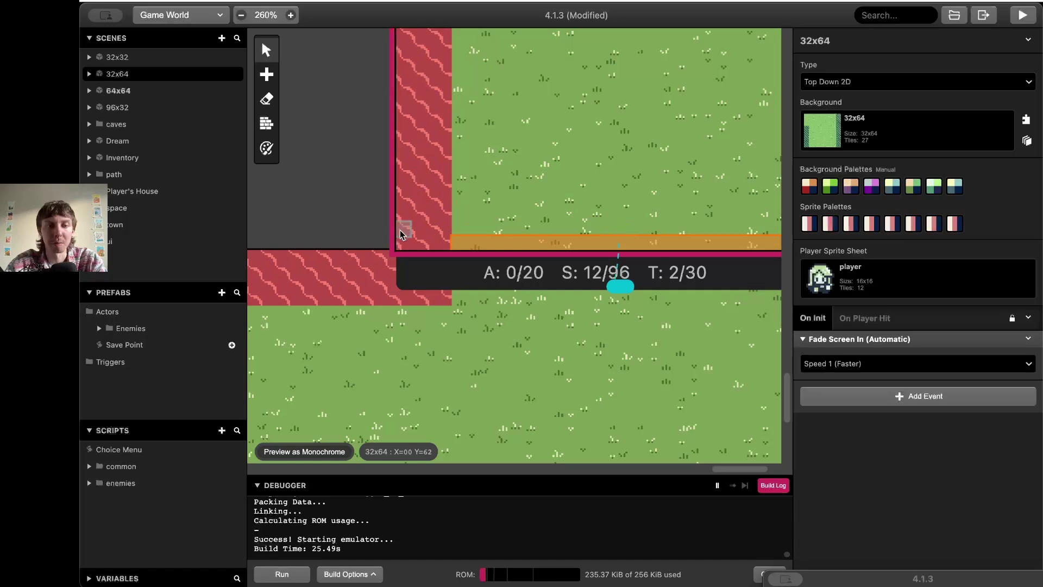
click(401, 287)
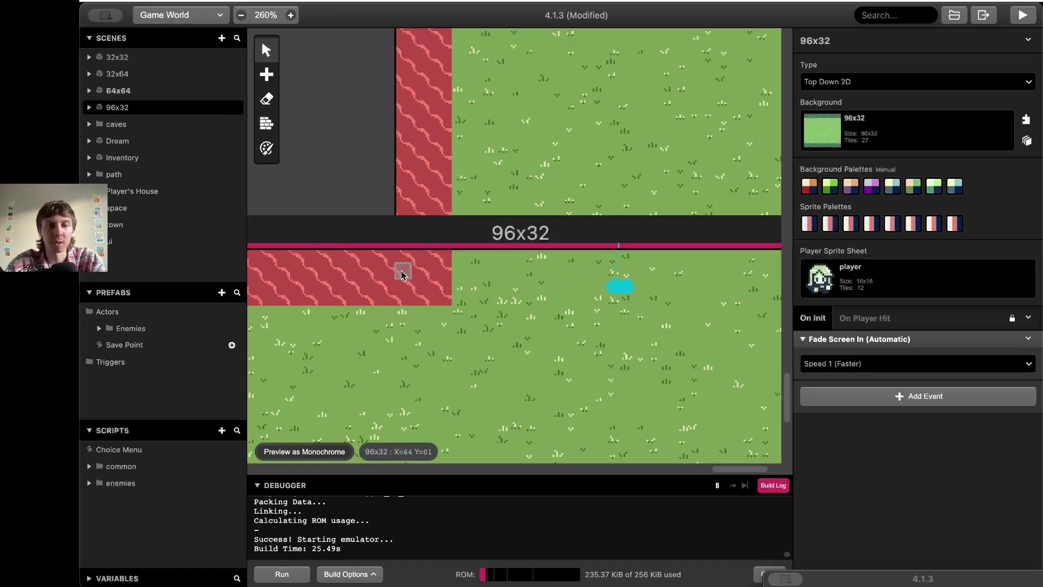
click(403, 210)
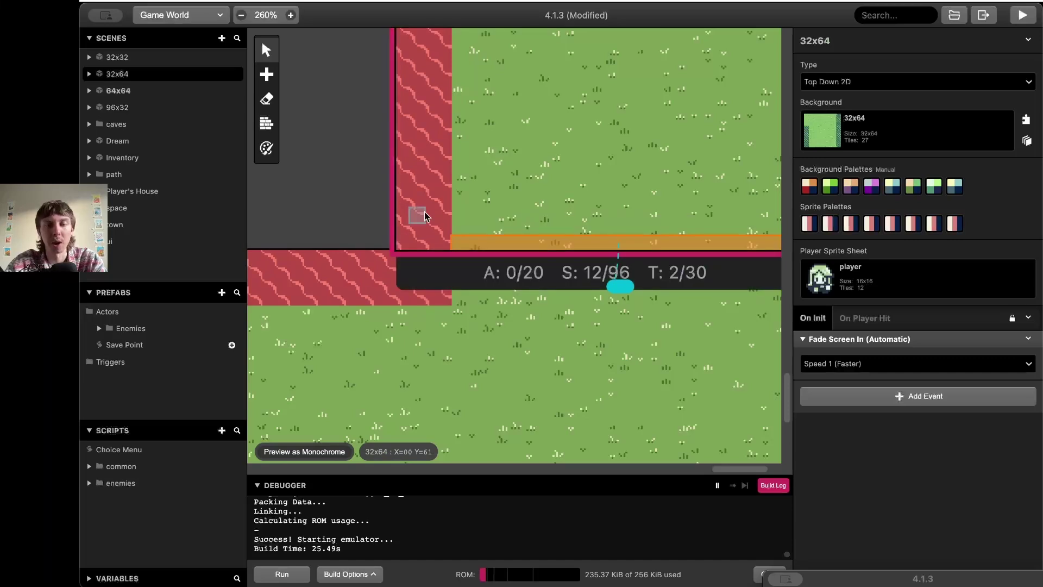
click(618, 240)
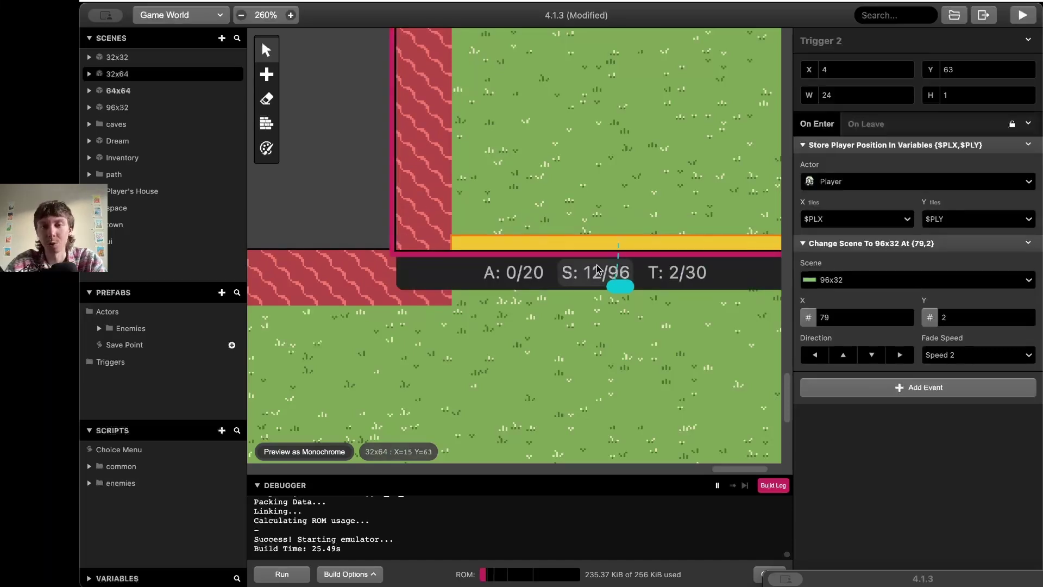
click(809, 318)
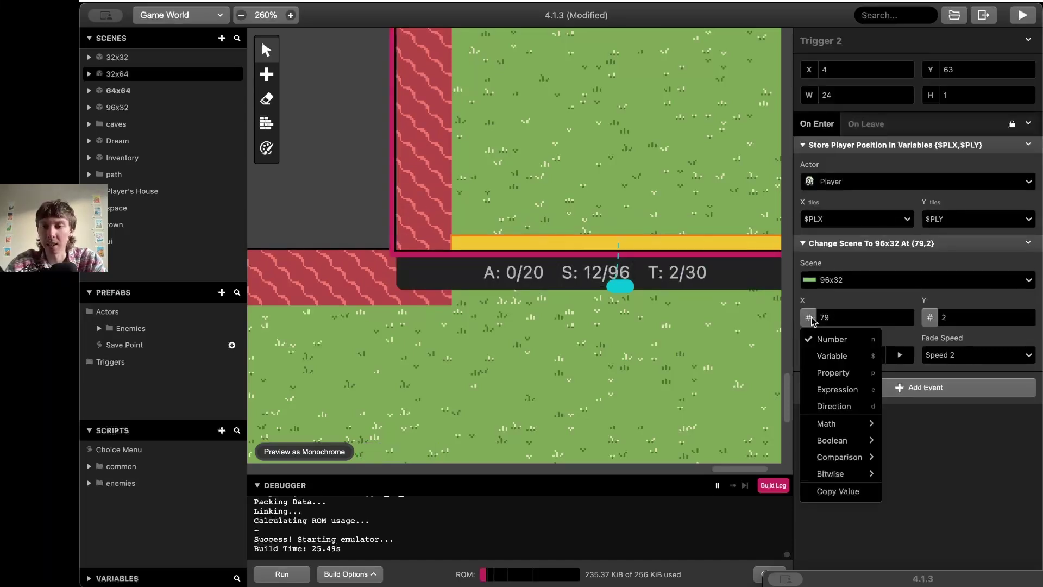
click(666, 344)
ctrl+scroll(666, 344, down, 3)
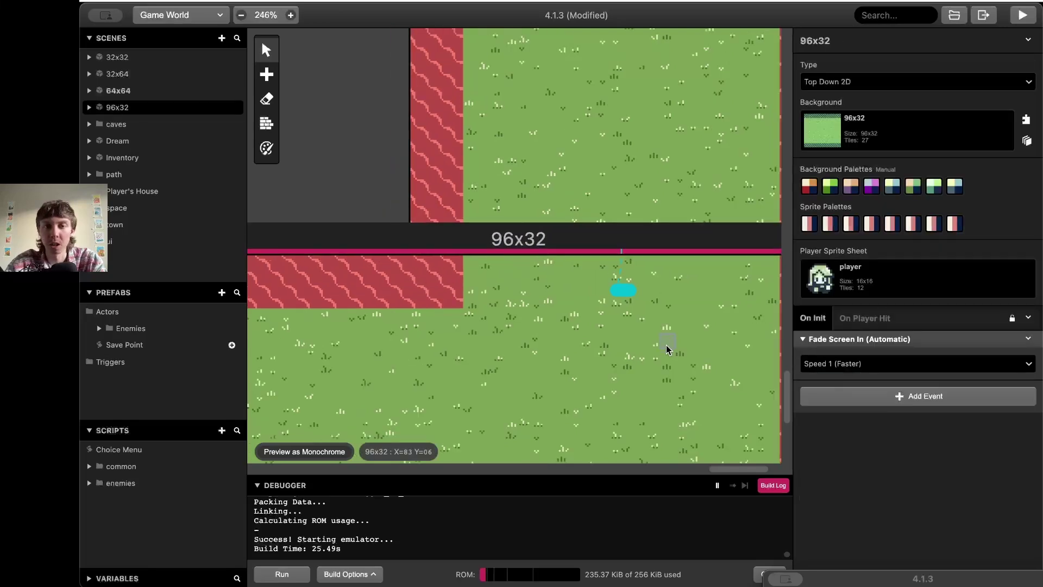
scroll(666, 344, up, 8)
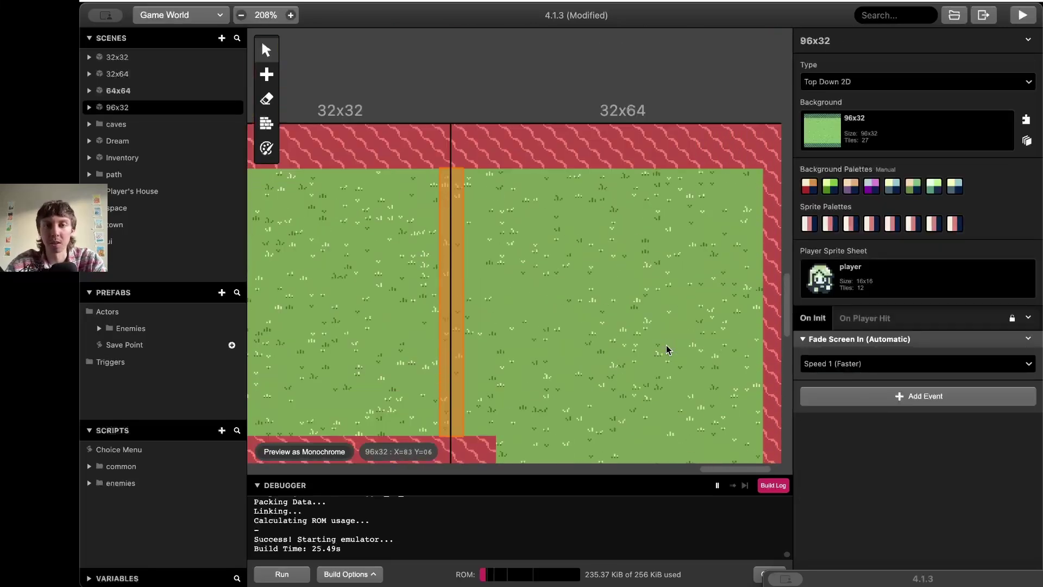
scroll(605, 294, down, 6)
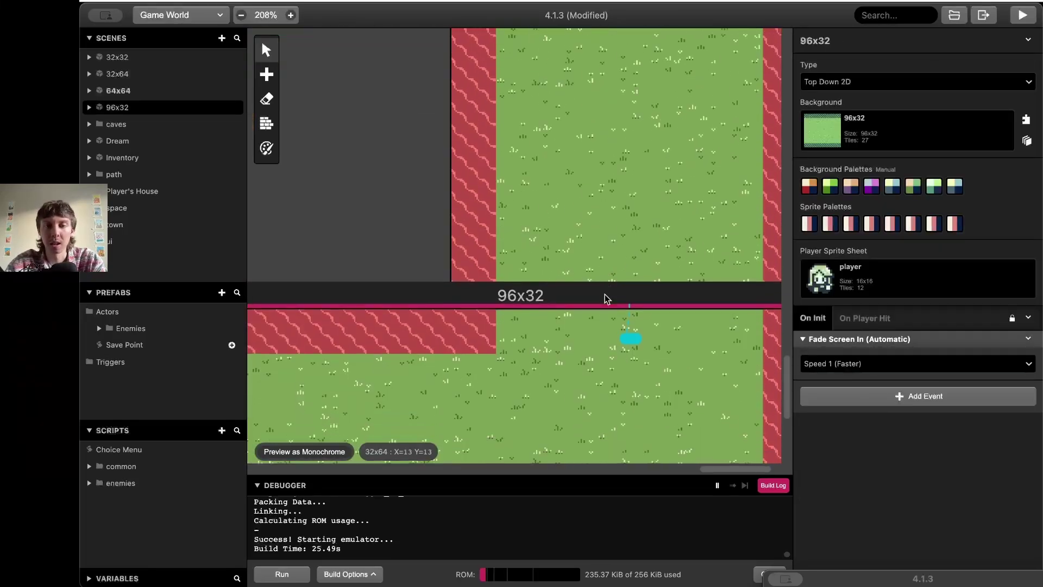
ctrl+scroll(605, 294, down, 2)
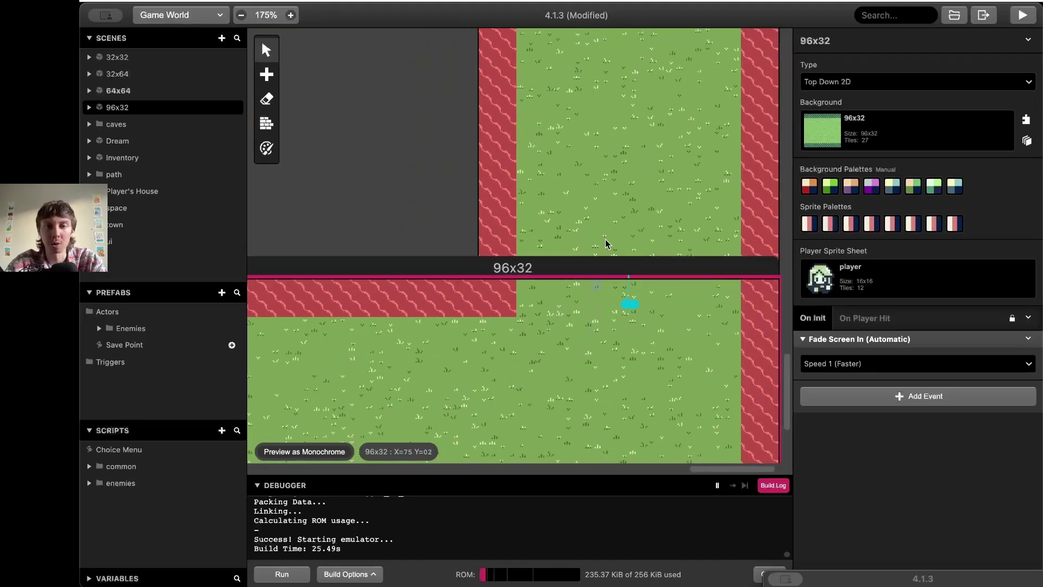
click(606, 239)
ctrl+scroll(617, 221, down, 1)
click(572, 340)
ctrl+scroll(571, 341, down, 4)
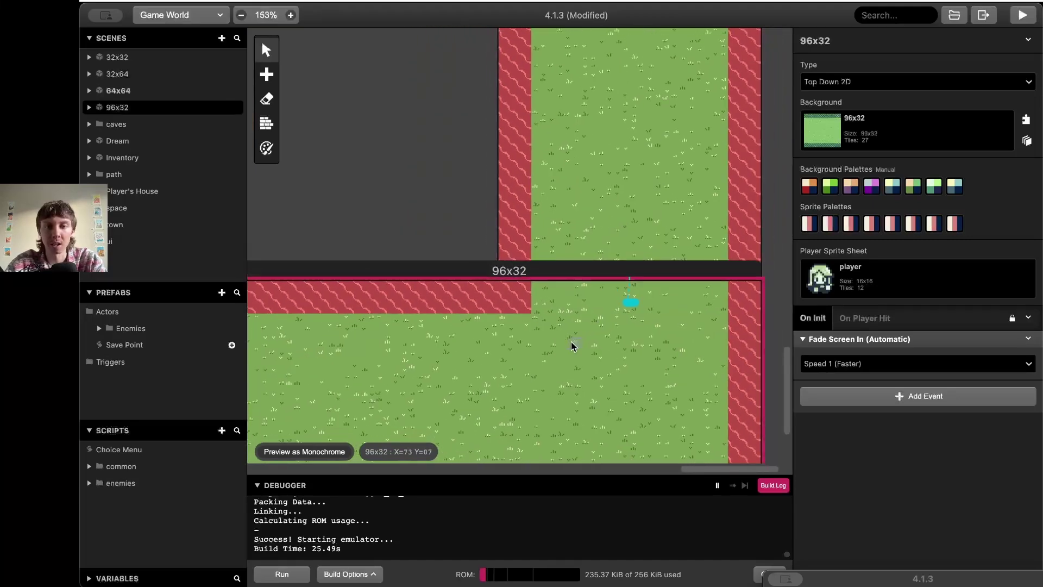
scroll(572, 342, down, 1)
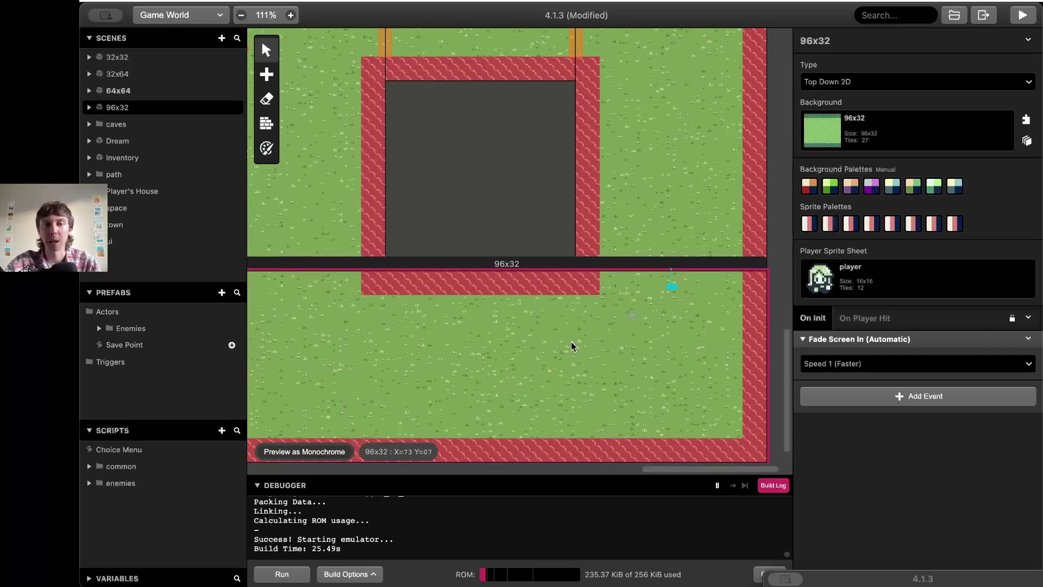
scroll(555, 334, left, 3)
click(701, 220)
scroll(702, 220, right, 2)
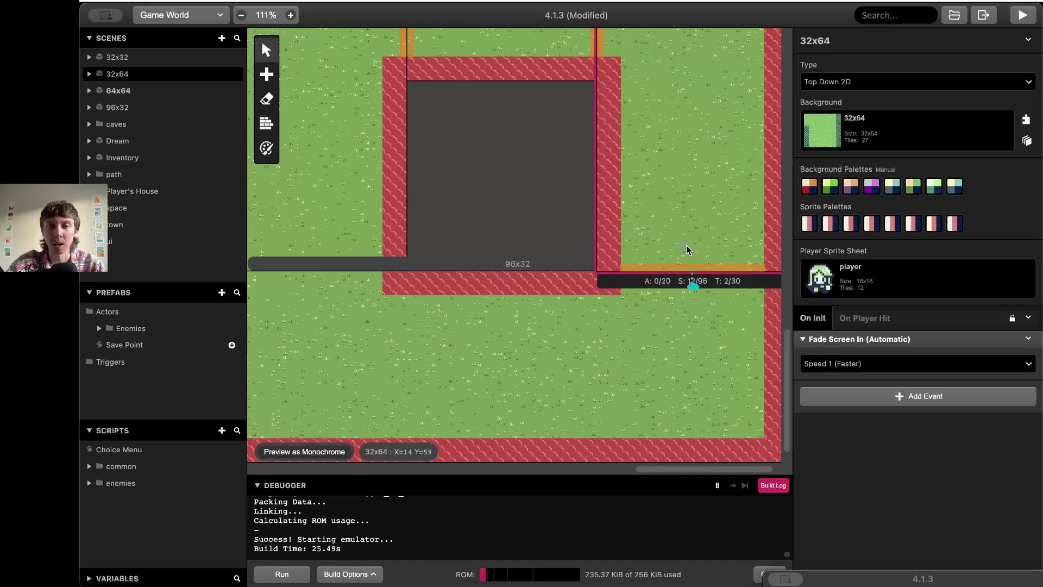
scroll(687, 246, left, 5)
click(441, 287)
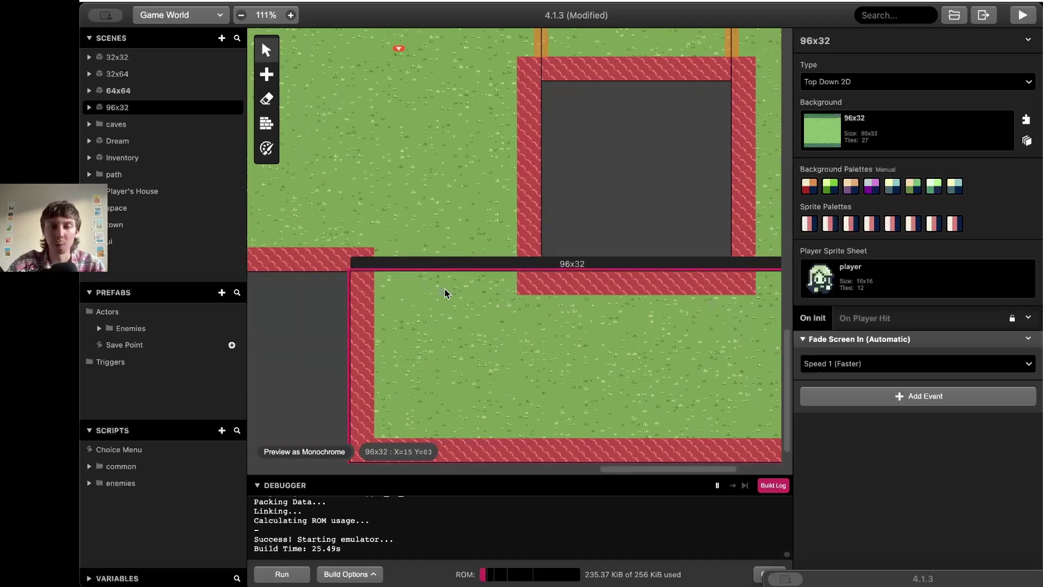
scroll(449, 284, right, 2)
scroll(451, 287, left, 3)
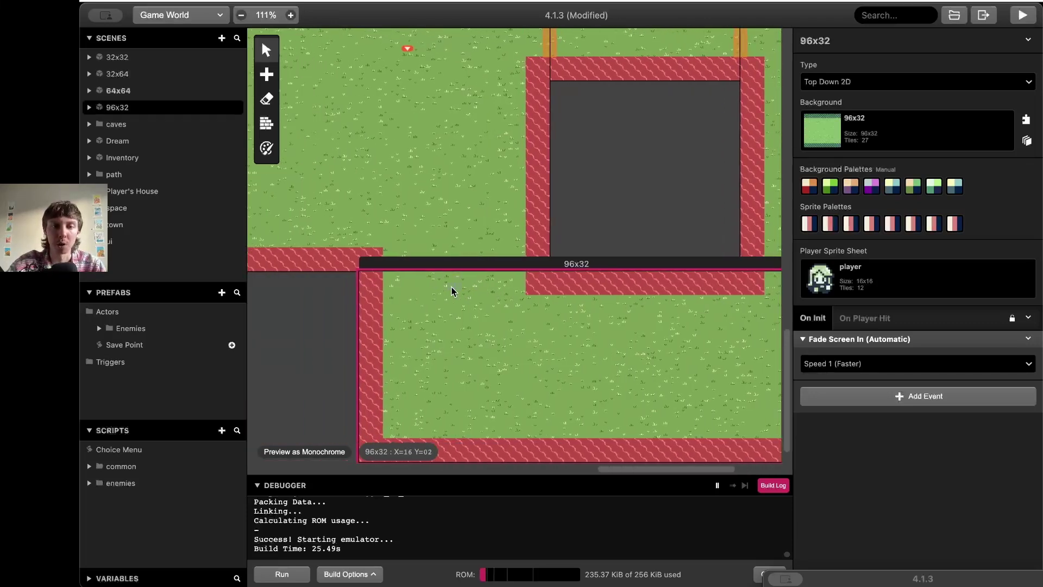
scroll(451, 287, right, 8)
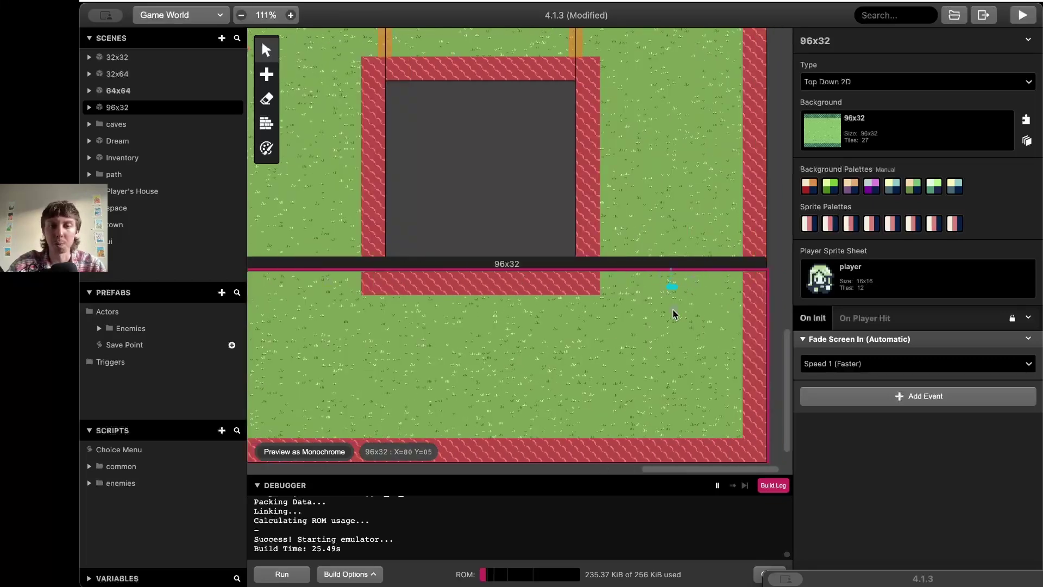
ctrl+scroll(672, 308, up, 5)
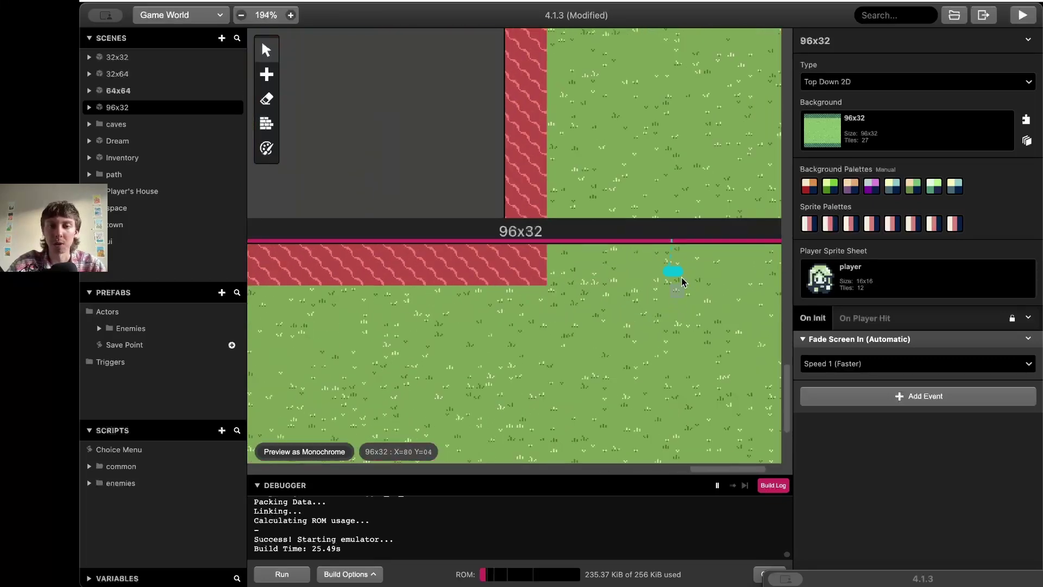
- Make Trigger 2's destination X in the 32x64 scene the expression $PLX+64
click(686, 197)
click(682, 236)
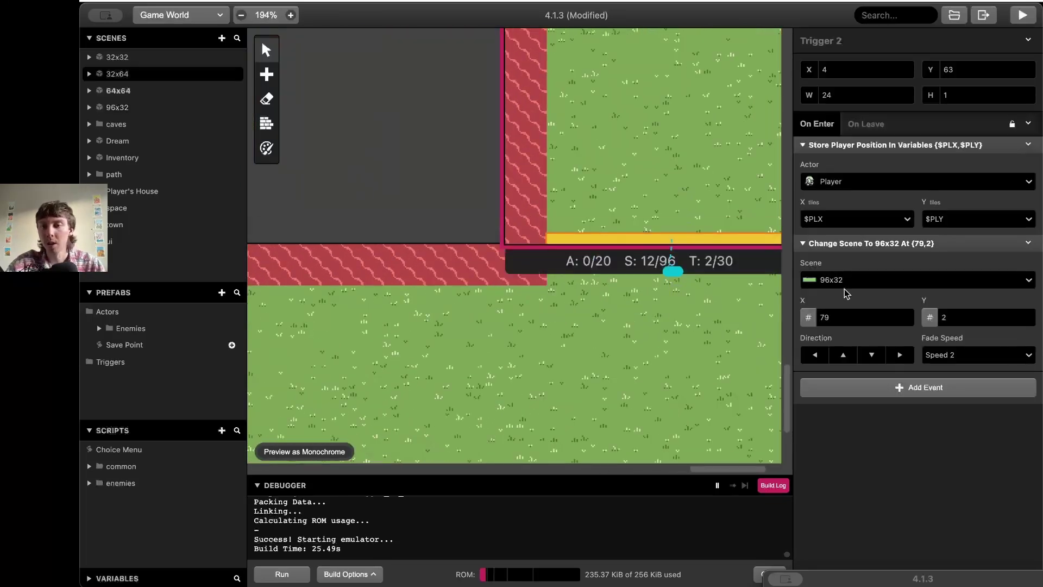
click(808, 317)
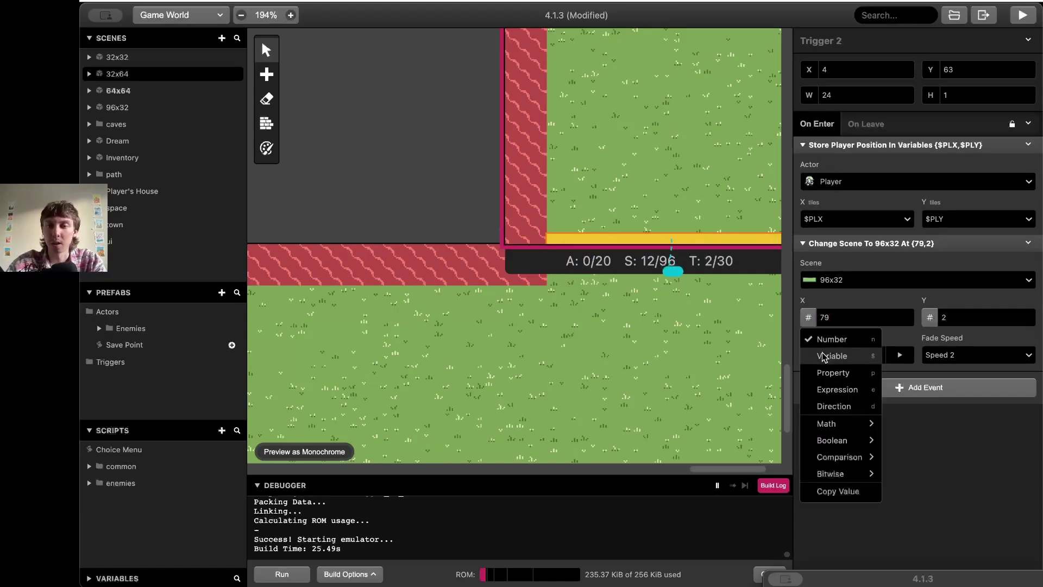
click(837, 389)
click(854, 312)
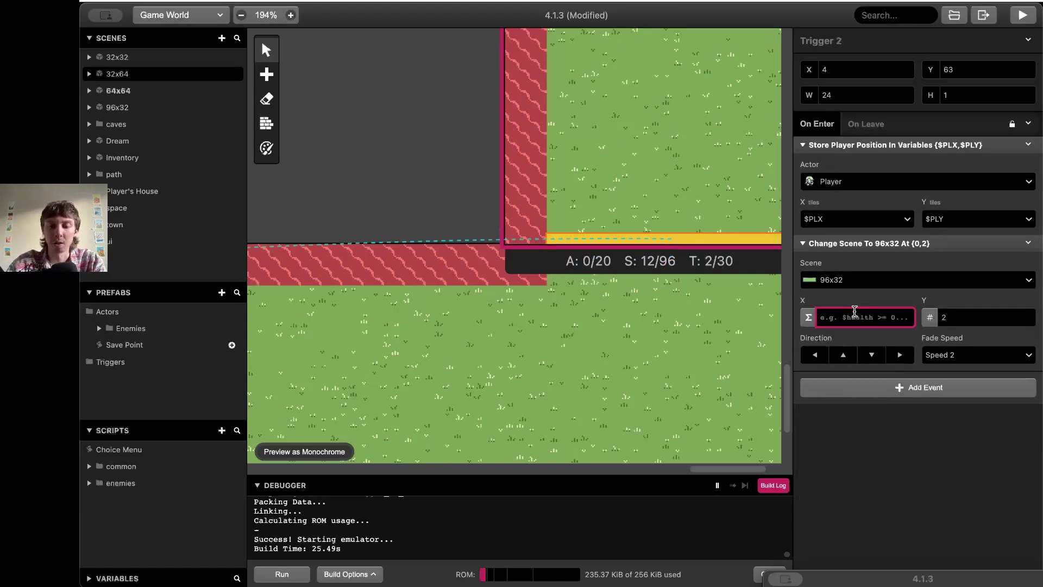
text($P)
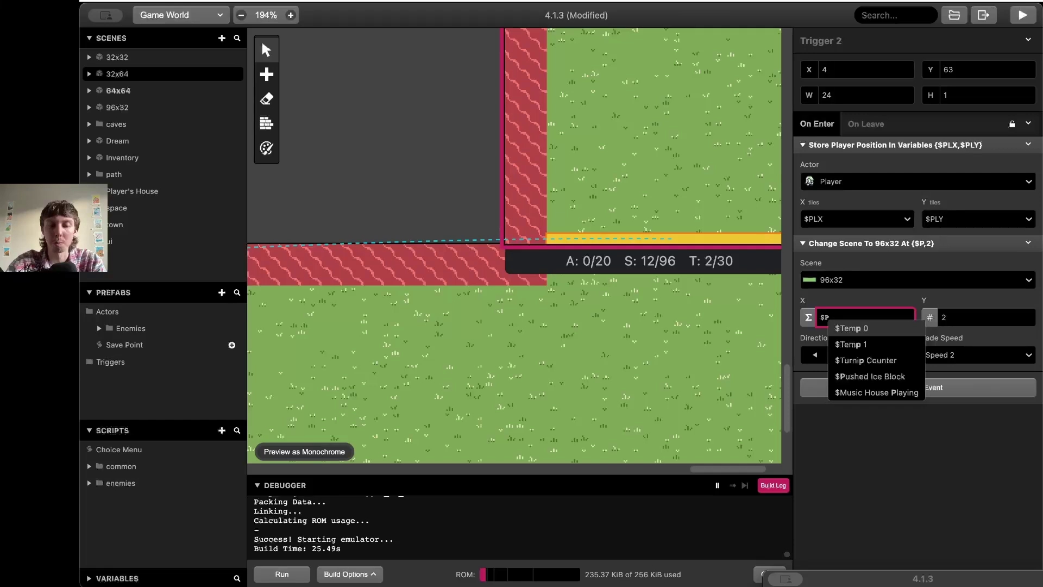
text(LX)
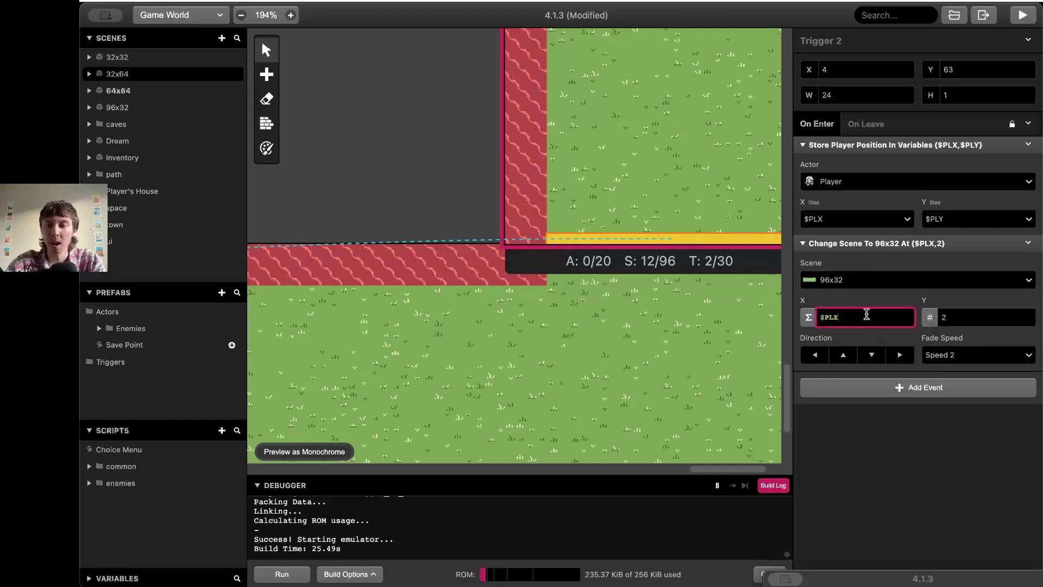
text(+64)
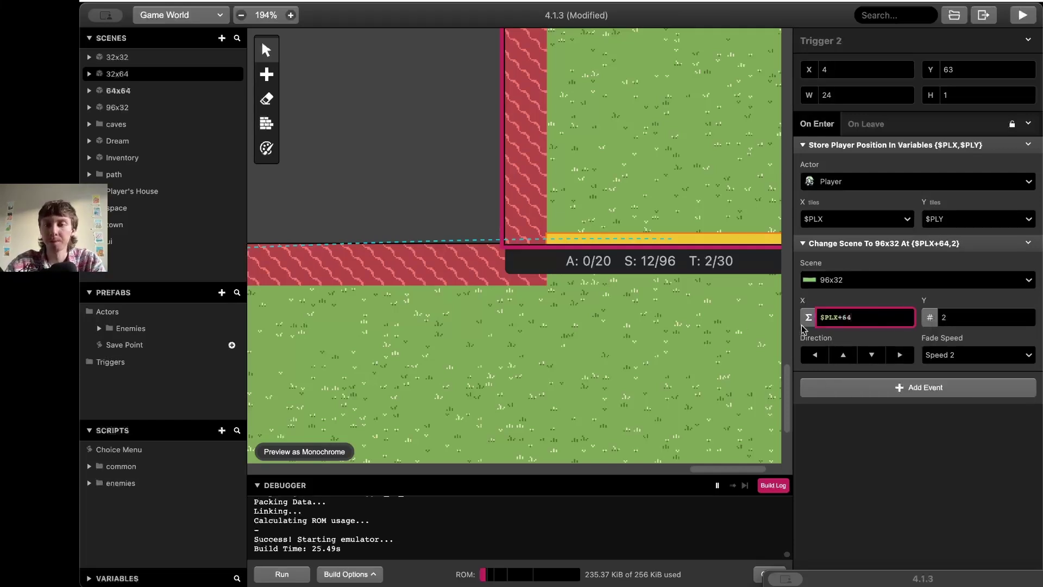
- Set Trigger 2's arrival direction to face down and reselect the trigger in 32x64
scroll(680, 328, right, 3)
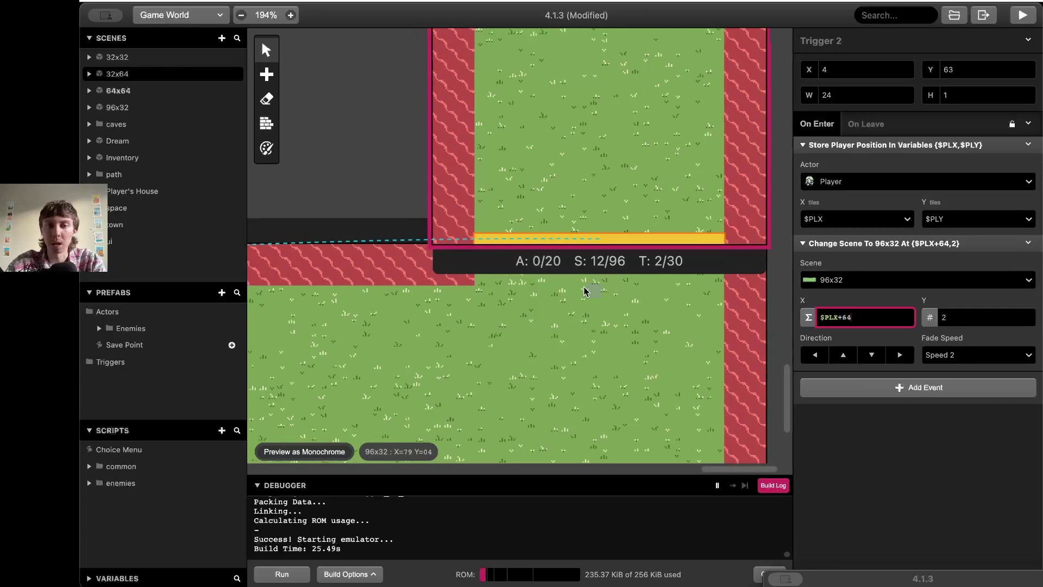
scroll(584, 290, left, 10)
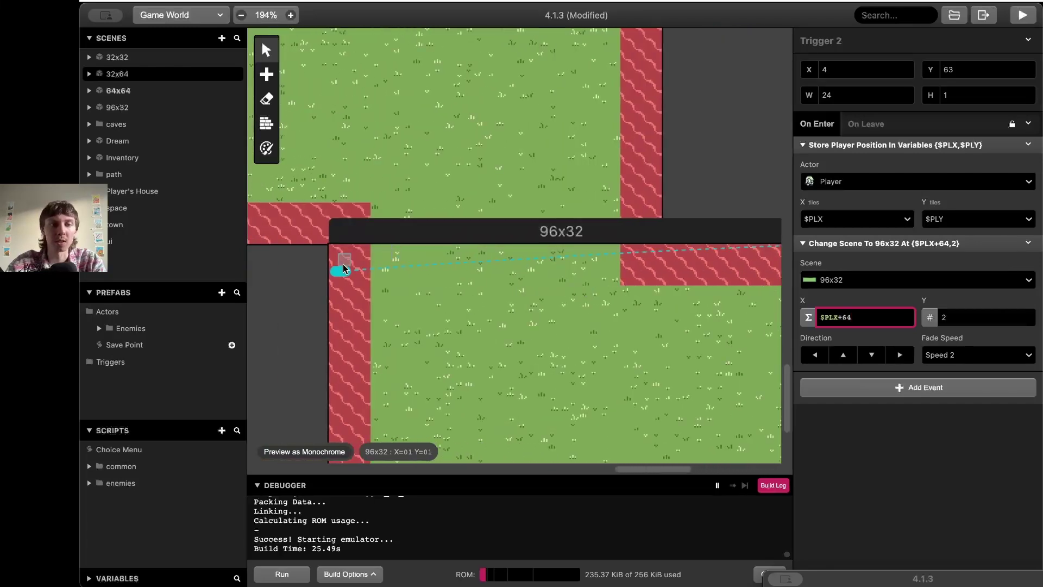
scroll(510, 278, right, 12)
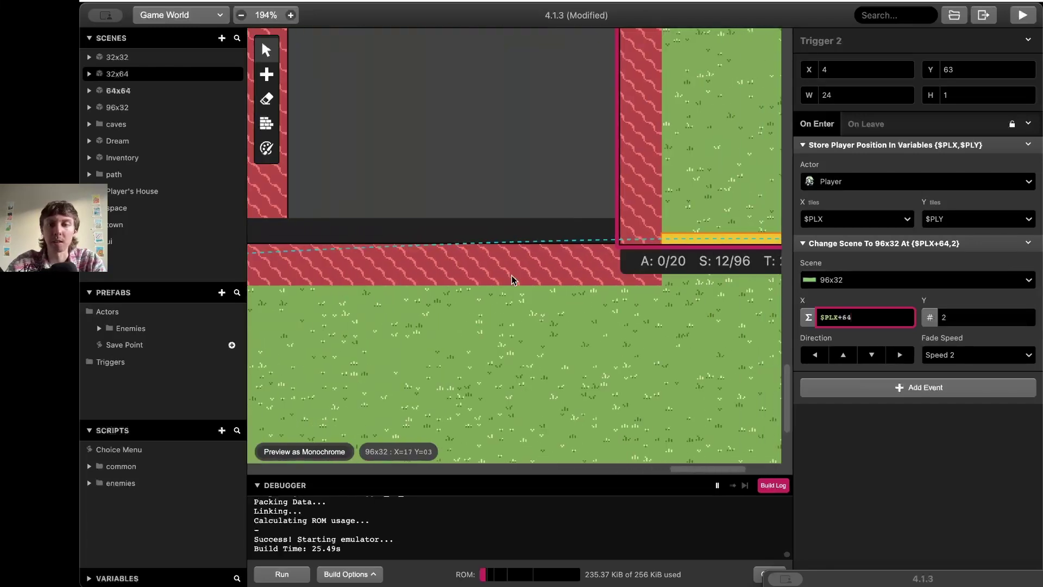
click(872, 354)
scroll(624, 358, right, 5)
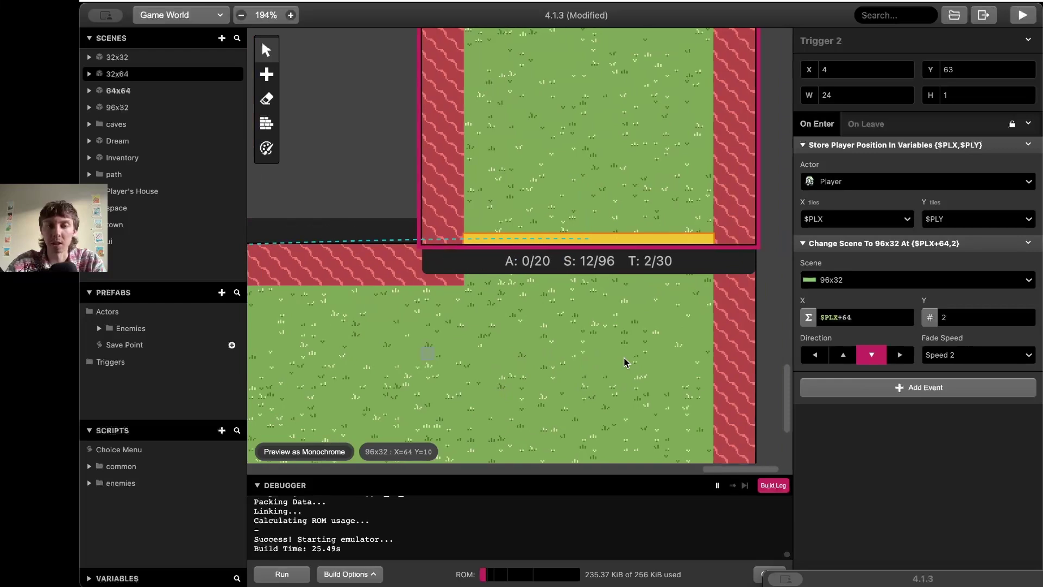
scroll(623, 358, left, 1)
click(597, 211)
click(591, 241)
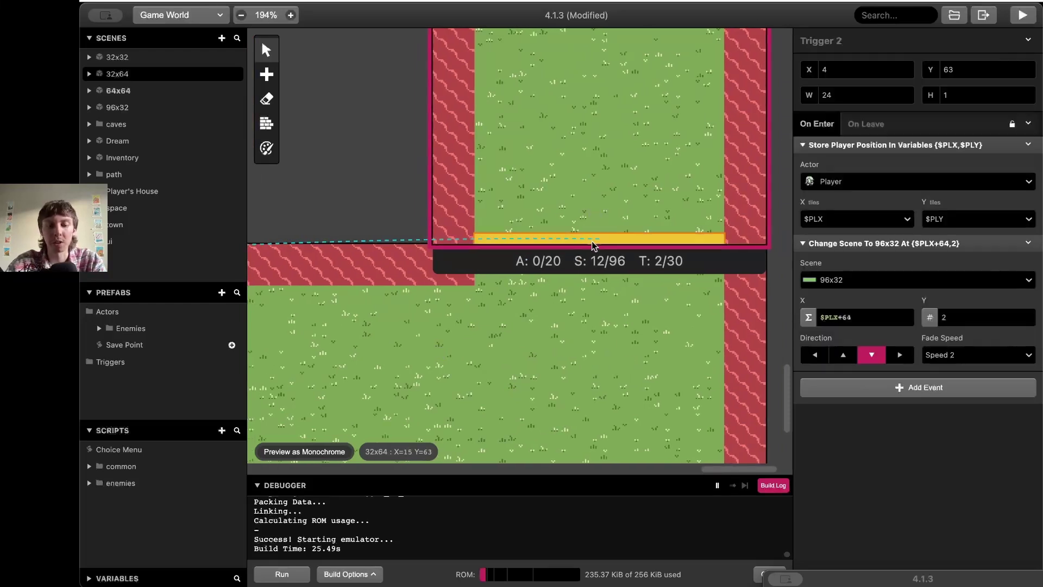
- Move Trigger 1 to the top edge of the 96x32 scene
click(540, 291)
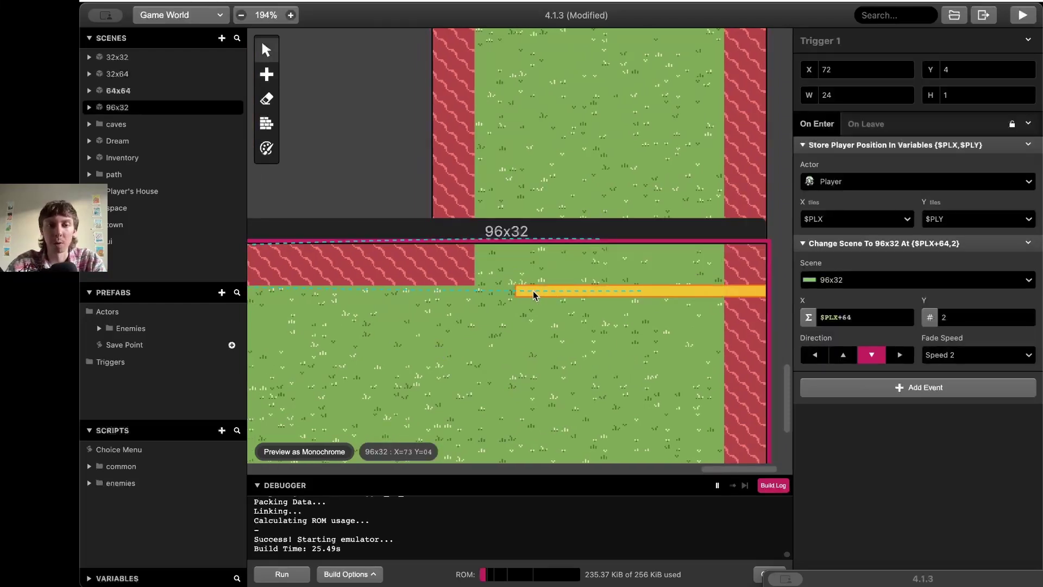
drag(533, 291, 481, 251)
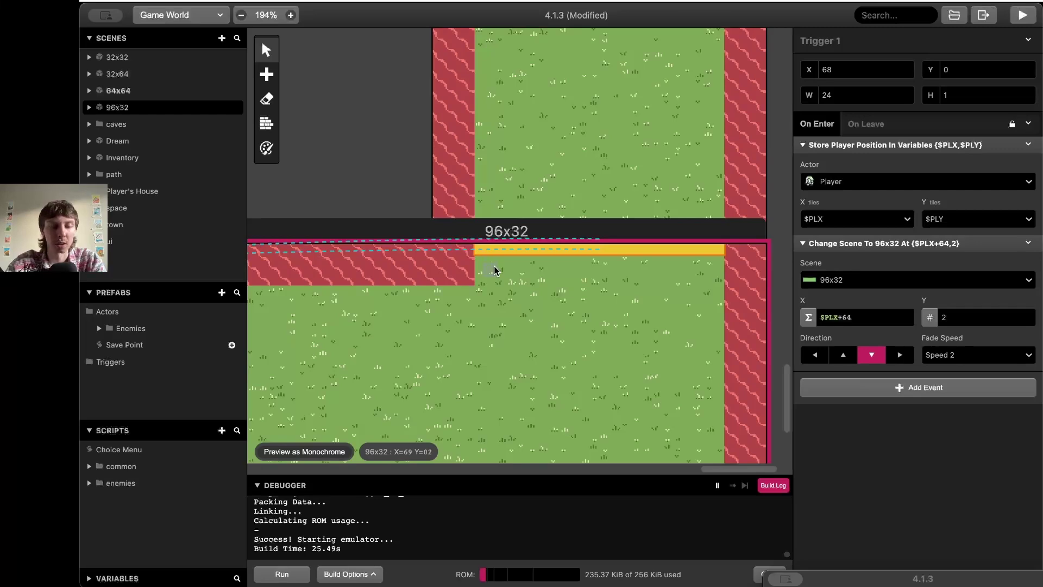
scroll(586, 323, right, 5)
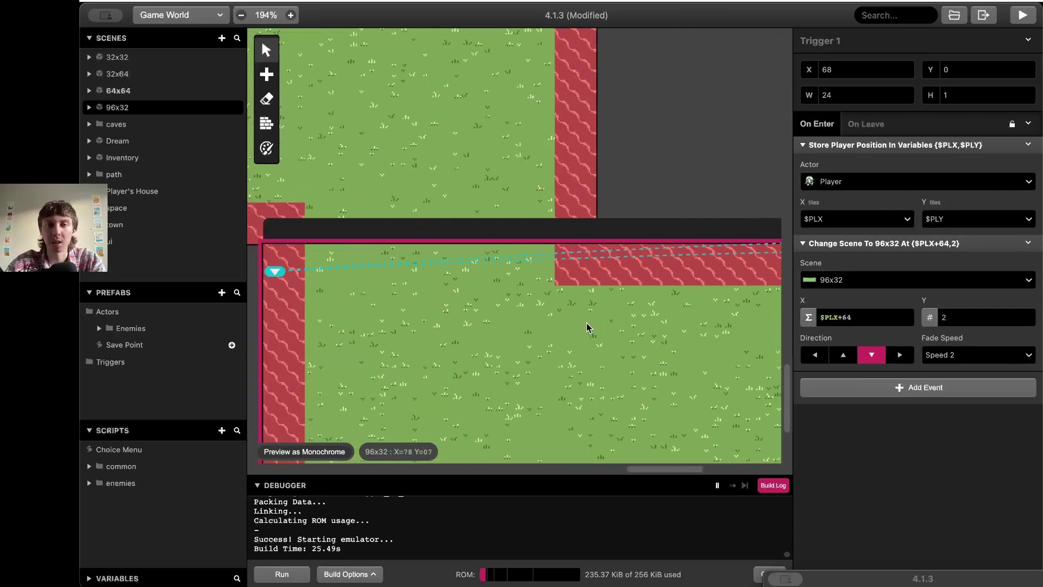
scroll(586, 322, left, 5)
- Send Trigger 1 to the 32x64 scene at Y 62, arriving facing up
click(831, 279)
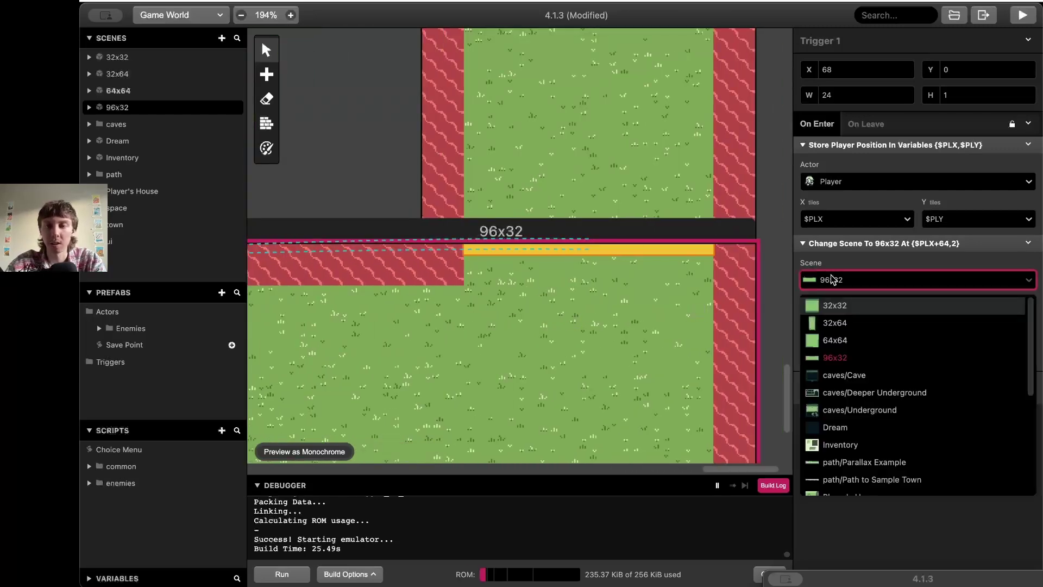
click(856, 322)
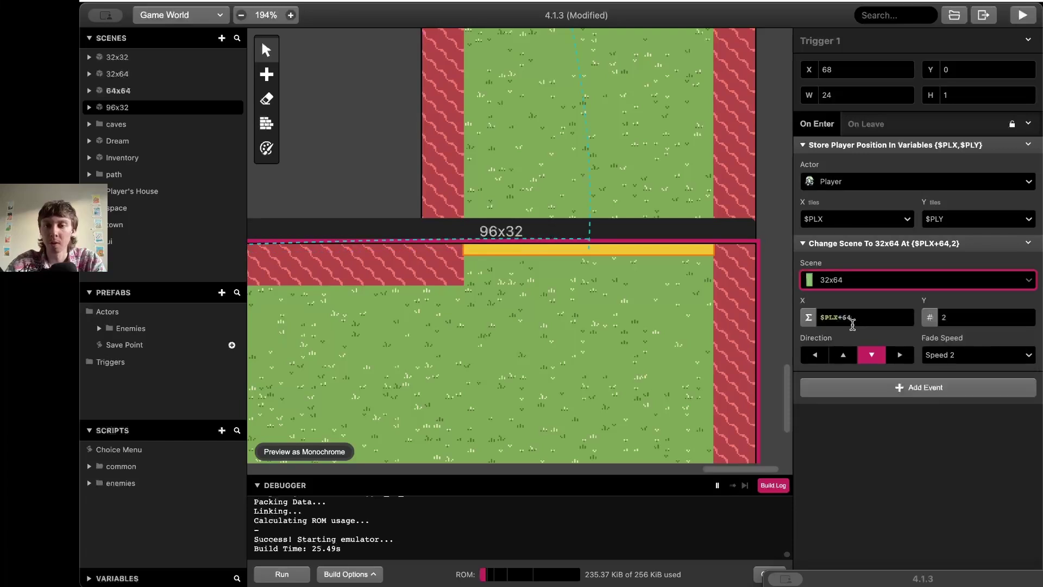
click(982, 317)
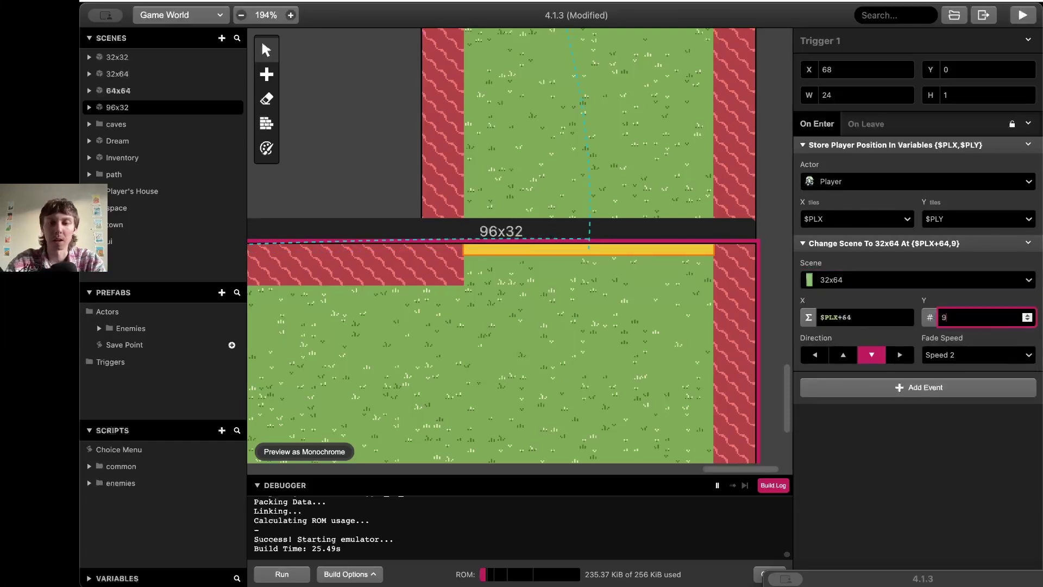
drag(977, 315, 931, 316)
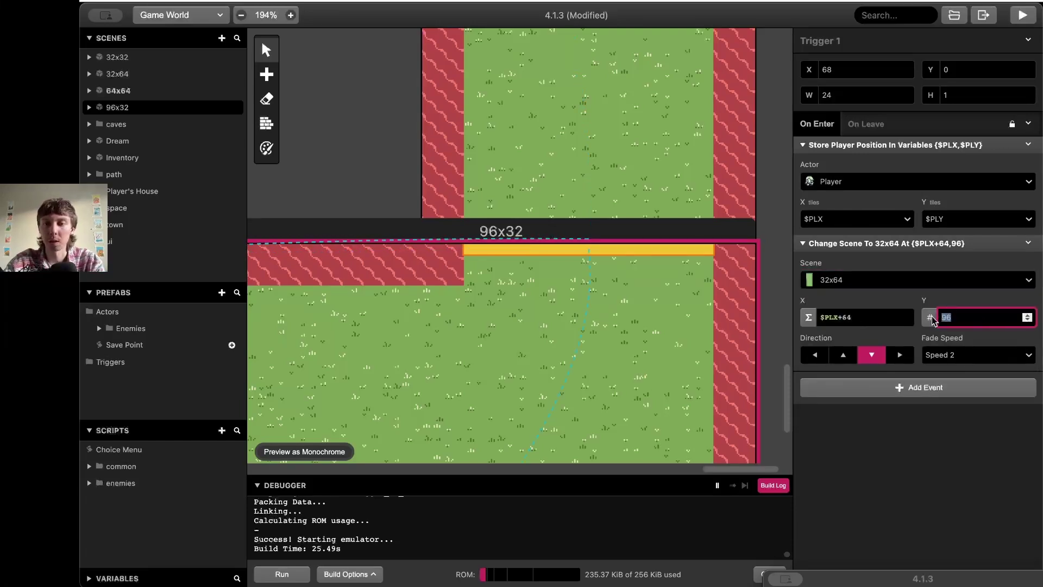
text(62)
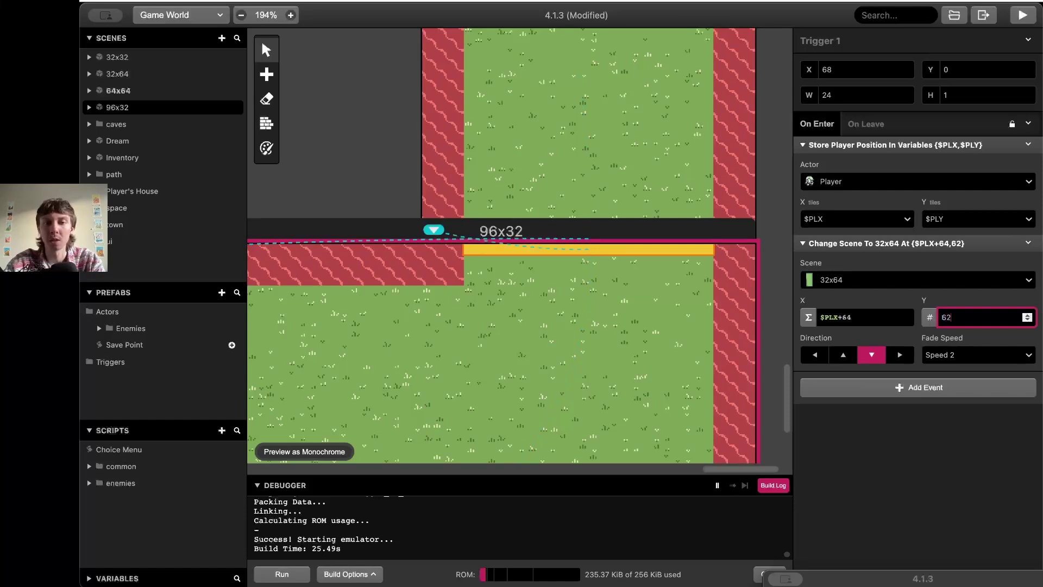
click(843, 355)
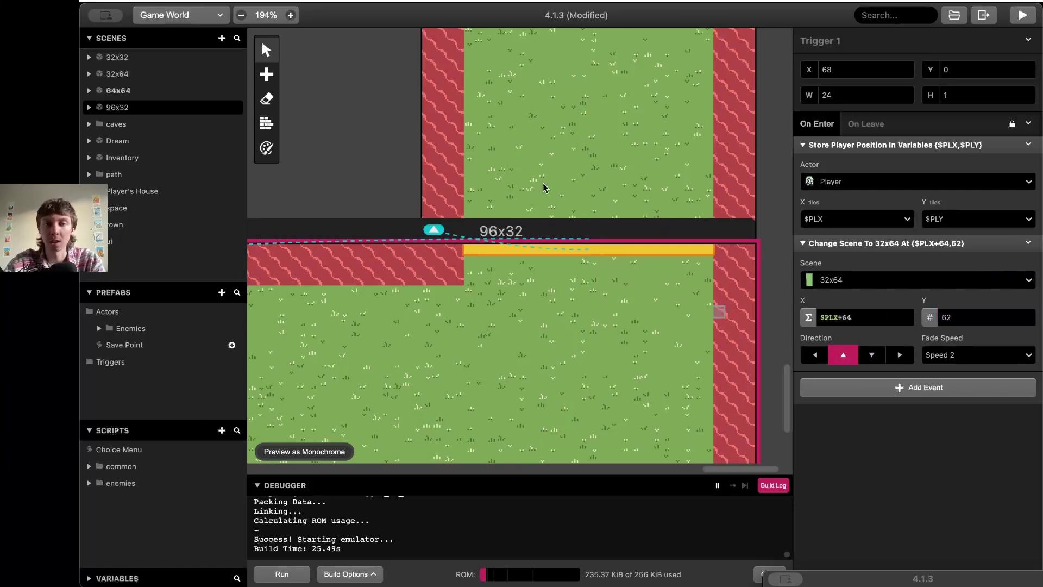
- Check the arrival point in 32x64, confirm Y 62, and begin changing X's plus to minus
click(483, 201)
click(432, 233)
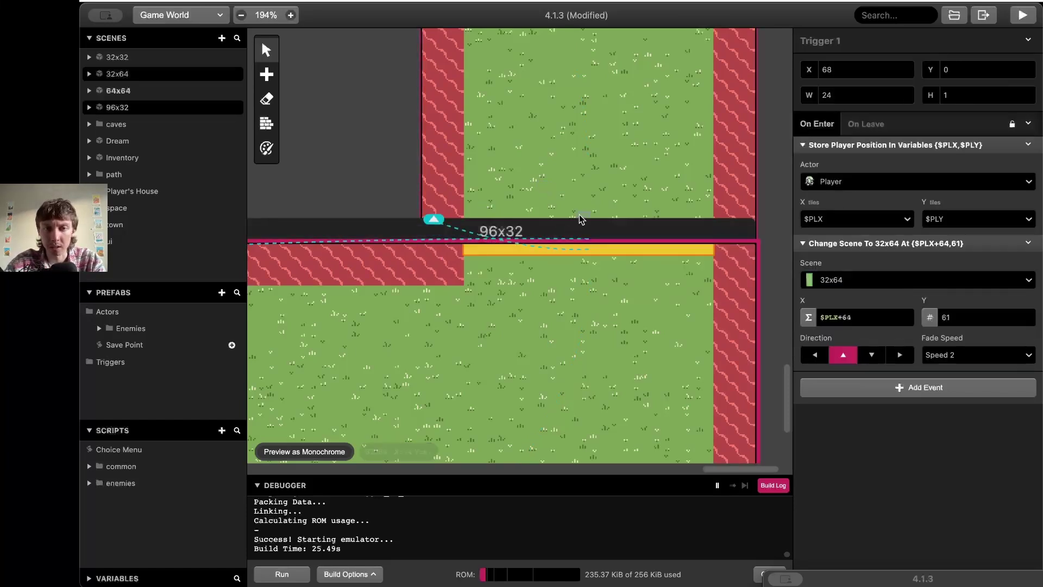
click(588, 178)
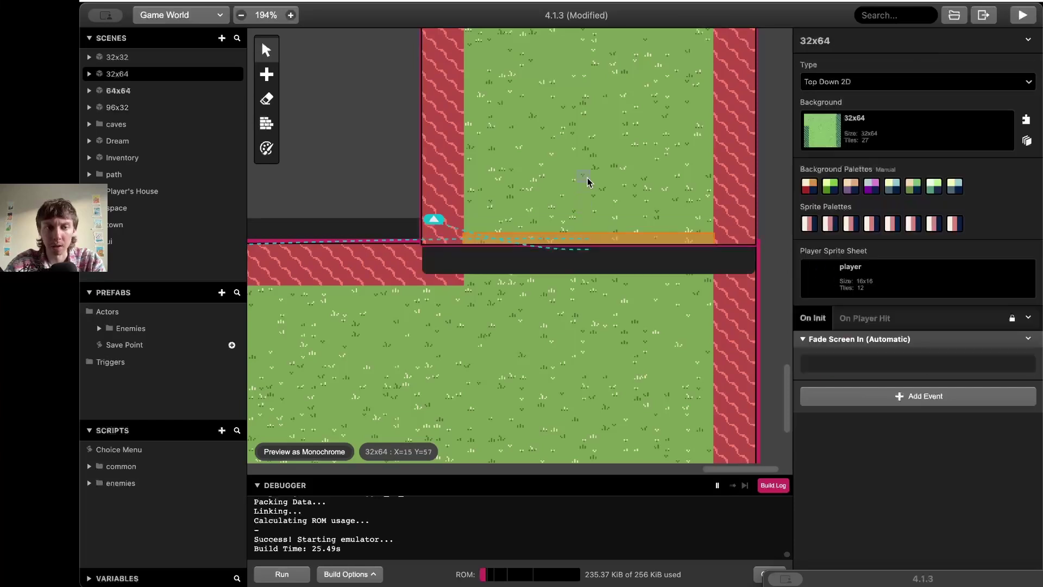
click(428, 230)
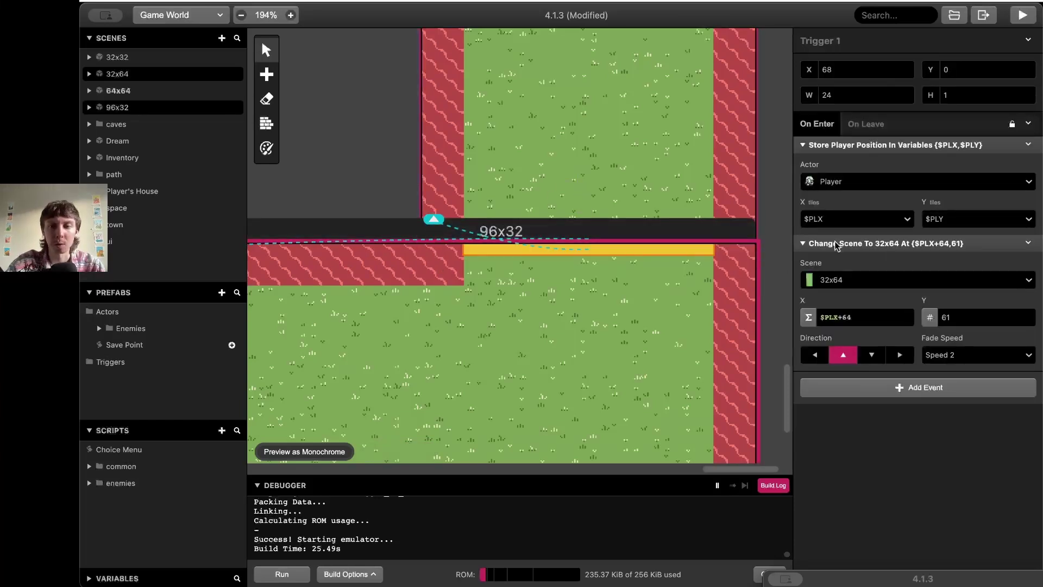
click(1027, 315)
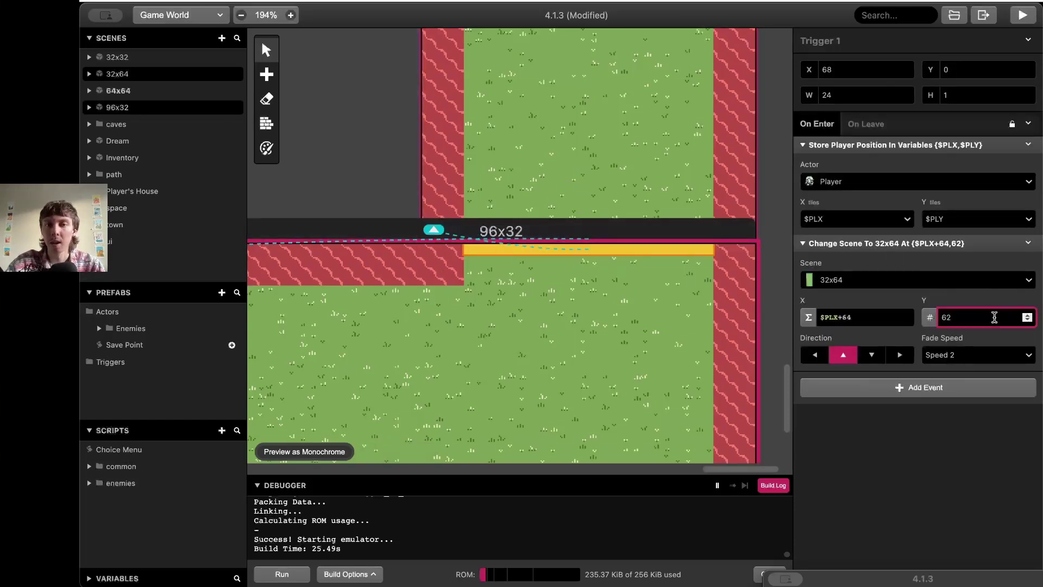
click(893, 314)
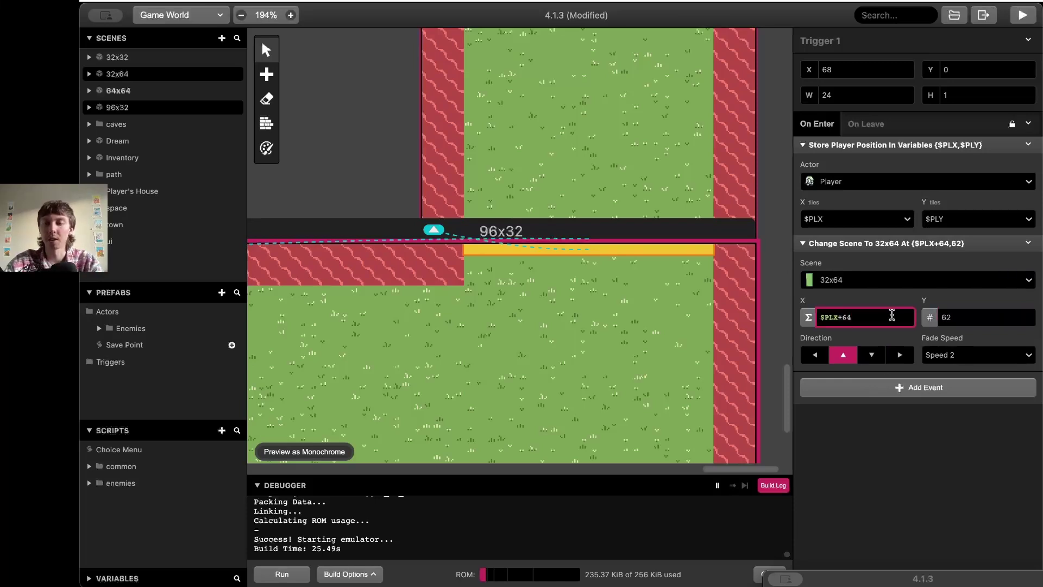
key(BackSpace)
key(BackSpace)
key(BackSpace)
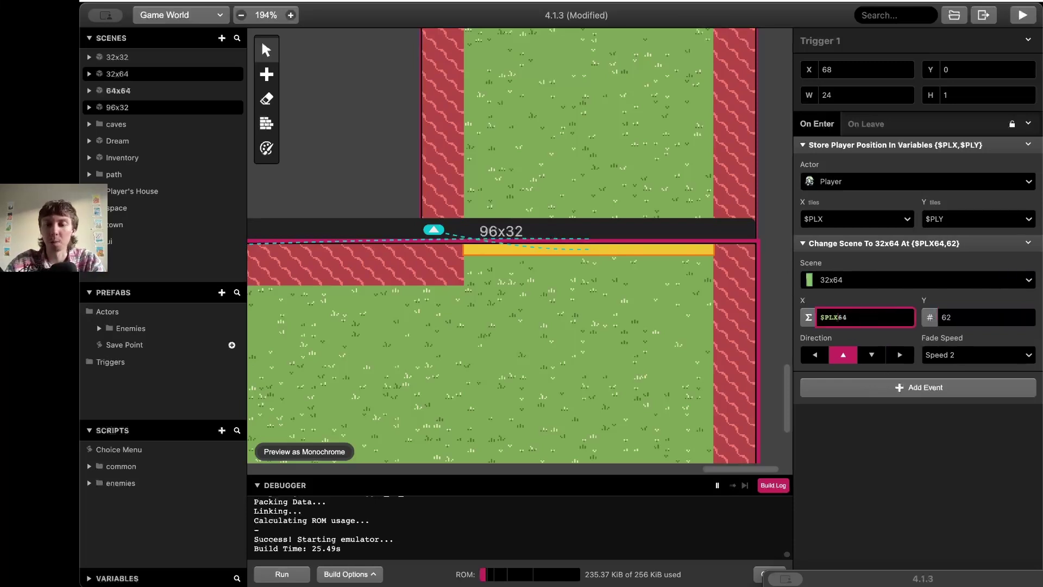
- Finish Trigger 1's X as $PLX-64 and compare it against the 32x64 scene
text(-64)
scroll(571, 290, up, 2)
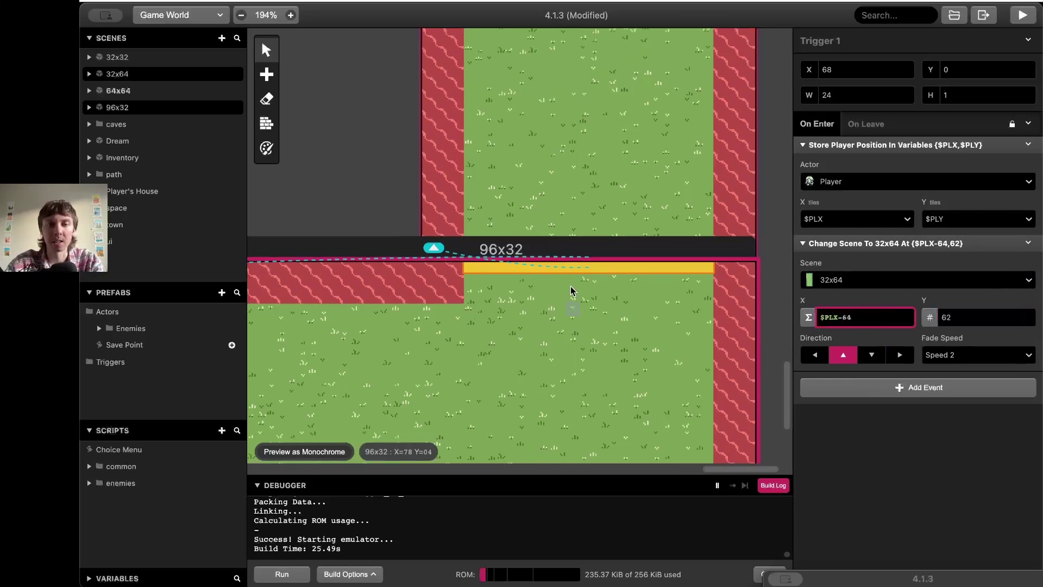
click(634, 203)
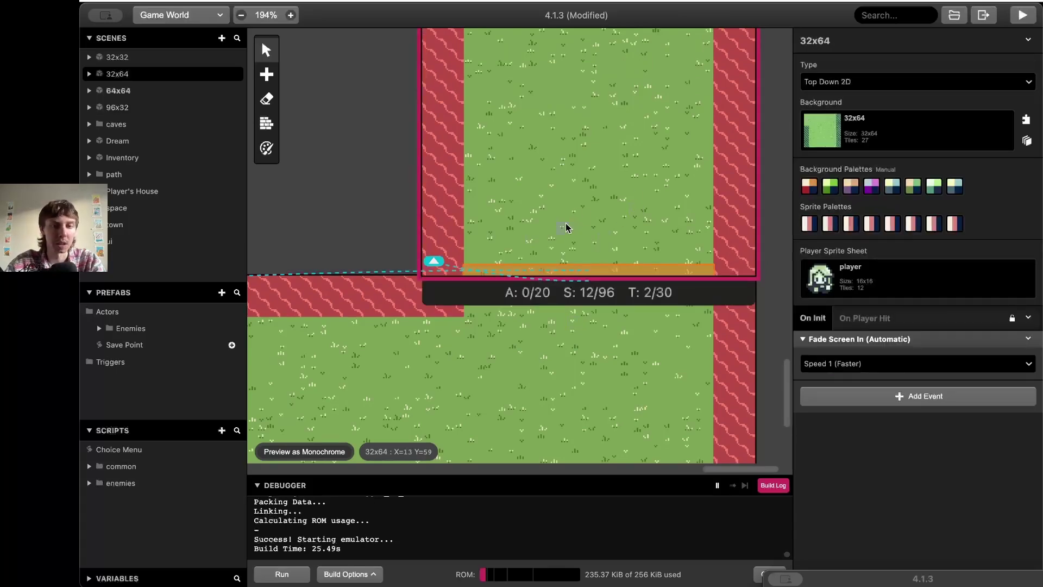
ctrl+scroll(648, 263, down, 2)
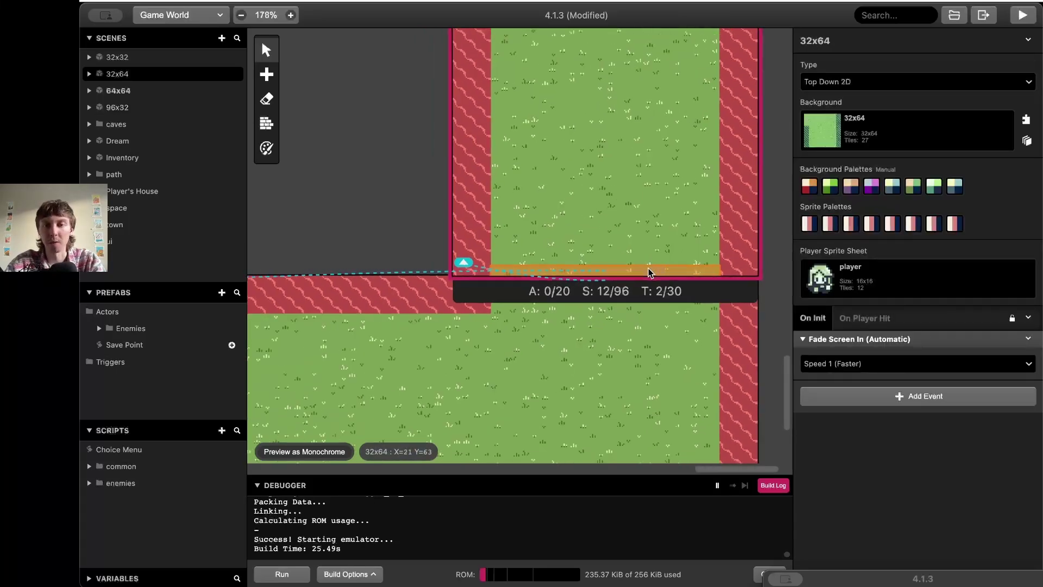
ctrl+scroll(648, 268, down, 3)
ctrl+scroll(648, 268, up, 2)
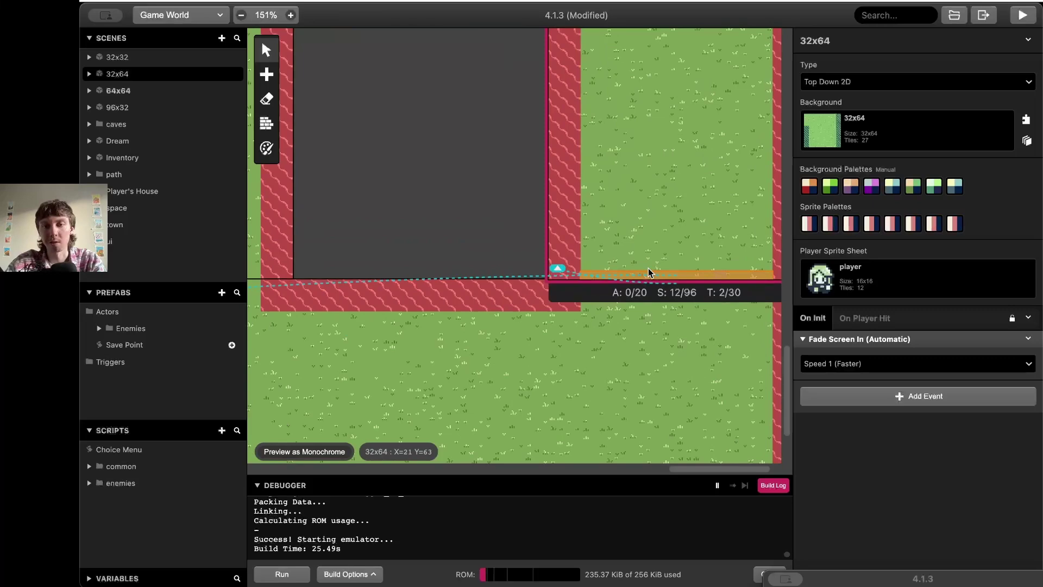
ctrl+scroll(647, 268, up, 1)
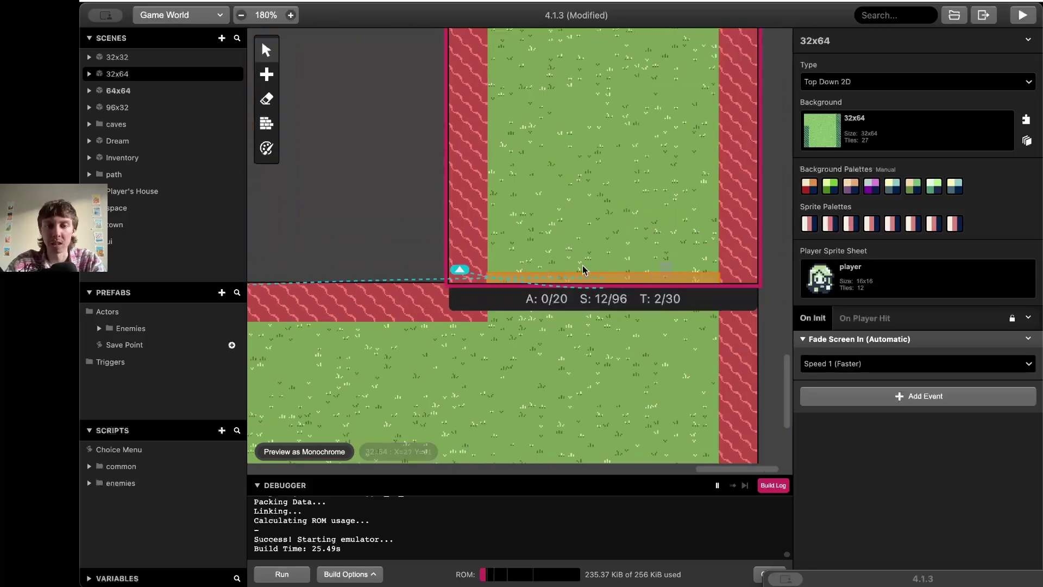
- Review Trigger 1's alignment between the 96x32 and 32x64 scenes, then deselect it
click(601, 331)
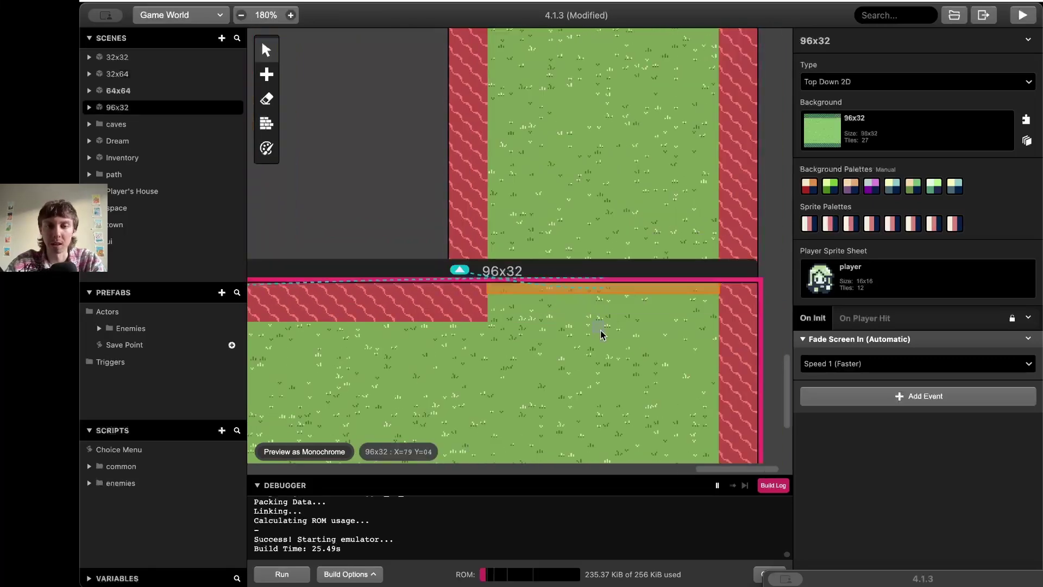
click(606, 288)
click(493, 237)
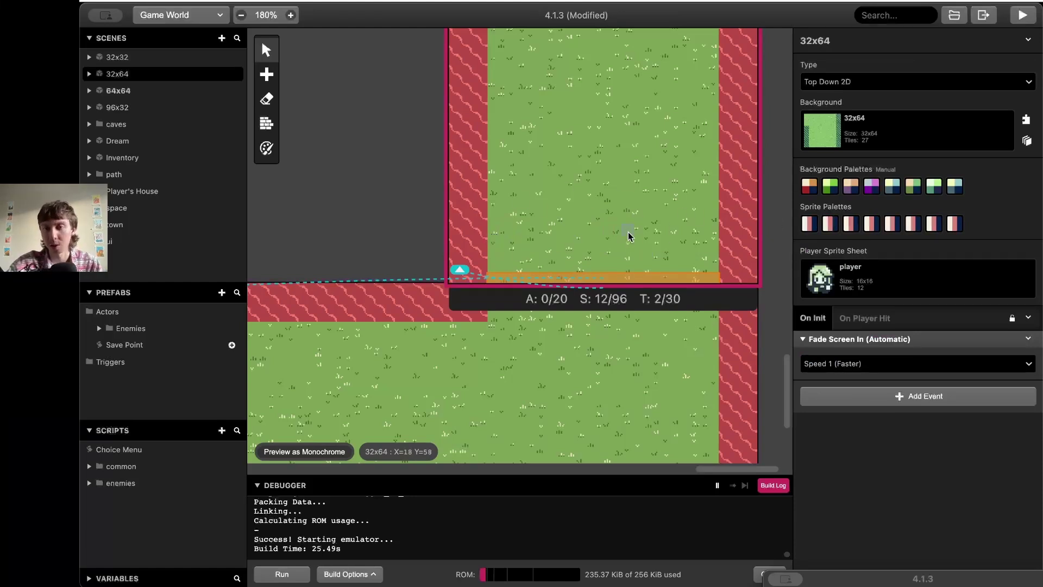
scroll(627, 235, down, 1)
scroll(628, 234, left, 2)
scroll(628, 234, down, 1)
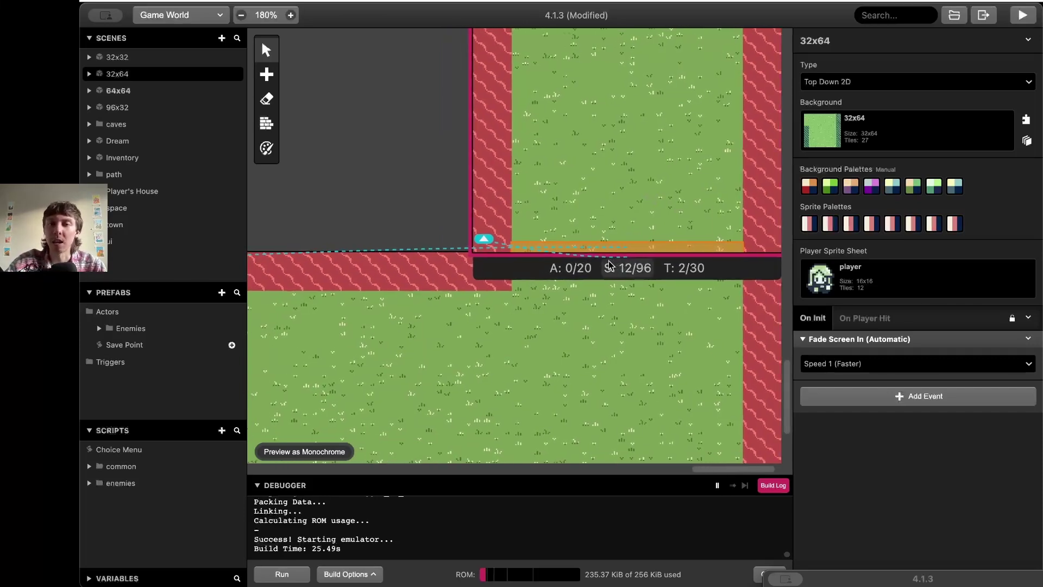
click(602, 310)
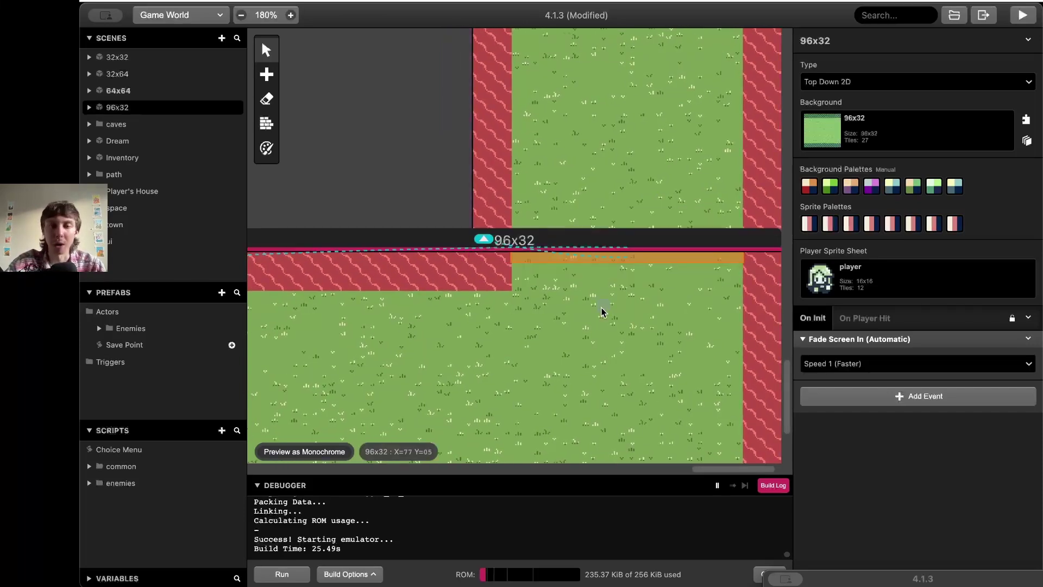
scroll(597, 279, left, 1)
click(593, 257)
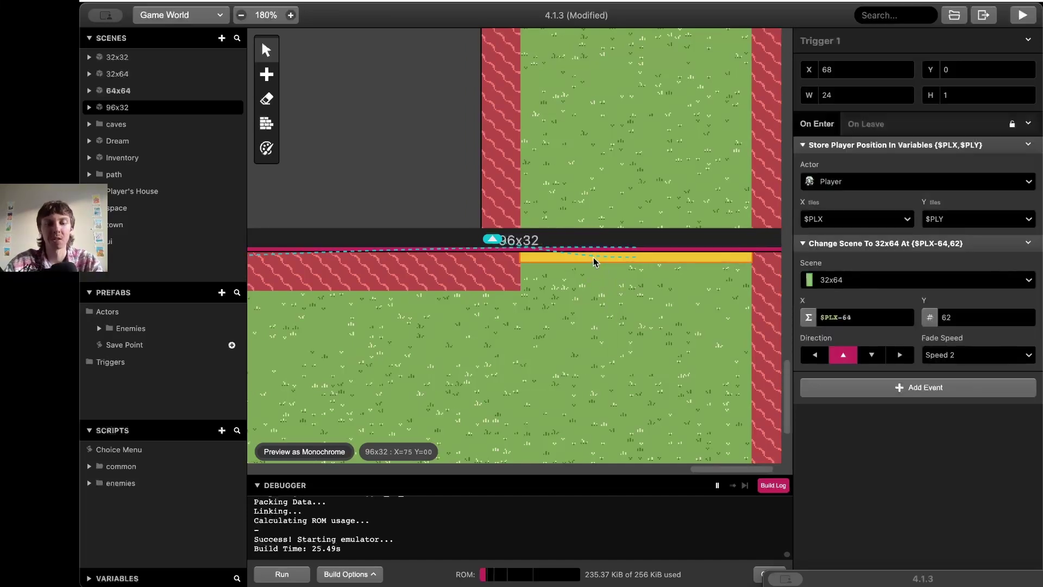
scroll(593, 257, left, 2)
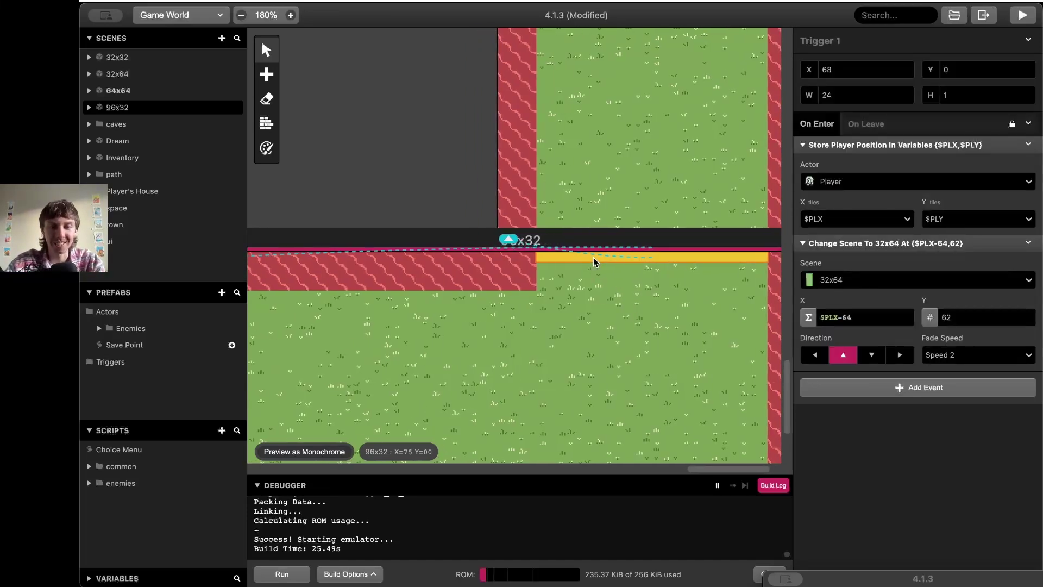
scroll(593, 256, left, 2)
scroll(593, 257, left, 15)
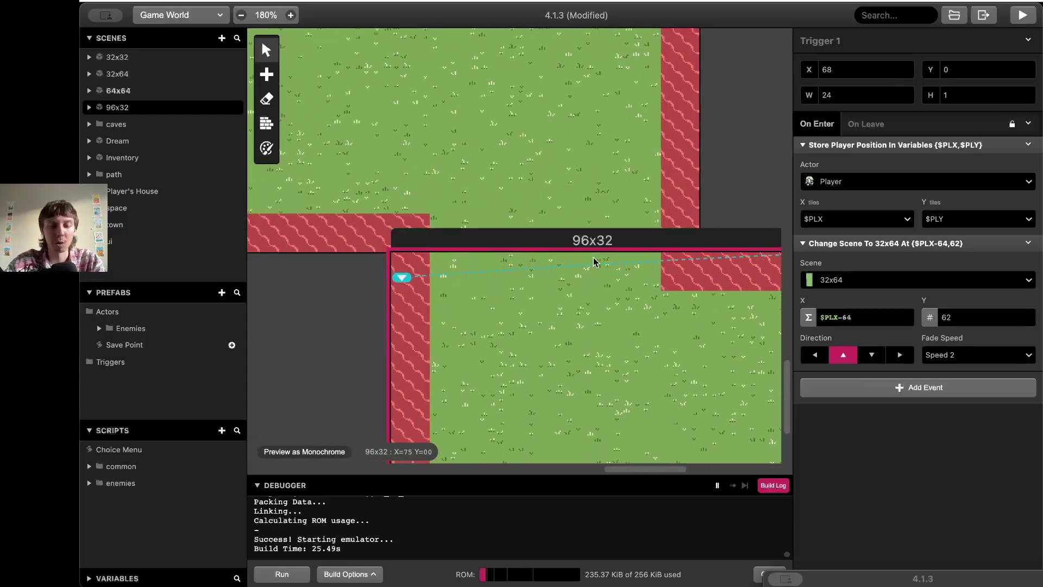
click(428, 262)
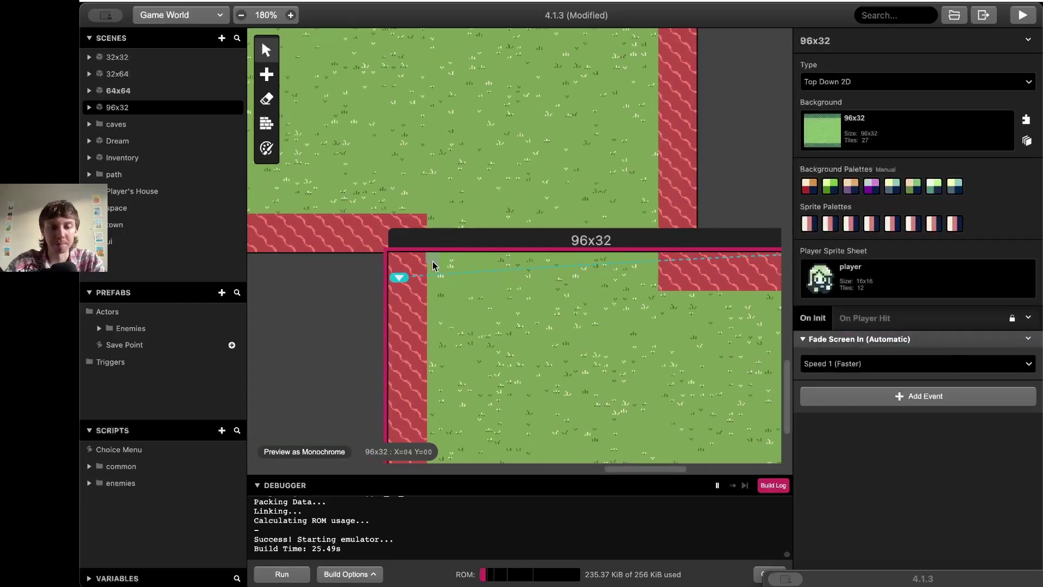
key(ctrl+v)
click(434, 259)
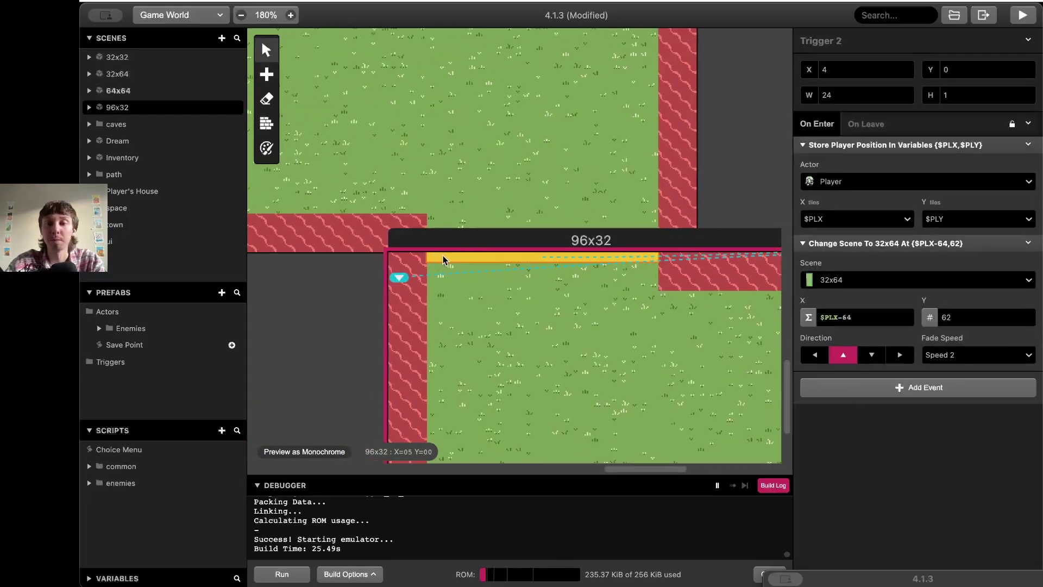
scroll(449, 253, up, 10)
scroll(448, 253, down, 10)
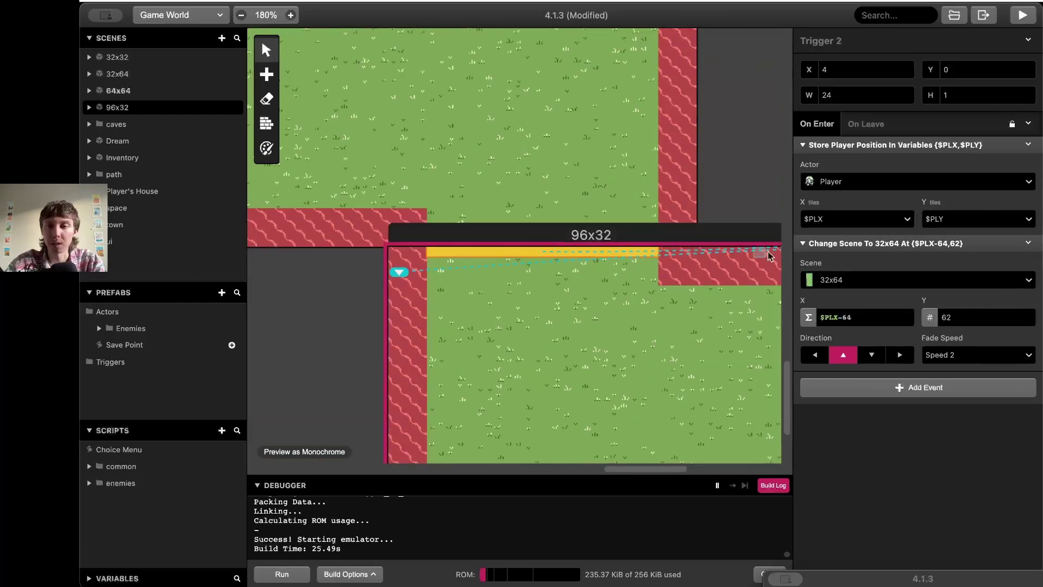
click(824, 278)
text(64)
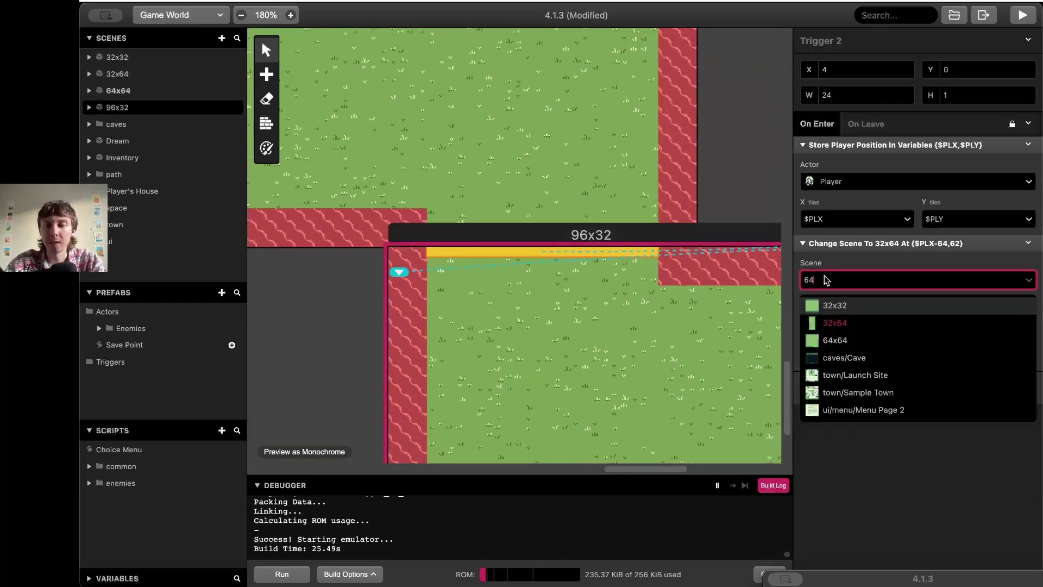
click(862, 341)
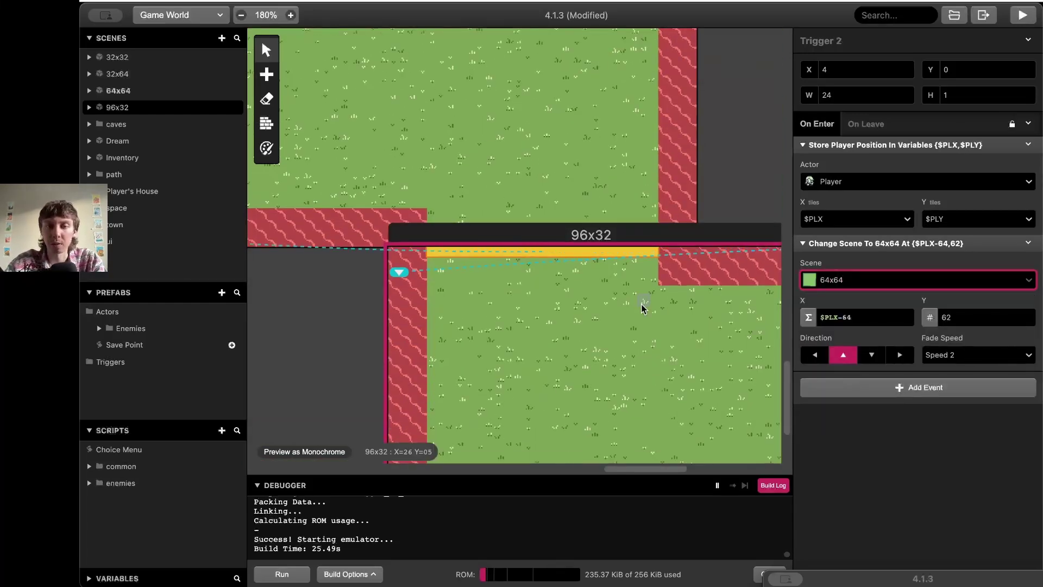
scroll(642, 307, left, 3)
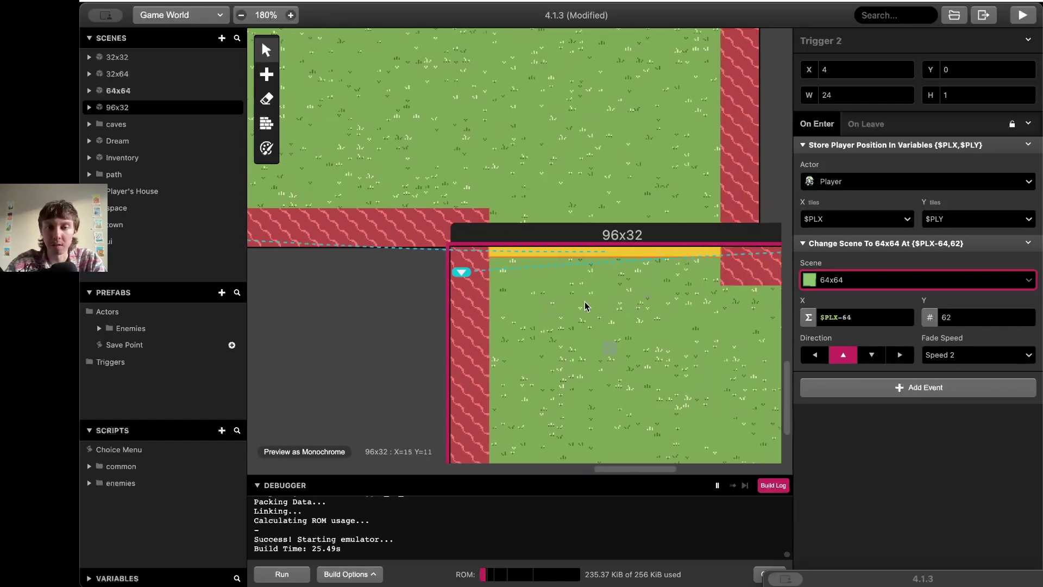
scroll(492, 225, up, 2)
scroll(483, 226, left, 2)
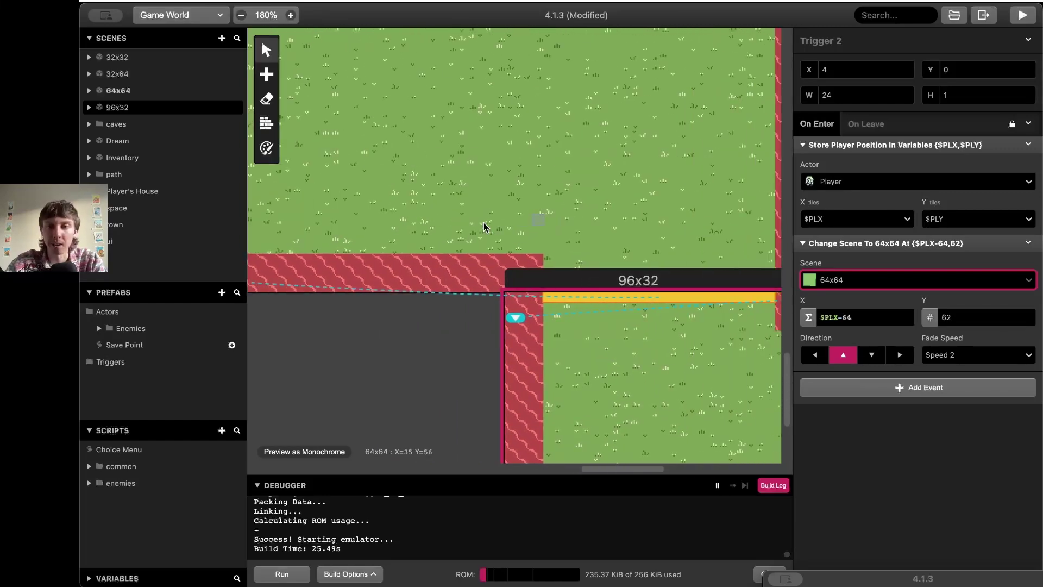
scroll(484, 226, right, 1)
click(841, 316)
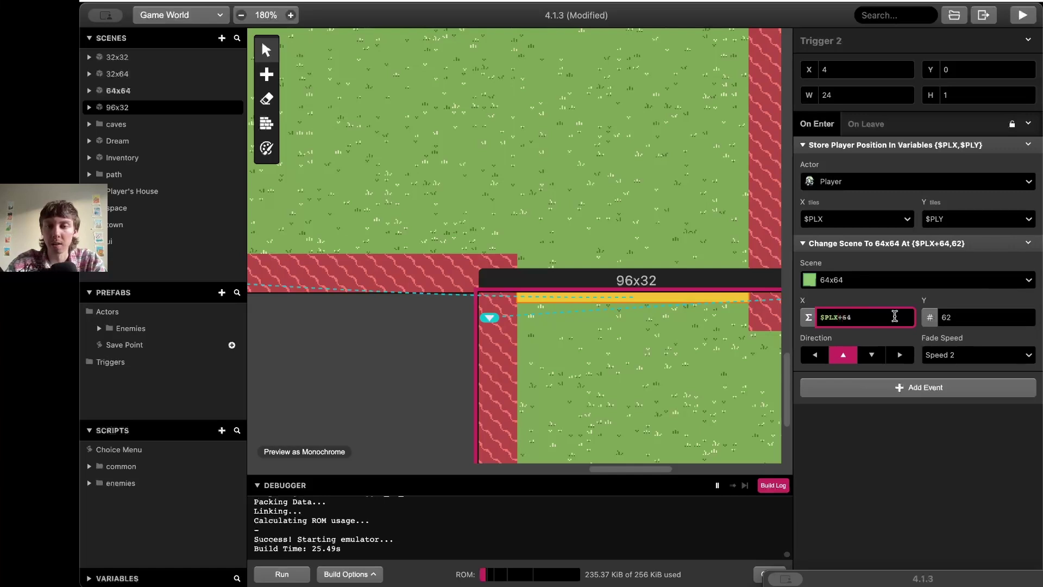
scroll(500, 275, left, 6)
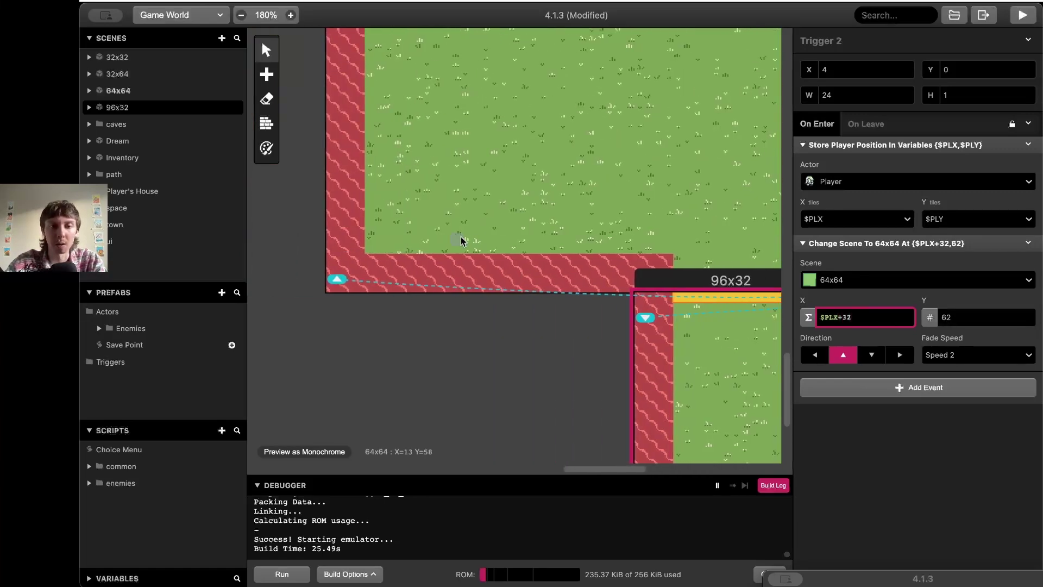
scroll(460, 236, right, 6)
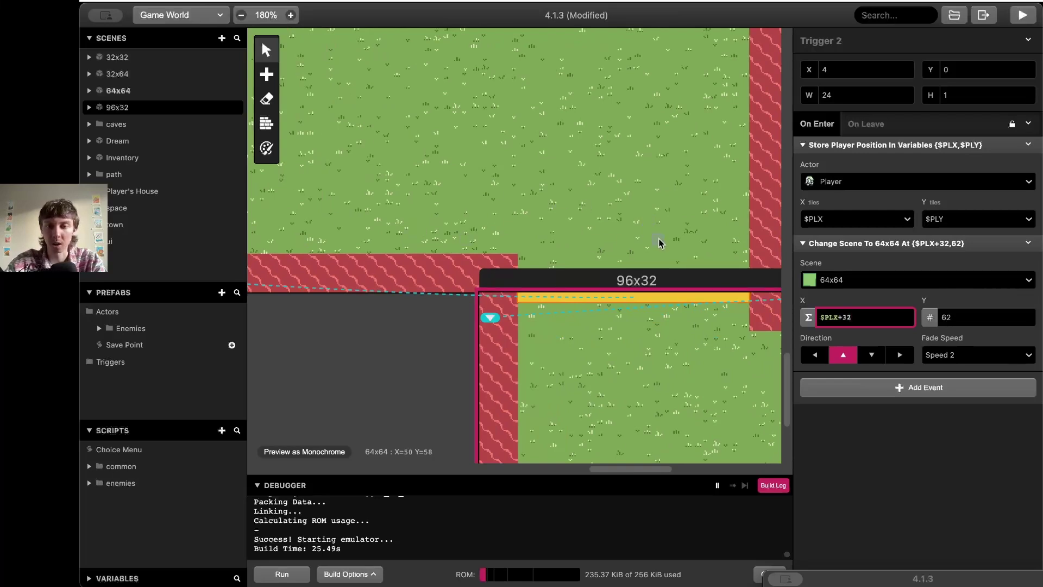
scroll(530, 230, left, 4)
scroll(530, 230, right, 4)
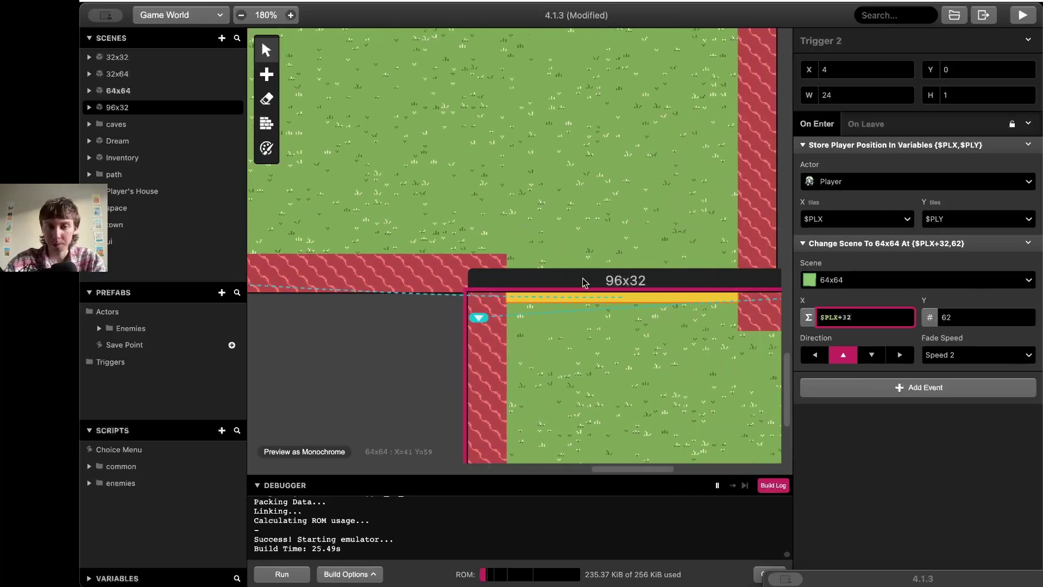
- Add a trigger at X36 Y63 along the 64x64 bottom edge, 24 tiles wide
click(564, 280)
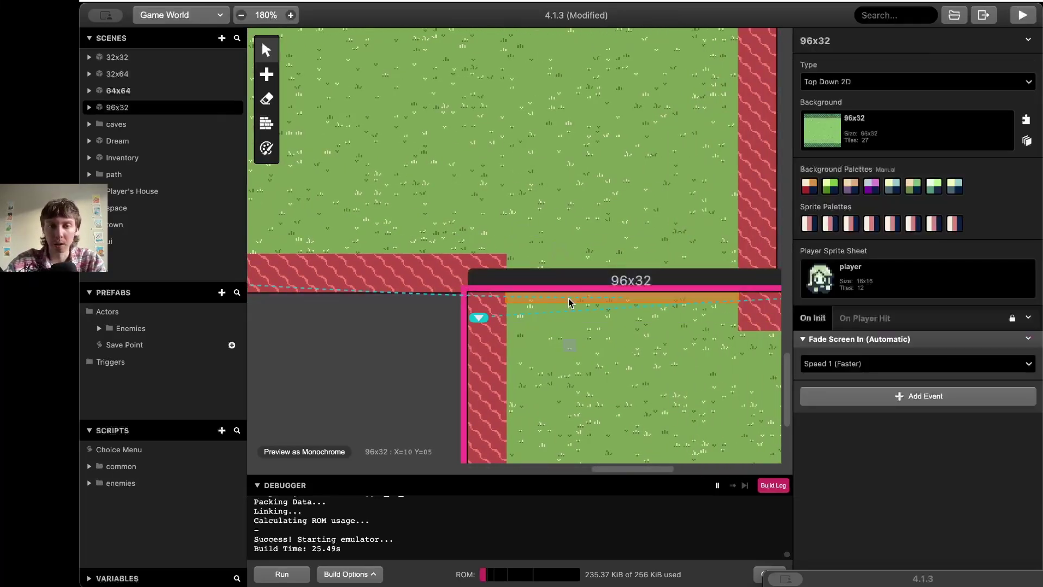
click(569, 300)
click(545, 246)
key(t)
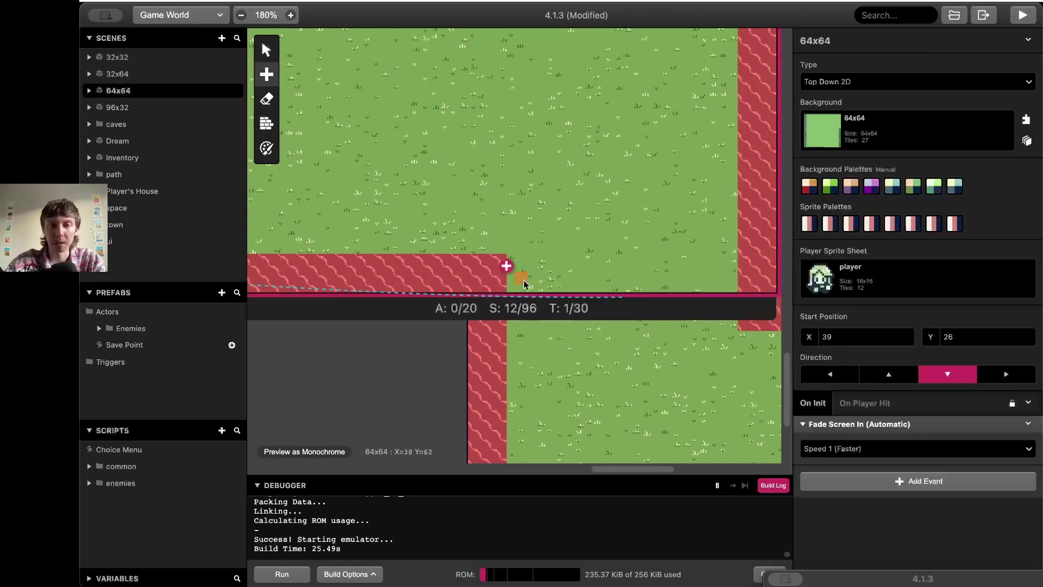
click(514, 286)
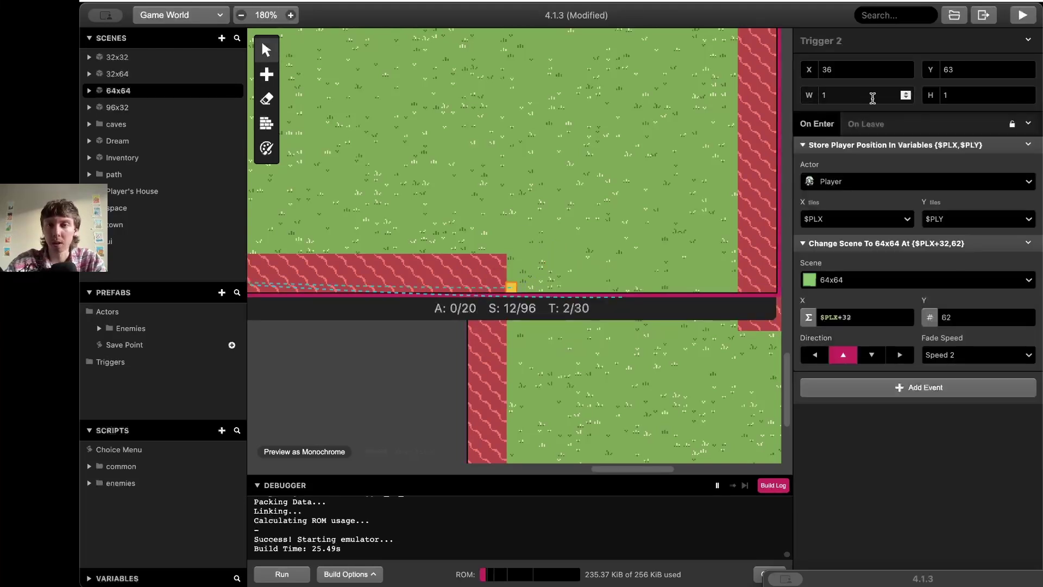
drag(907, 93, 907, 92)
scroll(741, 226, down, 2)
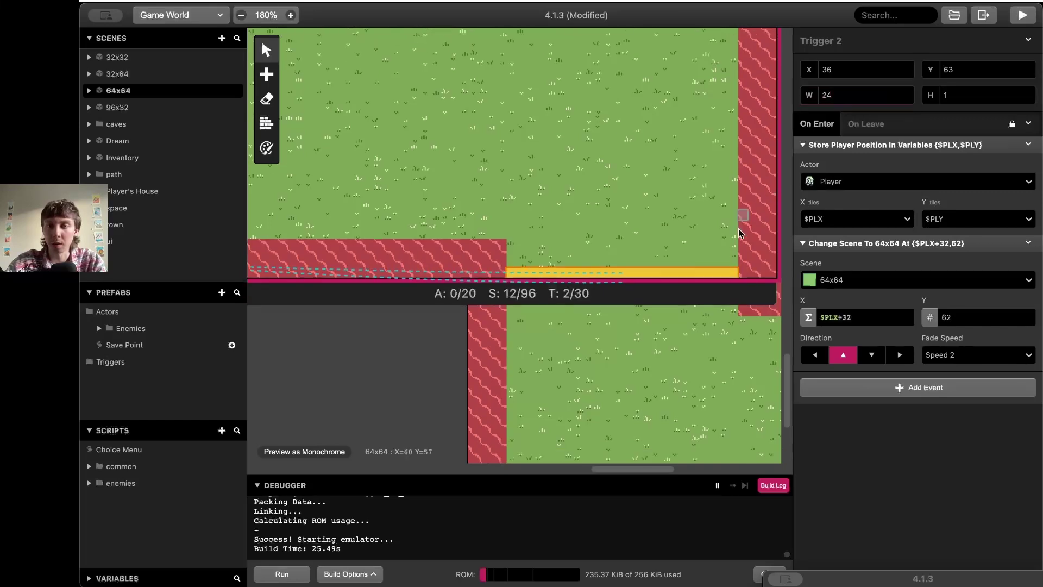
- Send the new trigger to the 96x32 scene at Y 2, arriving facing down
click(881, 277)
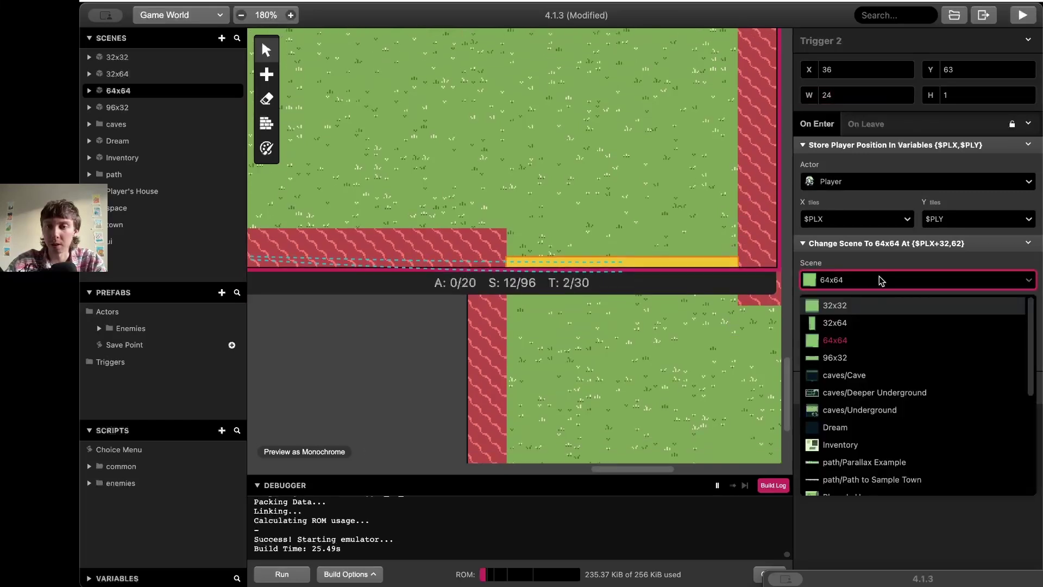
click(871, 357)
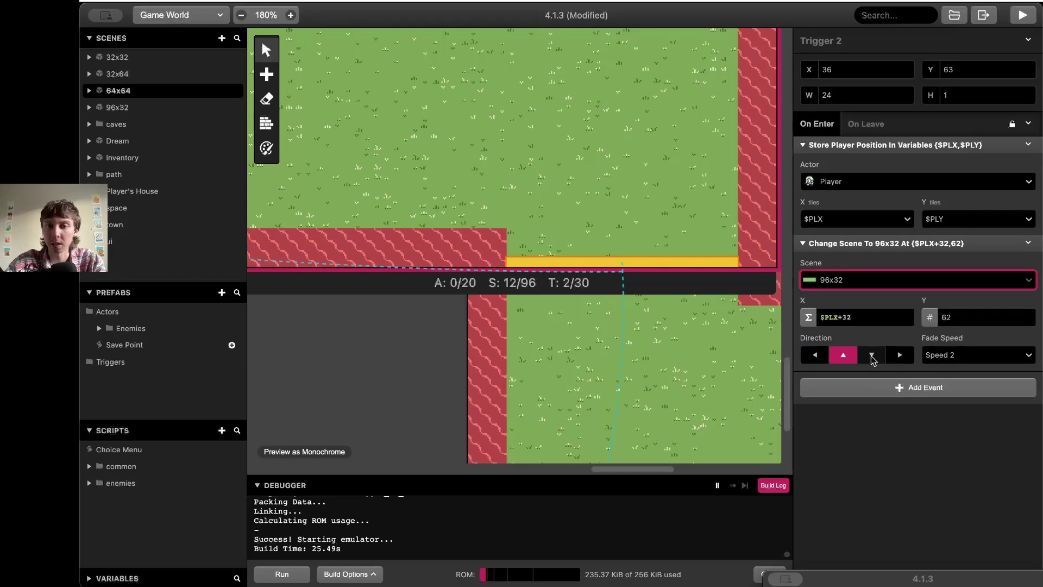
double_click(955, 316)
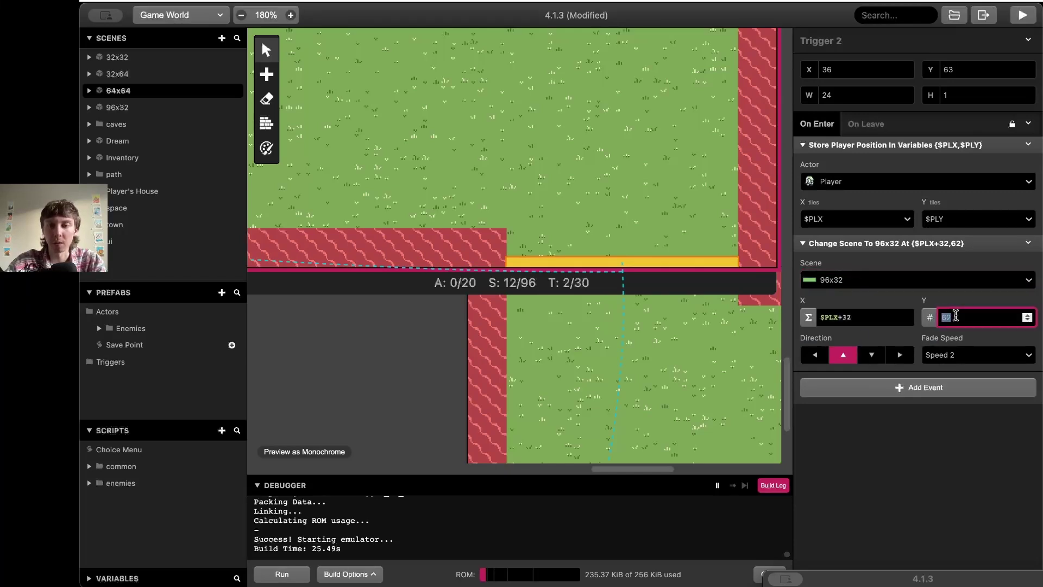
text(2)
click(872, 354)
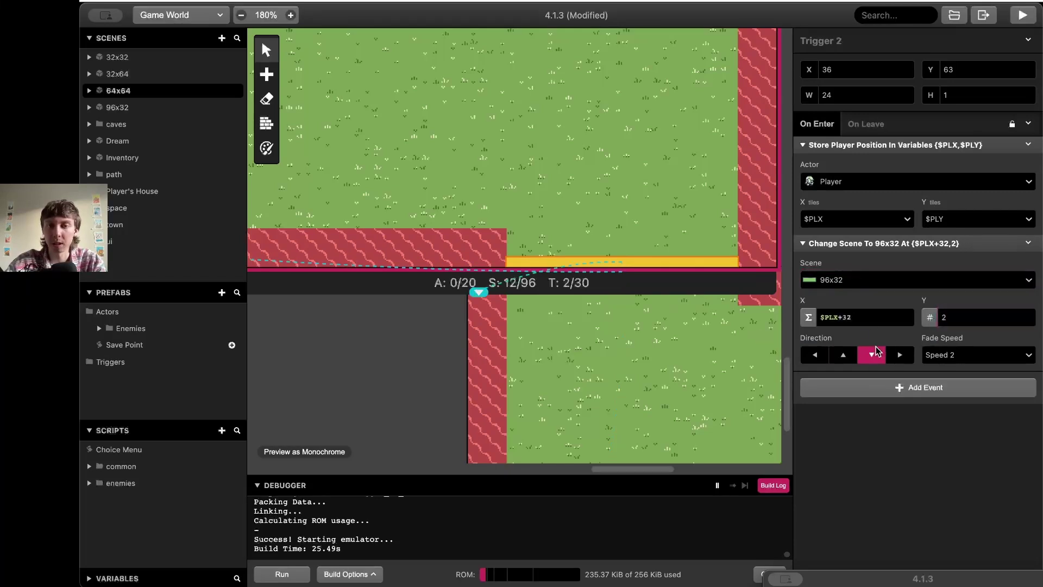
click(747, 346)
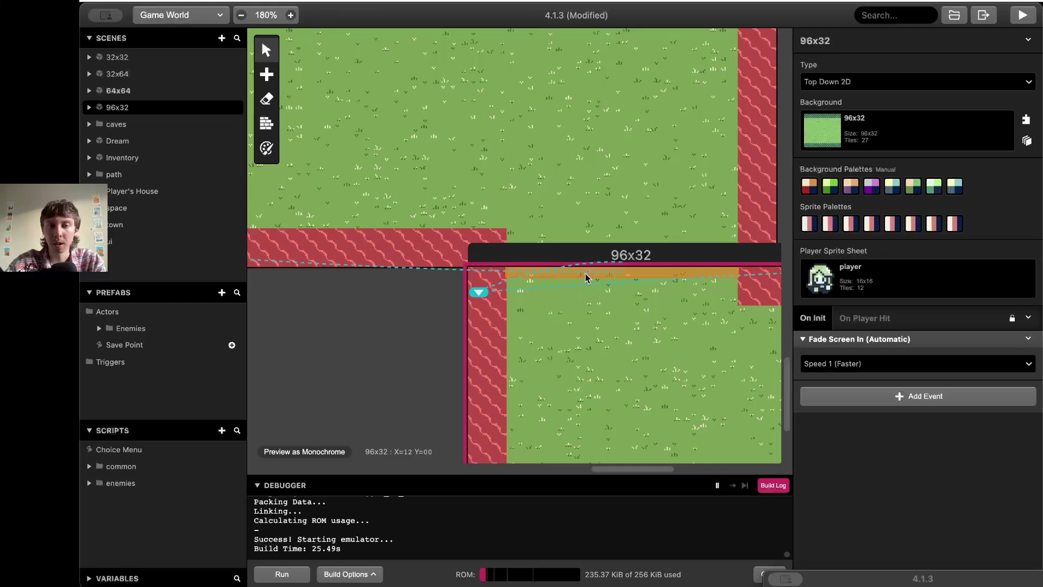
click(597, 260)
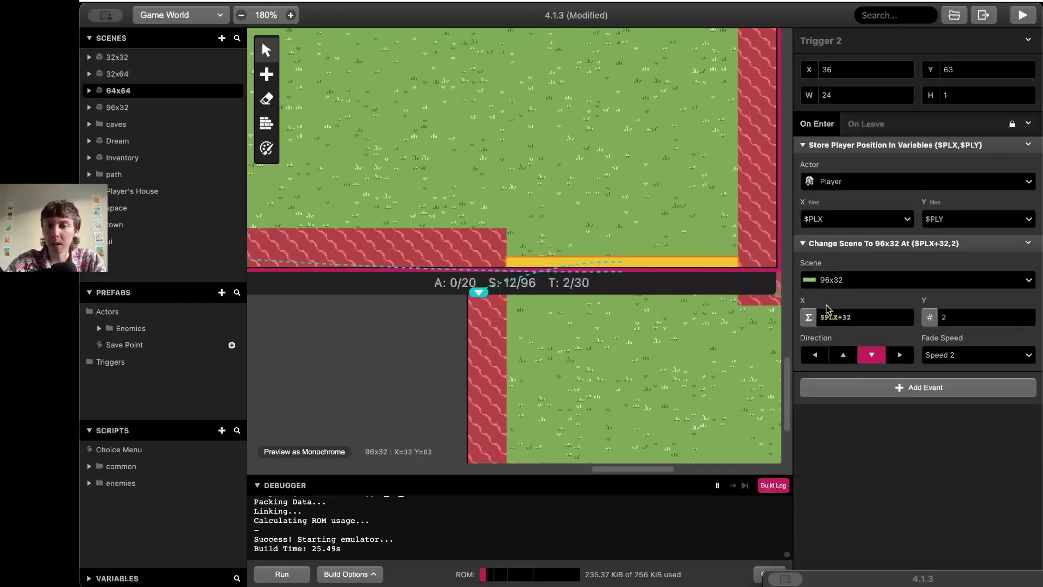
- Change the trigger's destination X expression to $PLX-32
click(840, 317)
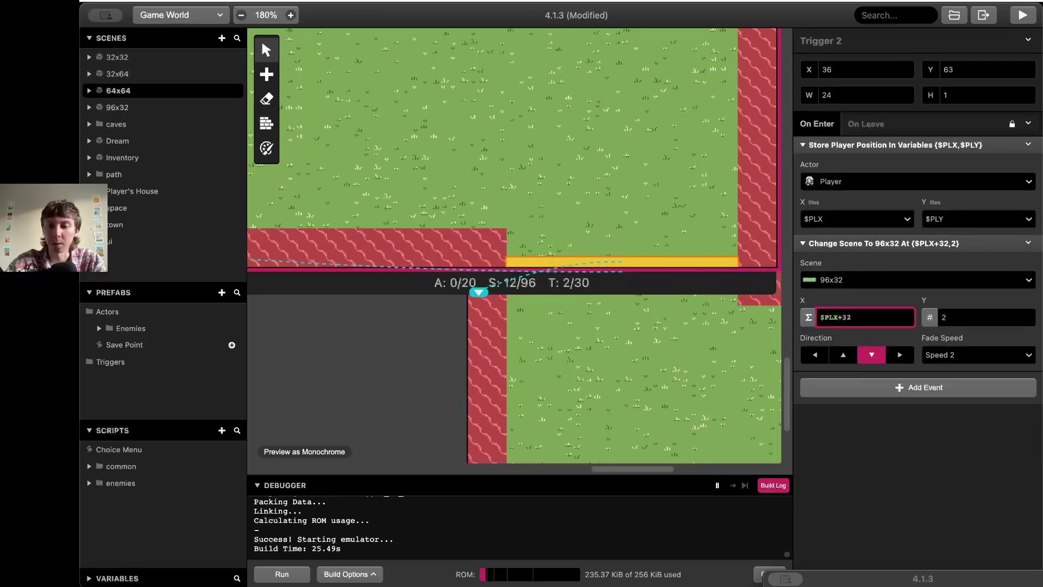
key(BackSpace)
text(-)
scroll(592, 331, right, 5)
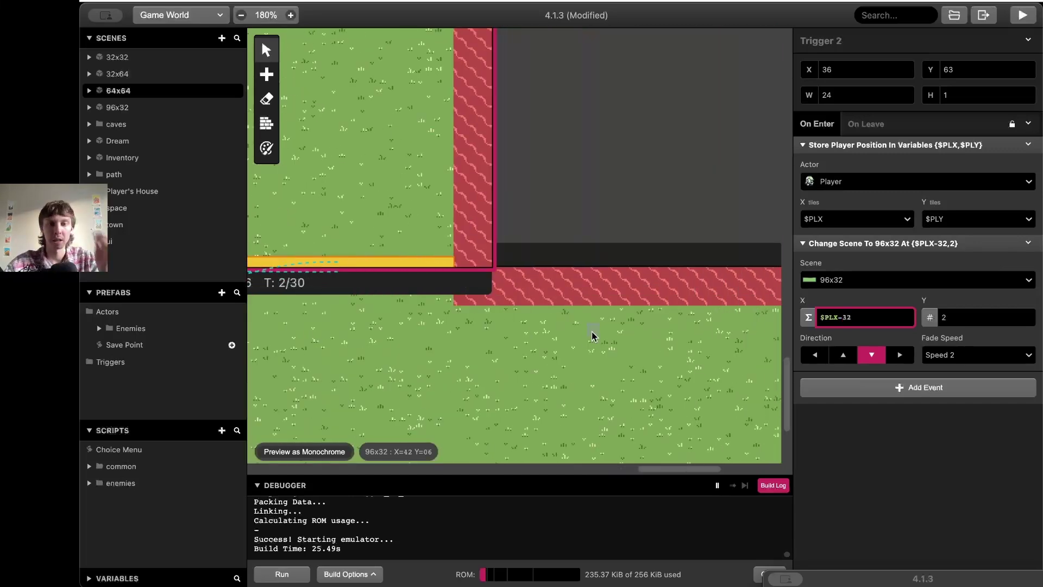
scroll(590, 336, up, 4)
scroll(589, 337, down, 3)
scroll(589, 336, left, 5)
scroll(588, 337, up, 2)
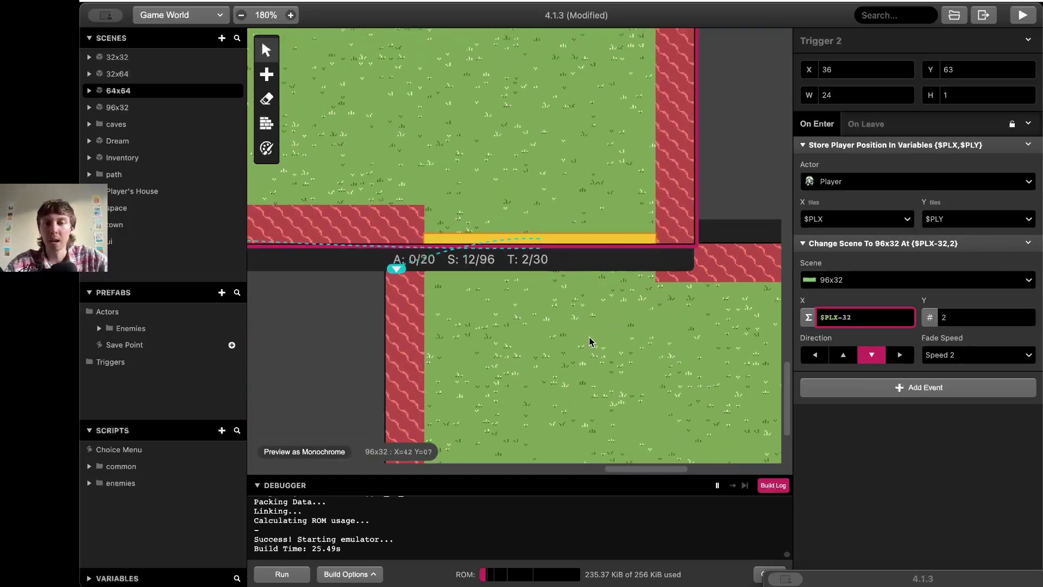
scroll(585, 320, up, 3)
- Save, run the game in the emulator, and walk up into the 96x32 scene
key(super+s)
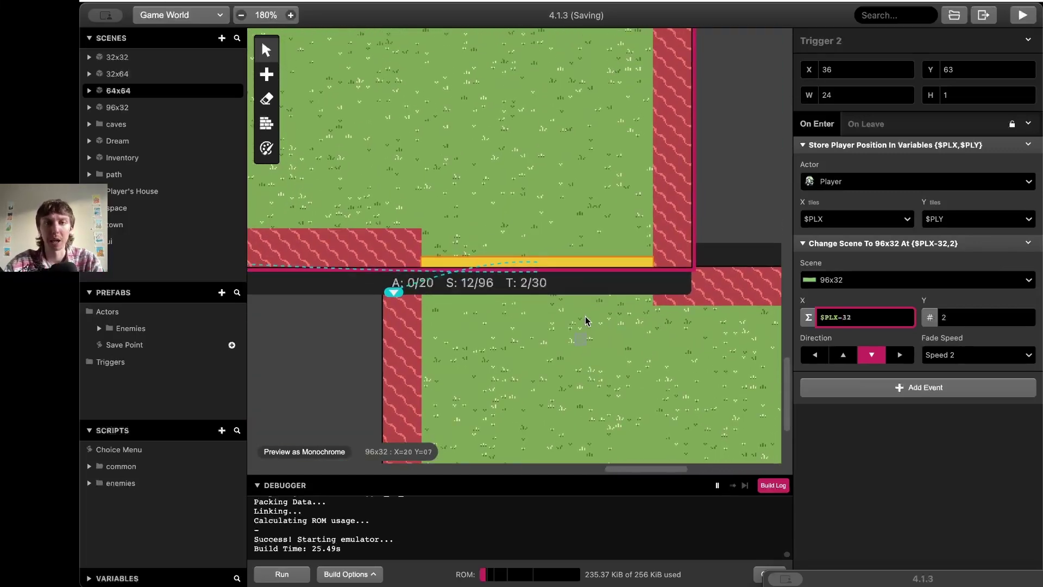
click(1023, 18)
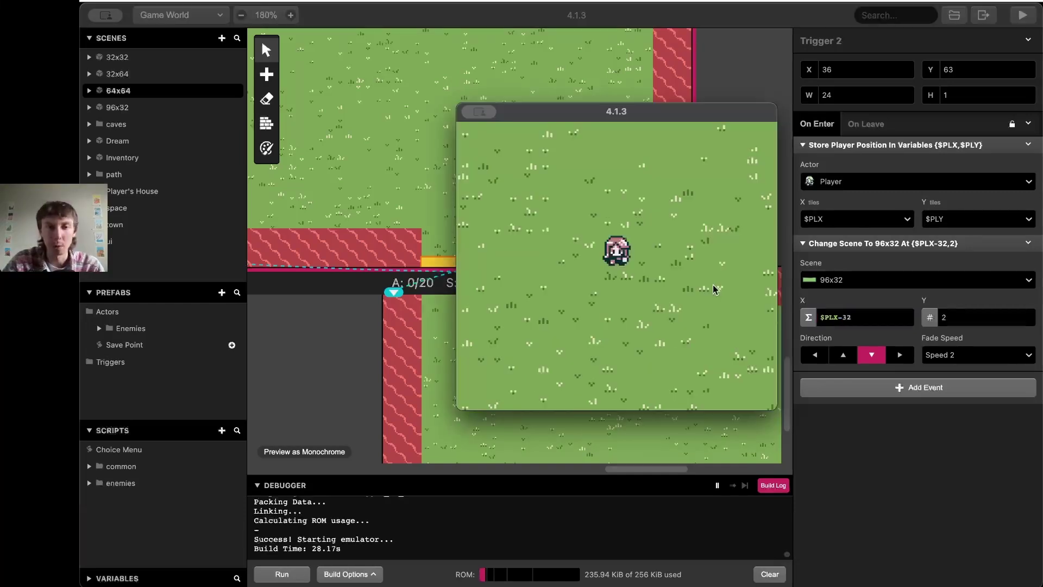
key(Right)
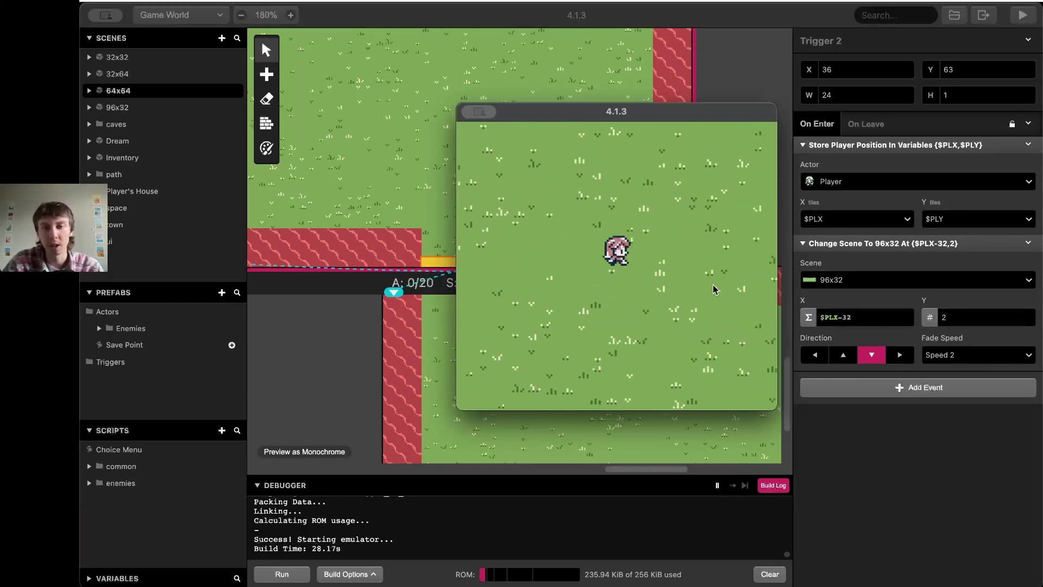
key(Up)
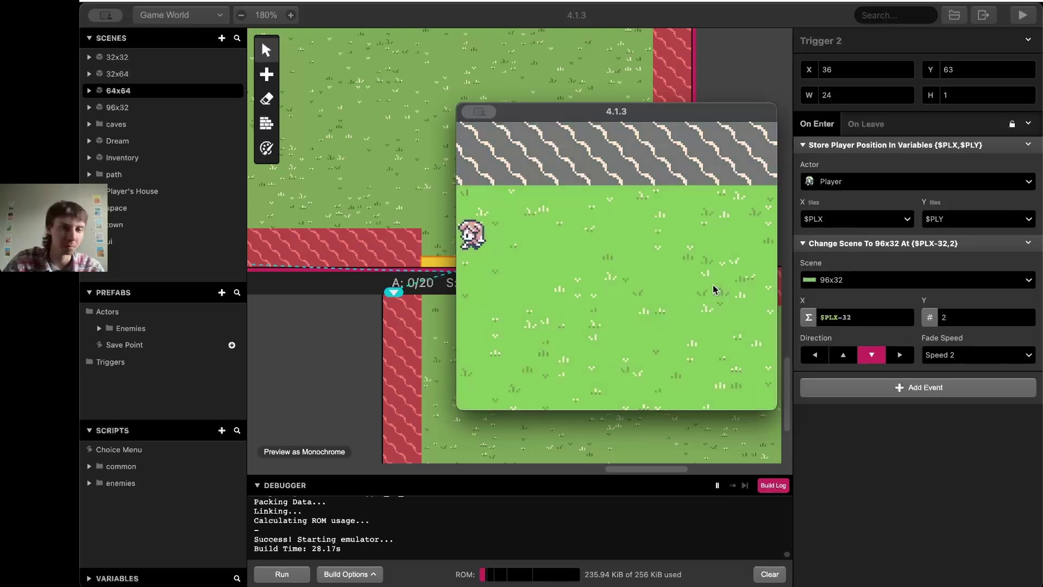
key(Right)
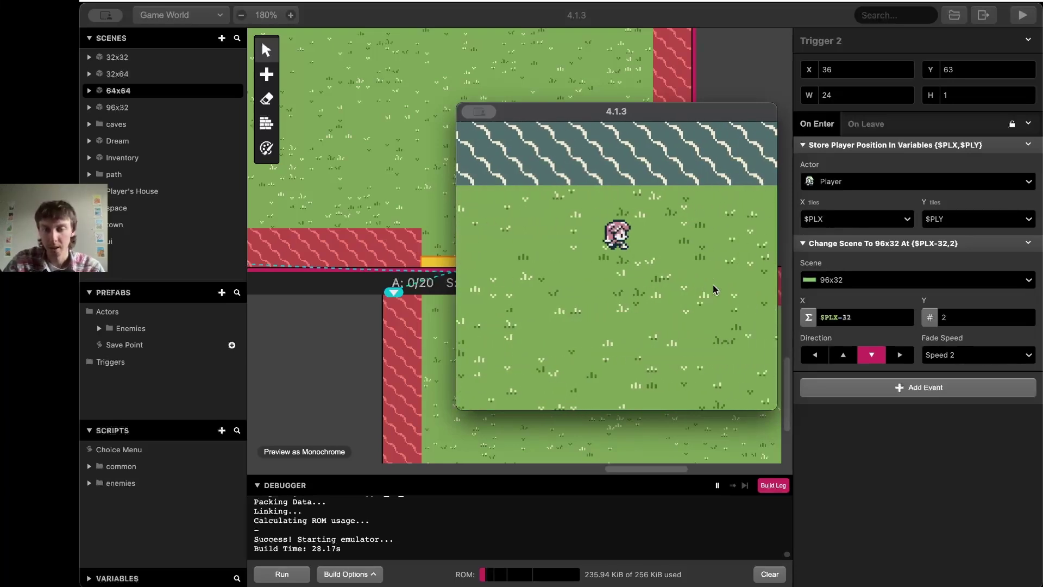
key(Right)
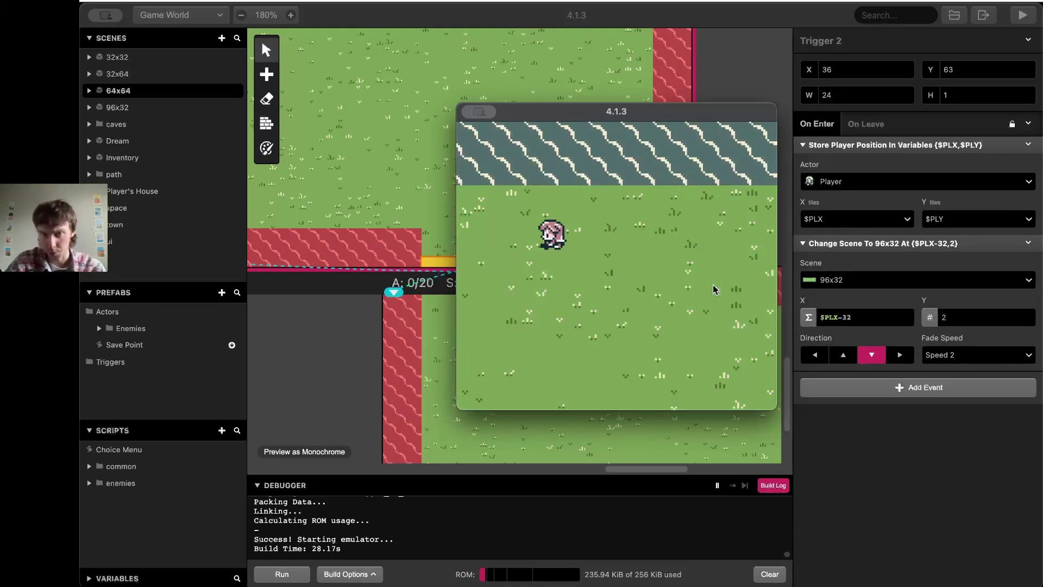
- Walk the player right and down through the bottom-edge trigger into the next scene
key(Down)
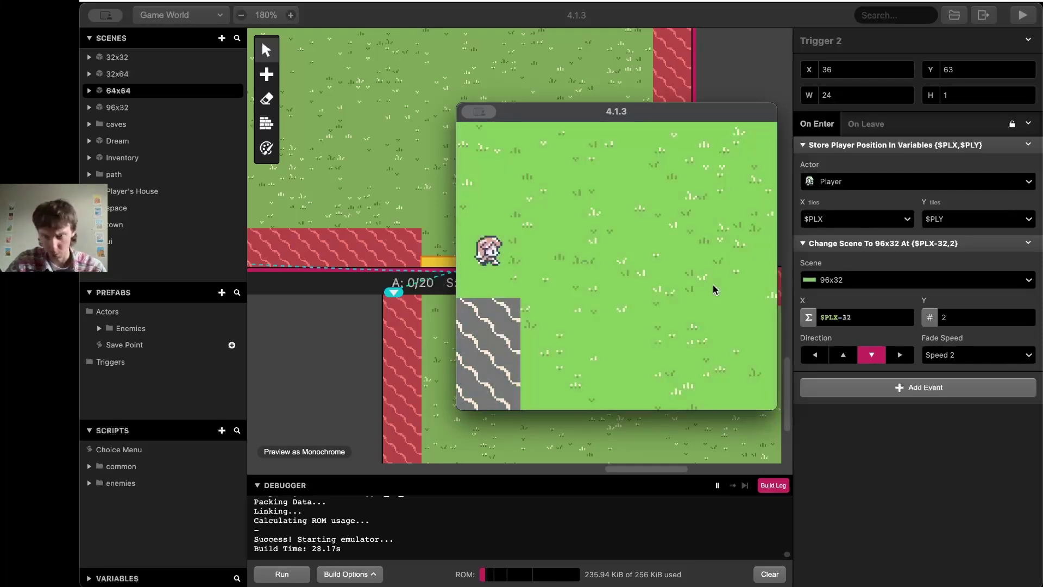
key(Right)
key(Down)
key(Right)
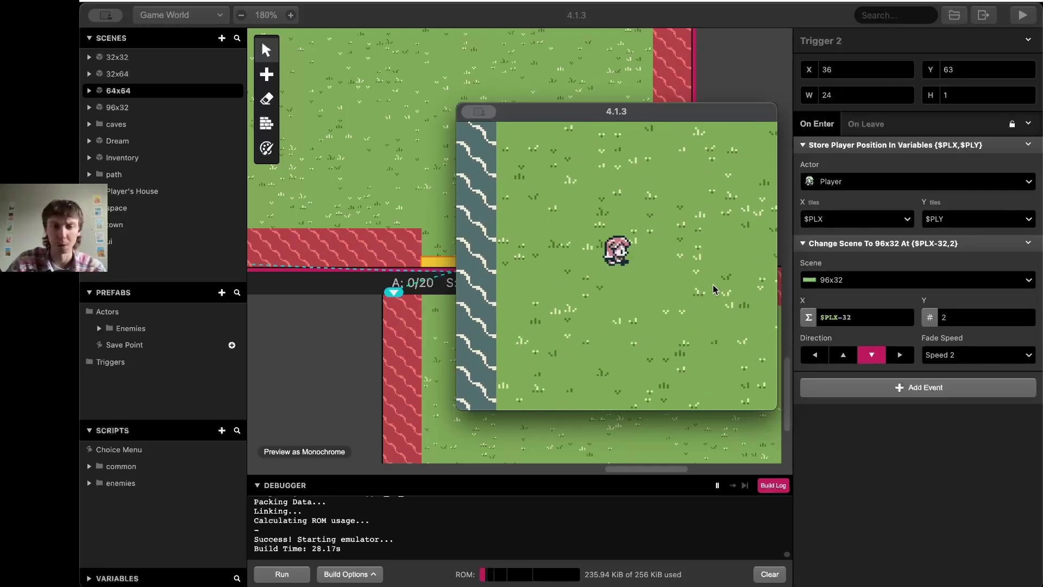
key(Down)
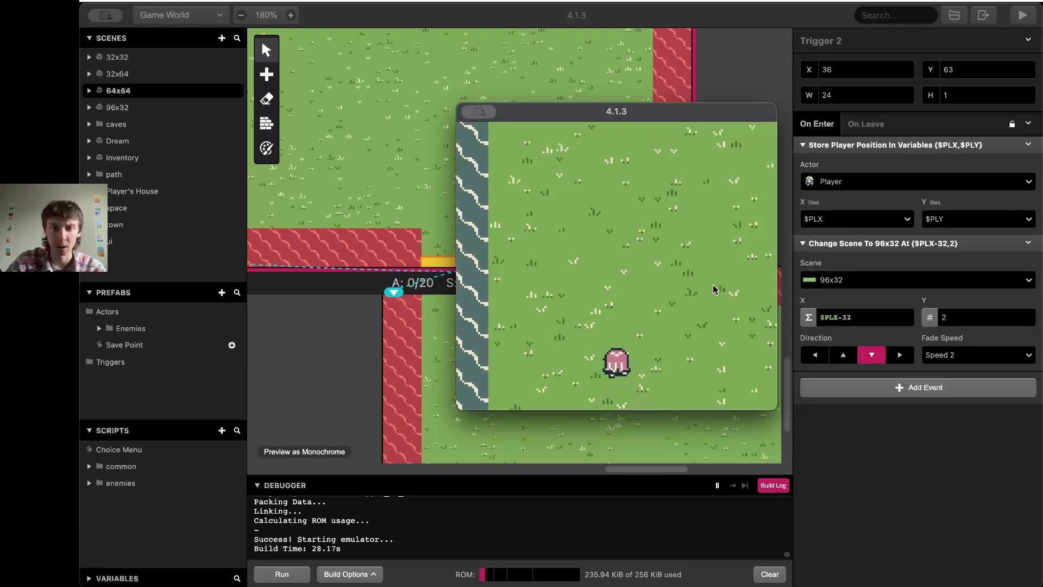
key(Left)
key(Right)
key(Left)
key(Down)
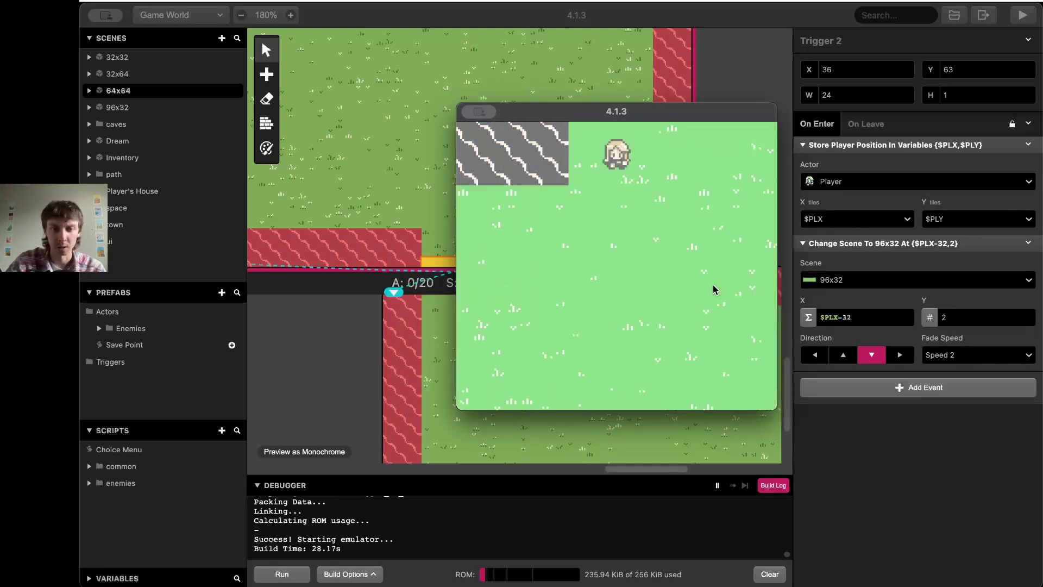
key(Down)
key(Up)
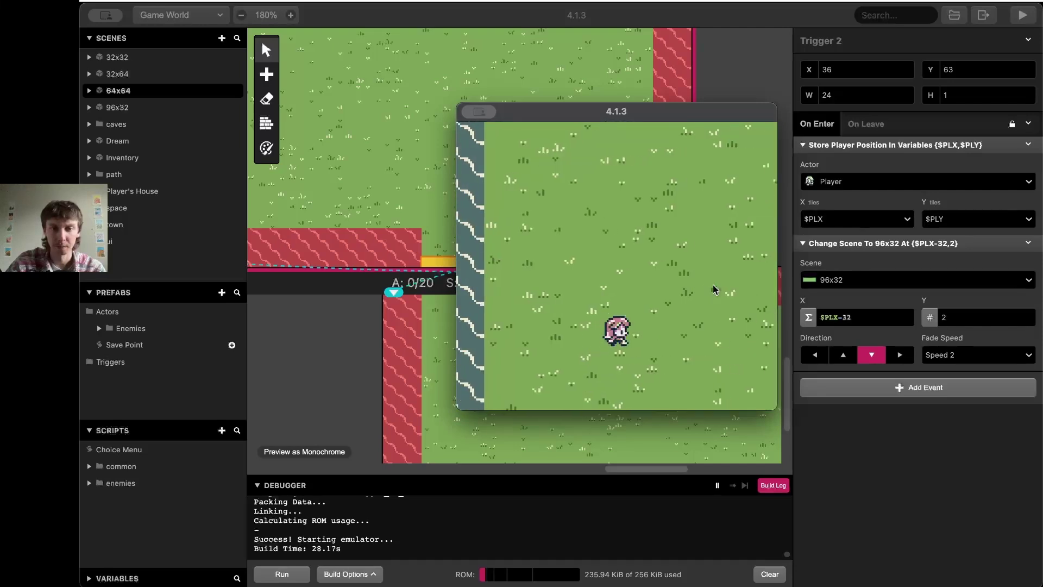
- Walk off the bottom edge, then back up and left into another edge trigger
key(Right)
key(Down)
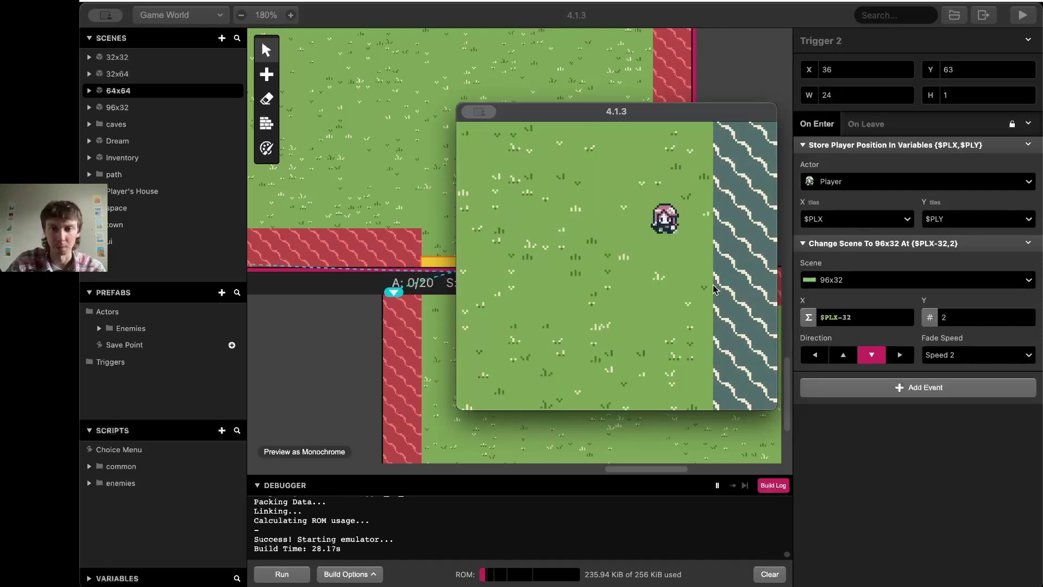
key(Down)
key(Left)
key(Down)
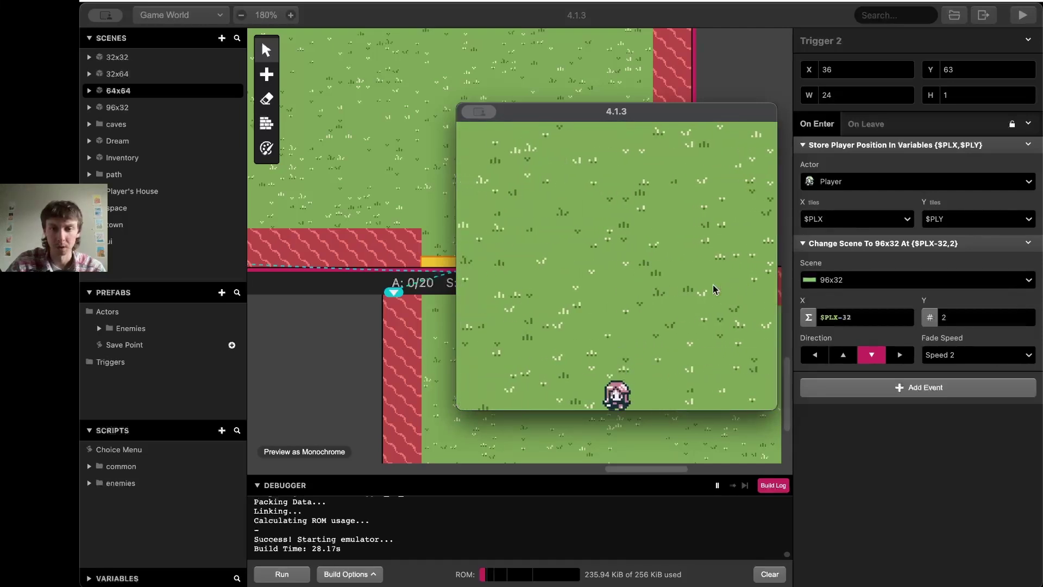
key(Down)
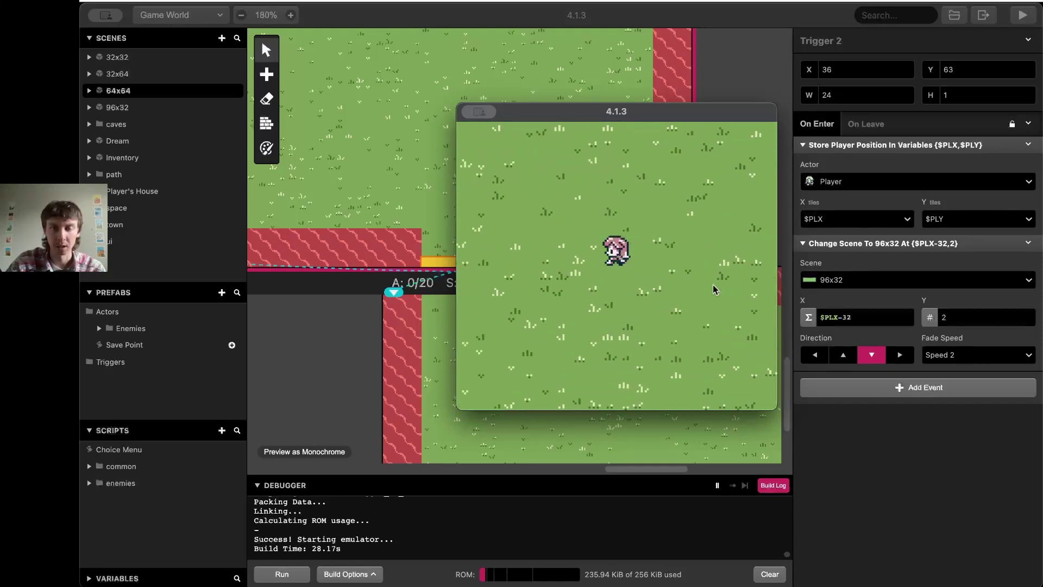
key(Up)
key(Left)
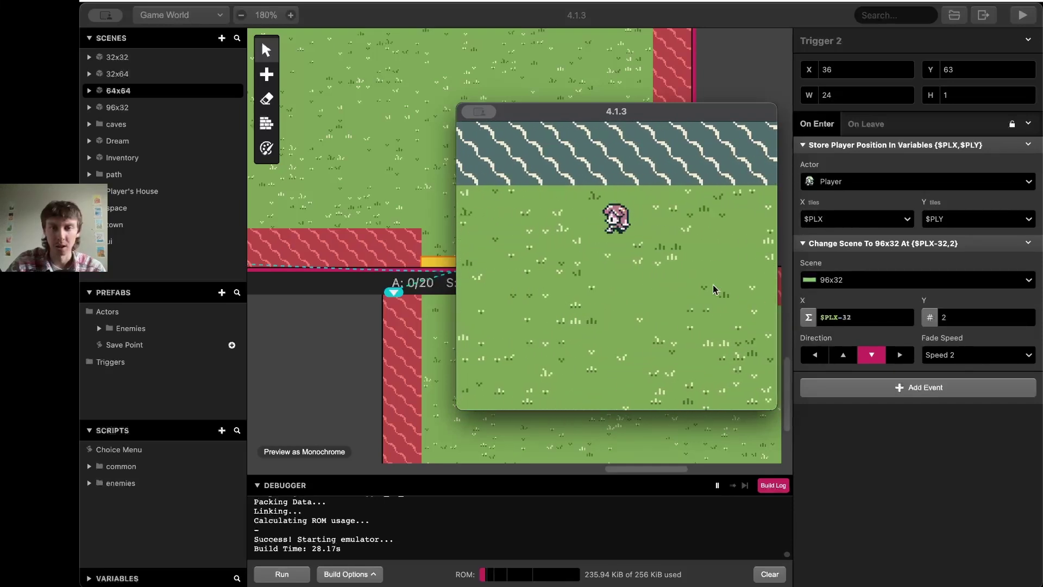
key(Up)
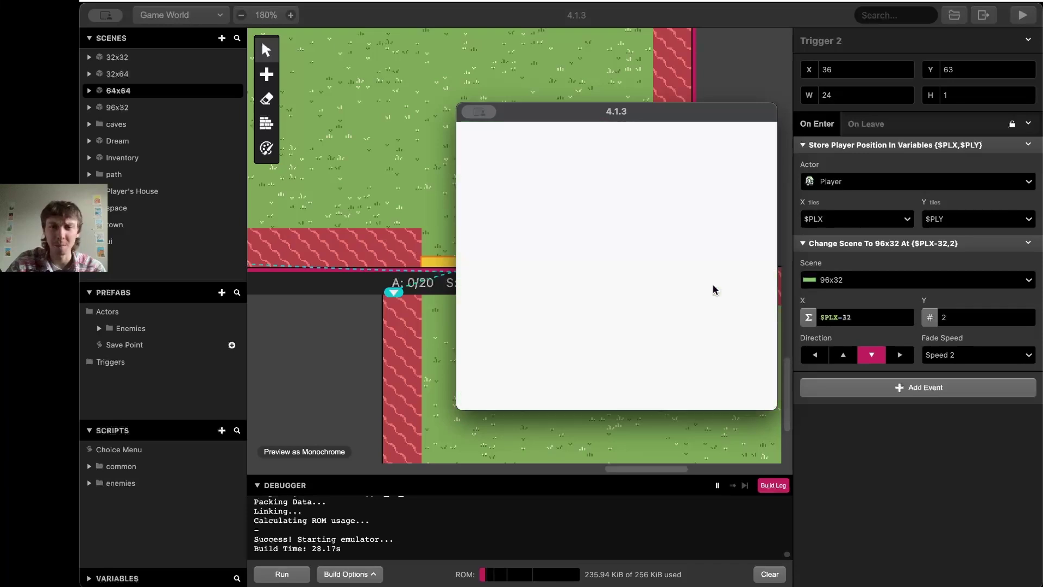
- Walk down and then right through further edge triggers into neighbouring grass areas
key(Down)
key(Left)
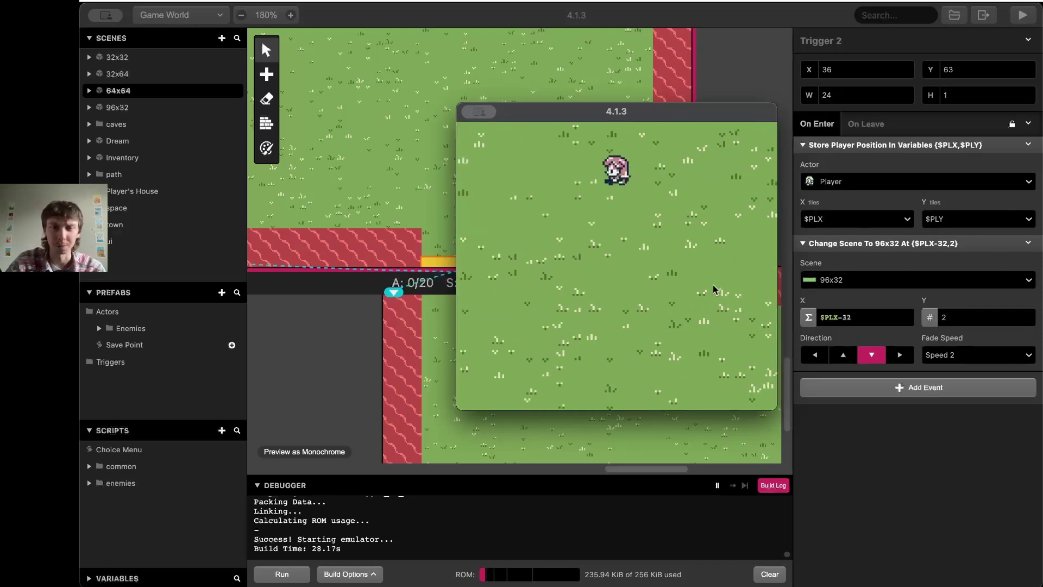
key(Up)
key(Up)
key(Down)
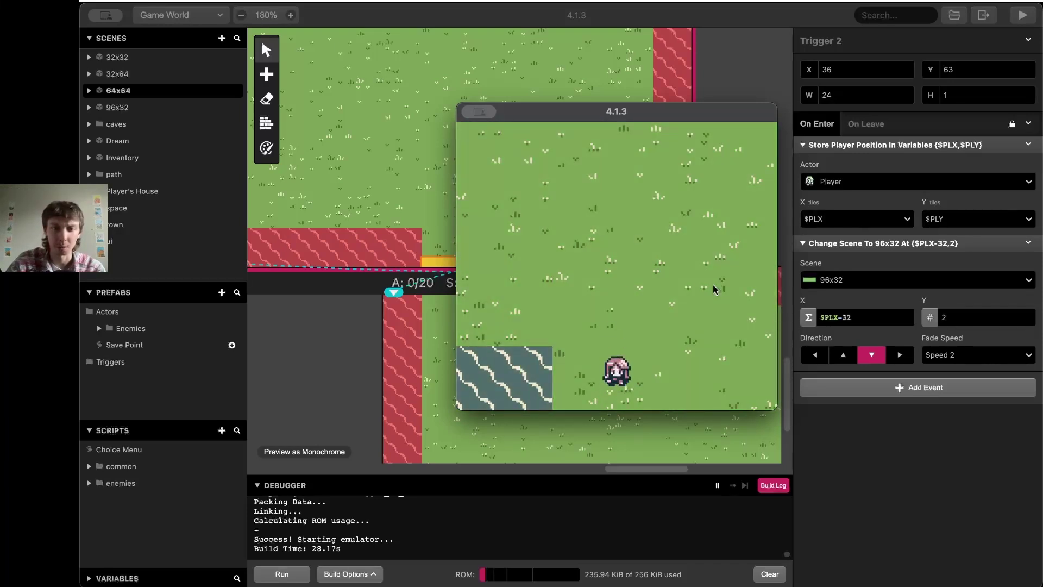
key(Down)
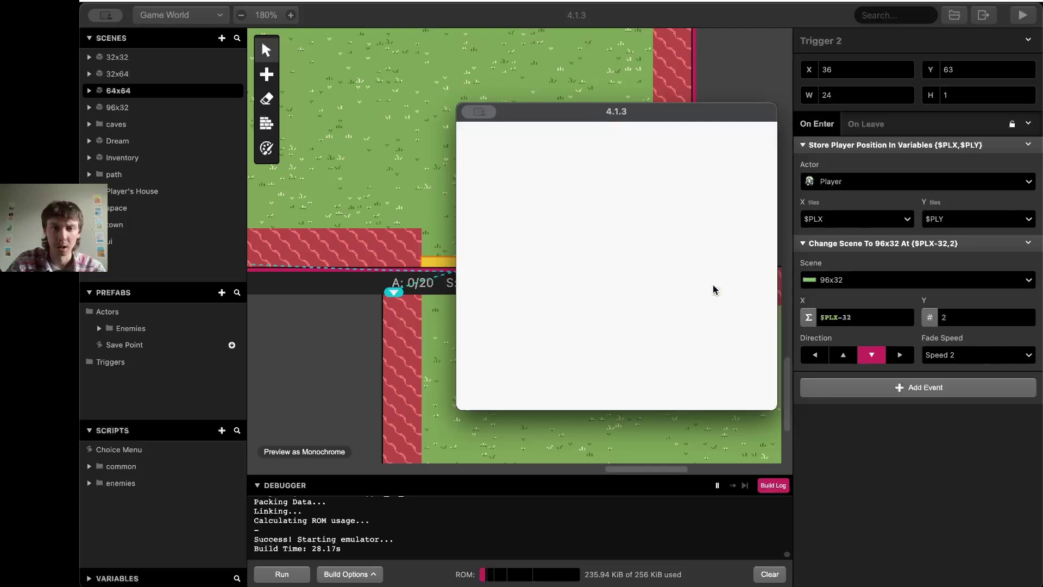
key(Up)
key(Right)
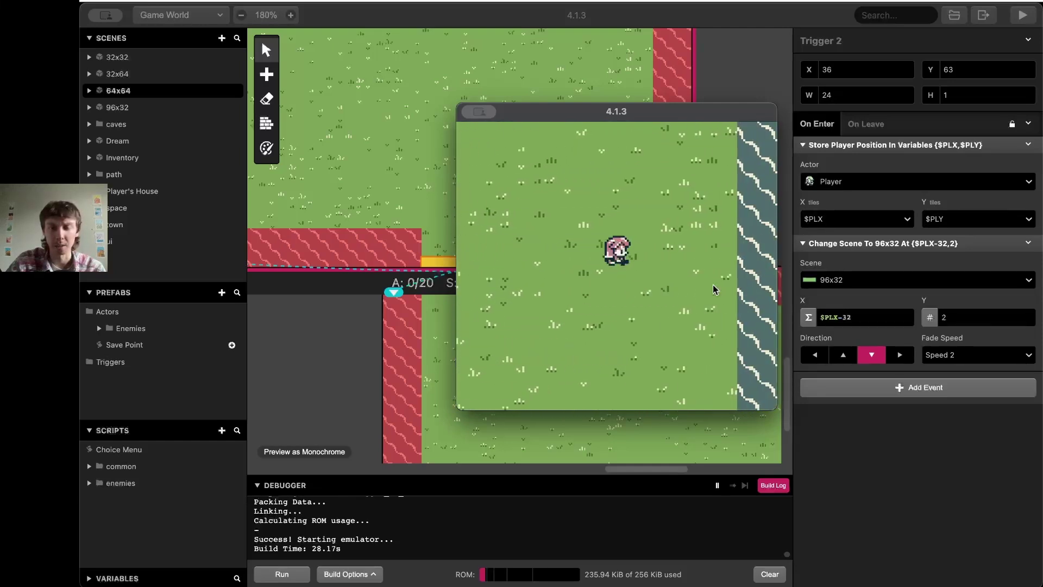
key(Down)
key(Right)
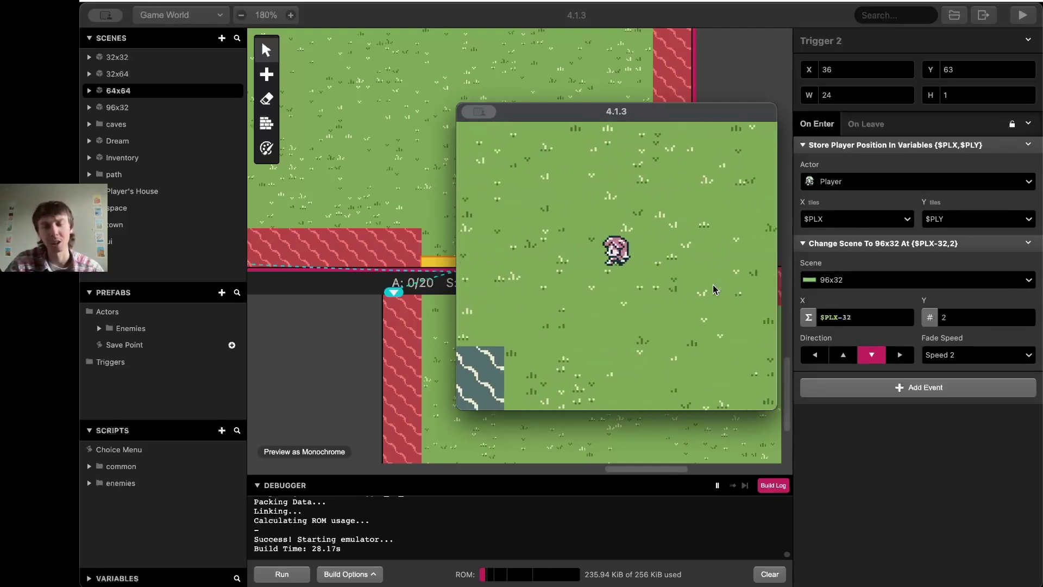
key(Up)
- Move the emulator window aside and return focus to the scene editor
drag(584, 110, 784, 574)
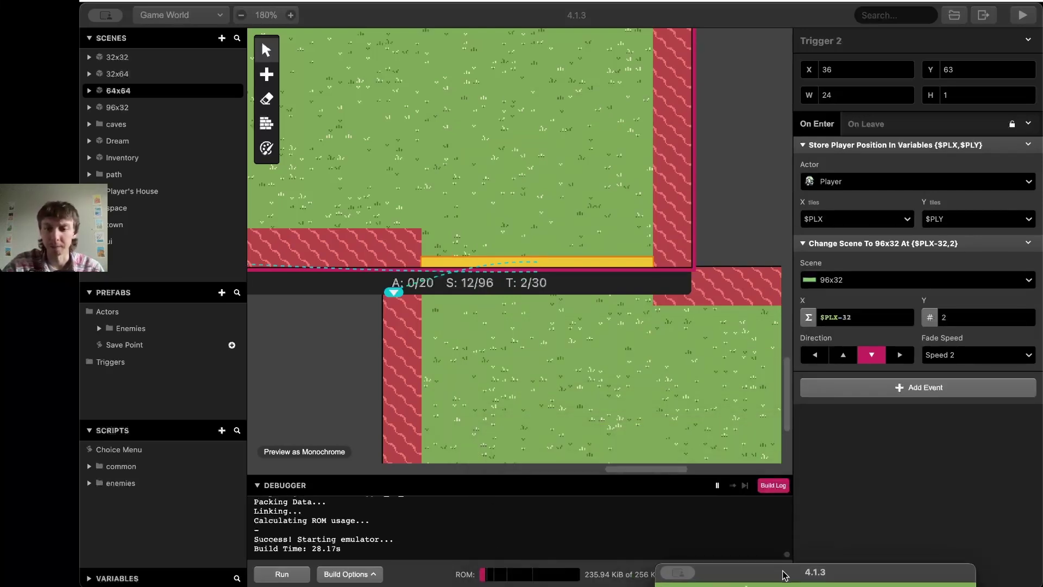
click(886, 516)
click(758, 201)
scroll(755, 198, up, 5)
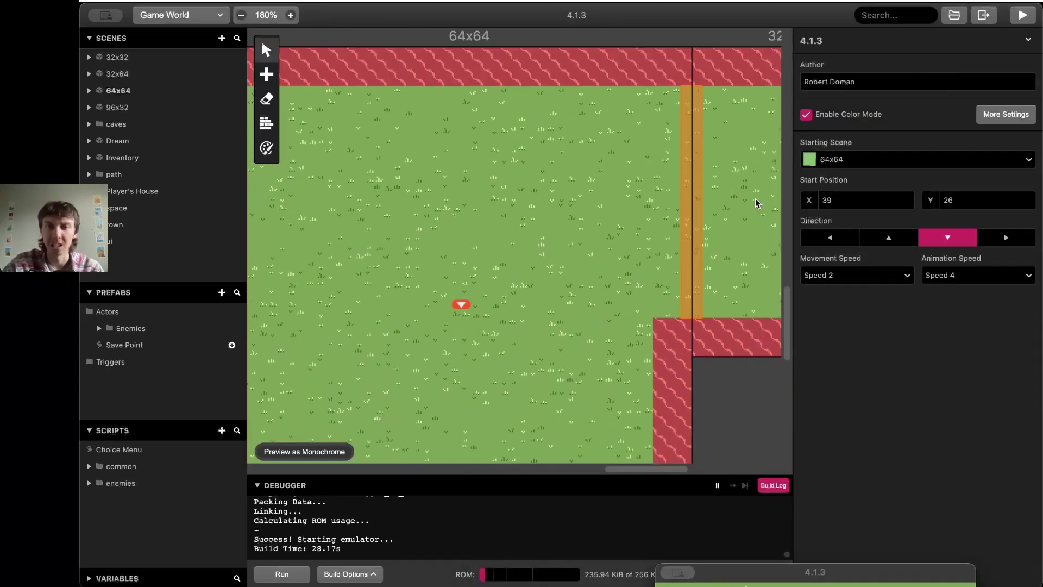
- Toggle parallax off on the 64x64 scene and leave its Common Tileset at None
click(592, 124)
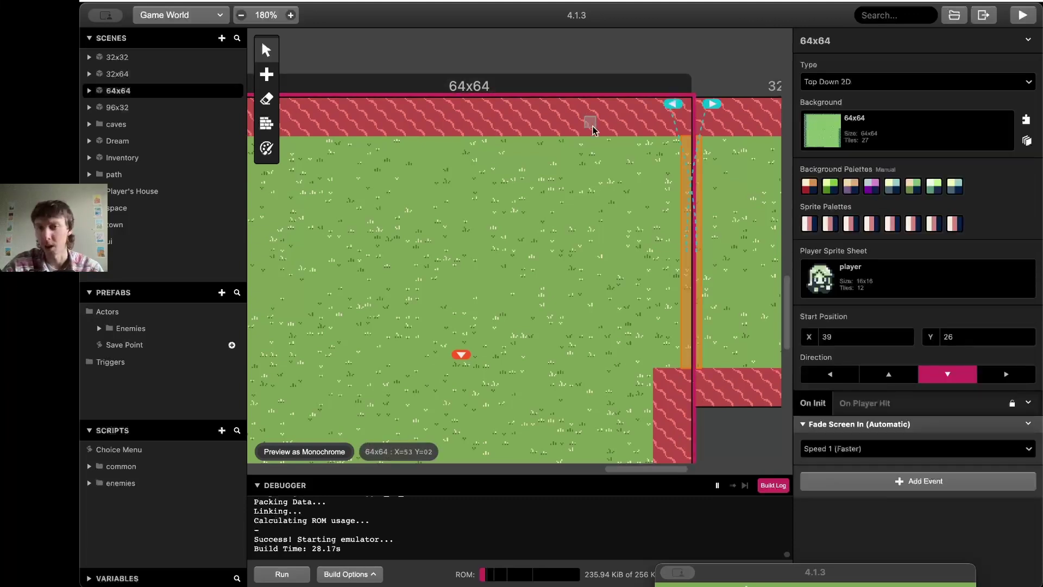
click(1034, 139)
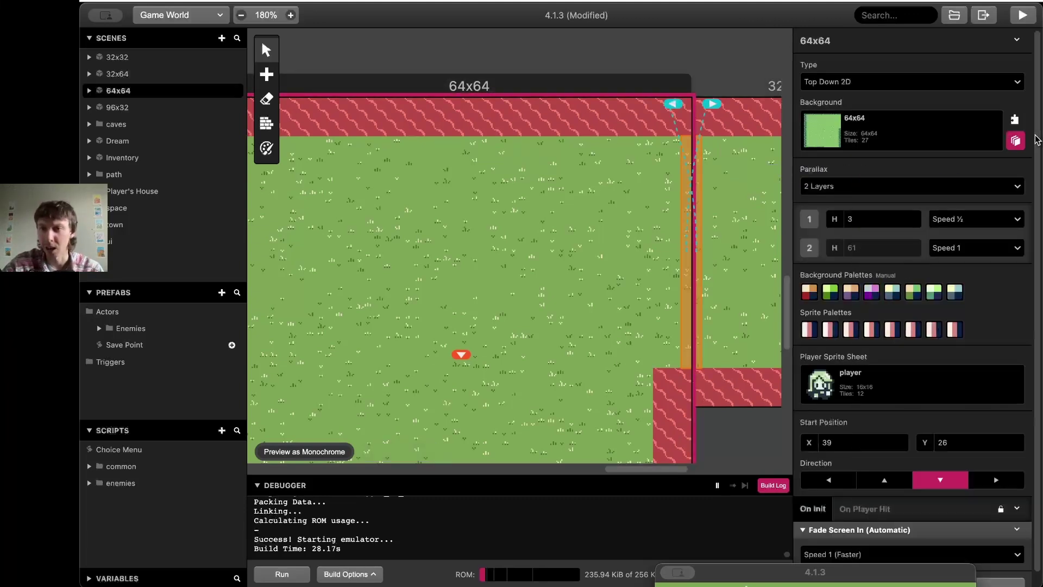
click(1016, 119)
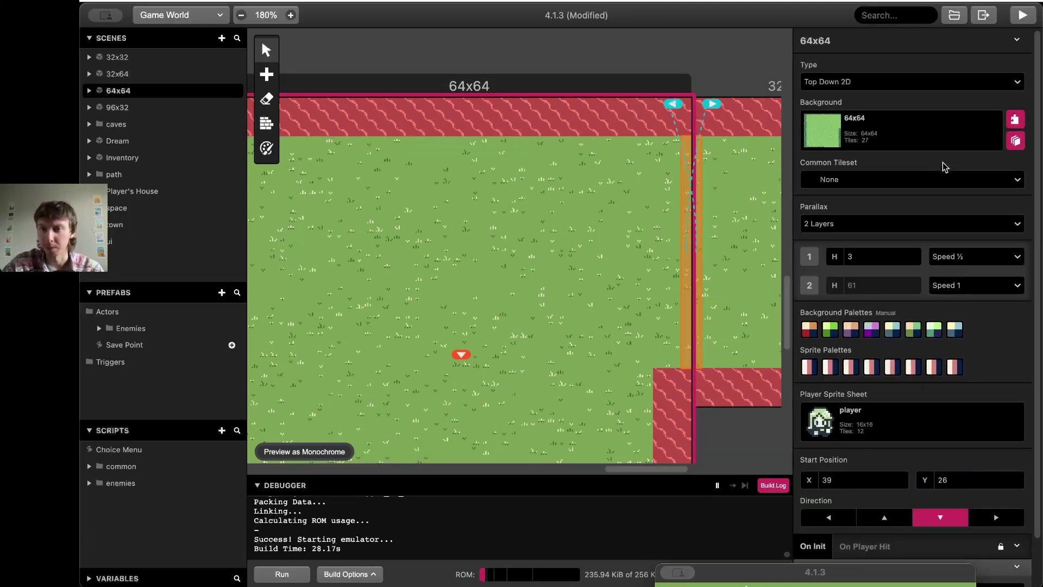
click(905, 181)
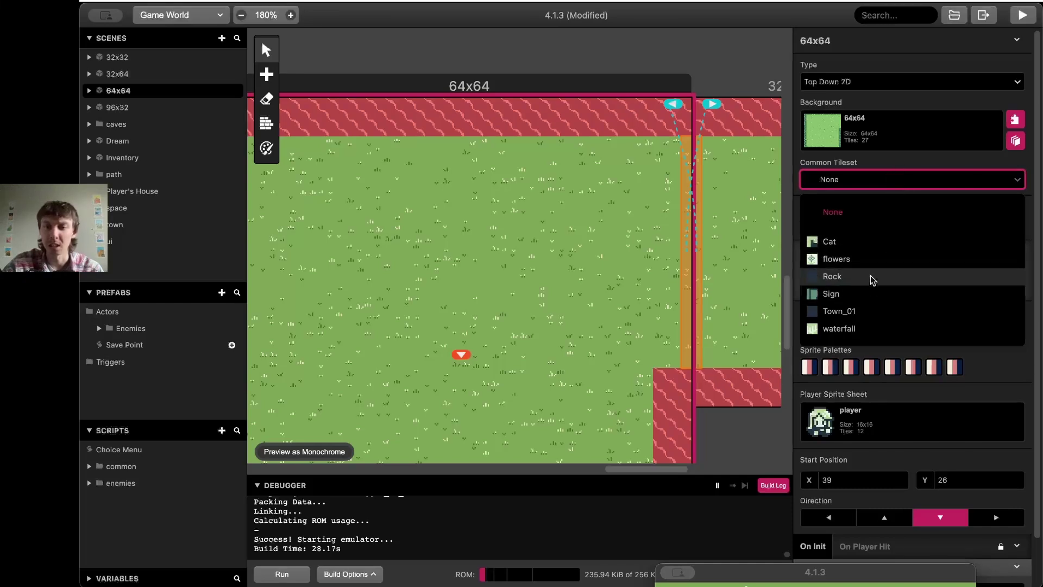
click(876, 181)
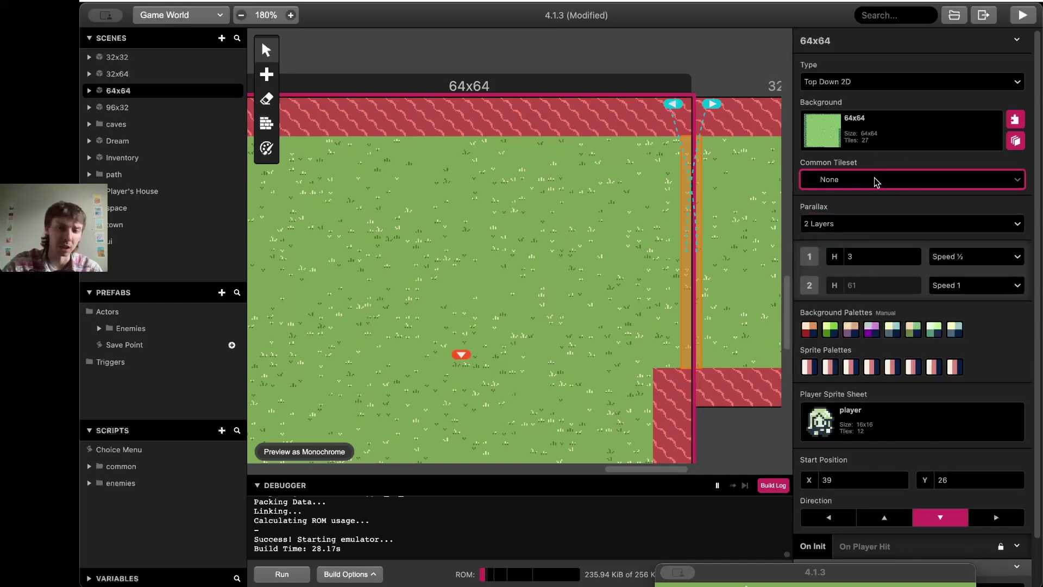
scroll(883, 310, down, 2)
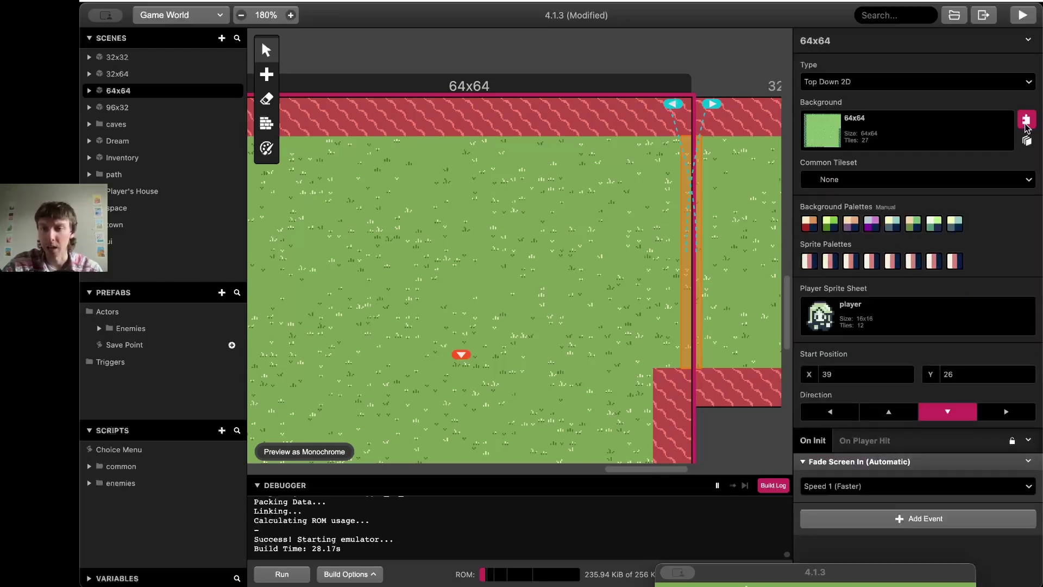
- Inspect the 64x64 right-edge trigger, leaving its Fade Speed unchanged
click(686, 250)
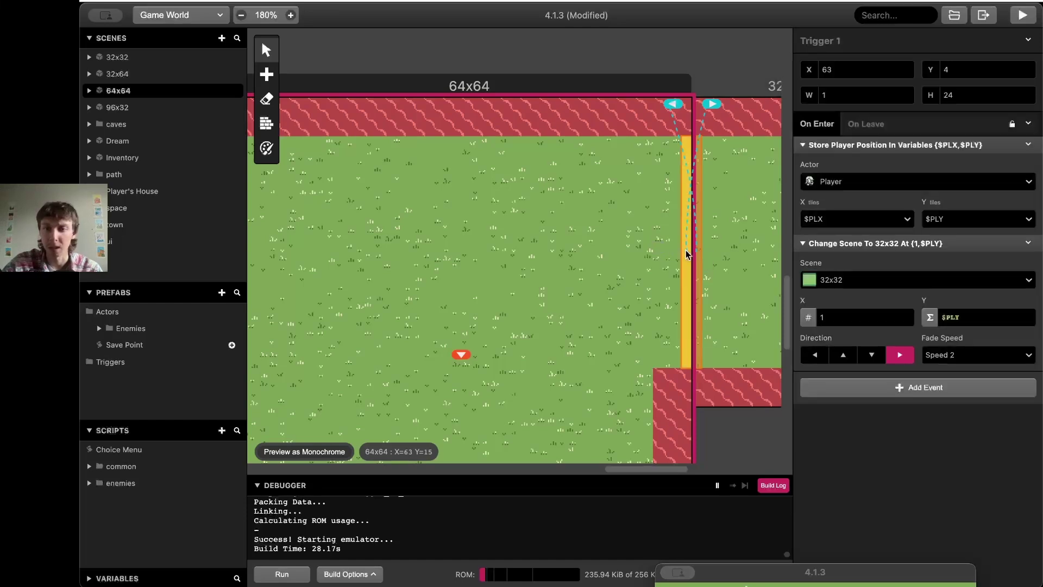
click(952, 359)
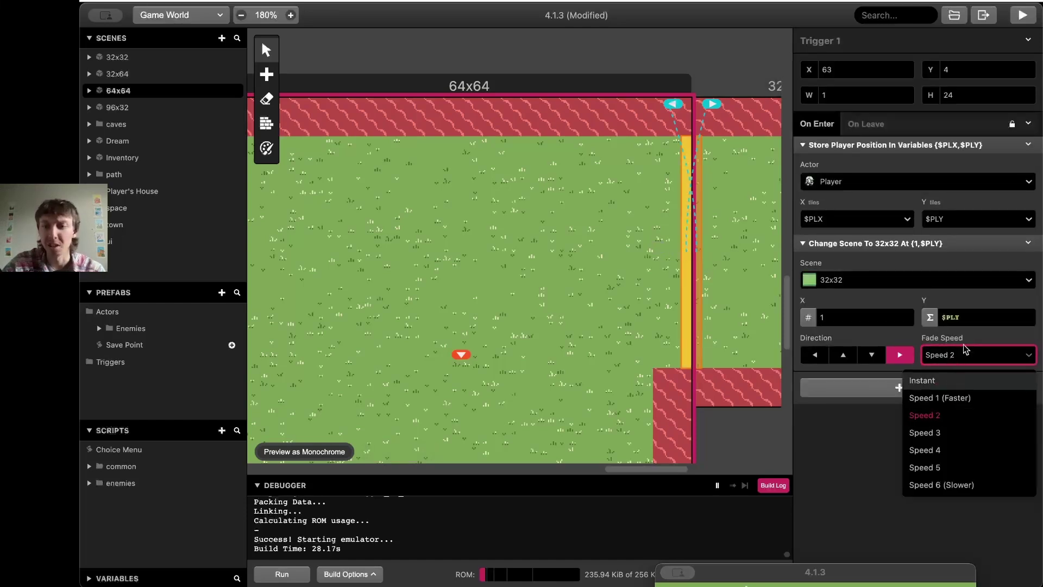
click(965, 347)
- Pan the canvas around to show the linked grass scenes
scroll(619, 322, down, 2)
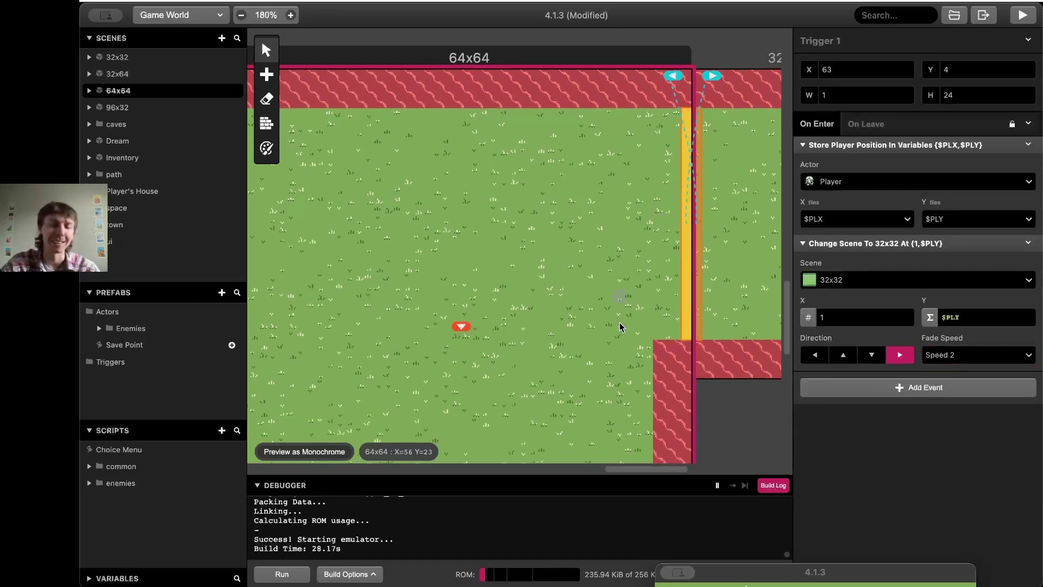
scroll(619, 322, left, 1)
ctrl+scroll(620, 326, down, 5)
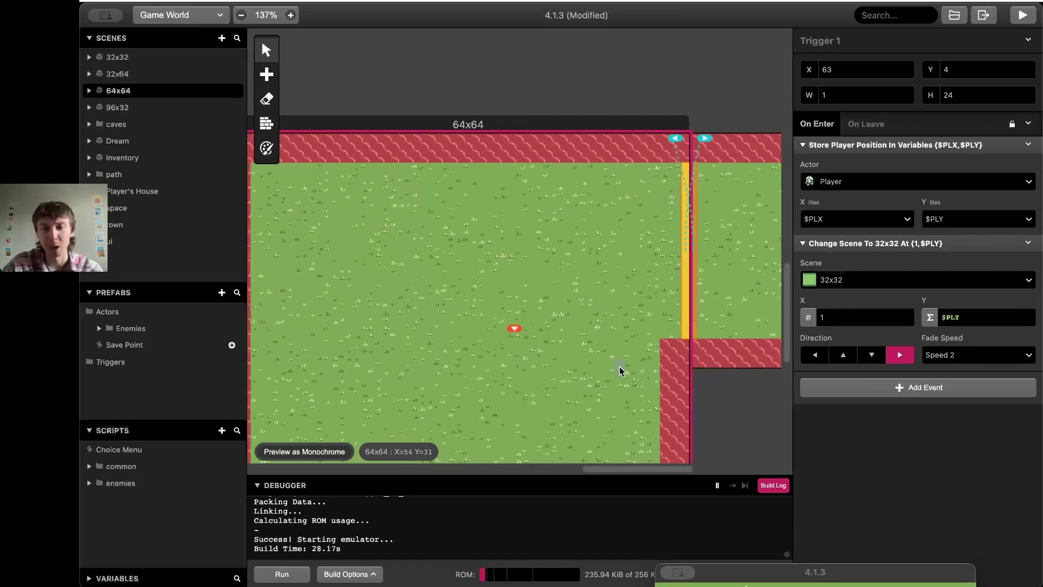
scroll(620, 366, right, 6)
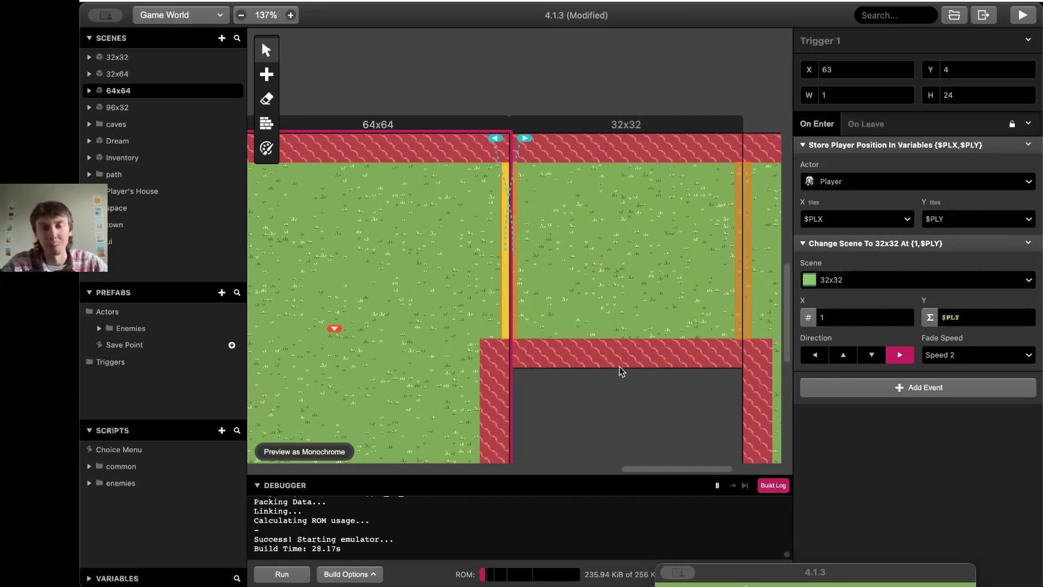
scroll(621, 371, left, 1)
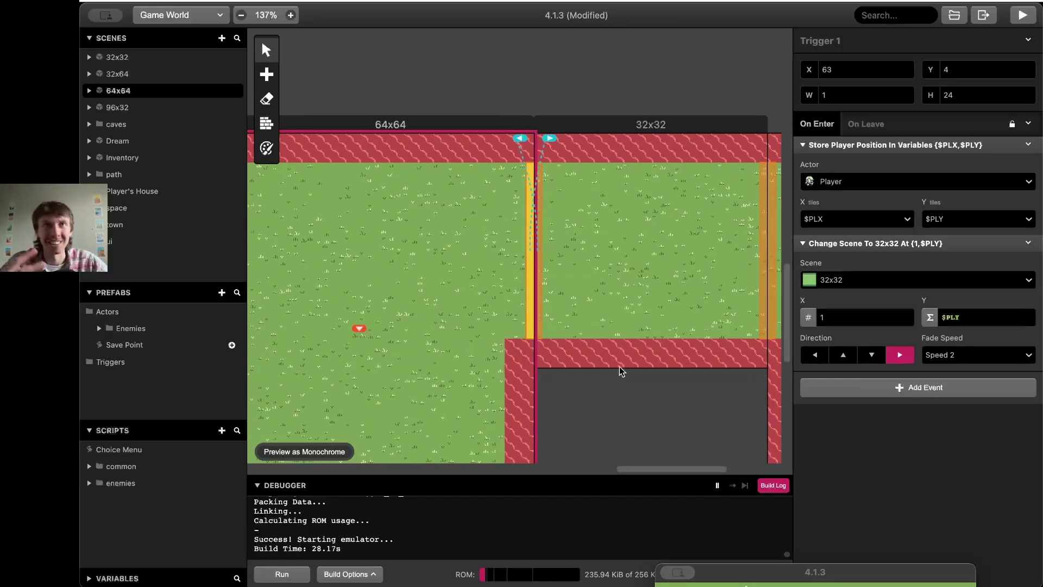
scroll(620, 370, left, 1)
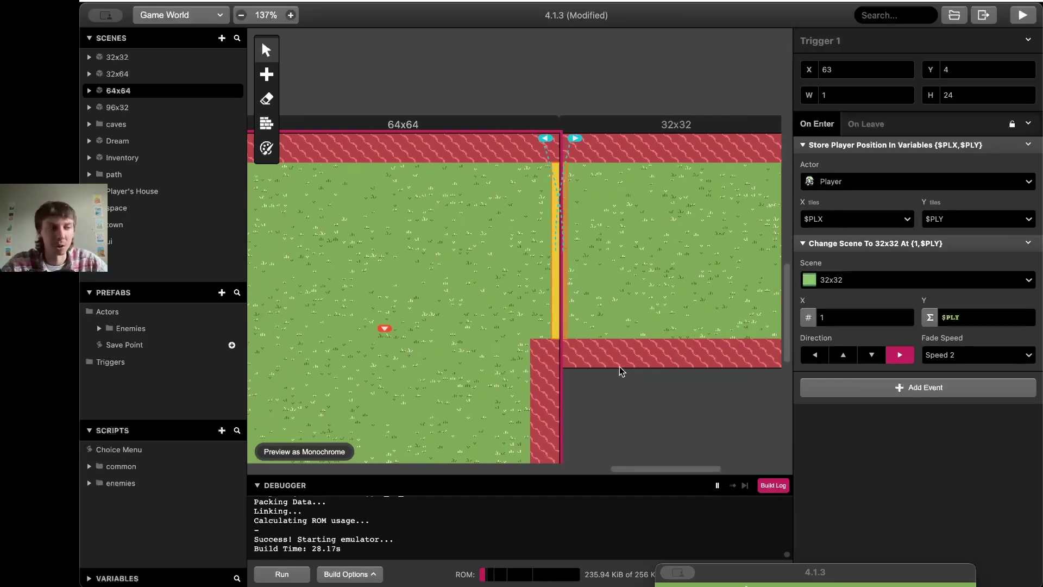
ctrl+scroll(620, 366, down, 3)
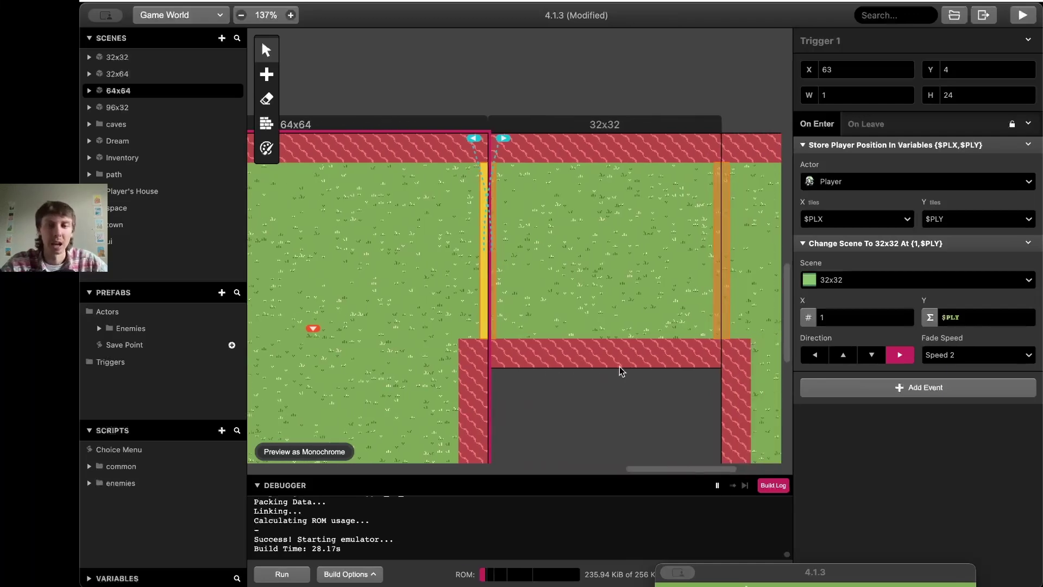
scroll(619, 366, down, 10)
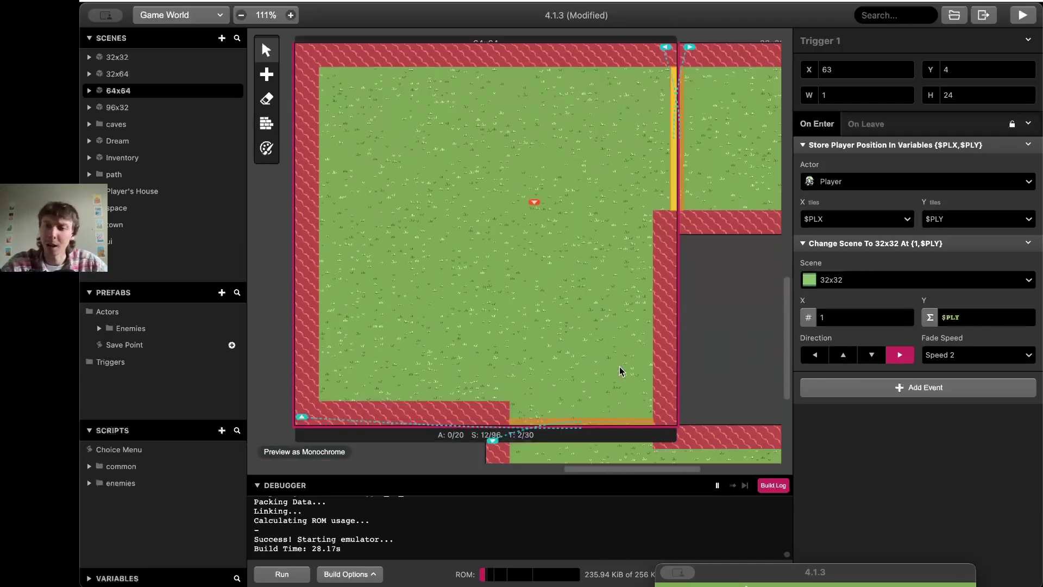
scroll(620, 366, up, 5)
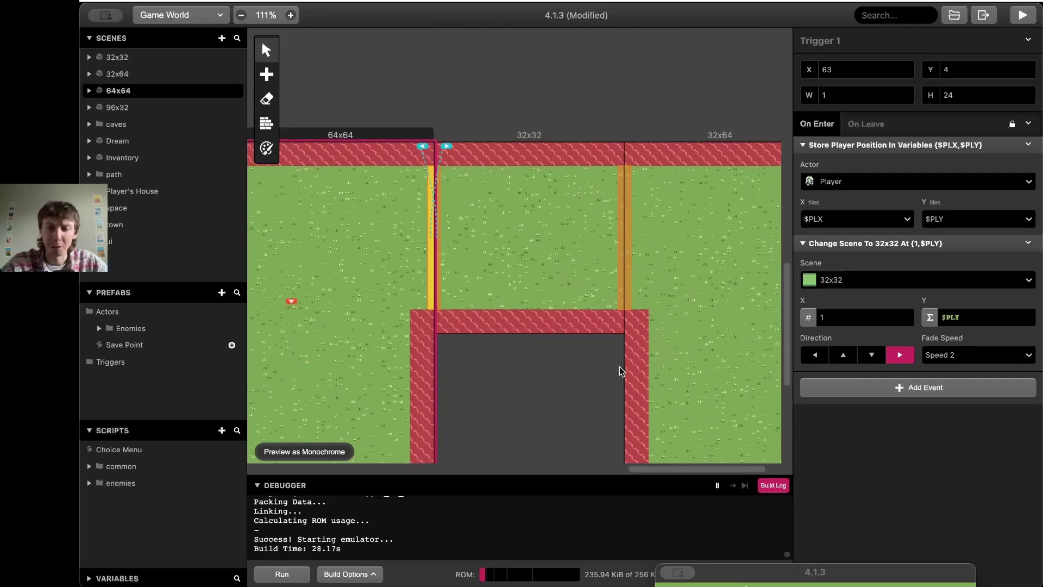
scroll(619, 366, left, 4)
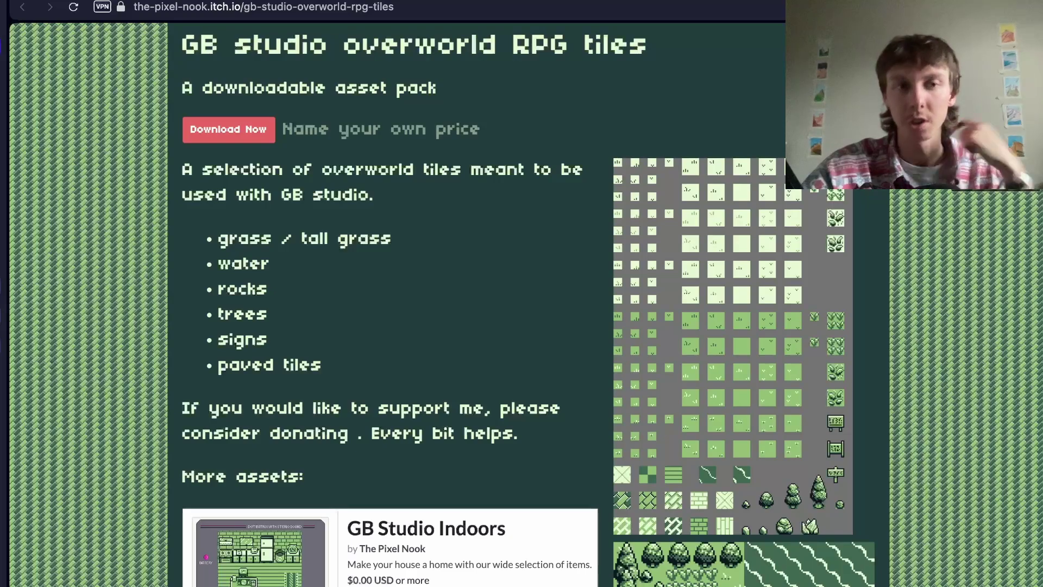
scroll(391, 304, down, 15)
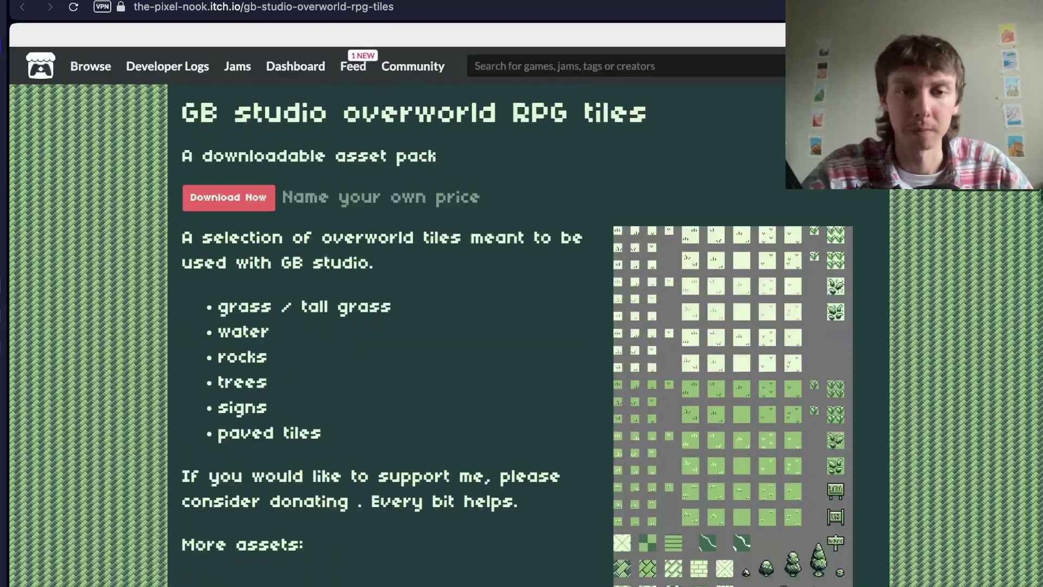
scroll(392, 305, down, 15)
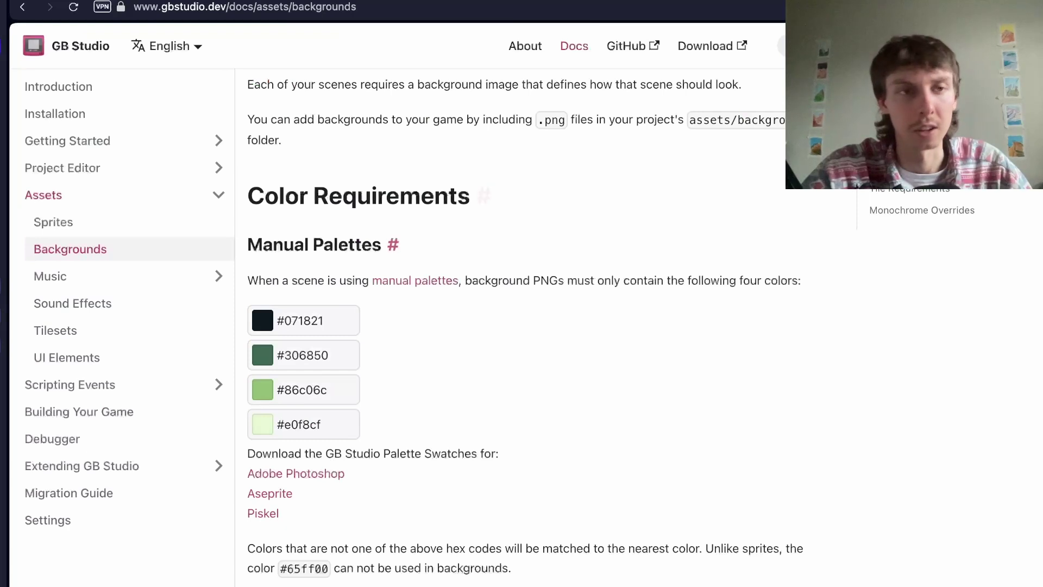
- Scroll the Backgrounds docs to Color Requirements listing #071821, #306850, #86c06c and #e0f8cf
scroll(525, 323, down, 1)
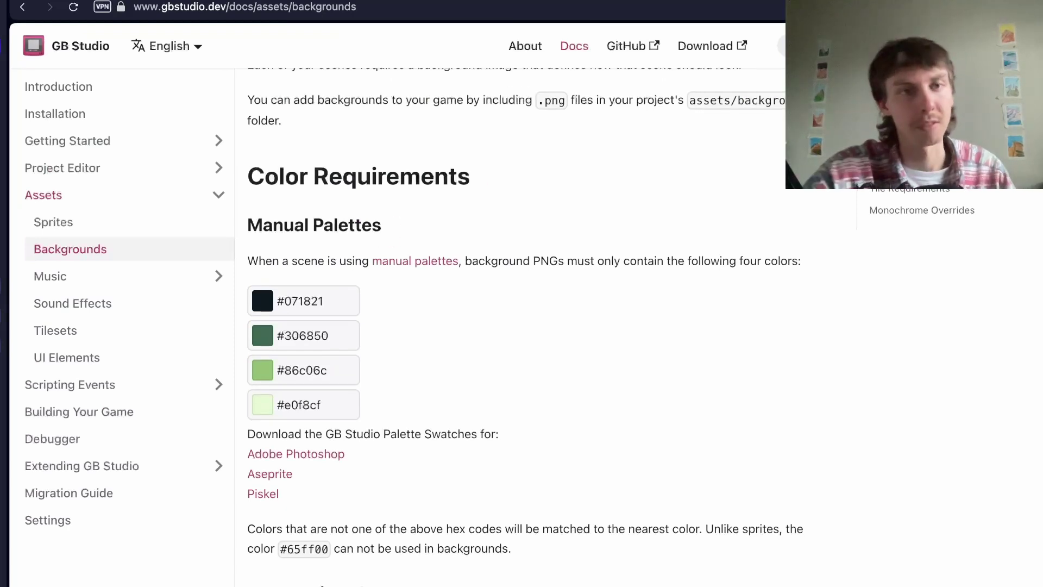